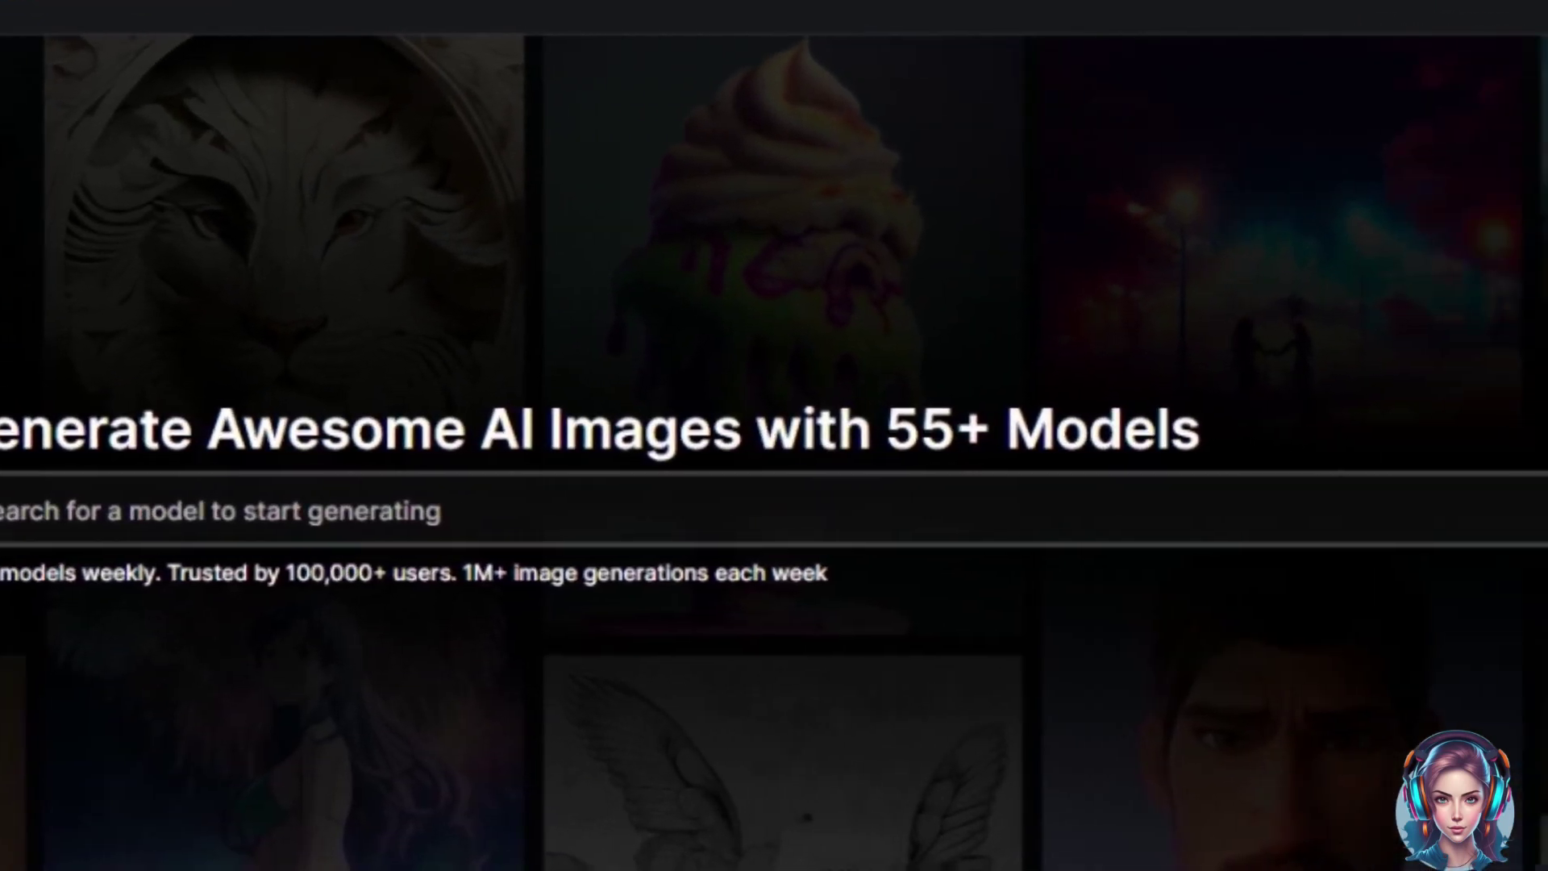
Step: Look through the gallery of available AI image models on the home page
scroll(775, 484, "down", 3)
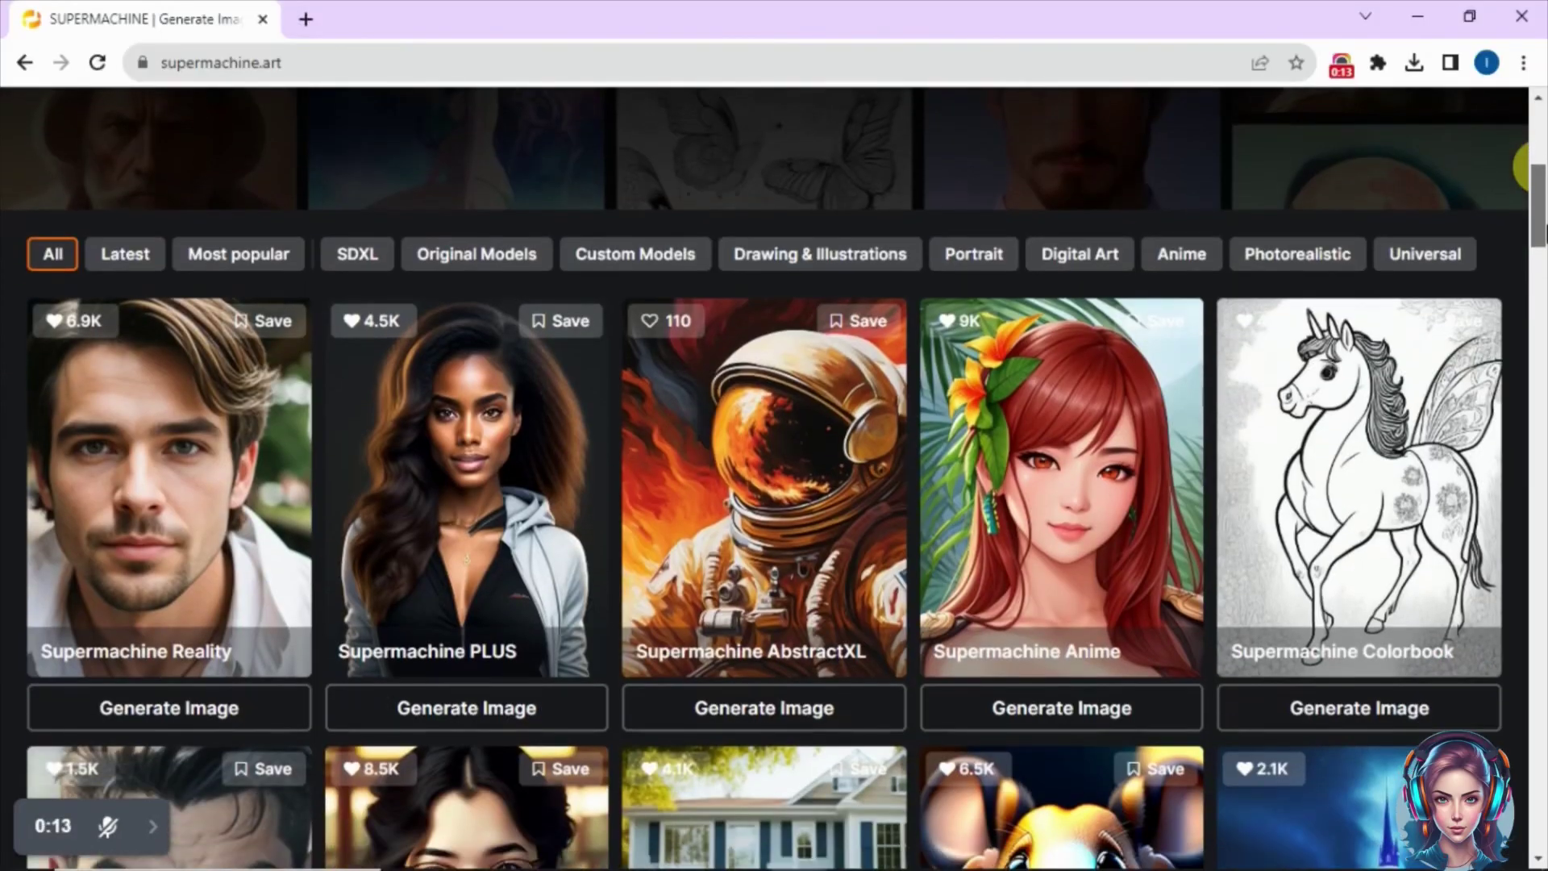
scroll(1524, 166, "down", 1)
scroll(1525, 165, "down", 20)
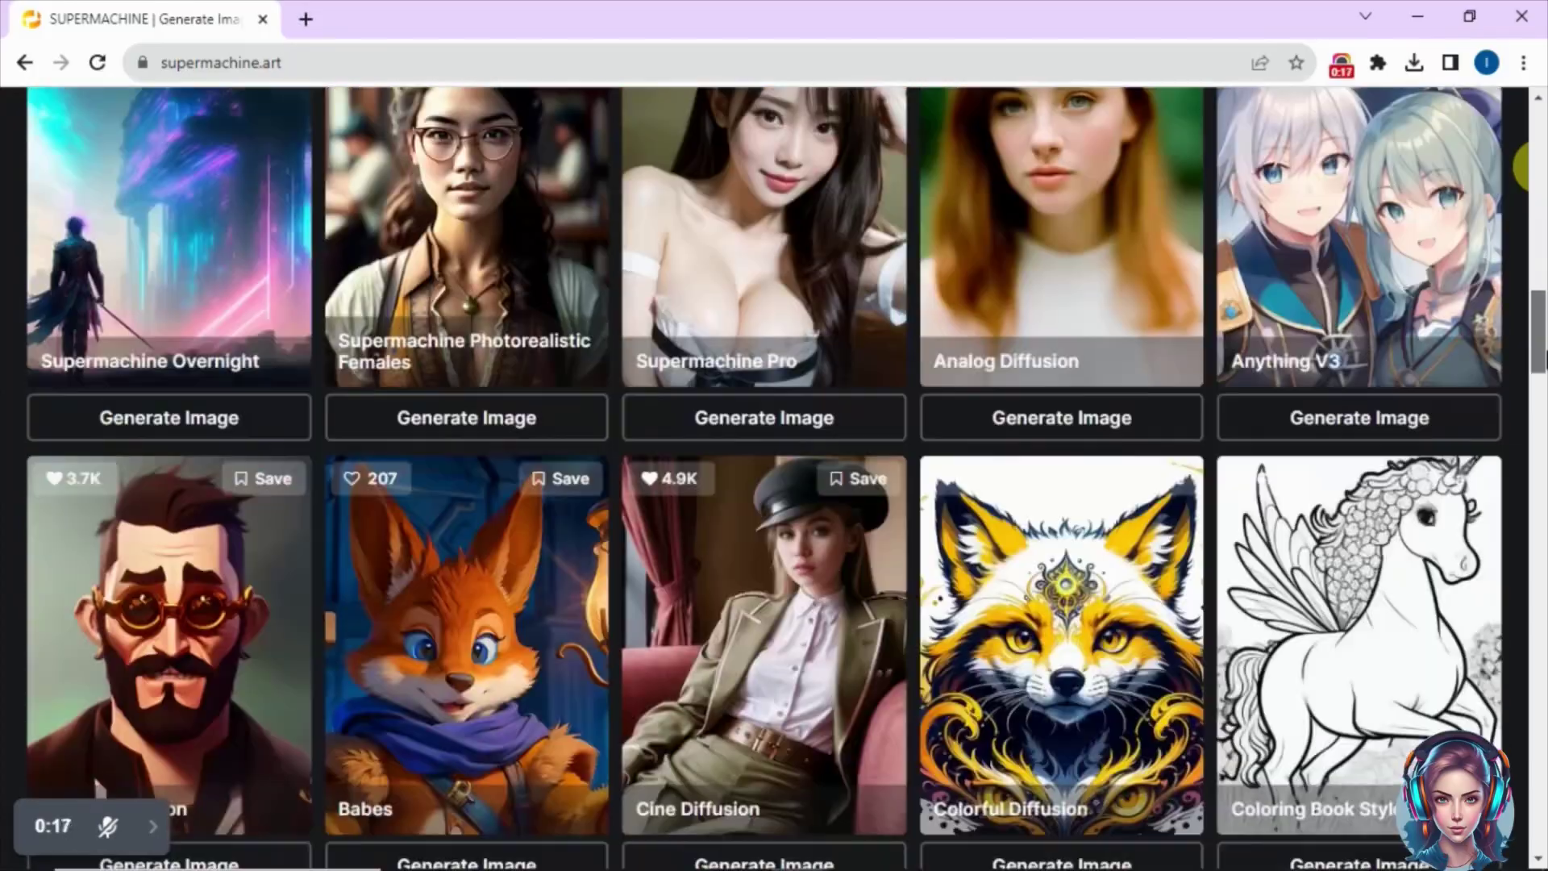
scroll(1525, 165, "down", 20)
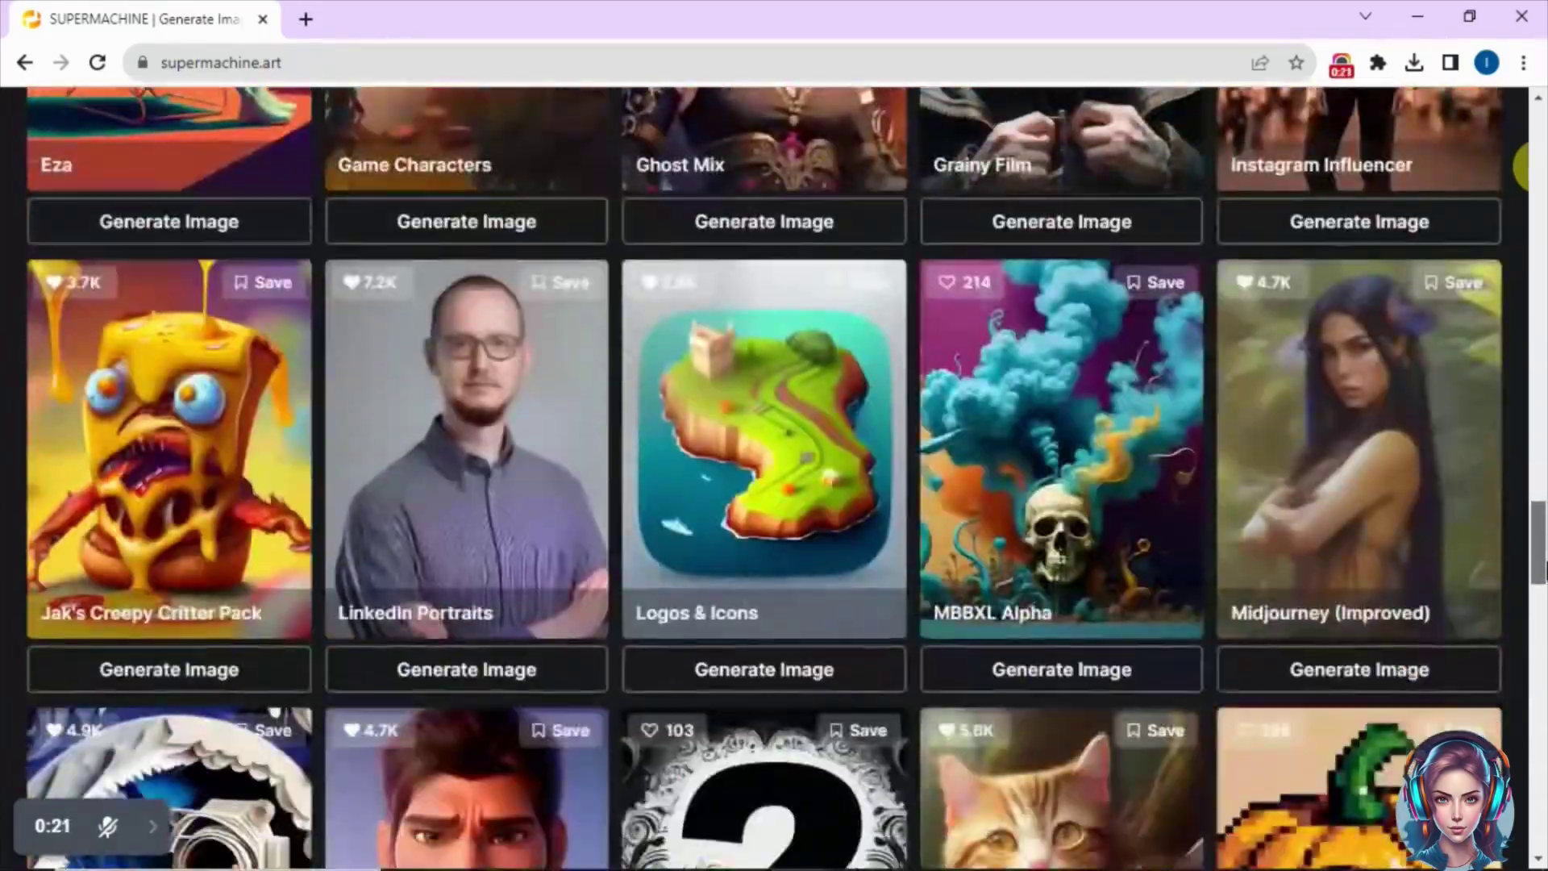
scroll(1533, 167, "down", 20)
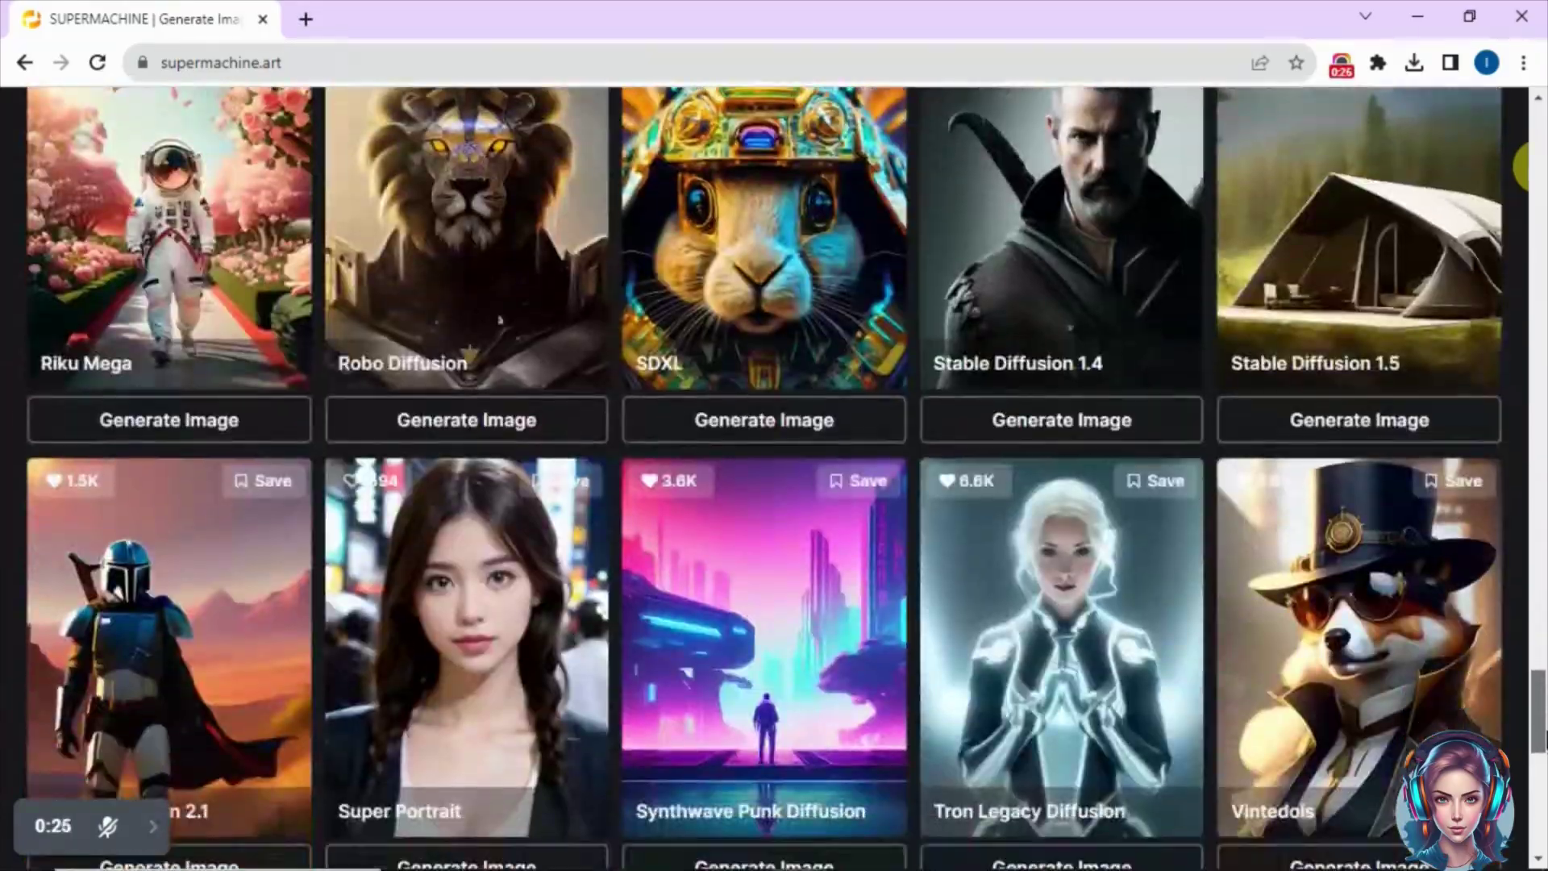
scroll(1525, 167, "down", 3)
scroll(1525, 167, "up", 15)
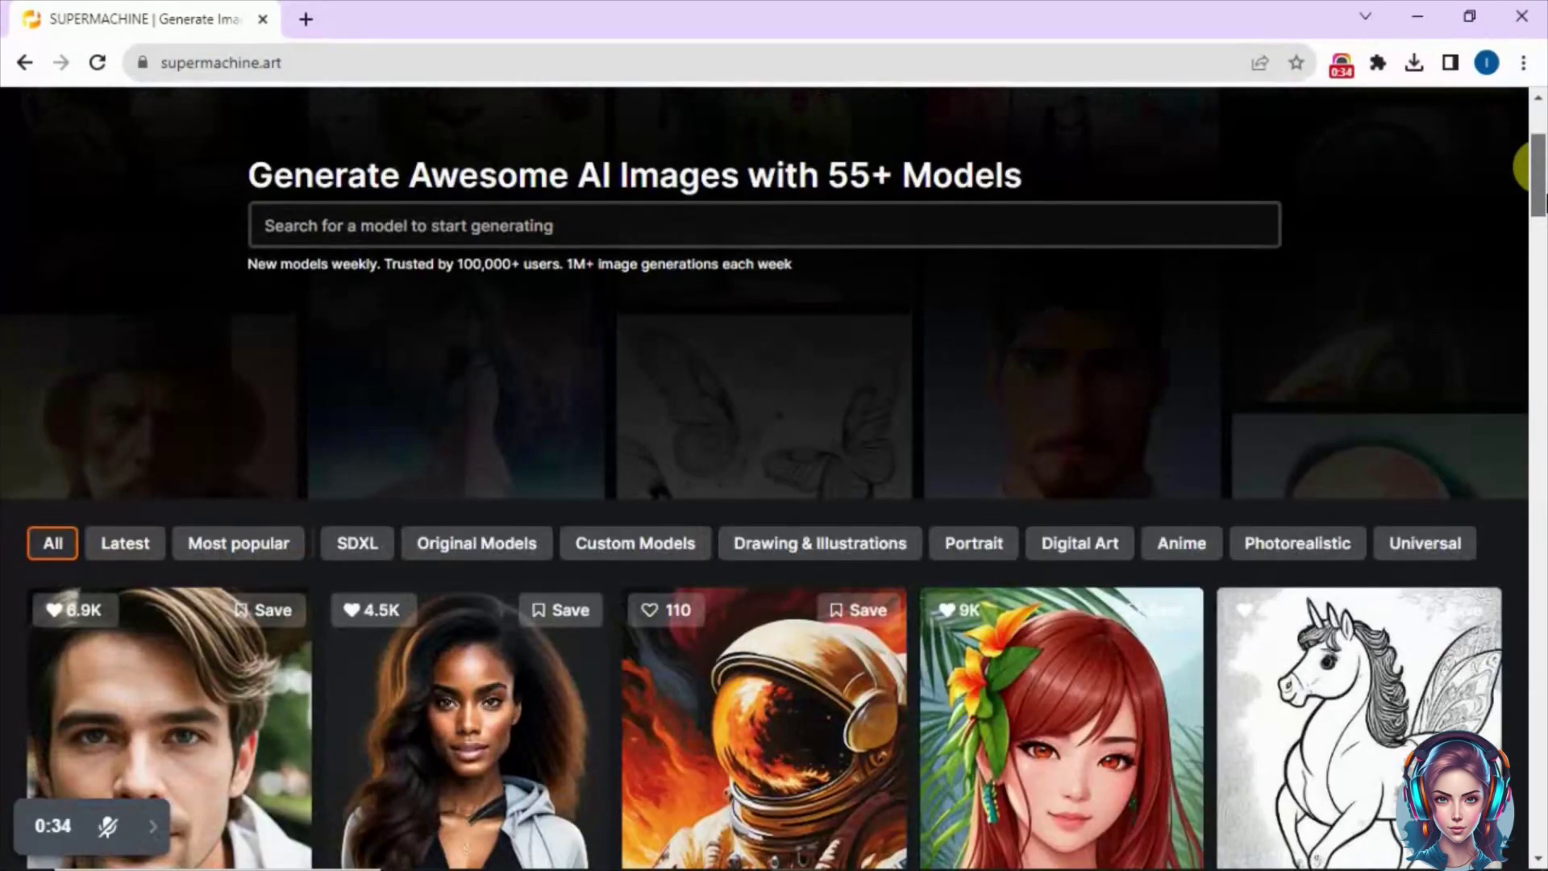
Step: Filter the models by the SDXL category and start generating an image with the SDXL model
scroll(1524, 167, "down", 5)
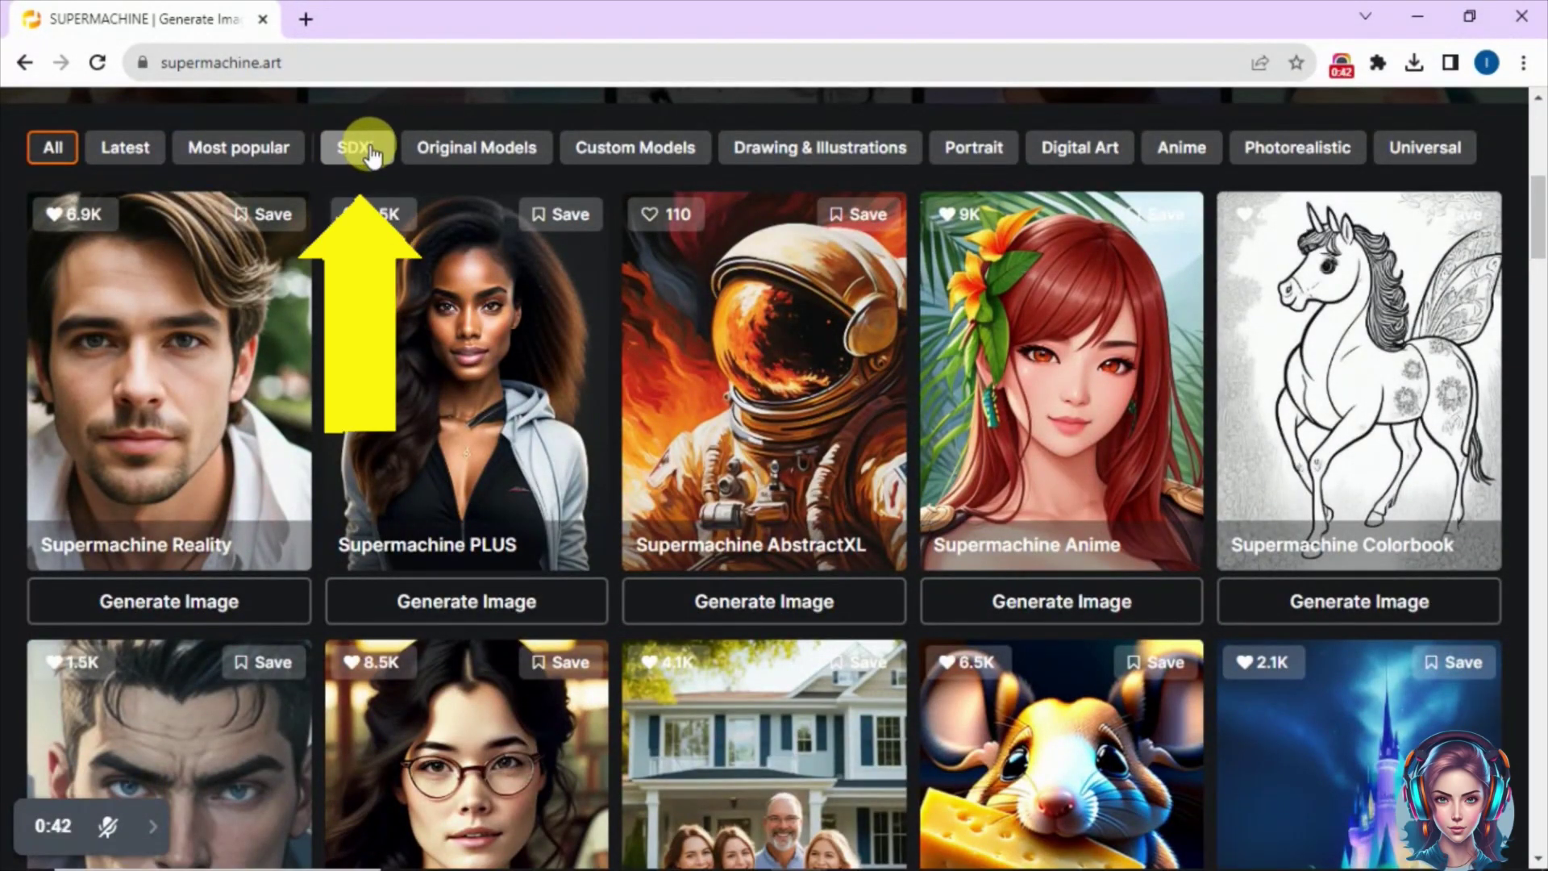
left_click(370, 150)
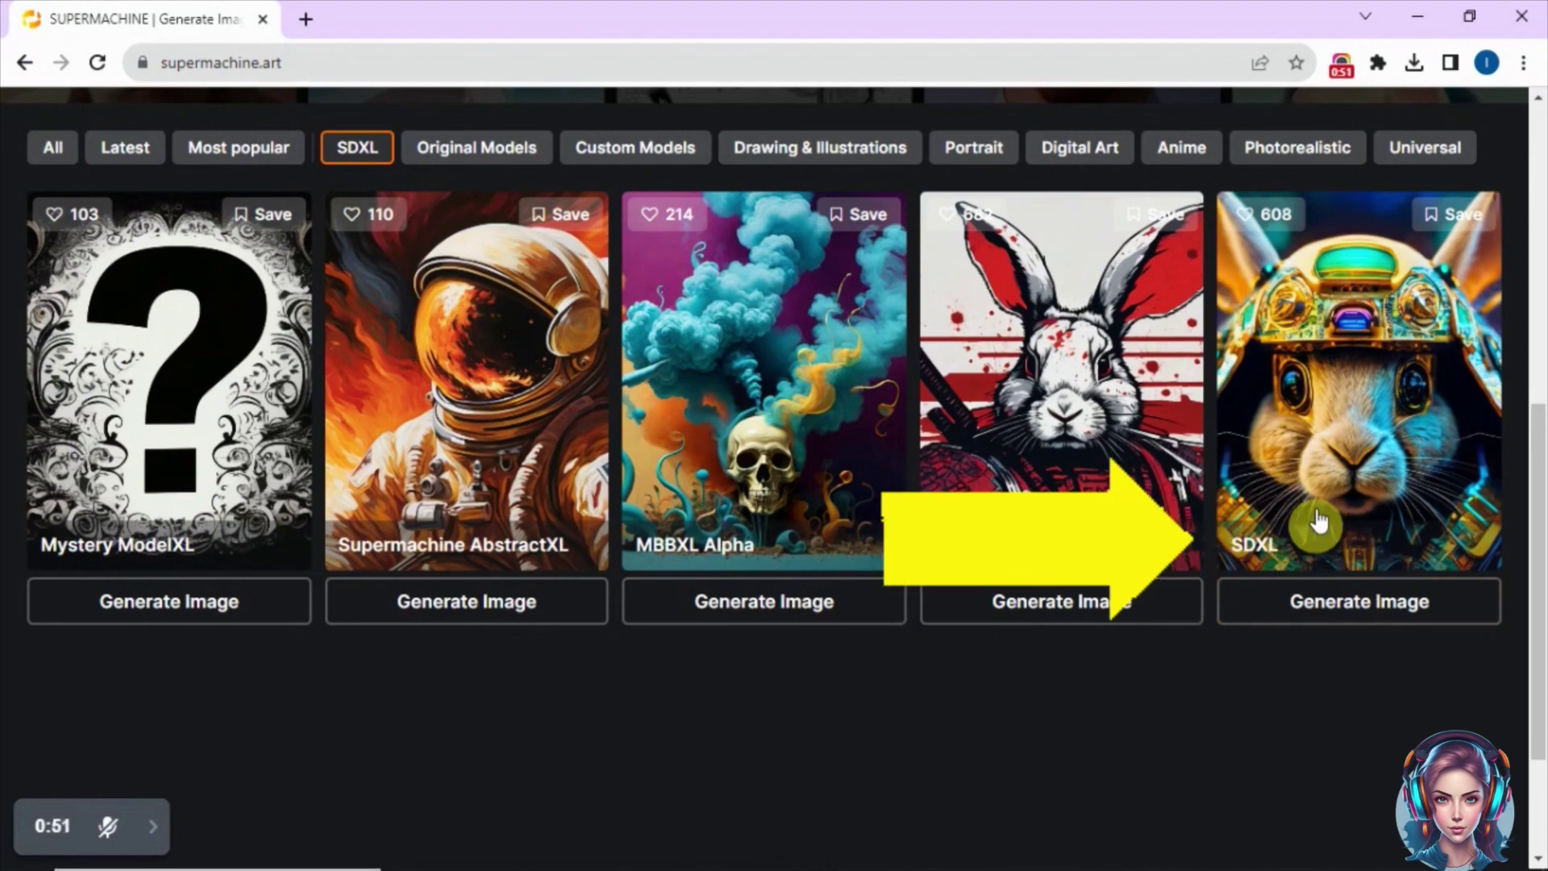
left_click(1336, 612)
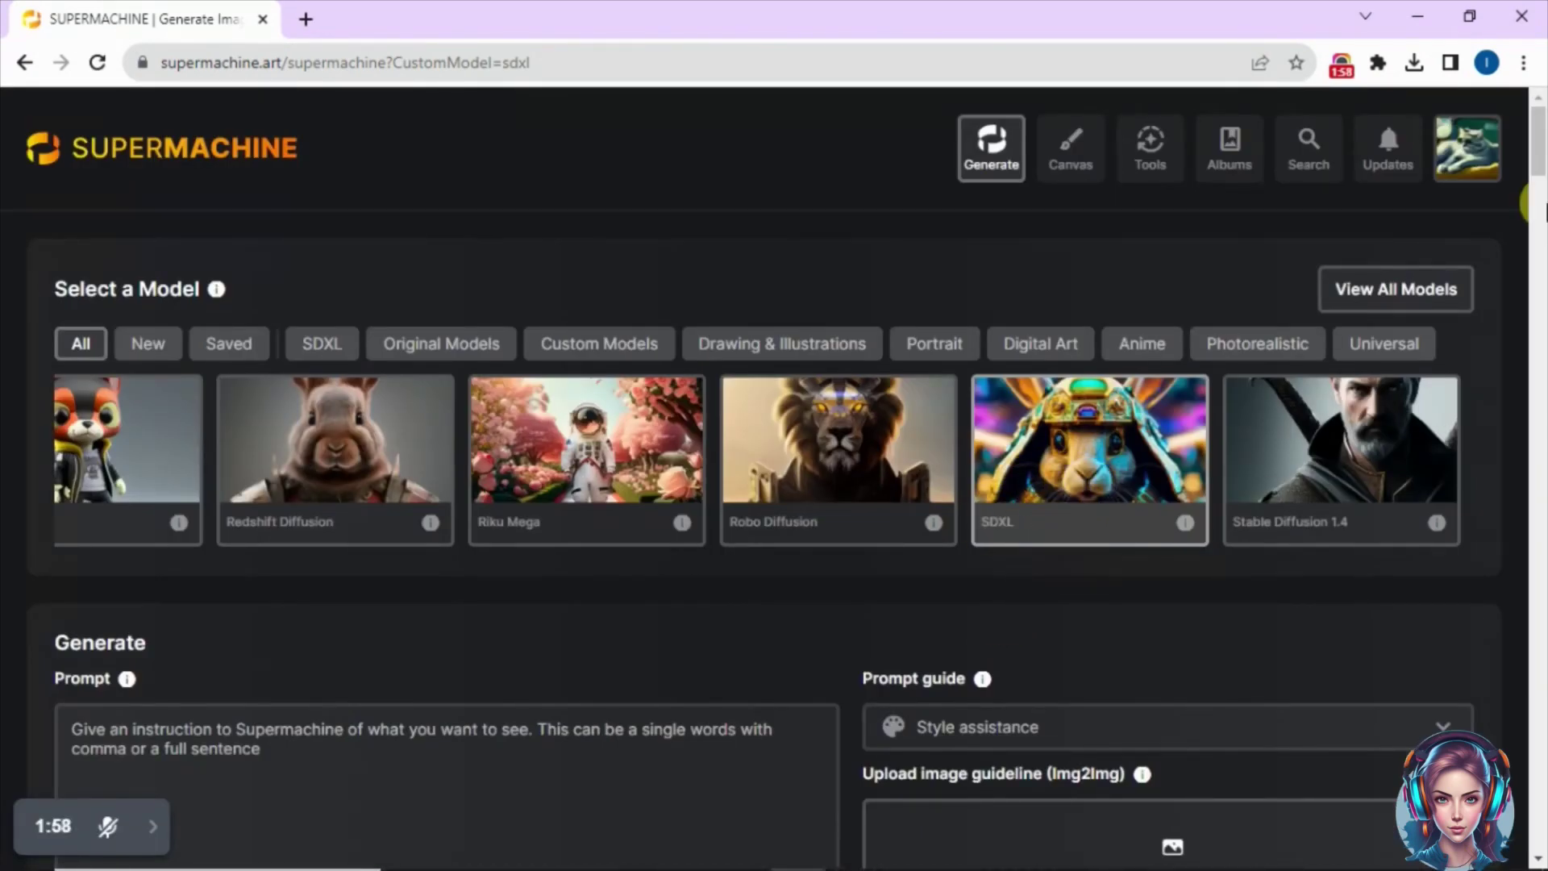
Step: Enter a prompt for a never-before-seen mythical creature combining features of a dragon, a phoenix, and a deep-sea fish, and extend it with magic prompt
scroll(1544, 208, "down", 2)
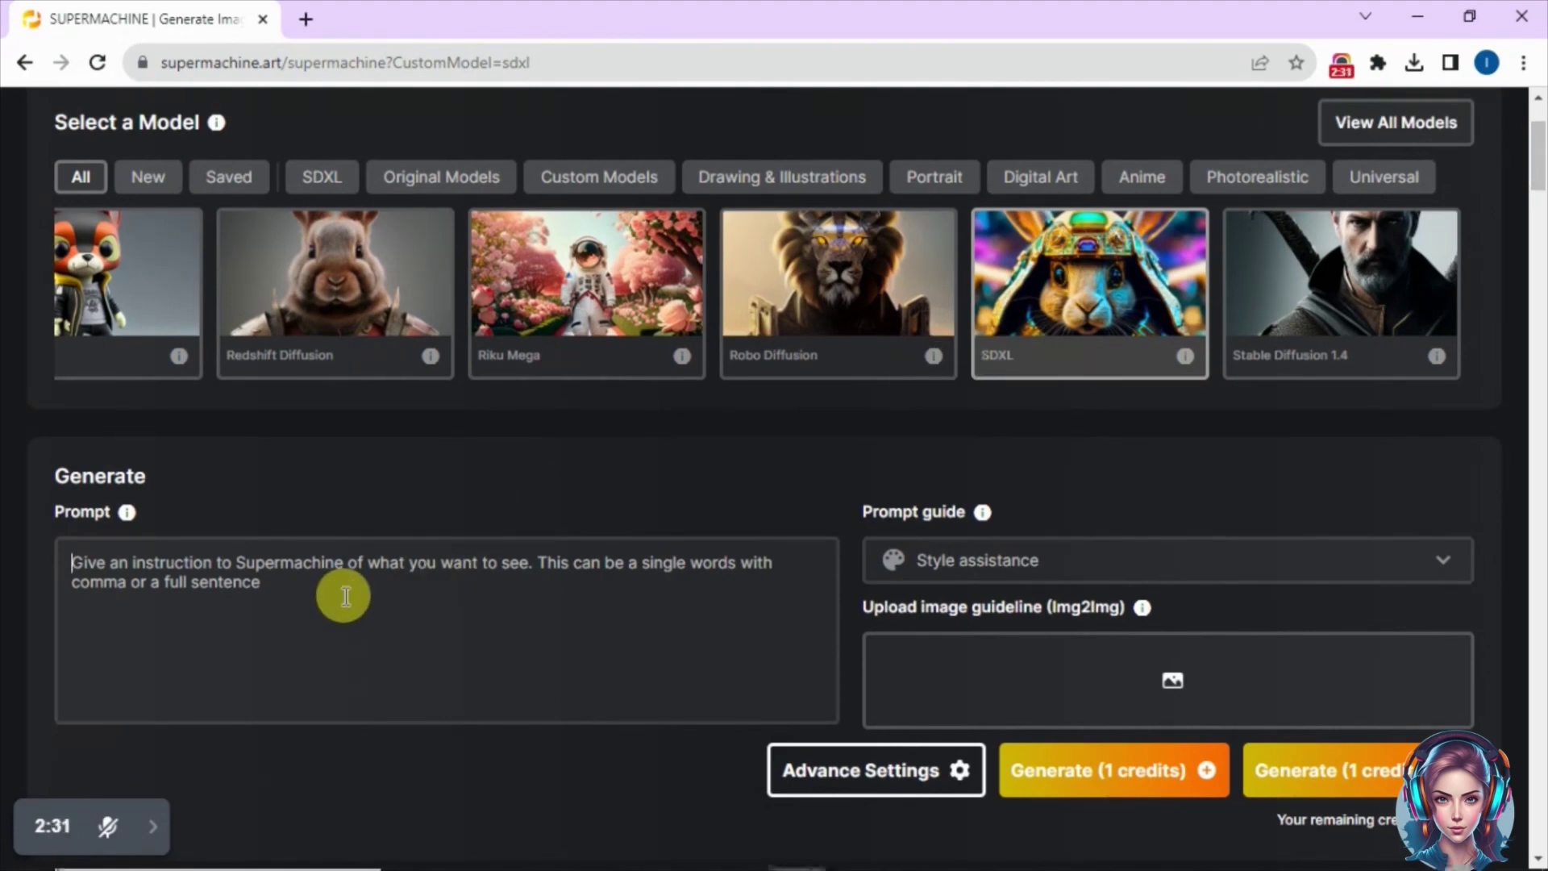
type("a mythical creature that has never been seen before, combining features of a dragon, a phoenix, and a deep-sea fish,")
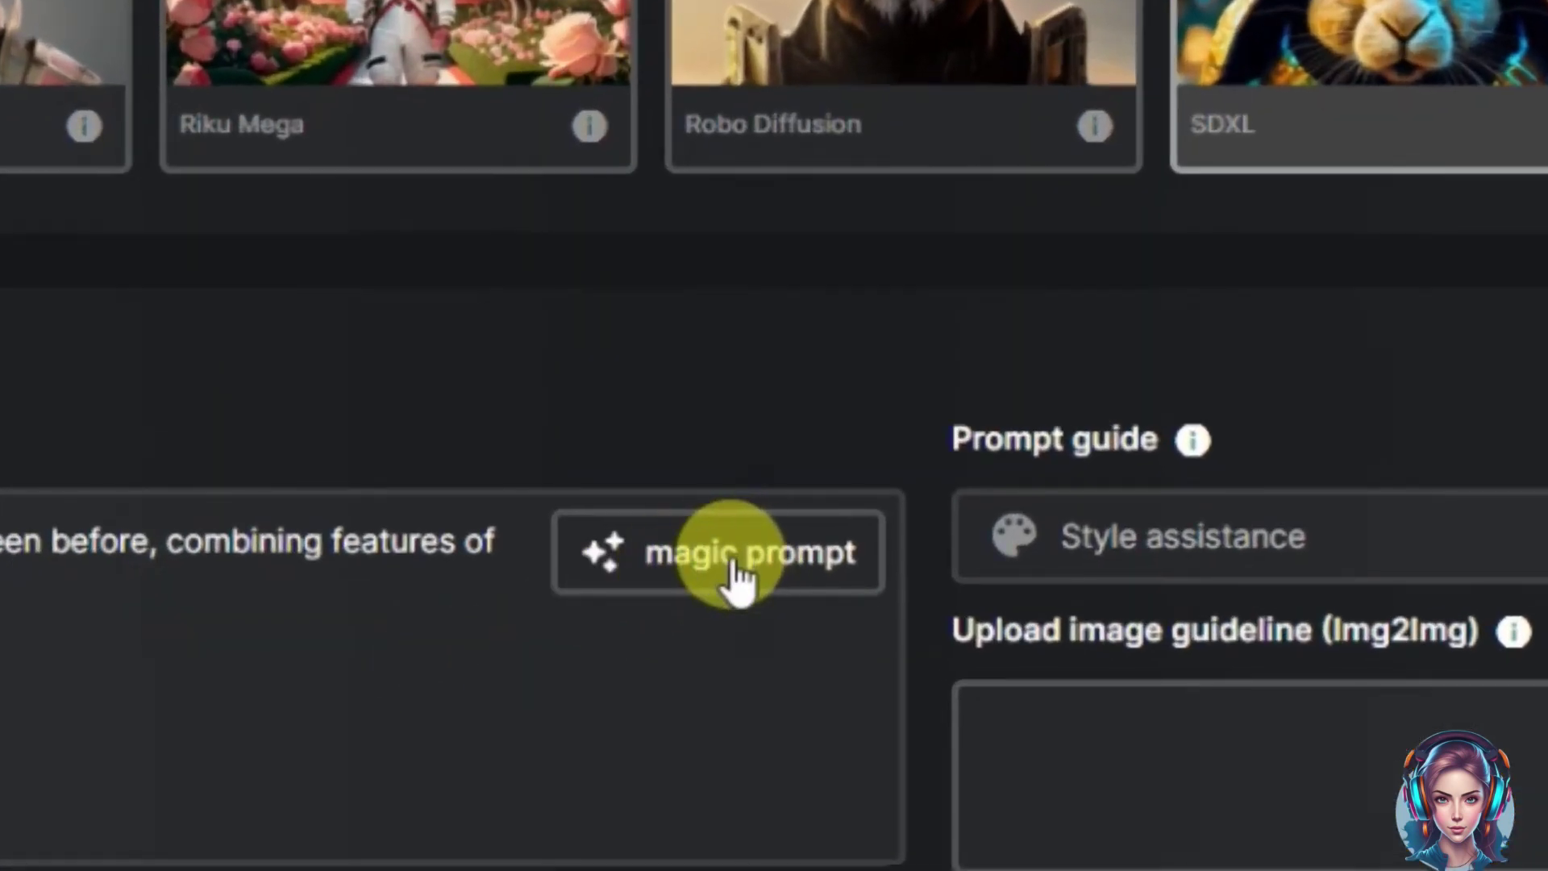
left_click(739, 579)
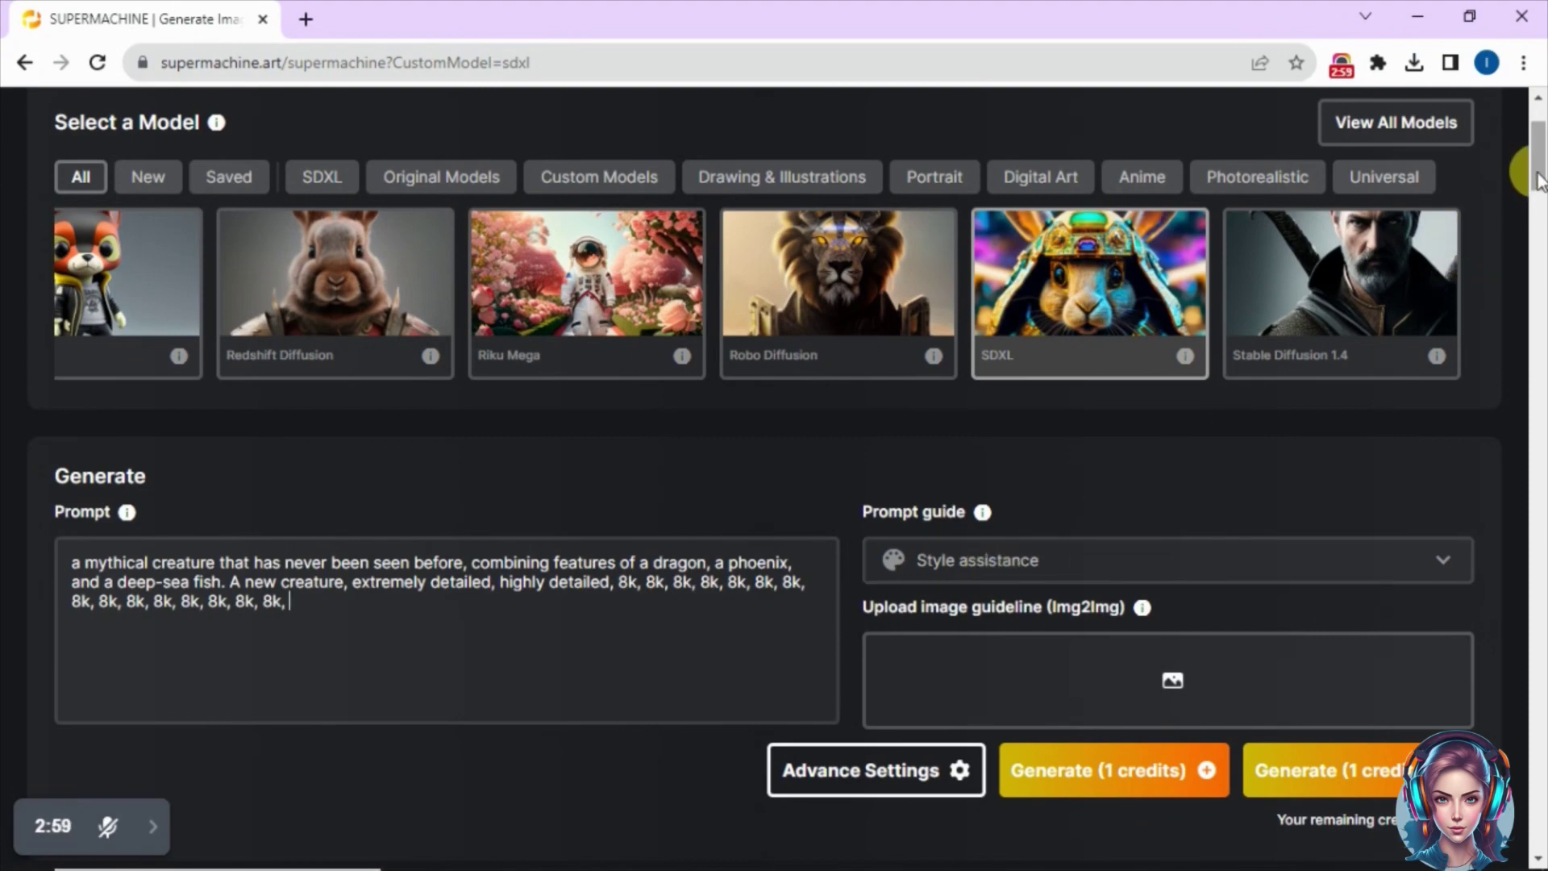
Step: Add the Cinematic camera style to the prompt using the style assistance
left_click_drag(1539, 178, 1540, 197)
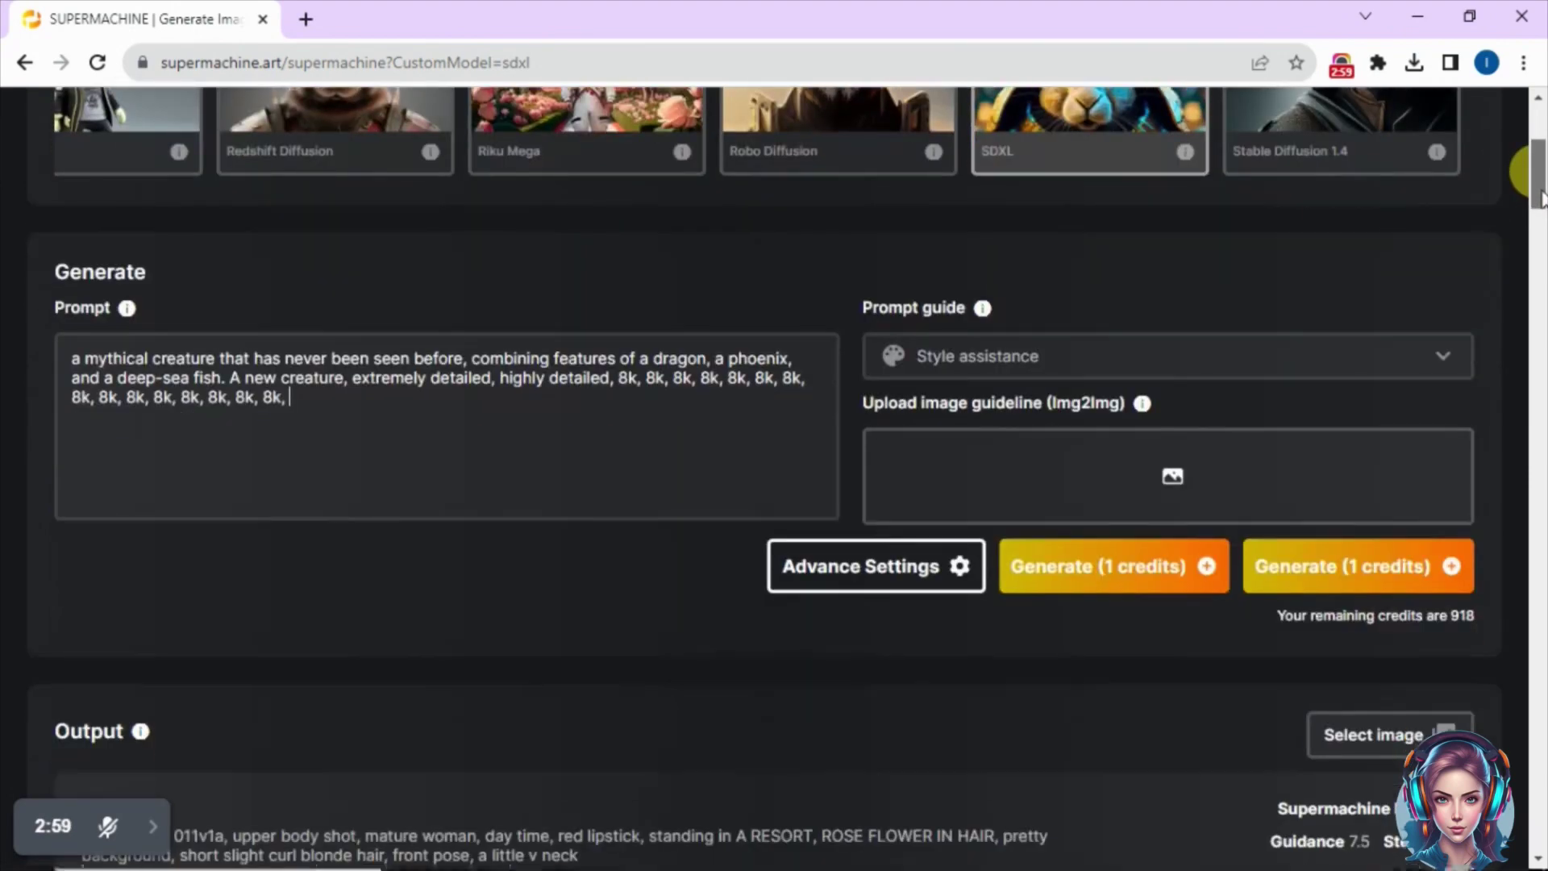
left_click(1198, 356)
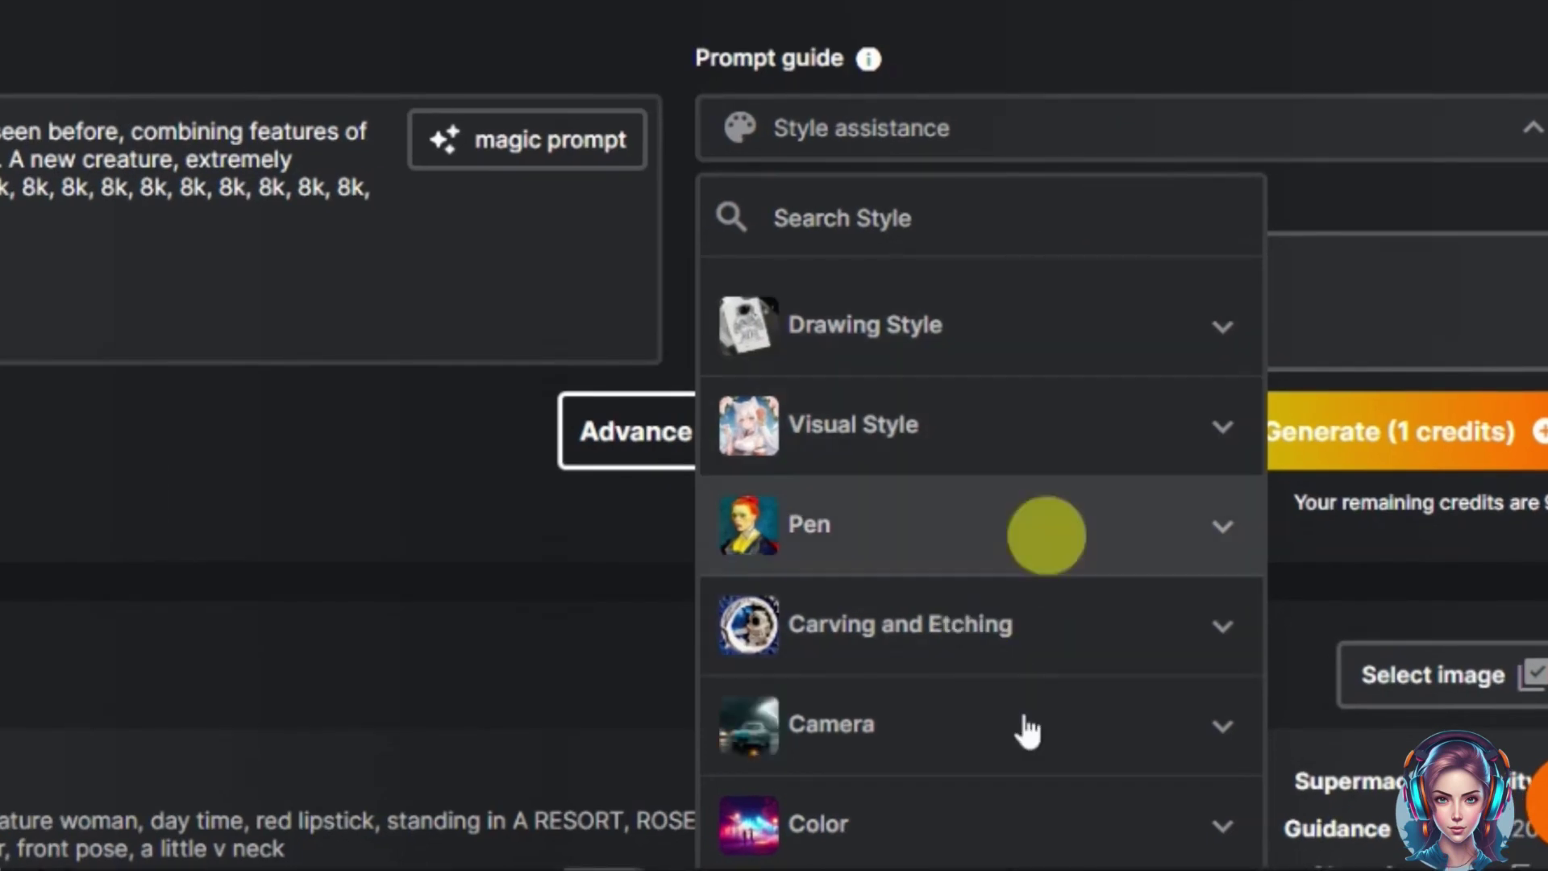
left_click(1233, 751)
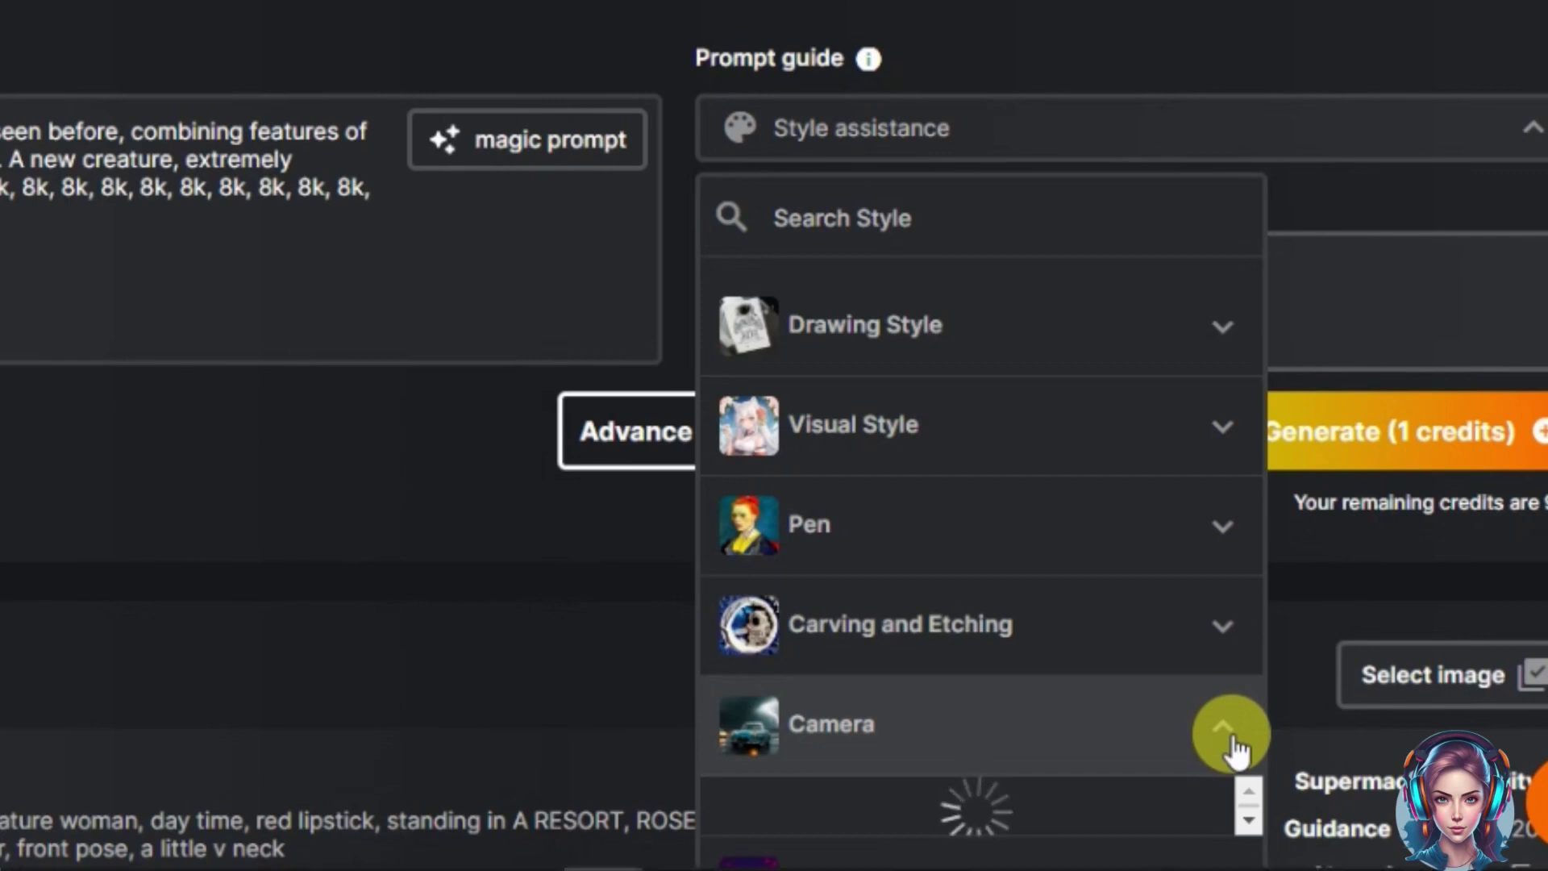
scroll(925, 482, "down", 4)
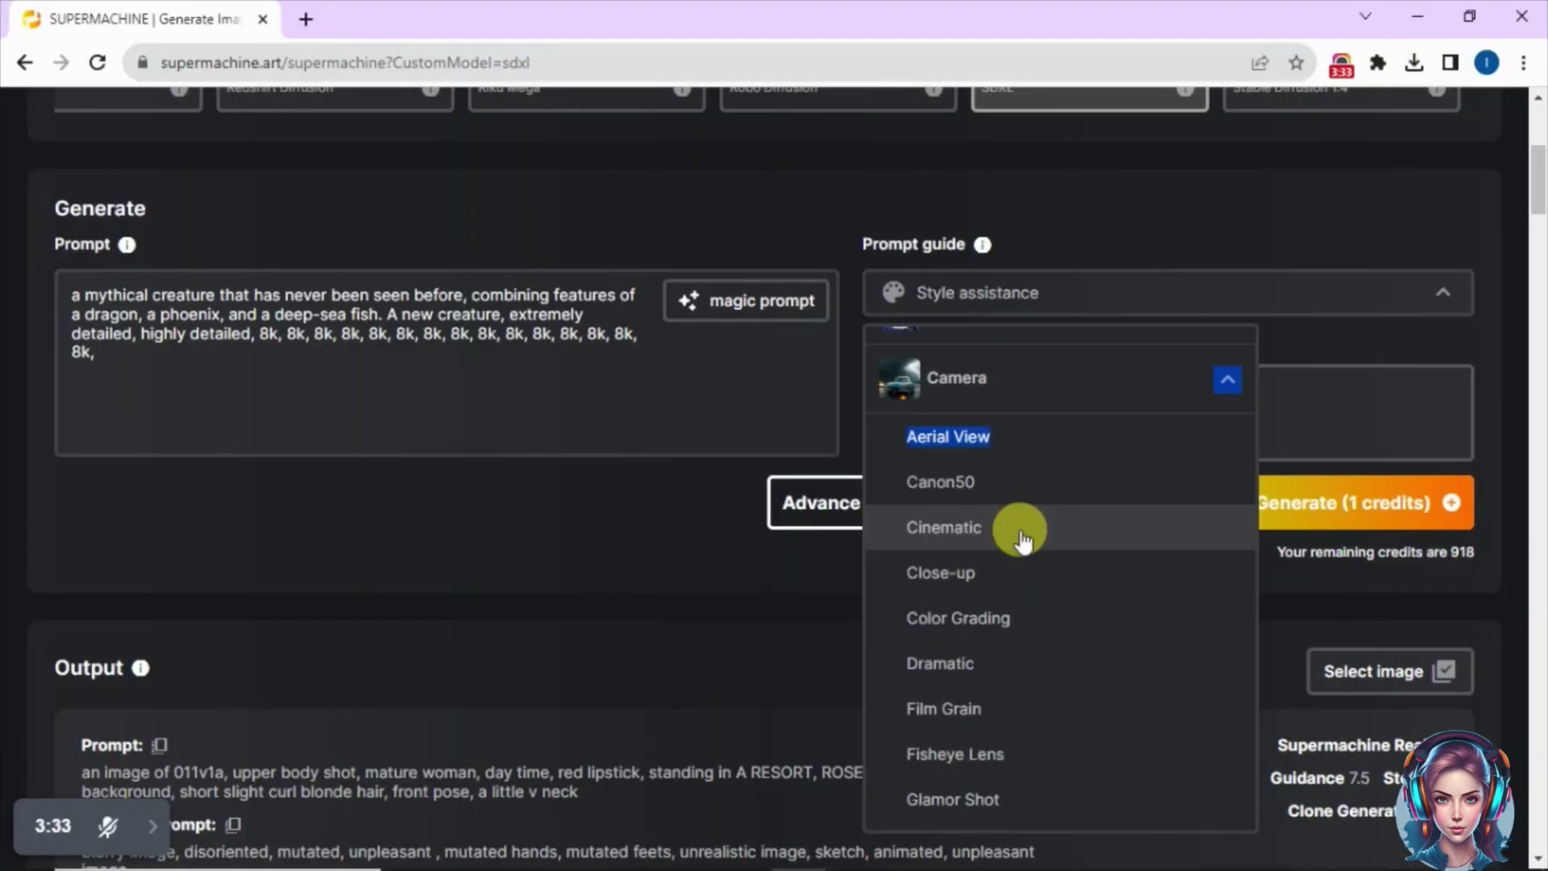
left_click(1022, 539)
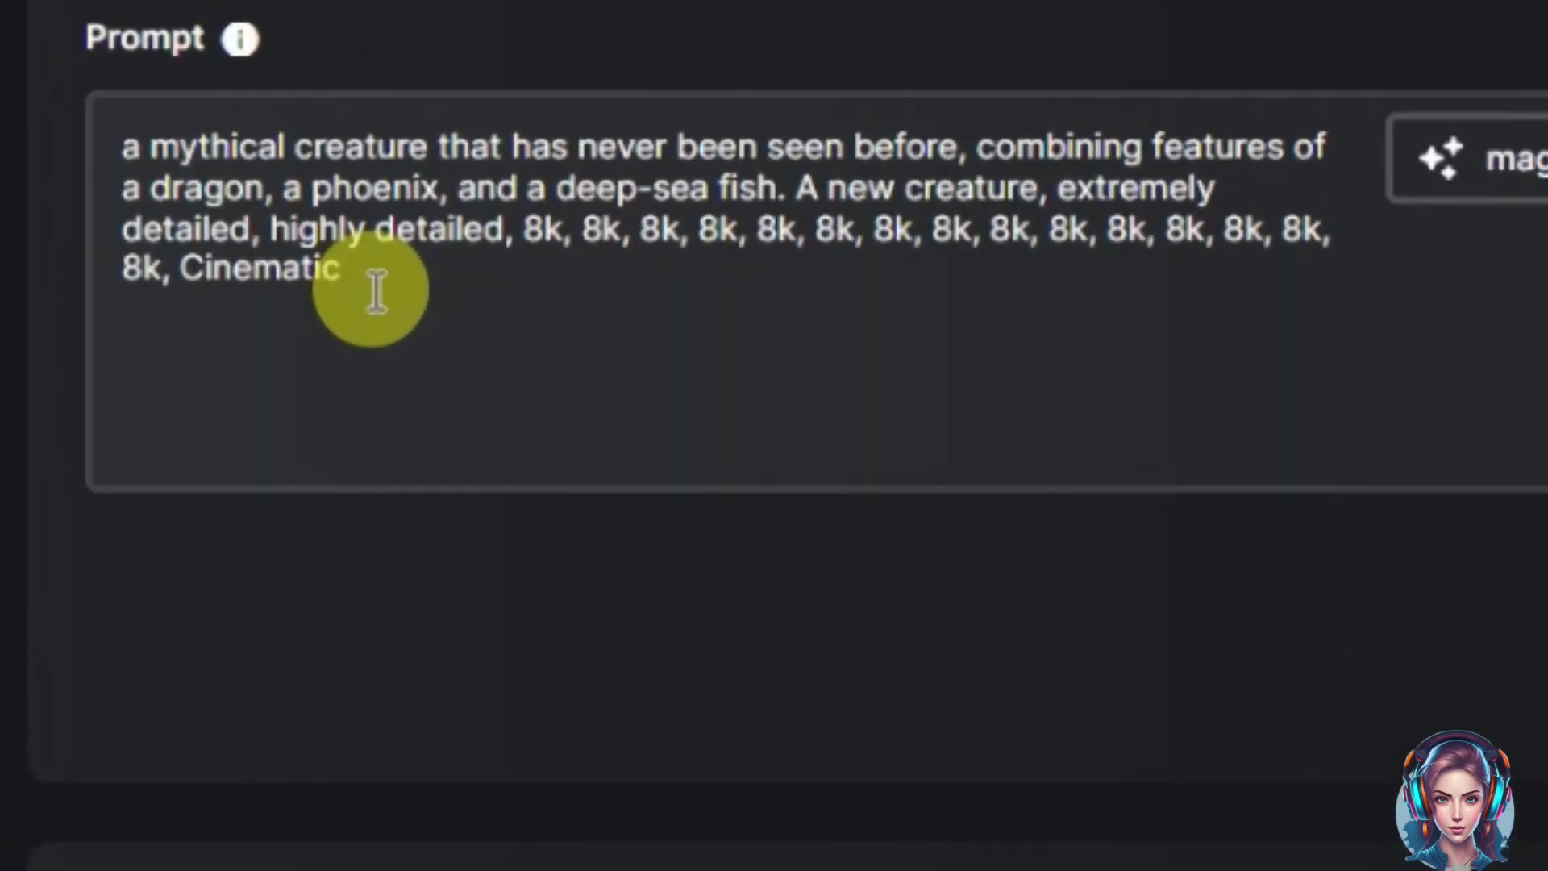
left_click(326, 406)
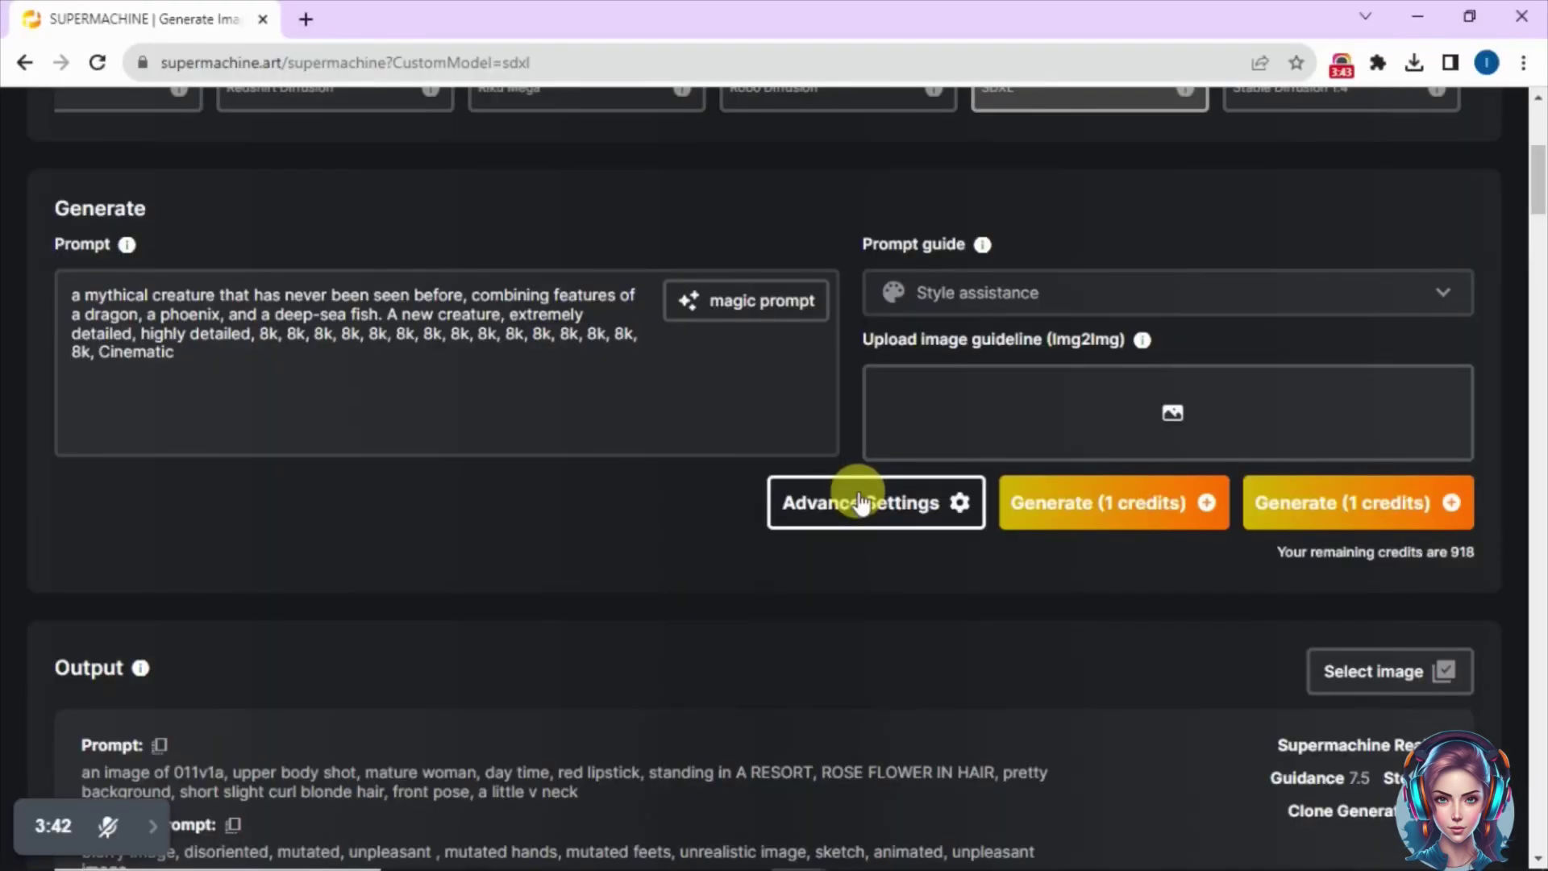
Step: Show the advanced settings and append "bad quality image" to the negative prompt
left_click(879, 514)
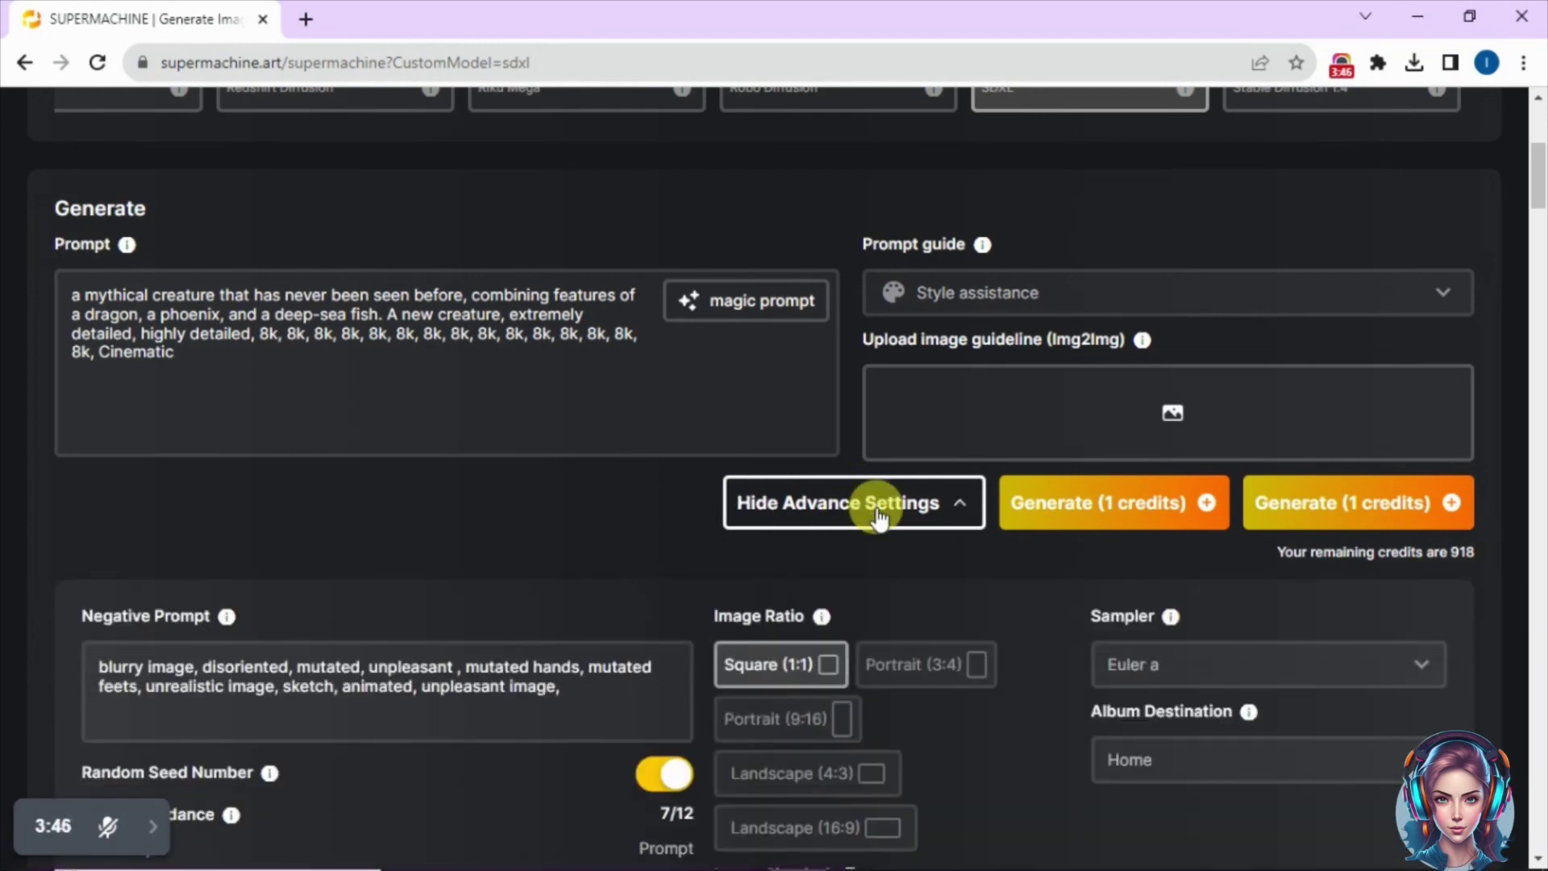
scroll(1529, 174, "down", 1)
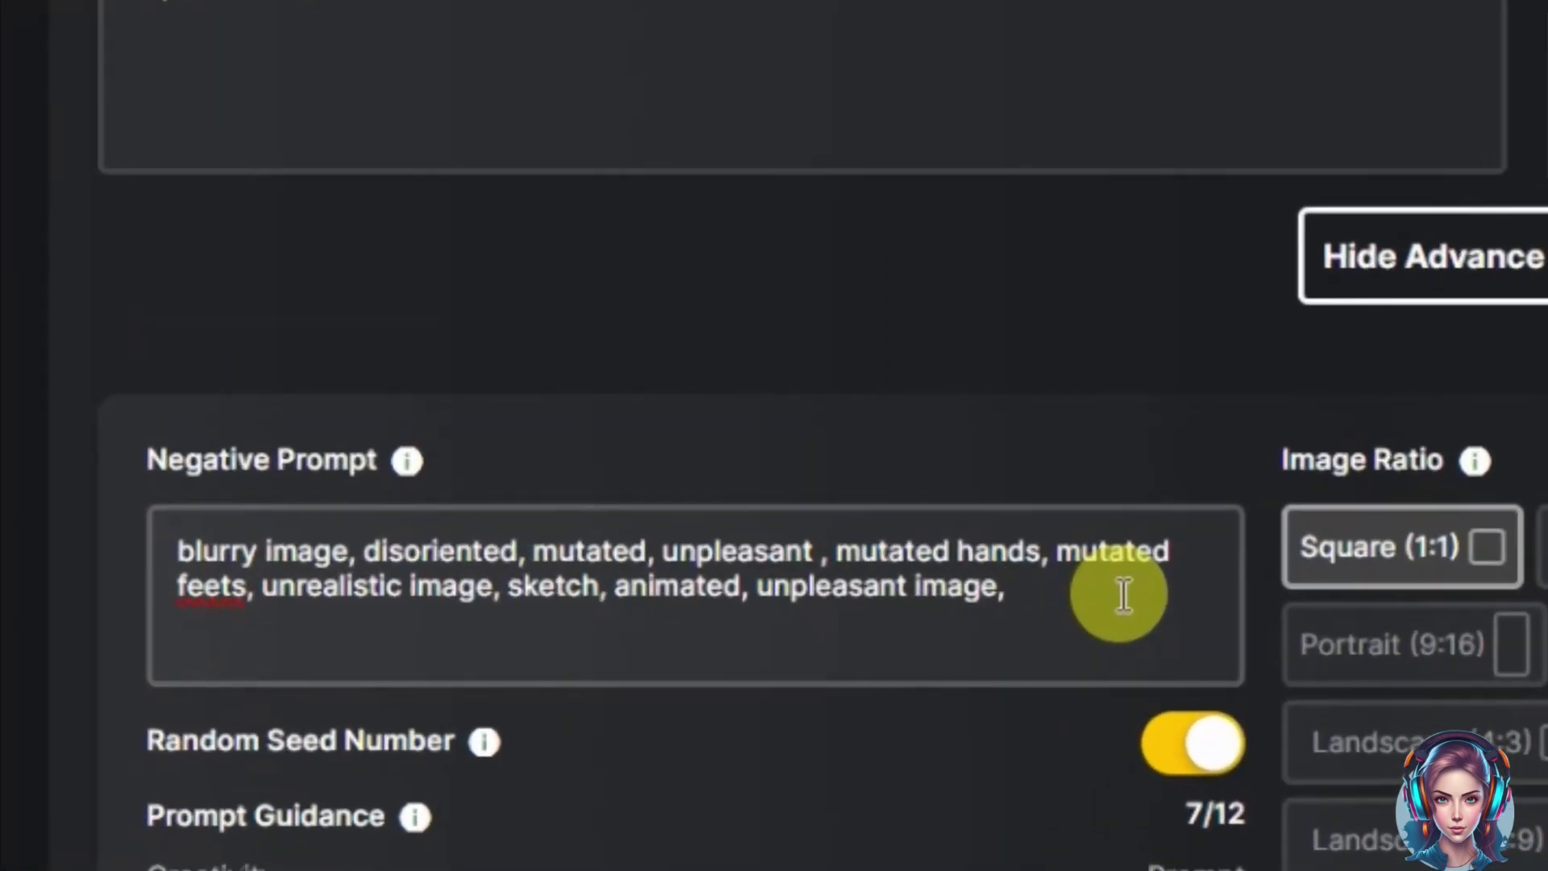
left_click(622, 641)
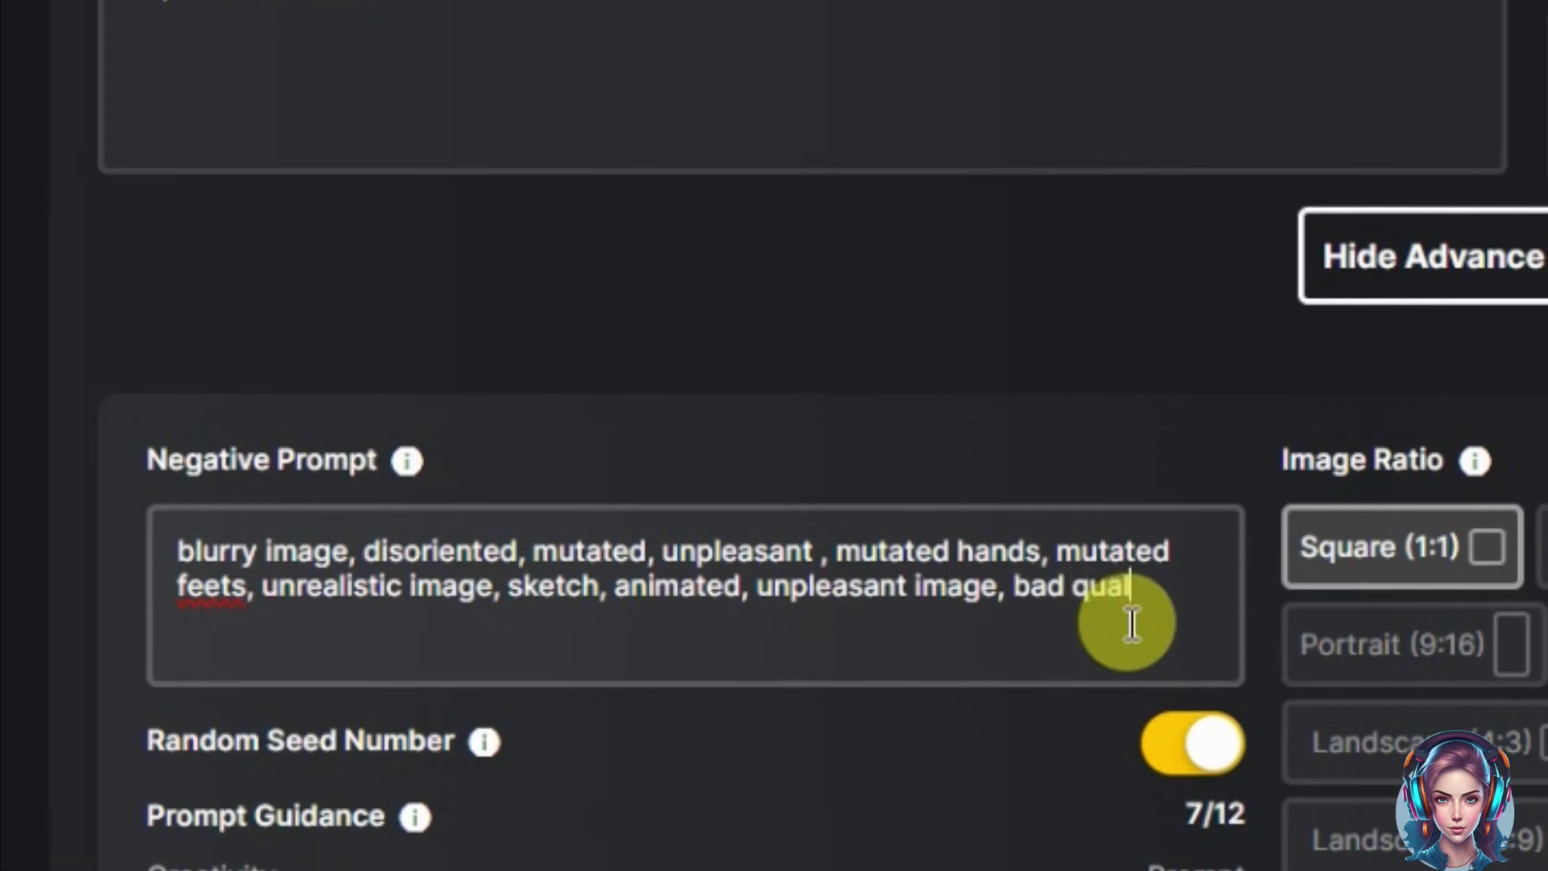
type("bad quality image")
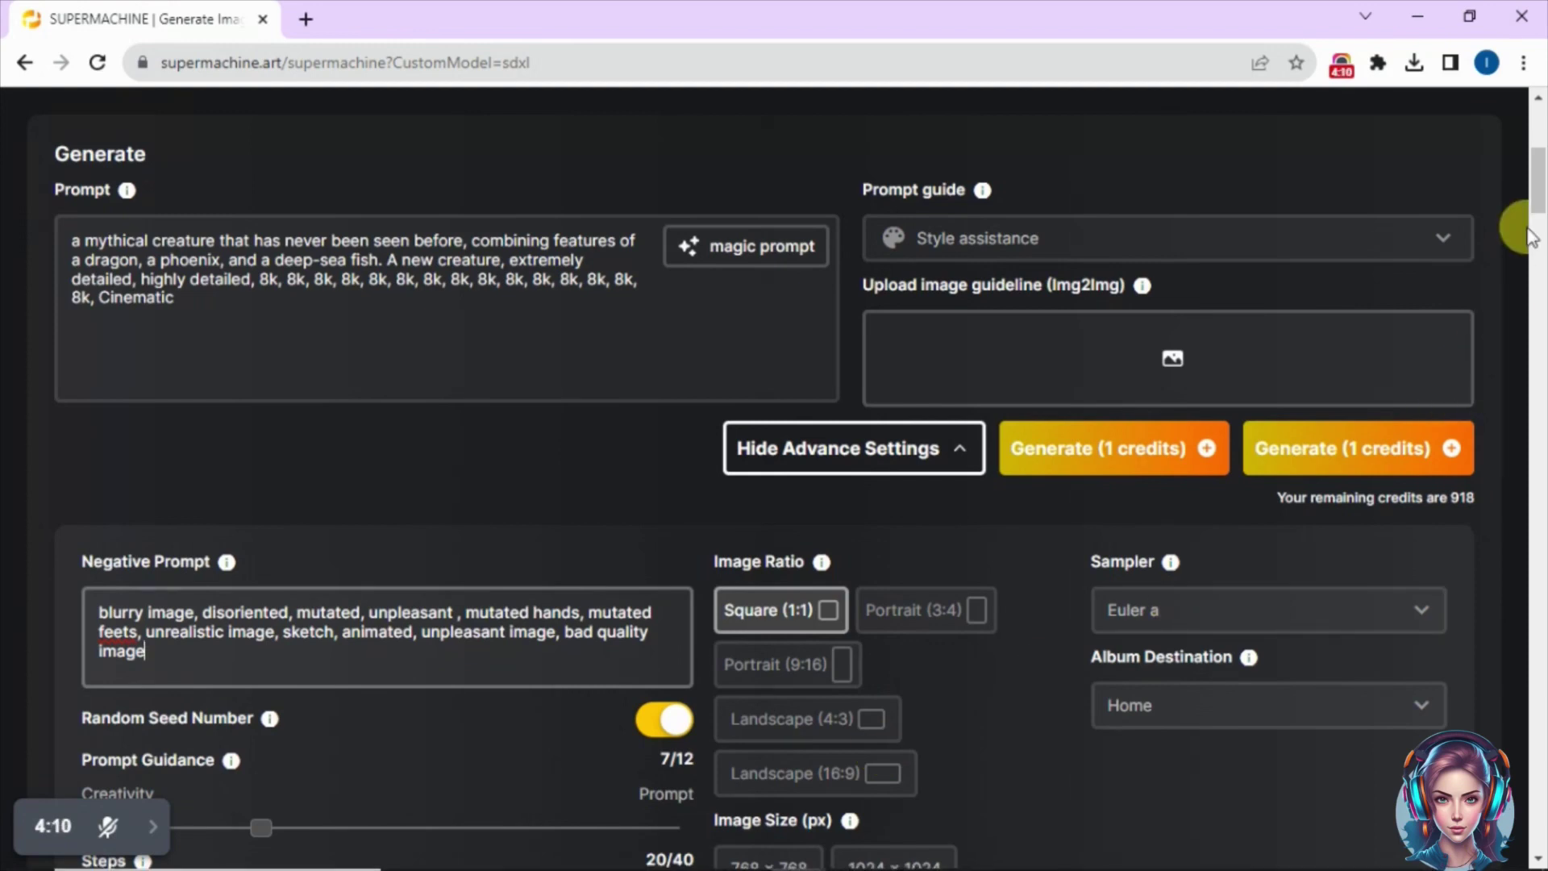
Step: Set the image ratio to Landscape (16:9) and the number of image outputs to 4
scroll(1536, 194, "down", 3)
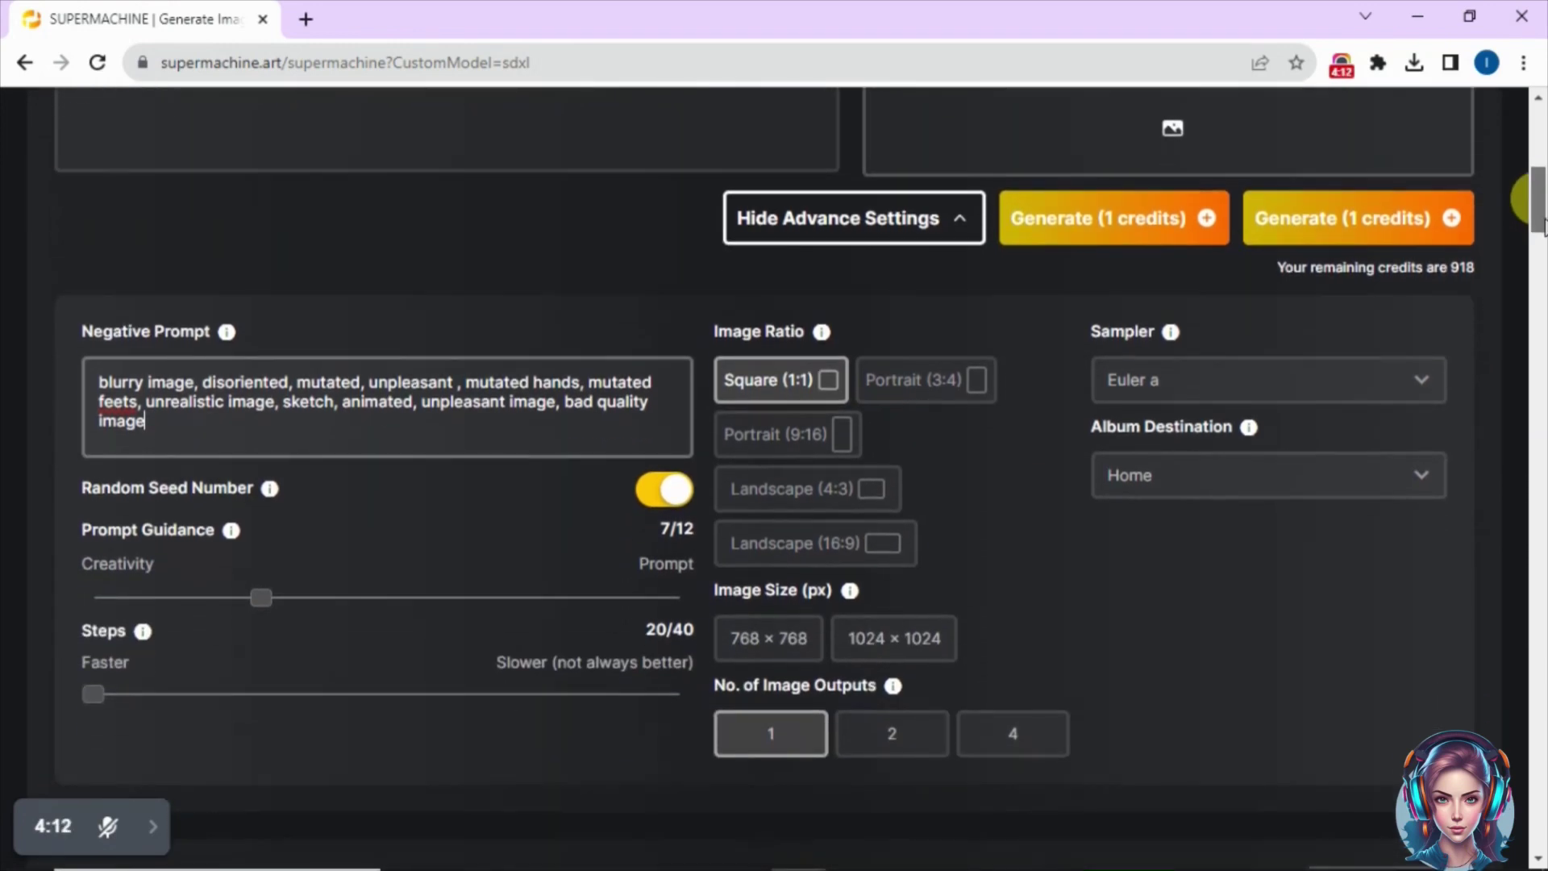
left_click(888, 538)
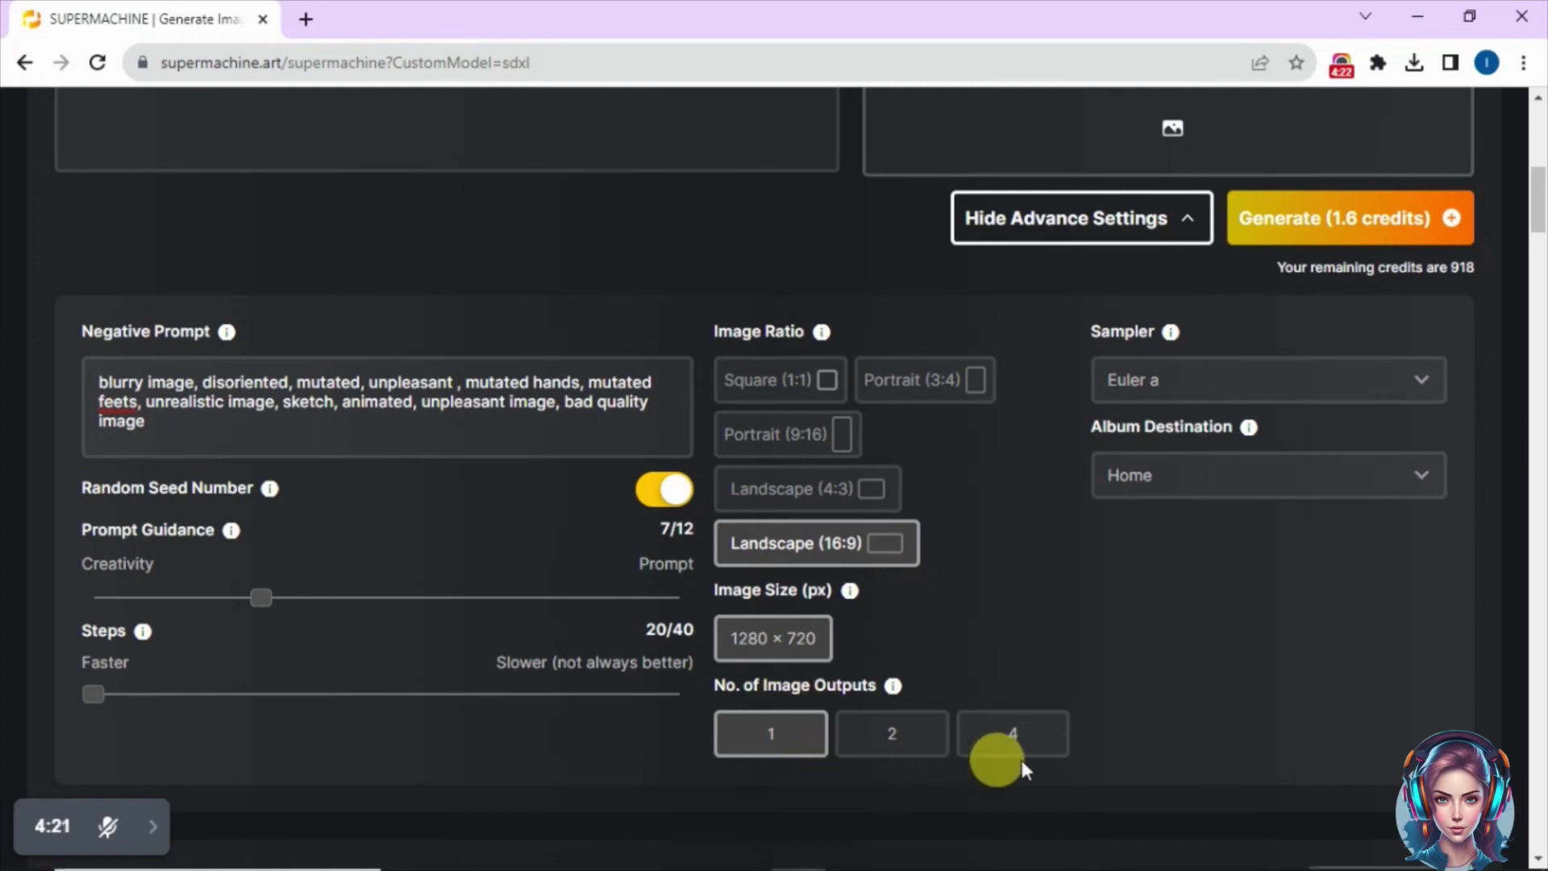
left_click(1041, 743)
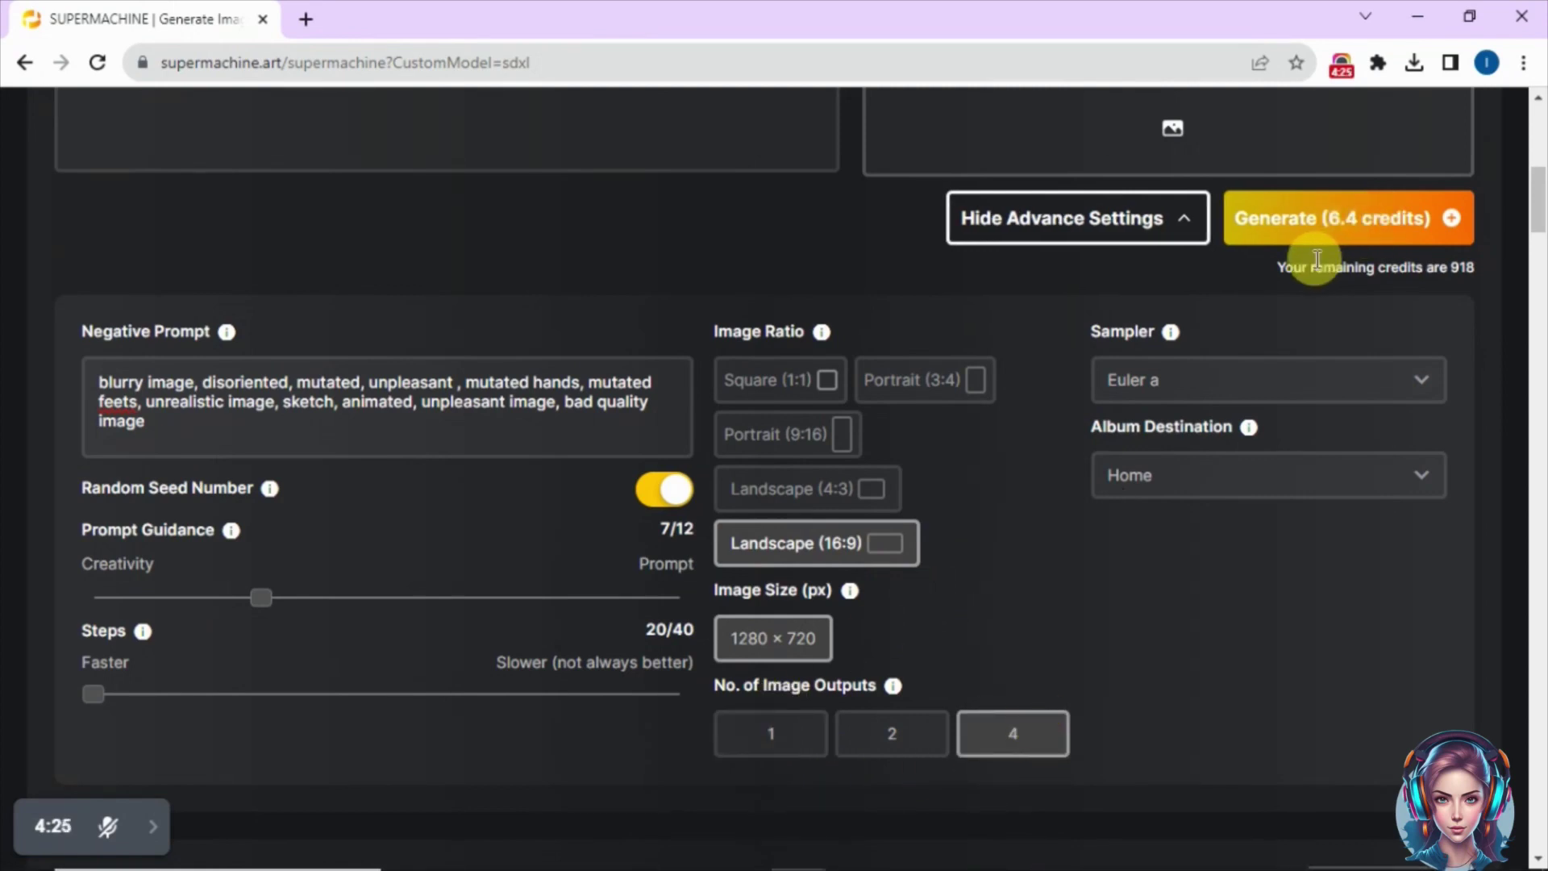
Step: Check which album destinations are offered for the generated images
left_click(1234, 461)
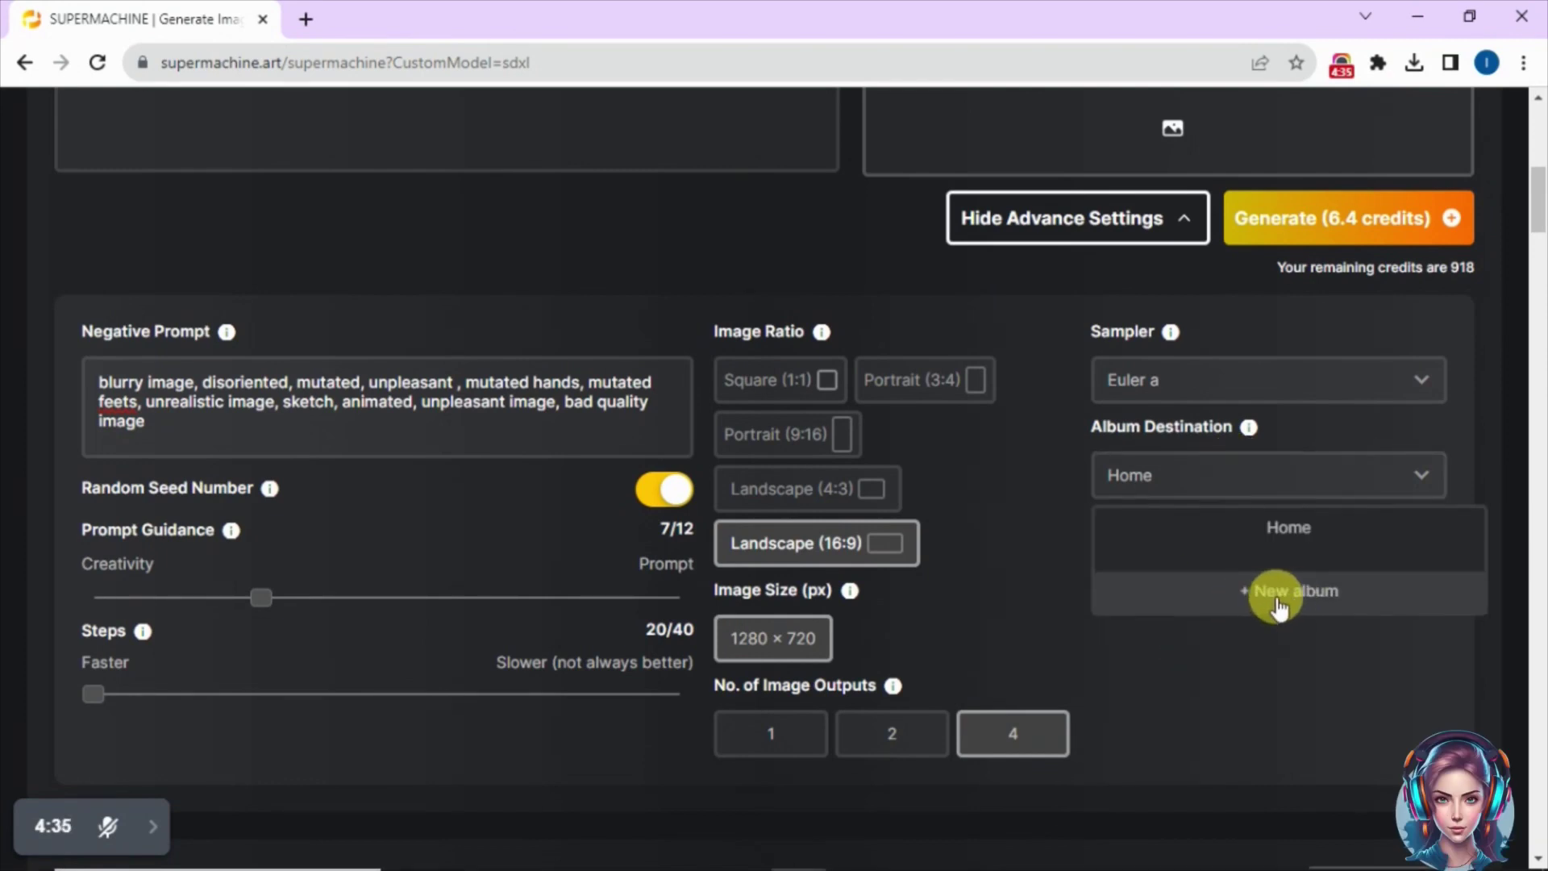
left_click(1226, 679)
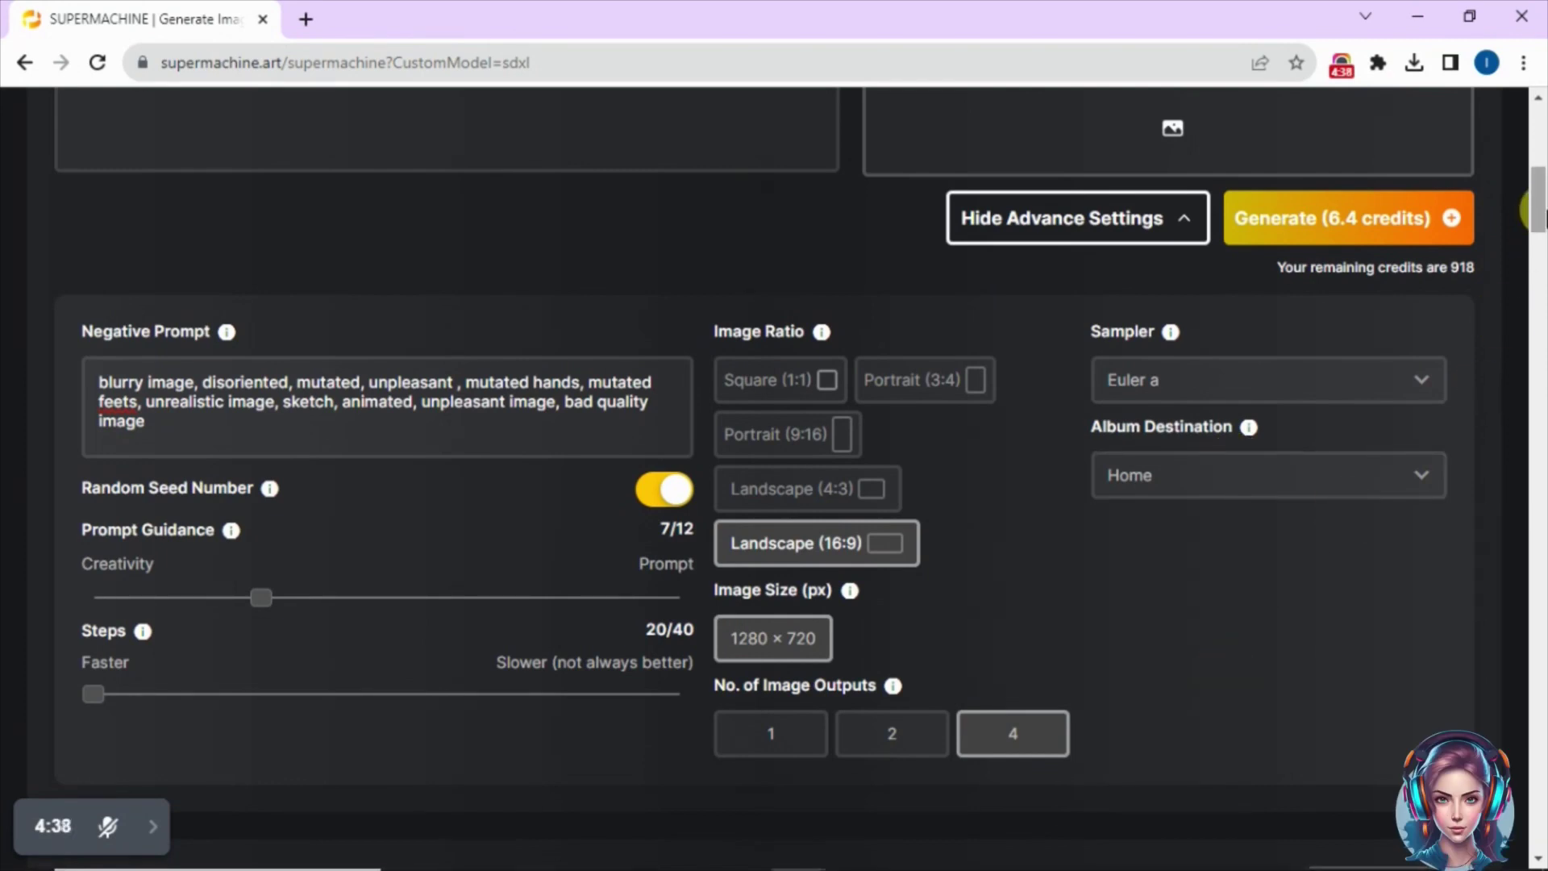
Step: Generate the four creature images and view them in the output section
scroll(1476, 400, "up", 3)
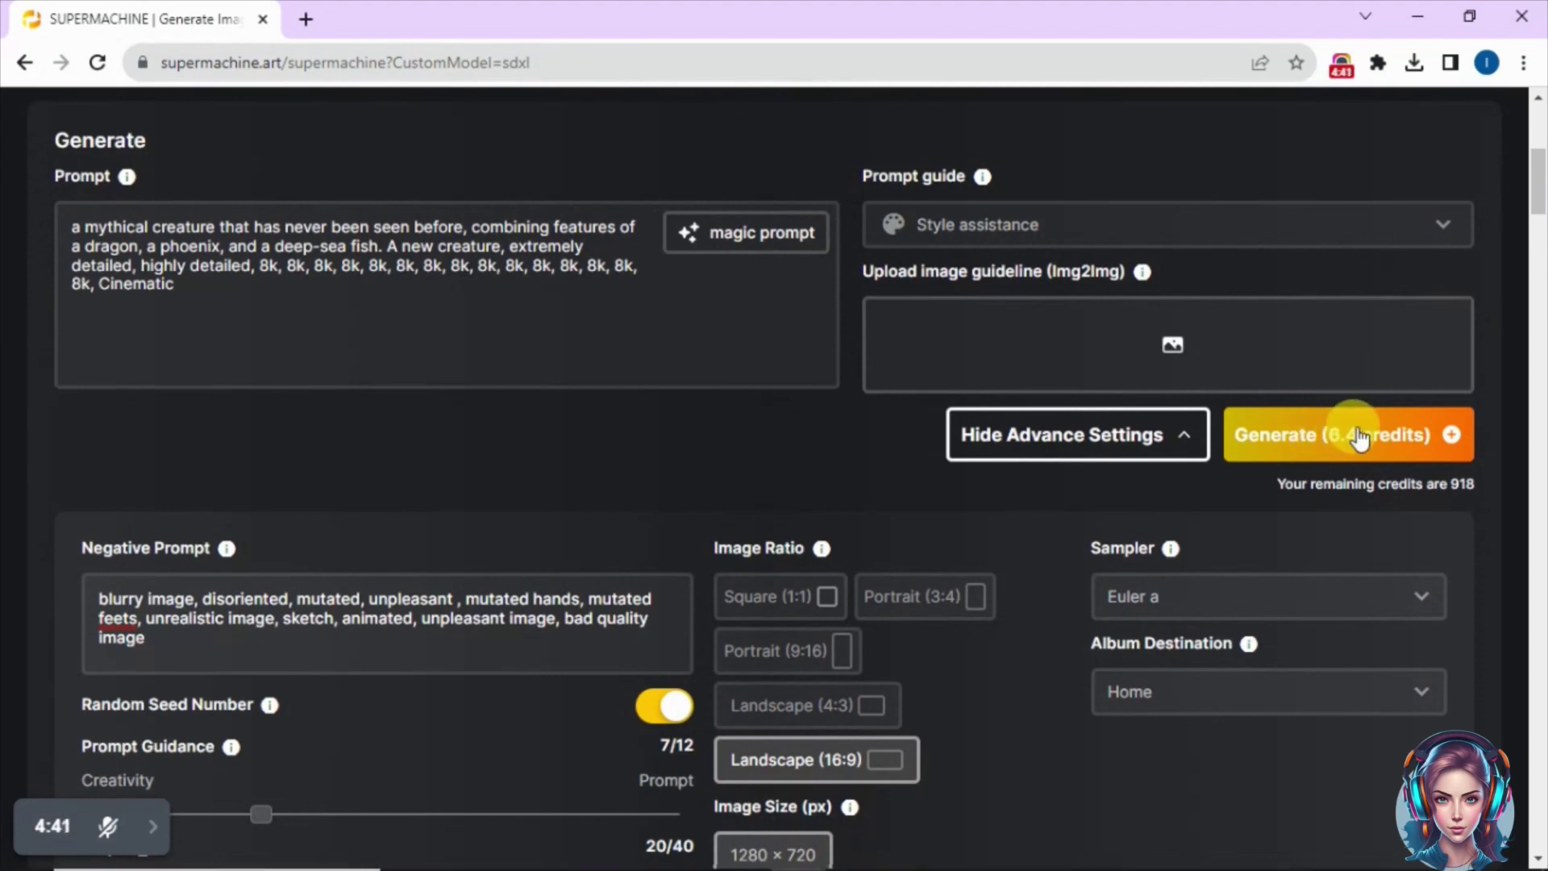
left_click(1365, 443)
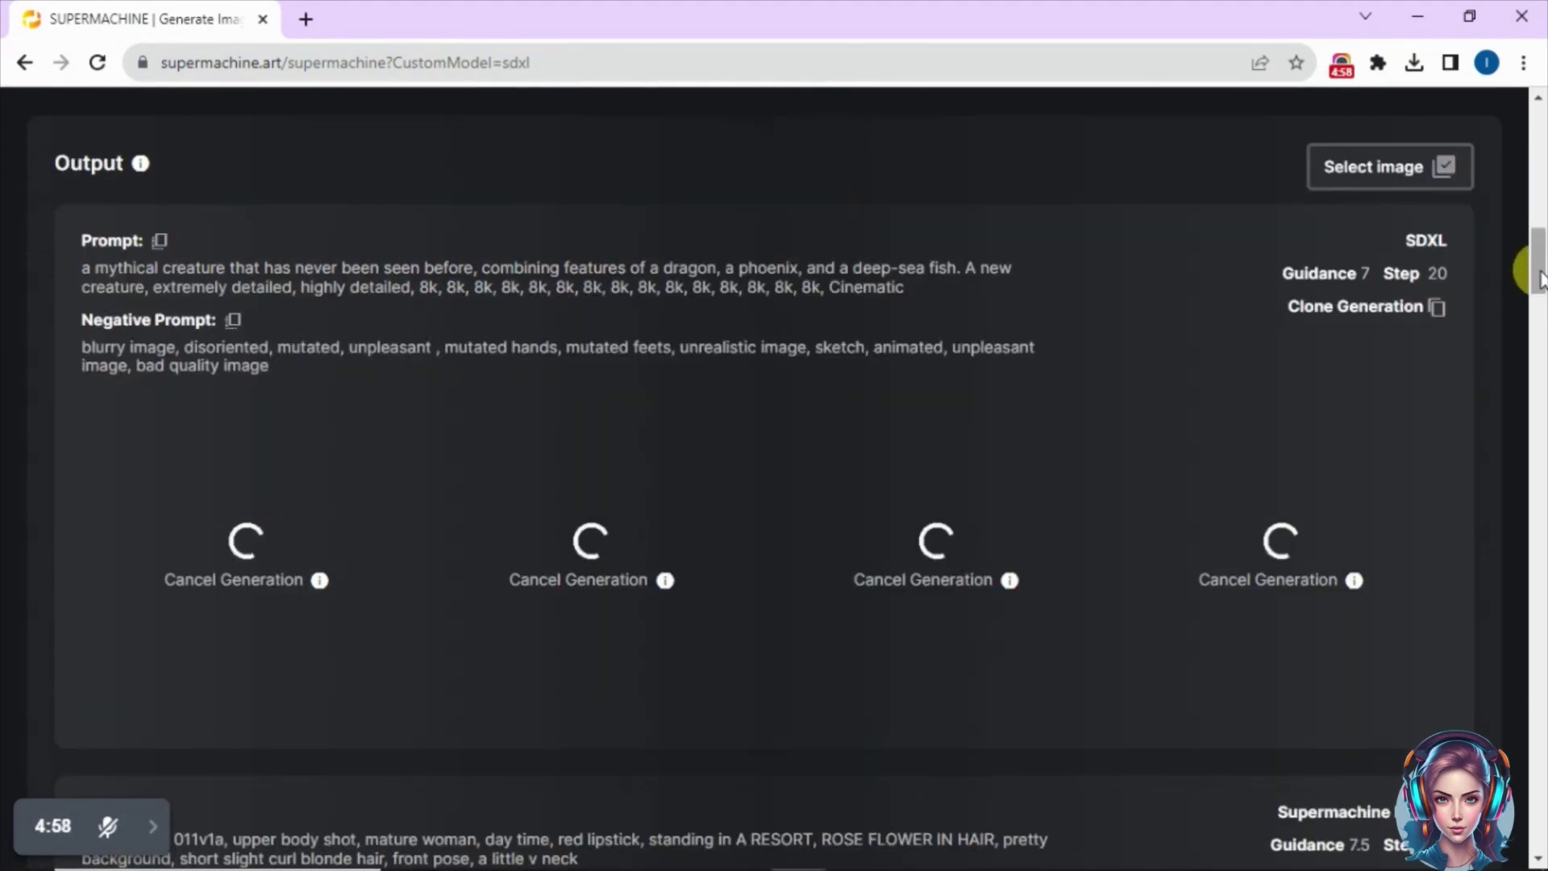
left_click_drag(1540, 279, 1540, 274)
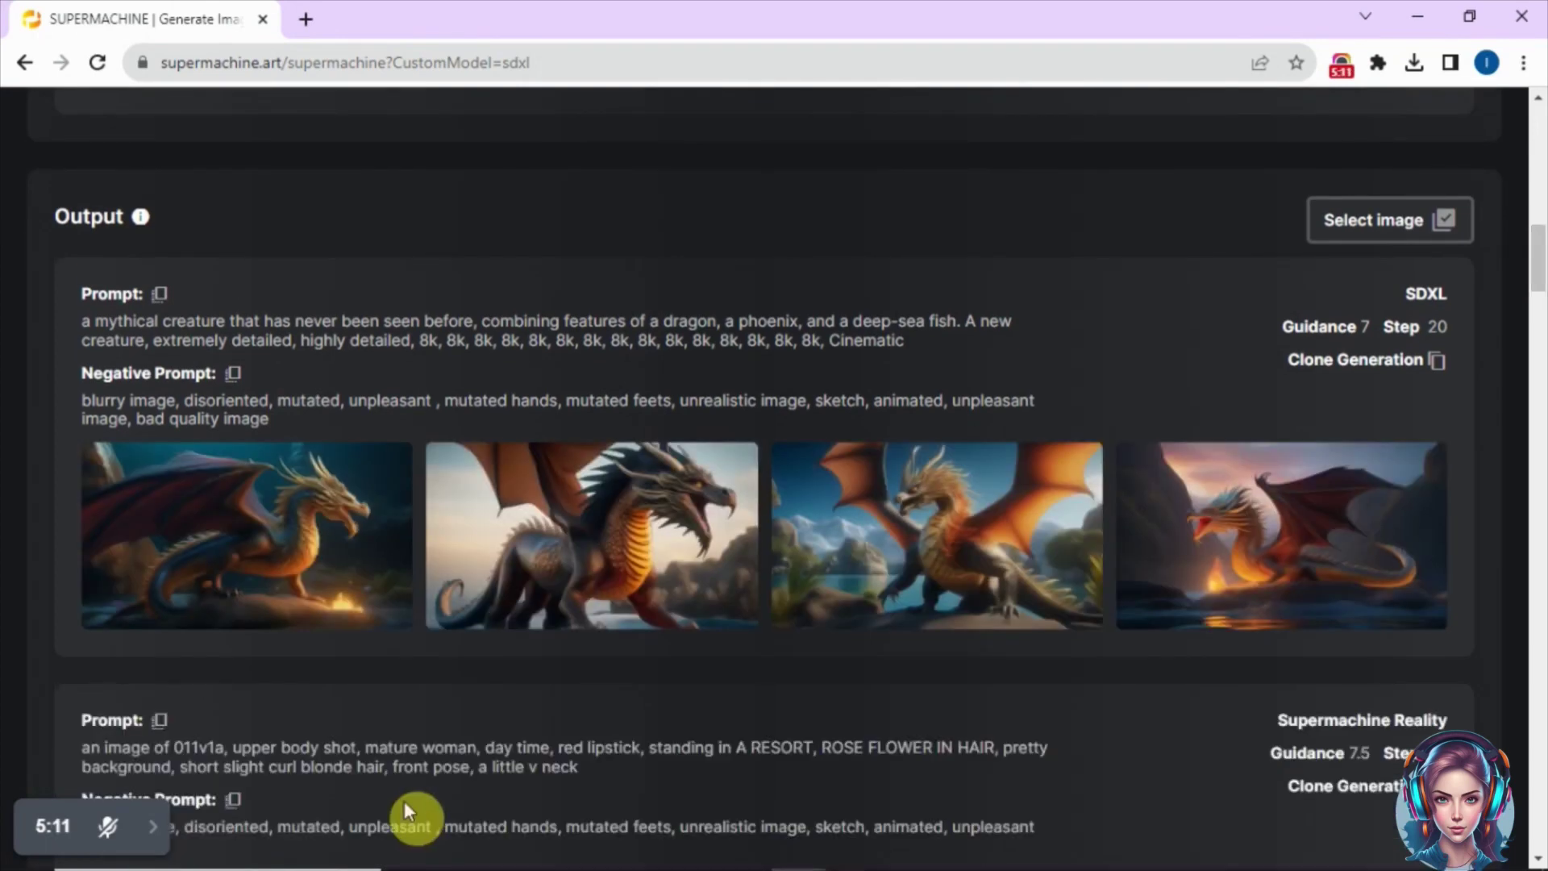
left_click_drag(1539, 272, 1539, 261)
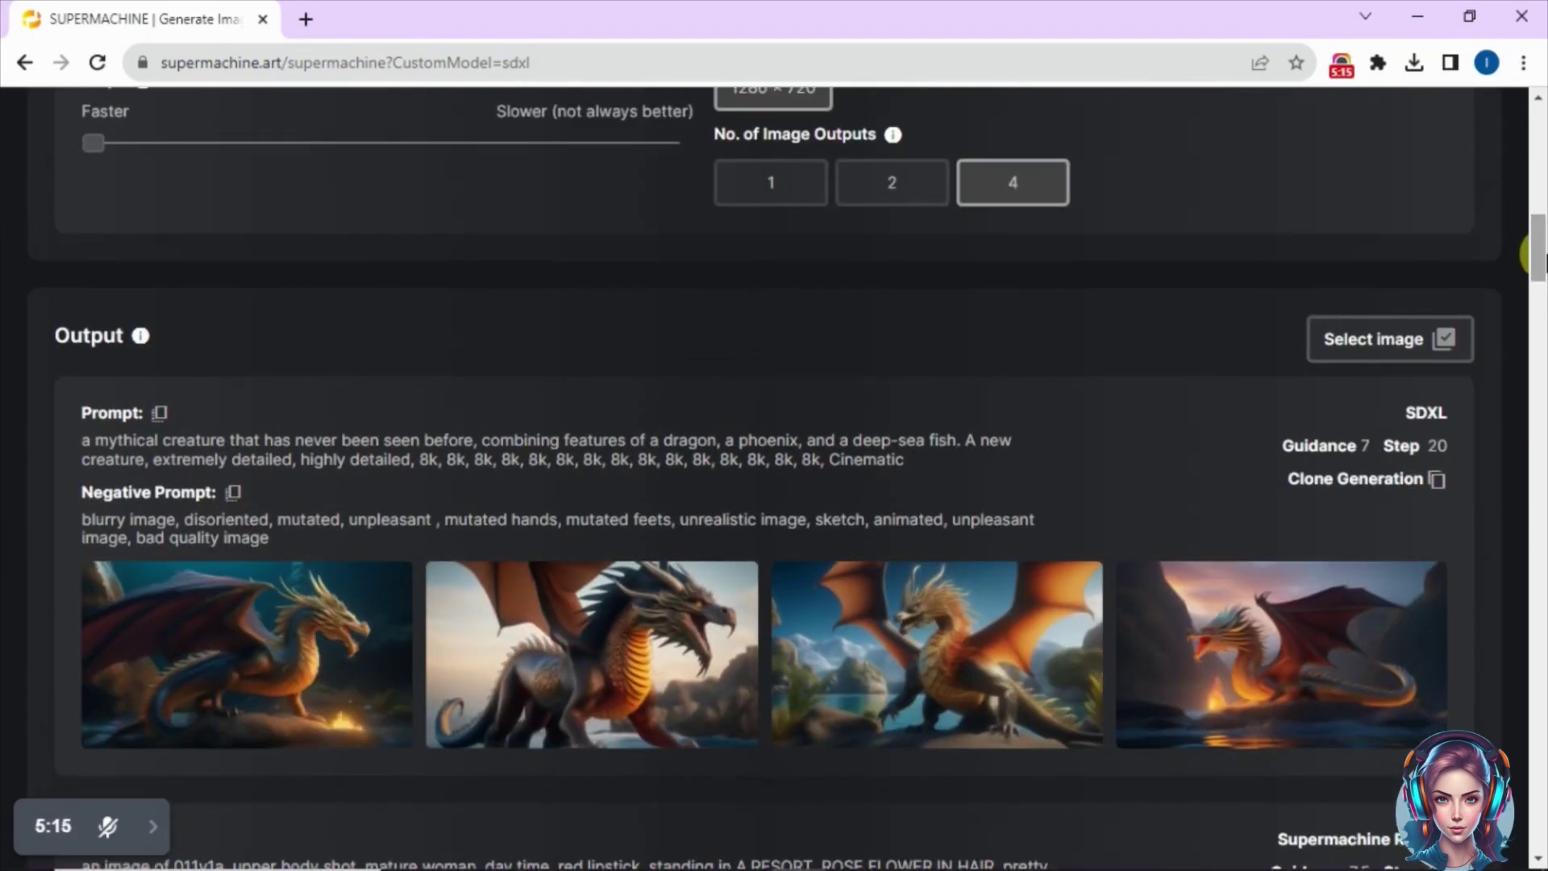
Step: Open the first generated dragon image's details and download the image
left_click(325, 637)
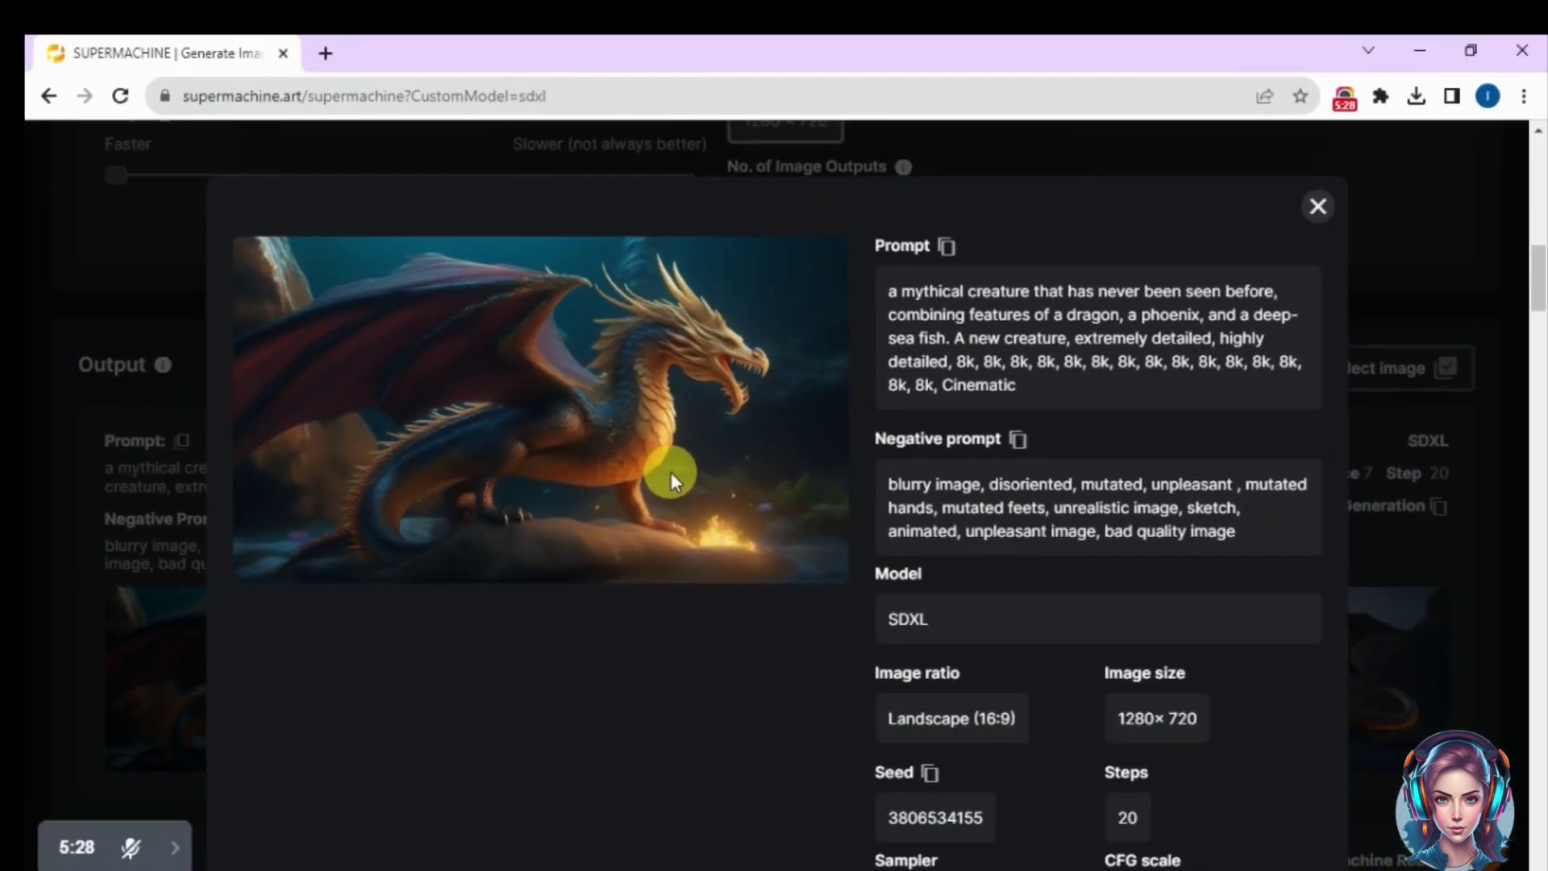
scroll(771, 486, "down", 3)
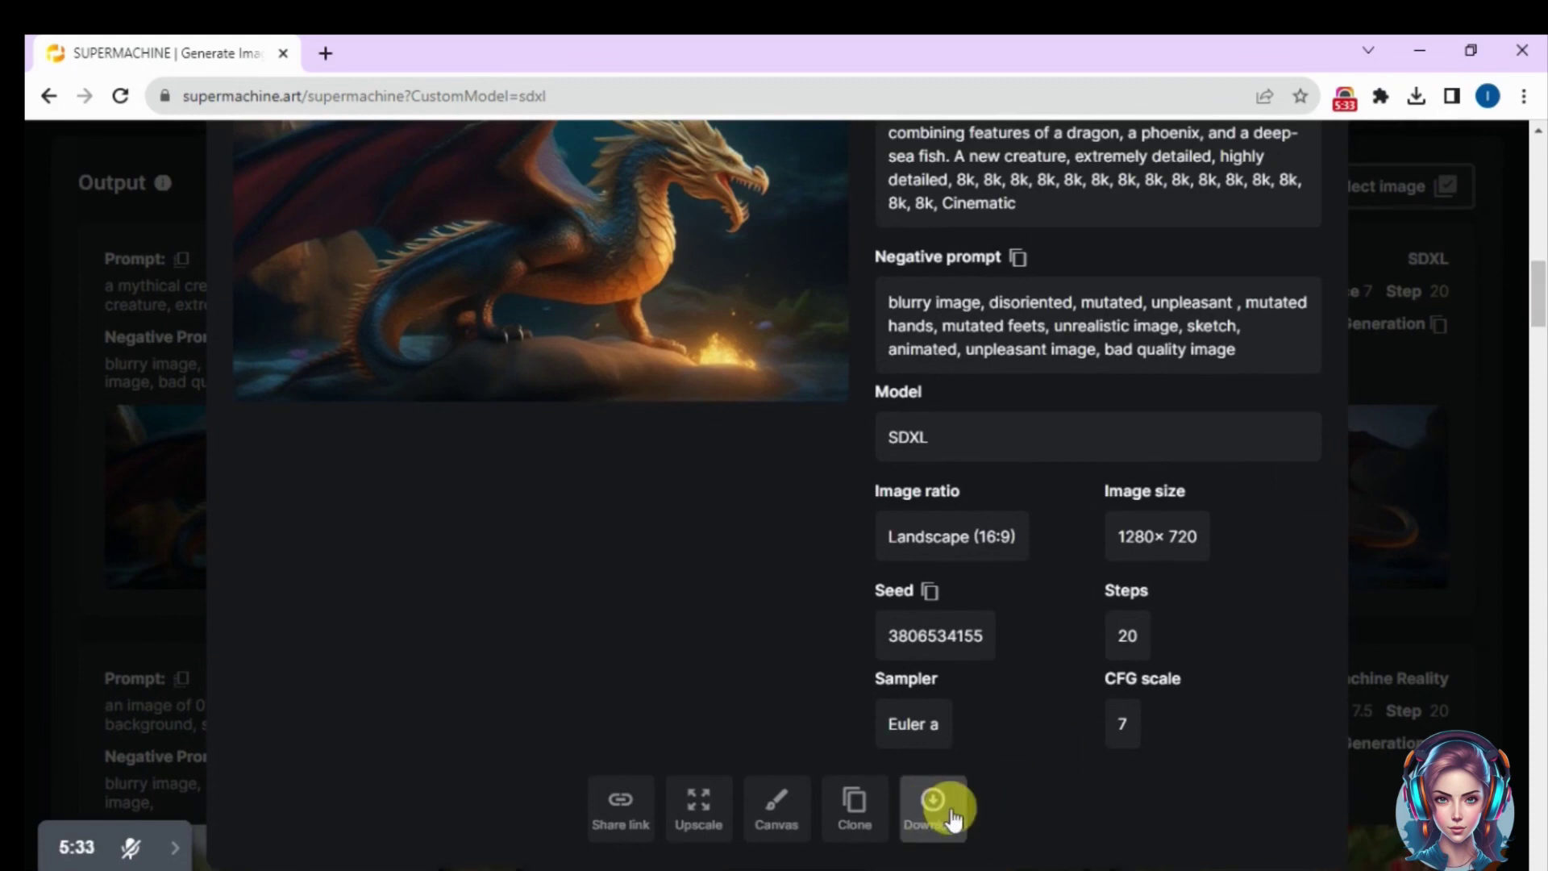
left_click(938, 816)
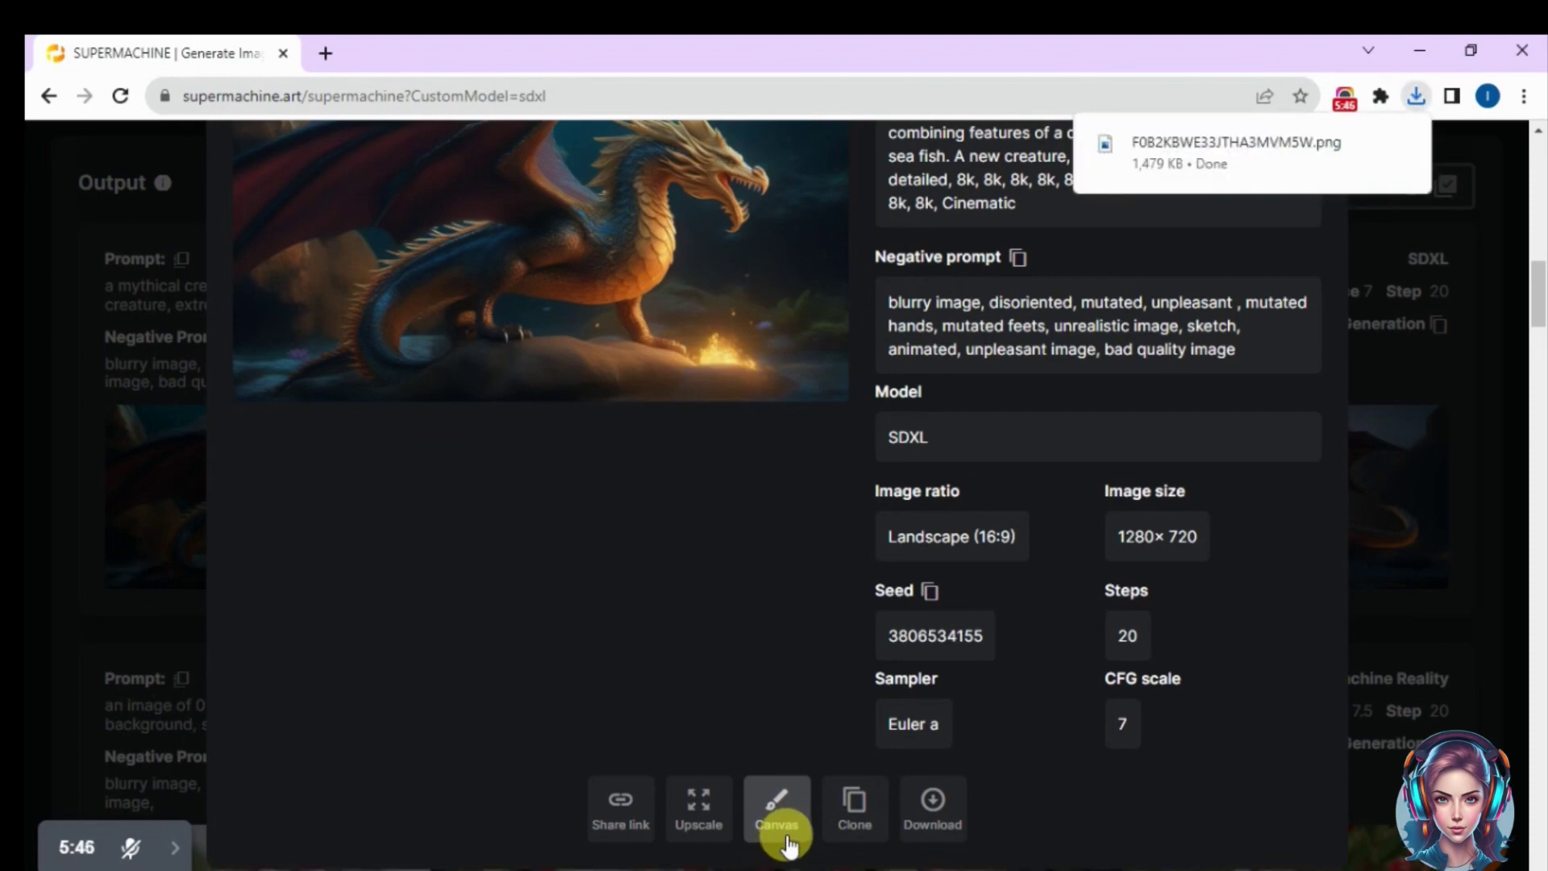
Step: Review the upscaling information and upscale the dragon image with the Upscale 4X (REAL ESRGAN) option
left_click(701, 811)
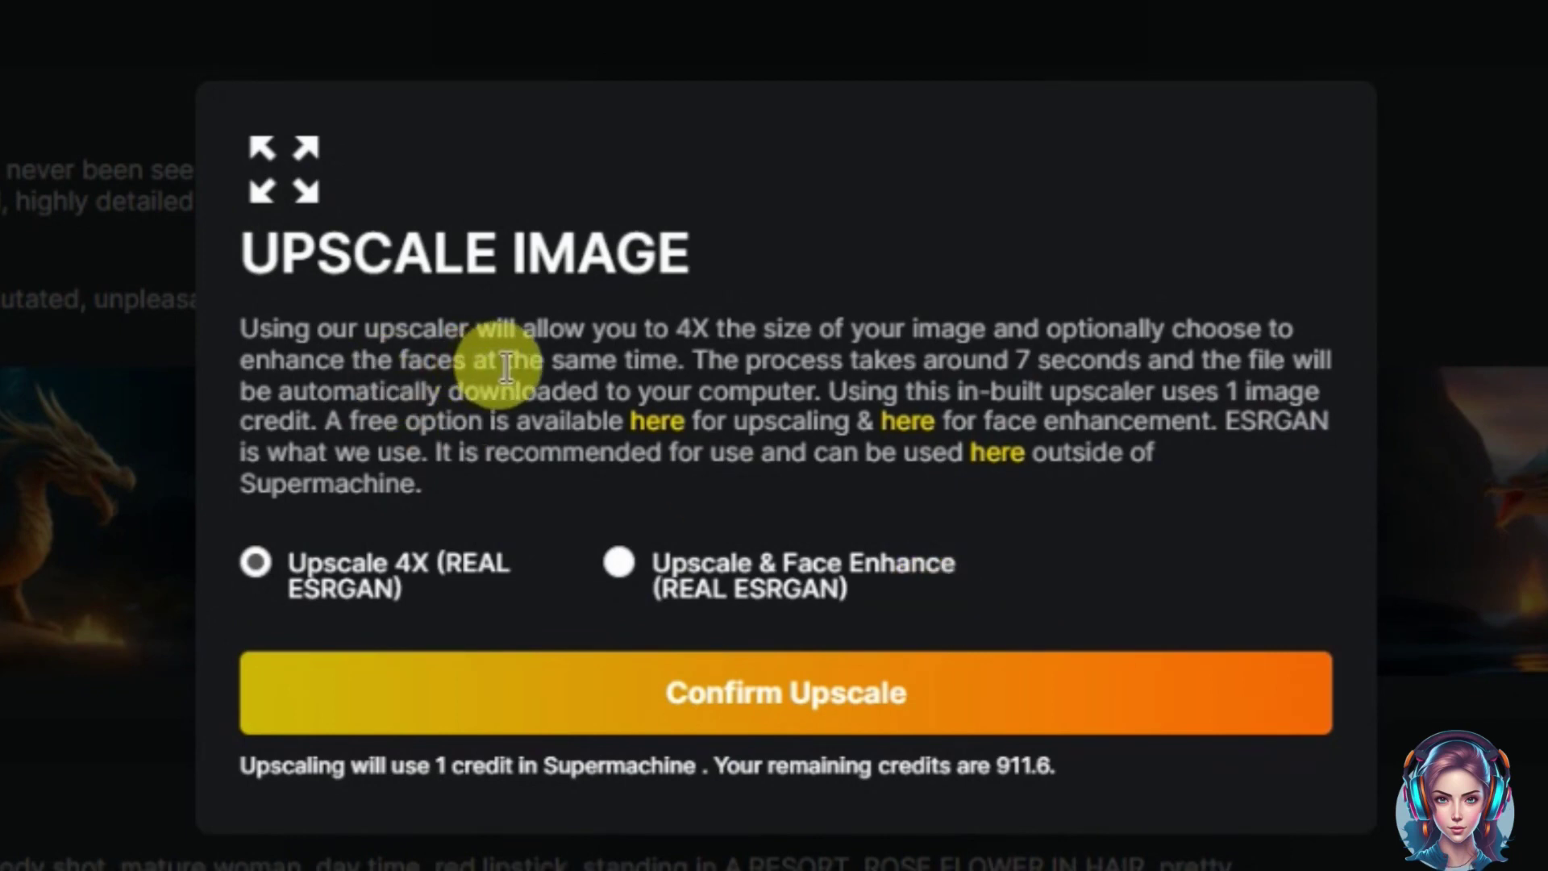
left_click_drag(644, 328, 985, 311)
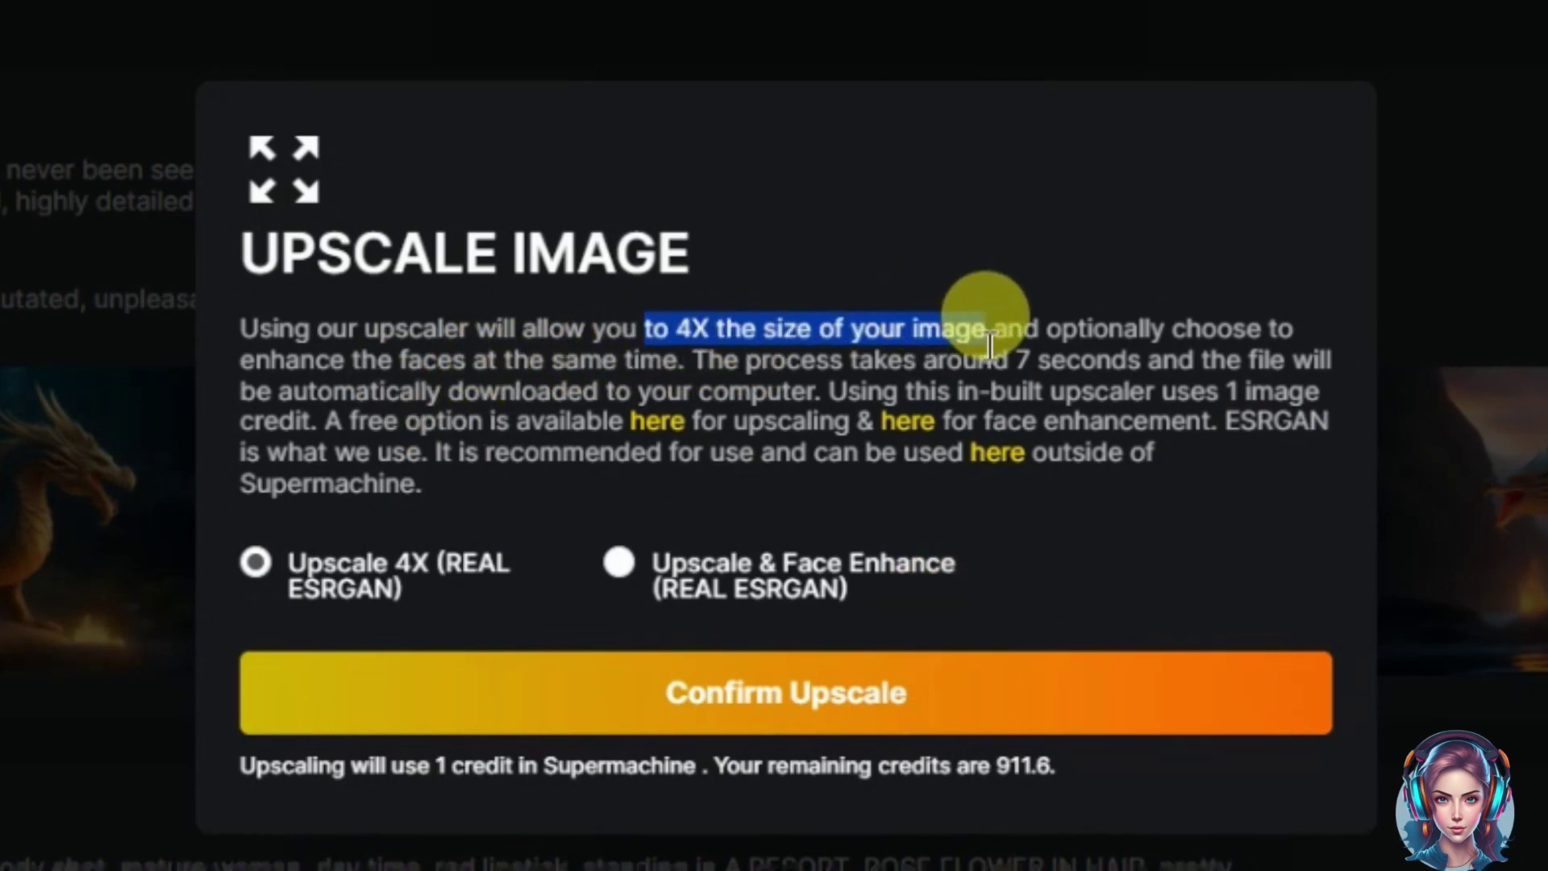
left_click_drag(239, 356, 677, 360)
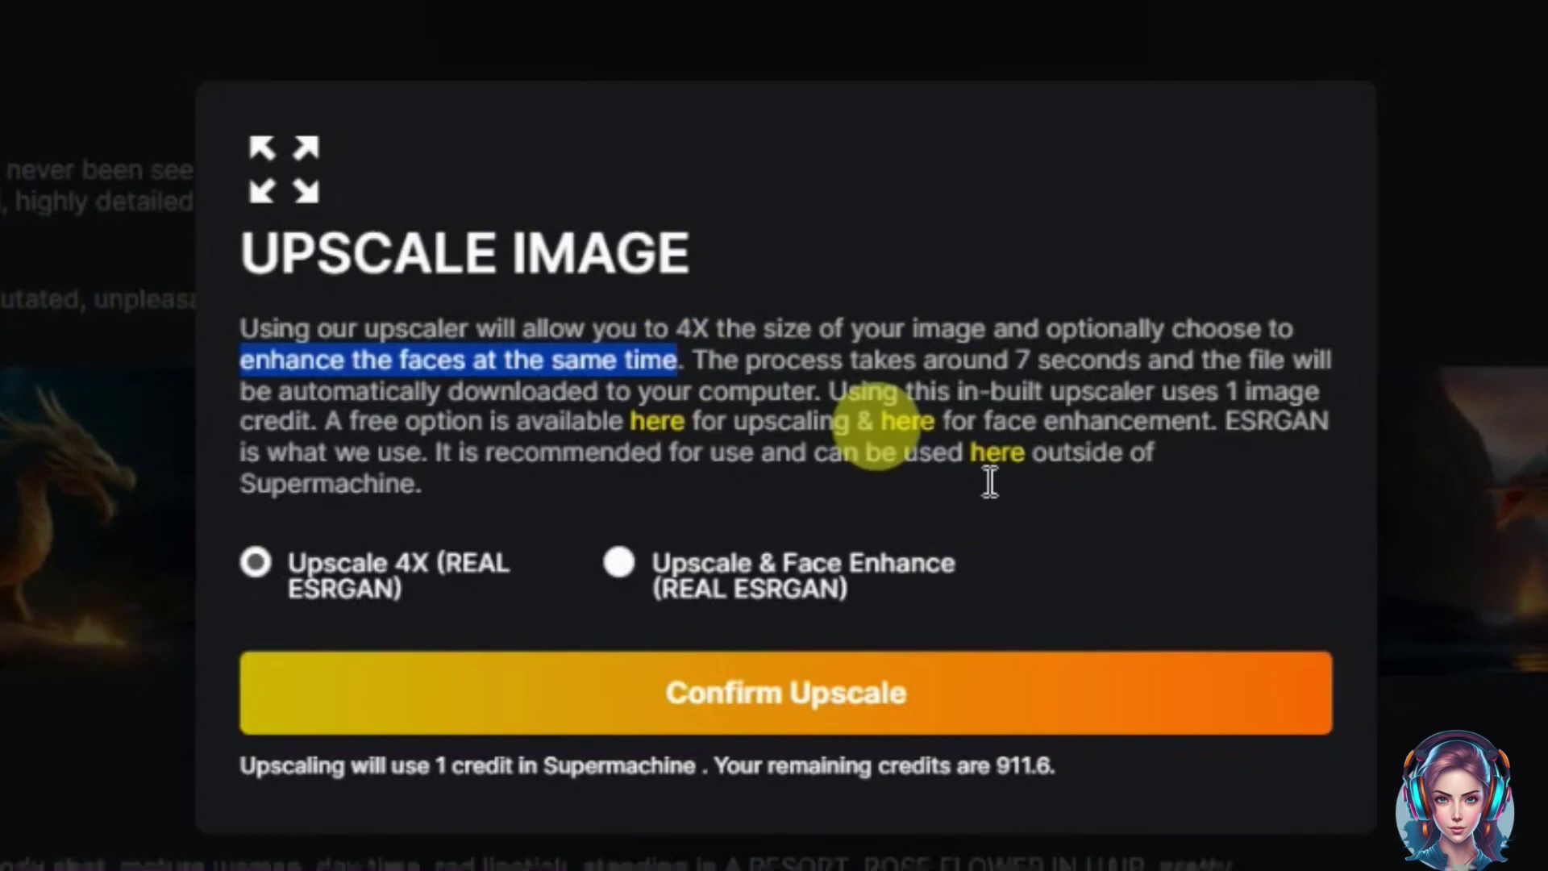
left_click(1081, 539)
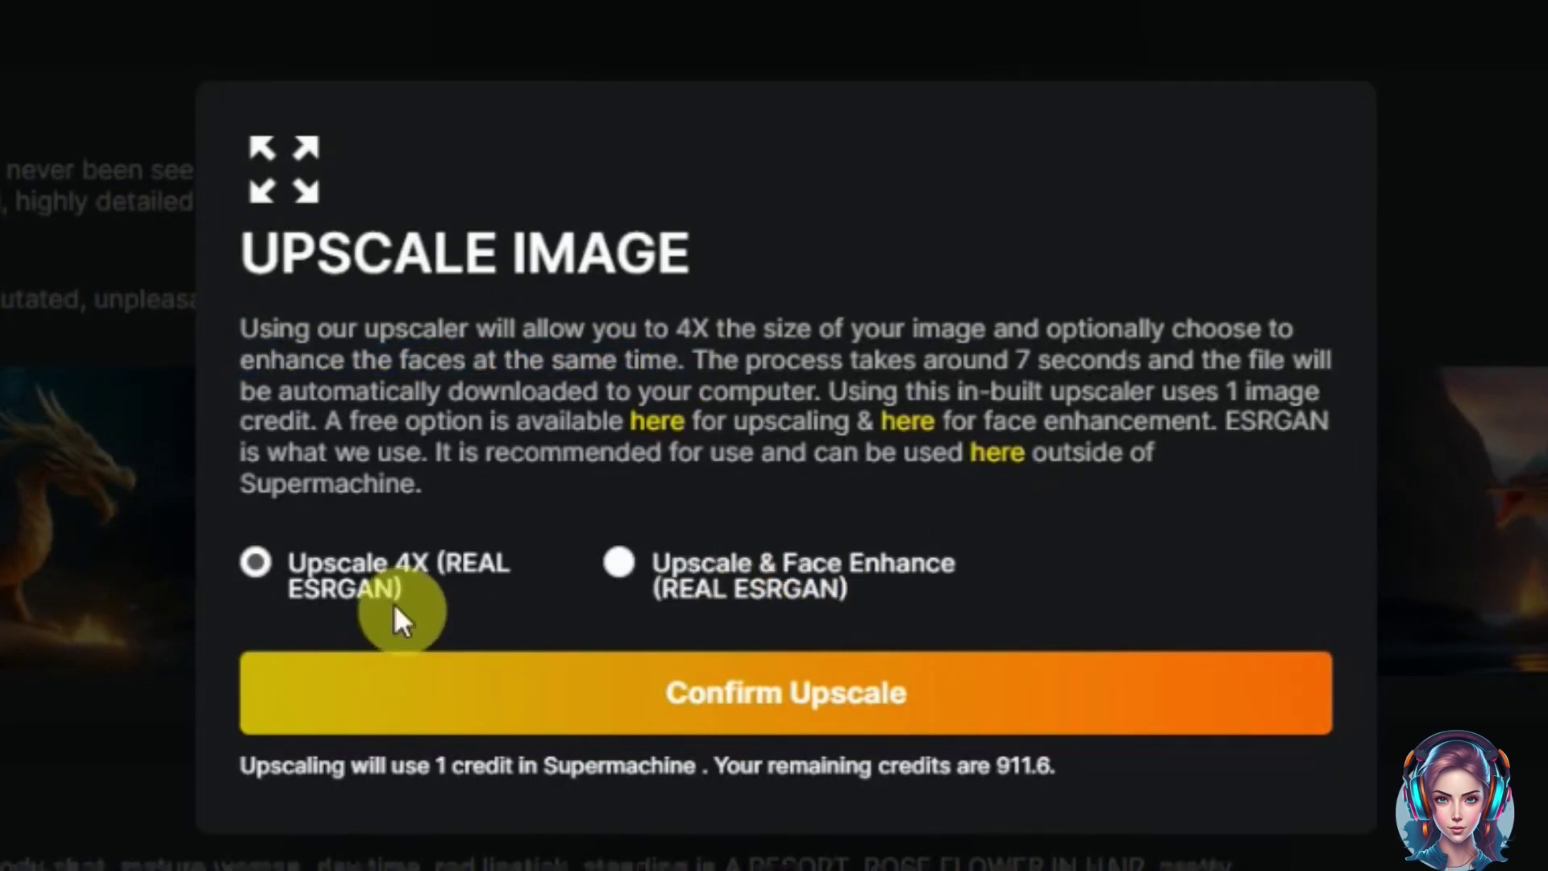
left_click(760, 709)
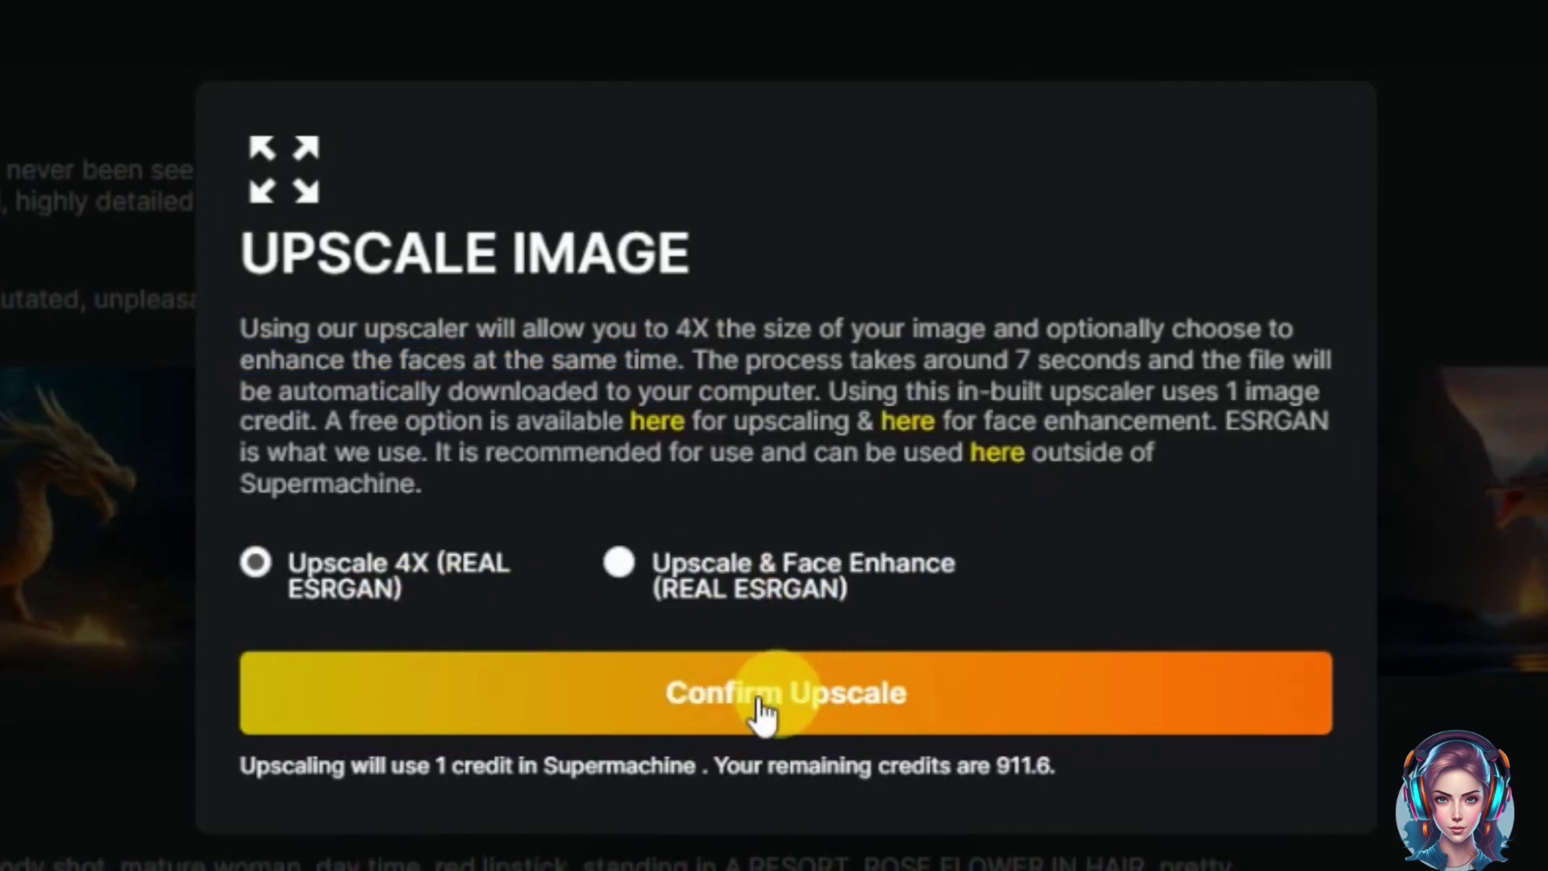
left_click(798, 690)
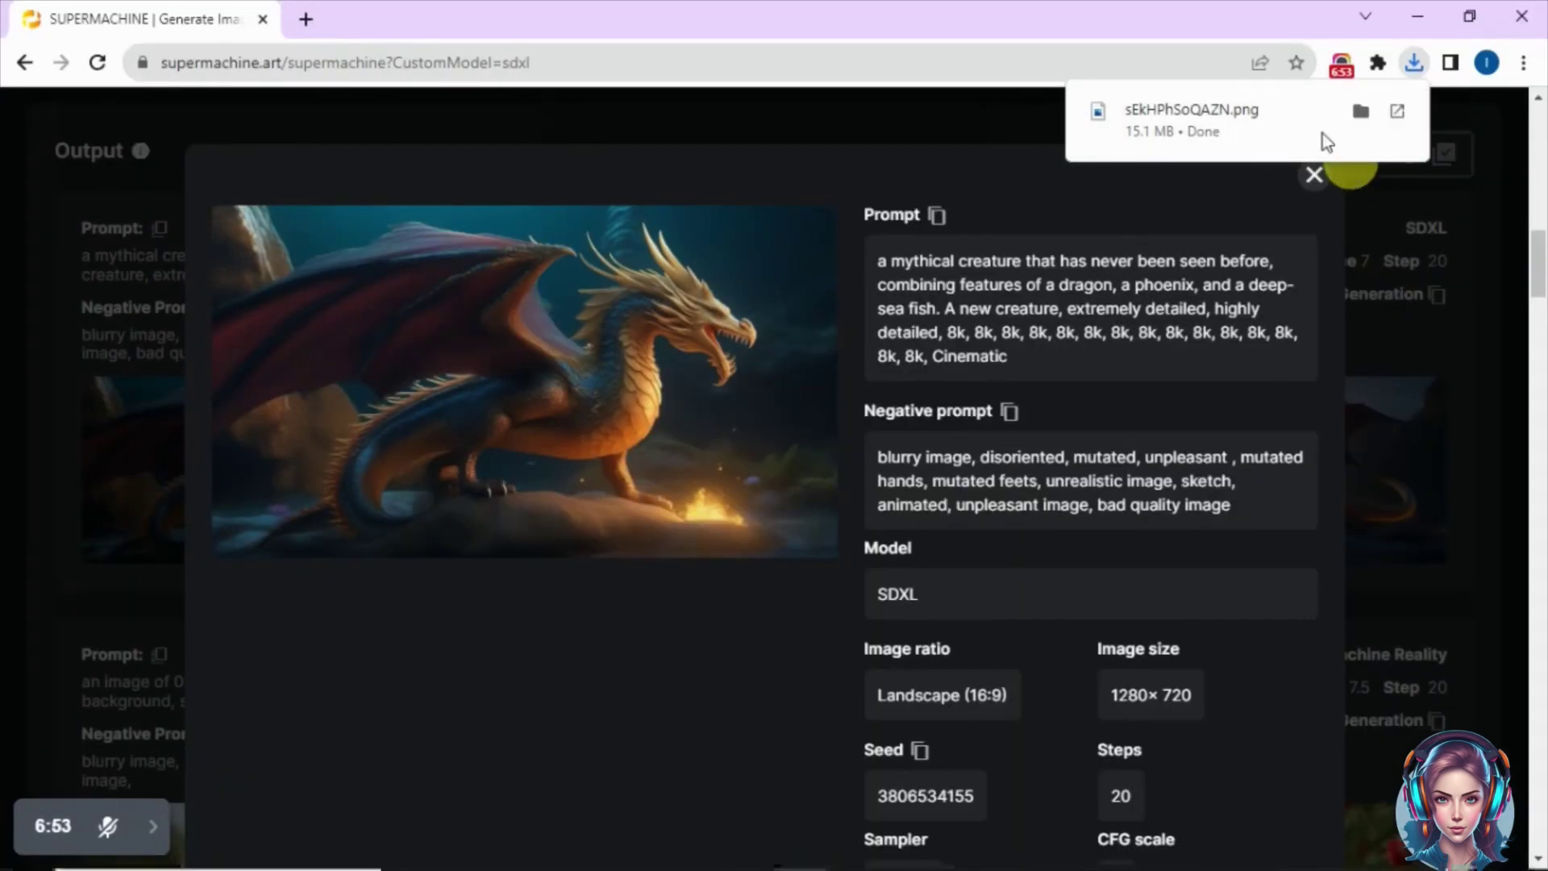
Step: Open the downloaded upscaled dragon image, inspect its details at 40% zoom, and close the viewer
left_click(1289, 115)
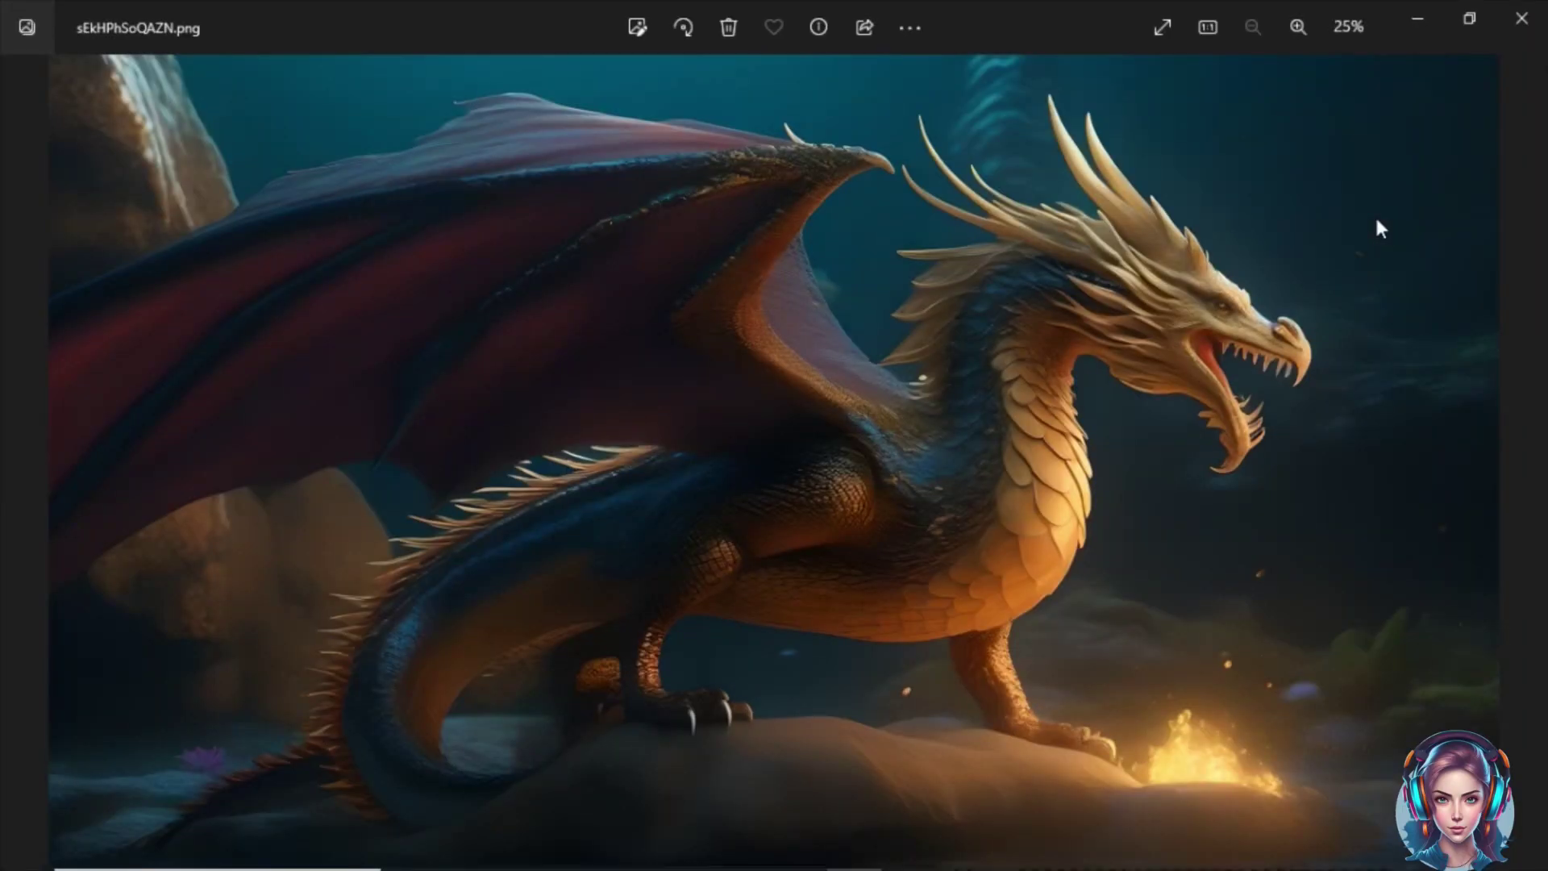
left_click(1298, 27)
left_click(1297, 26)
left_click_drag(1322, 127, 1535, 269)
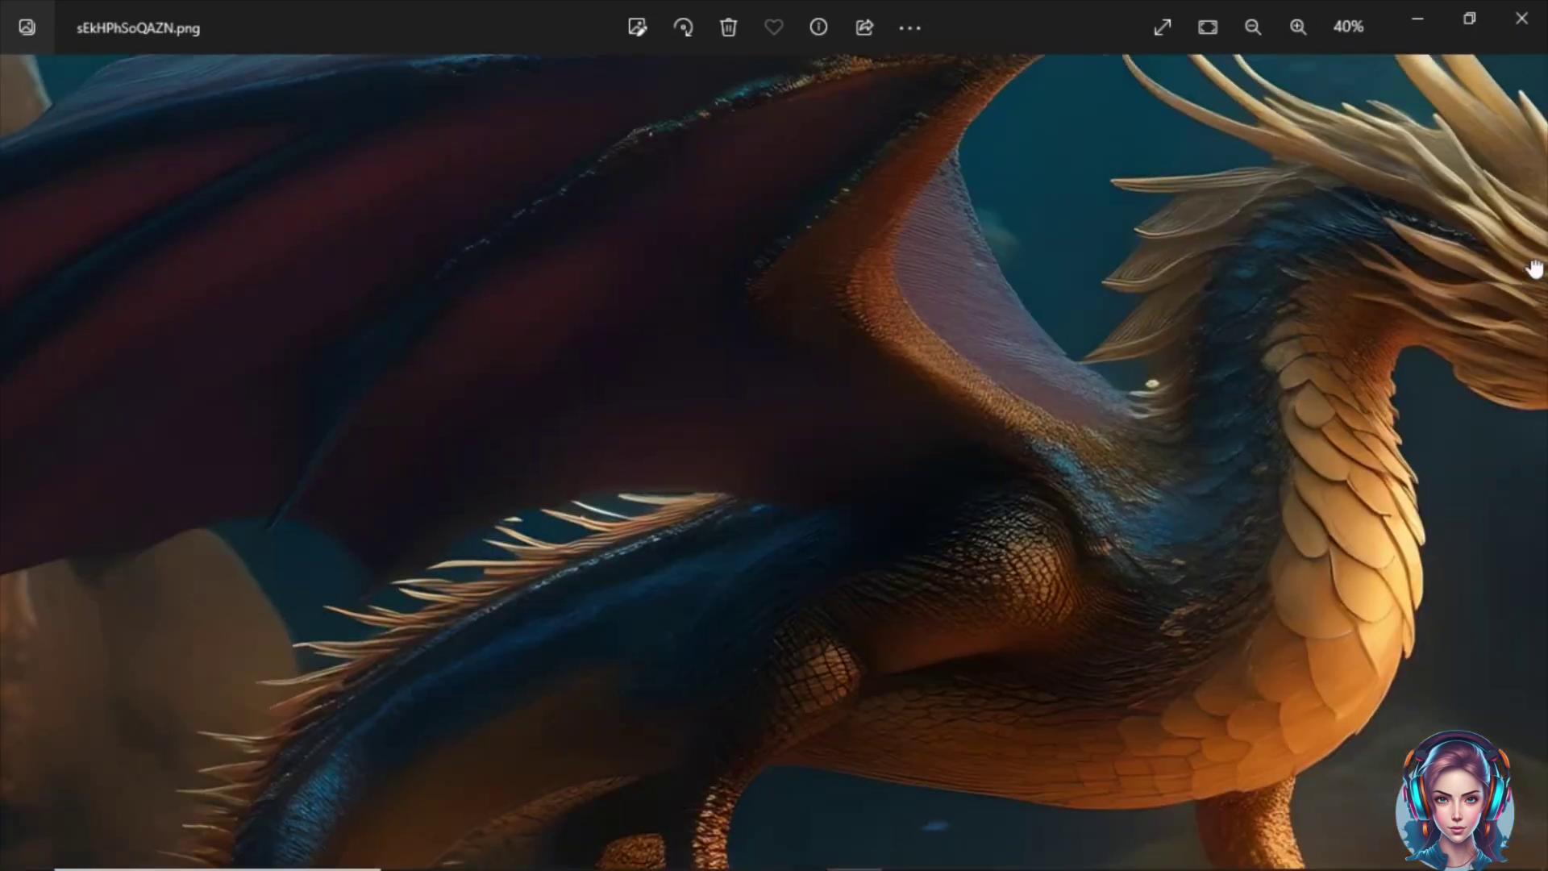
scroll(1535, 268, "down", 2)
left_click(1252, 27)
left_click(1542, 8)
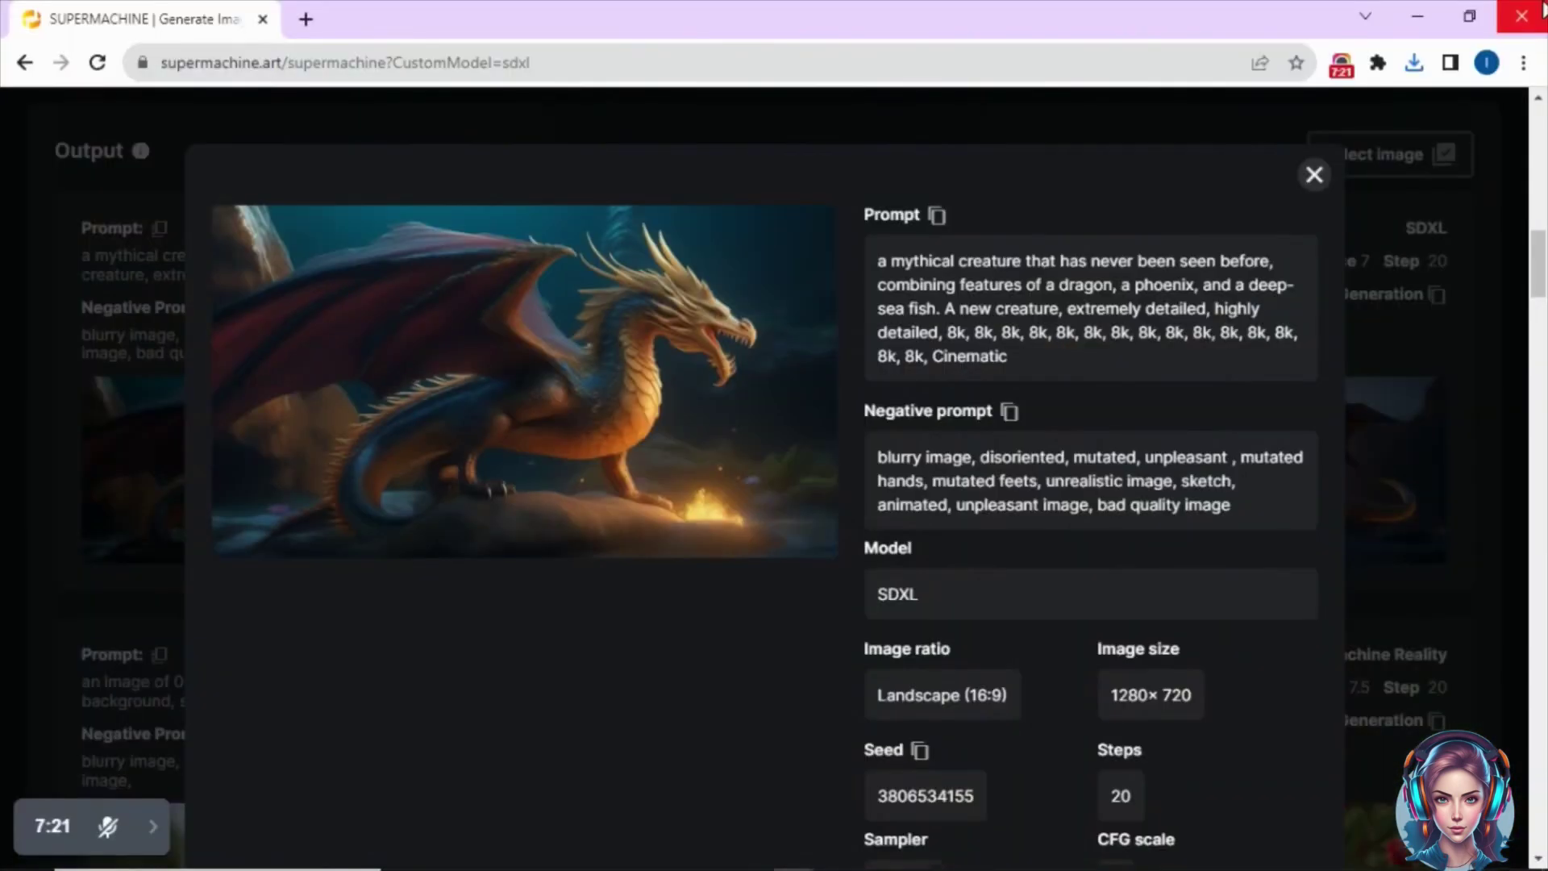
Step: View the enlarged second and third generated dragon images and close their details
left_click(1484, 231)
left_click(626, 408)
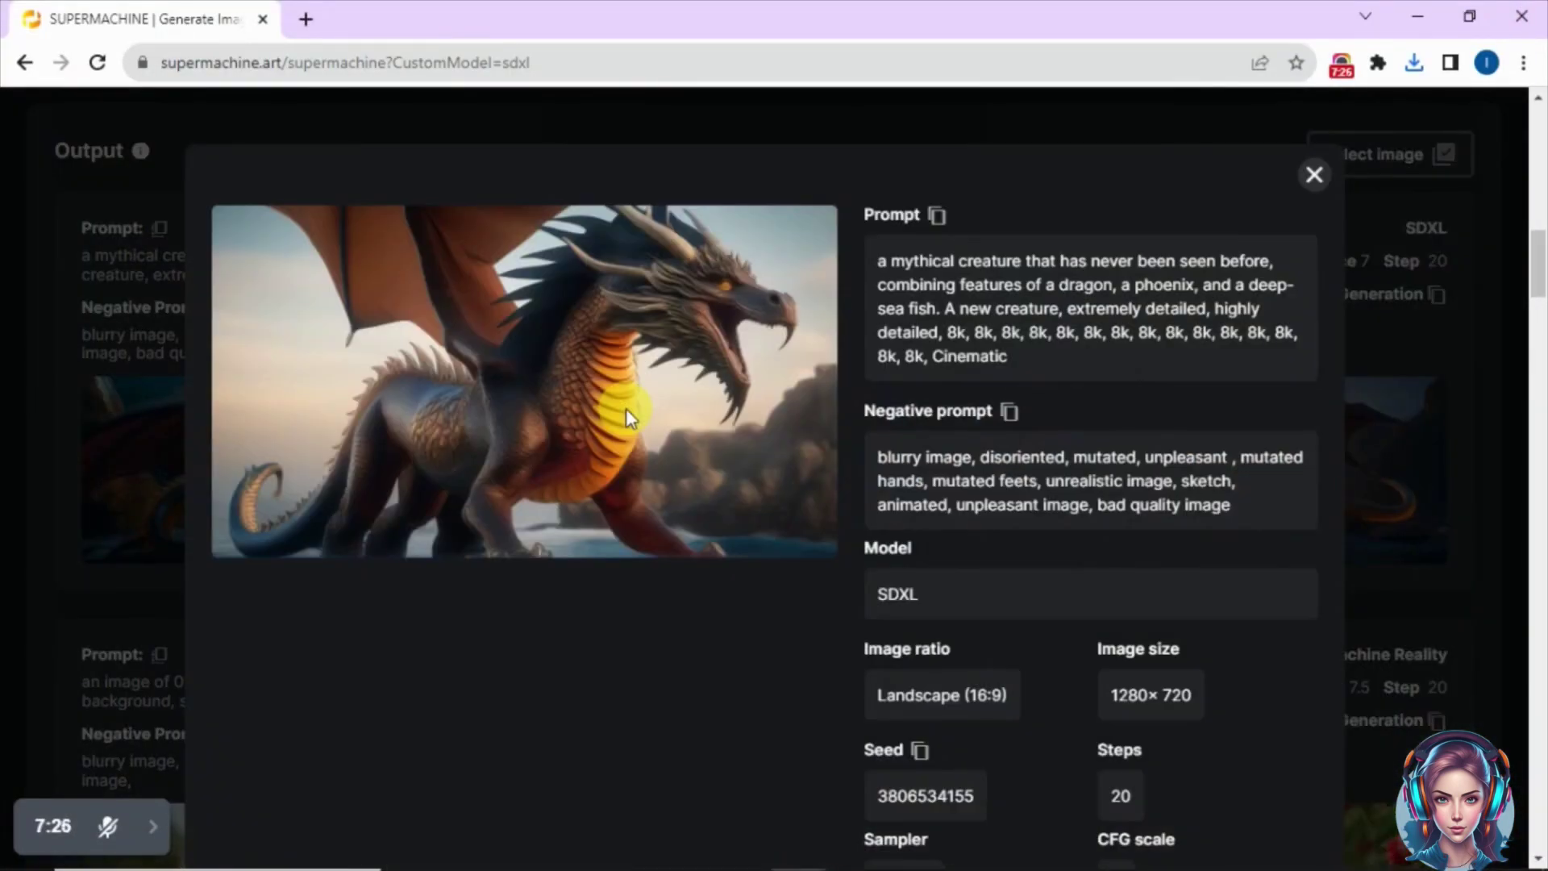
left_click(1315, 174)
left_click(935, 400)
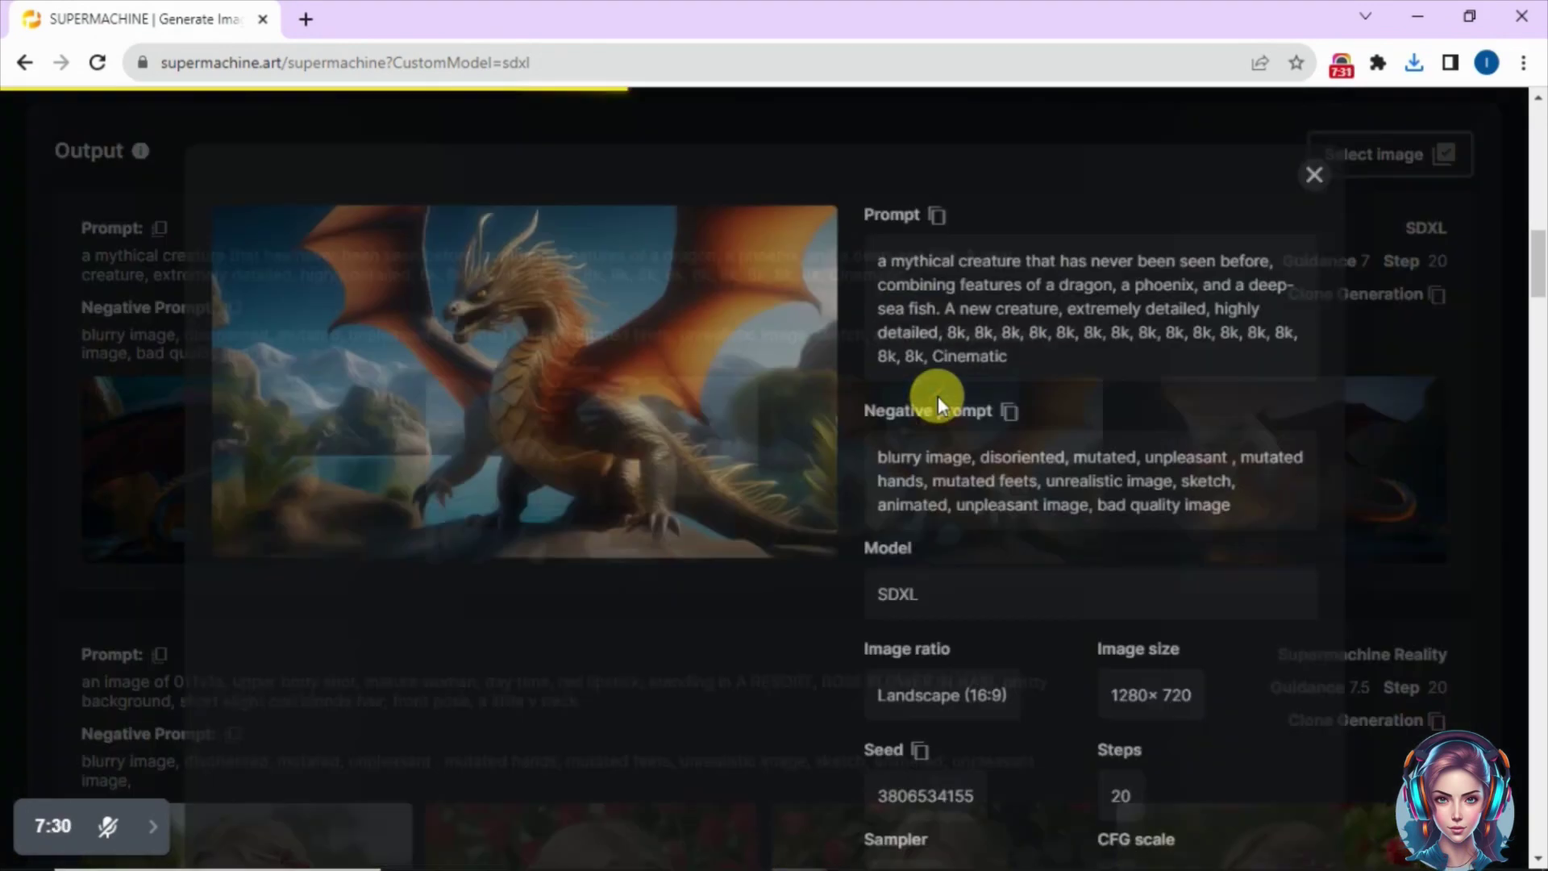
left_click(1315, 176)
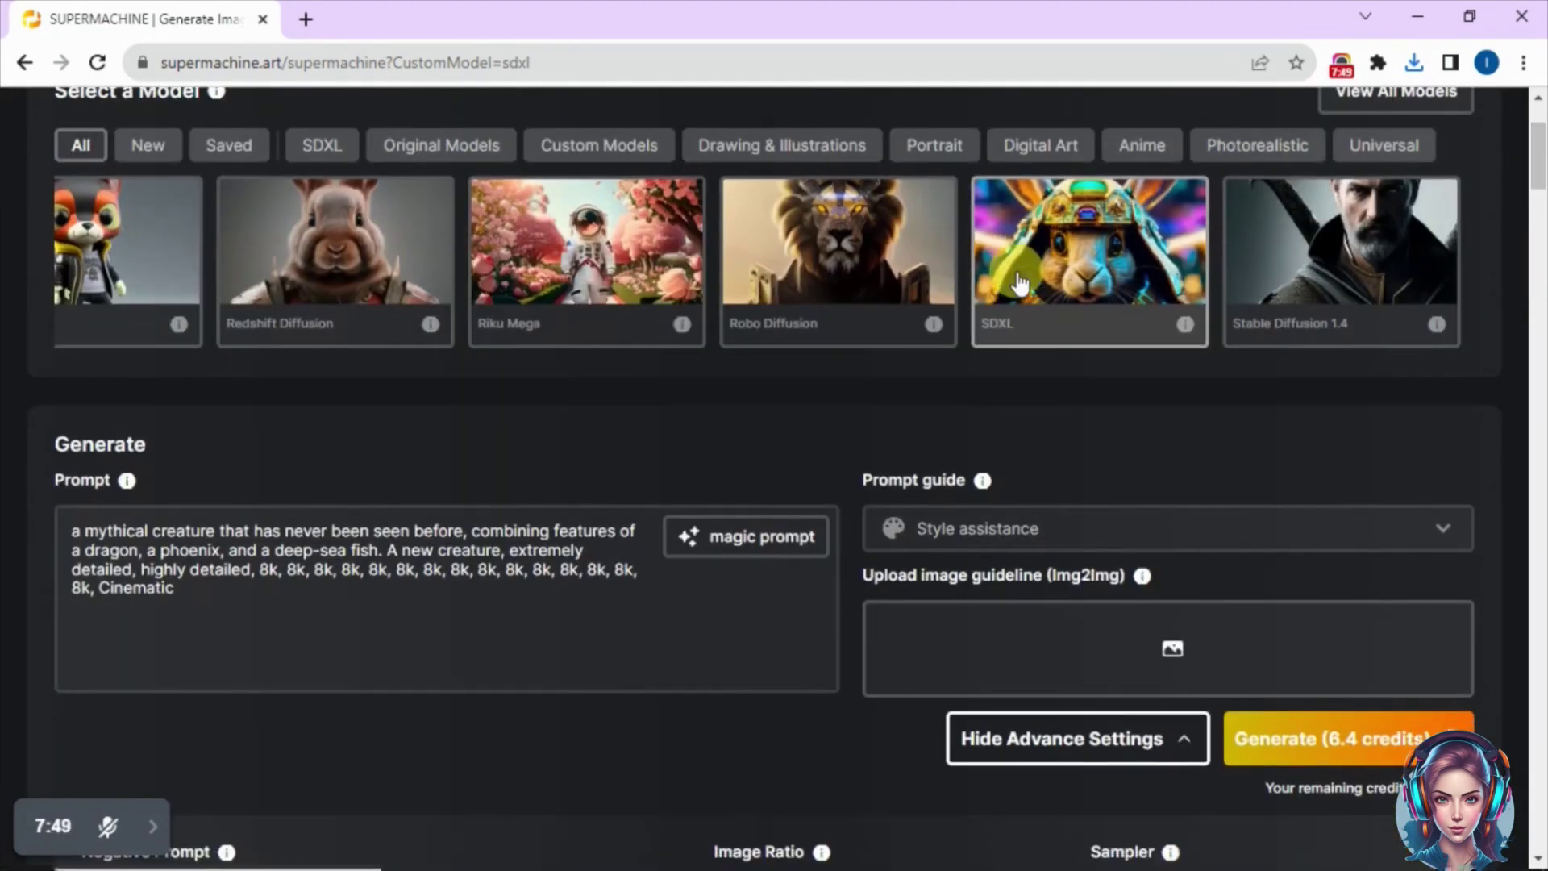
Step: Select the SDXL model and replace the prompt with "a cozy and magical library hidden deep within a forest, illuminated by floating fireflies."
left_click(1020, 282)
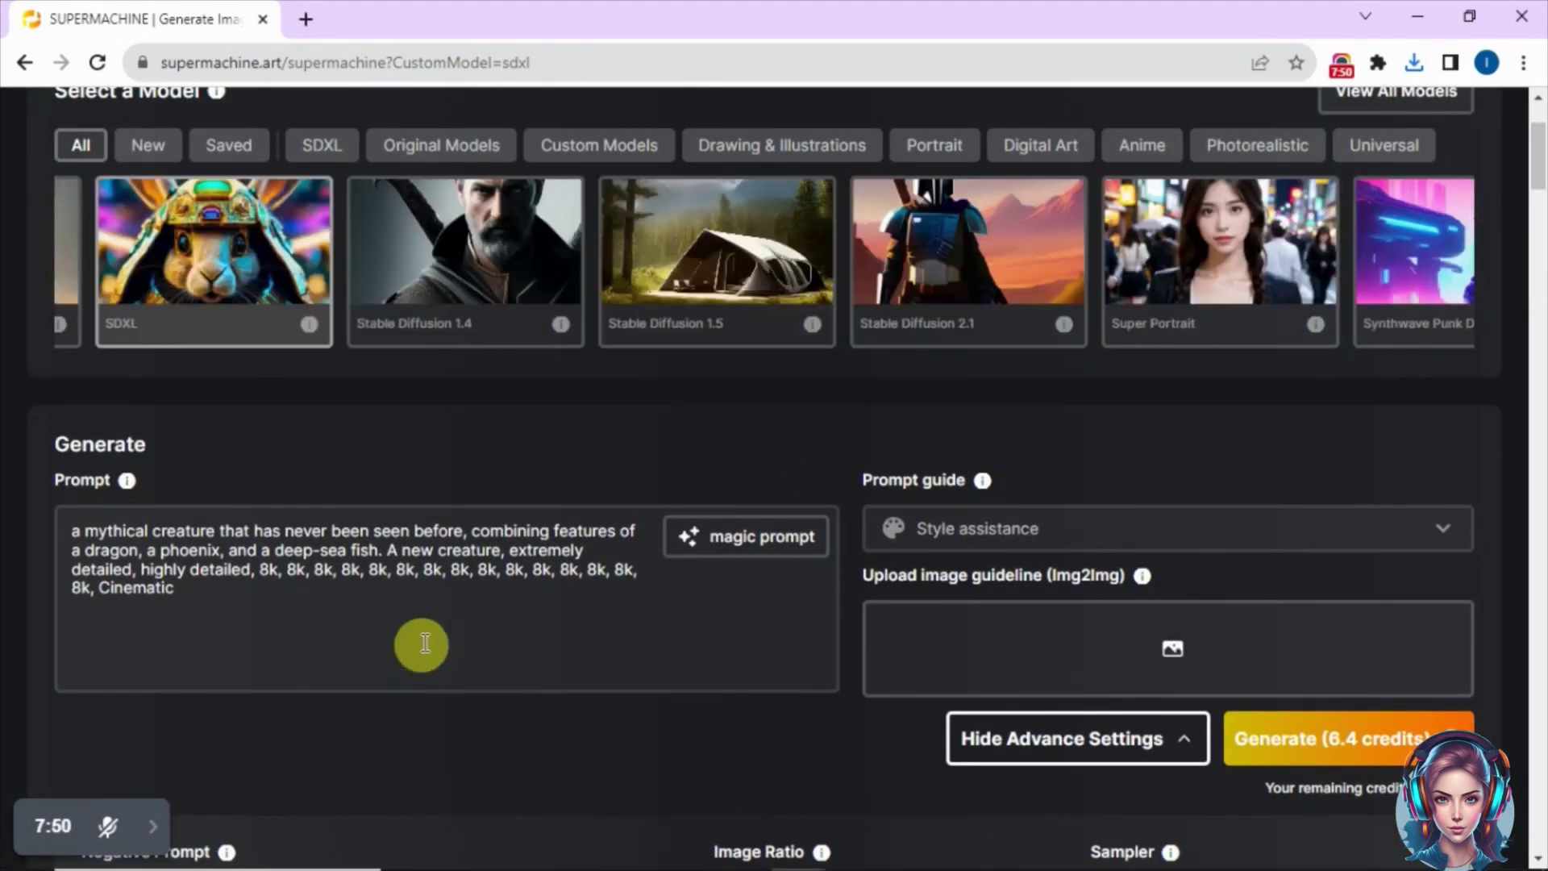
left_click_drag(212, 614, 70, 519)
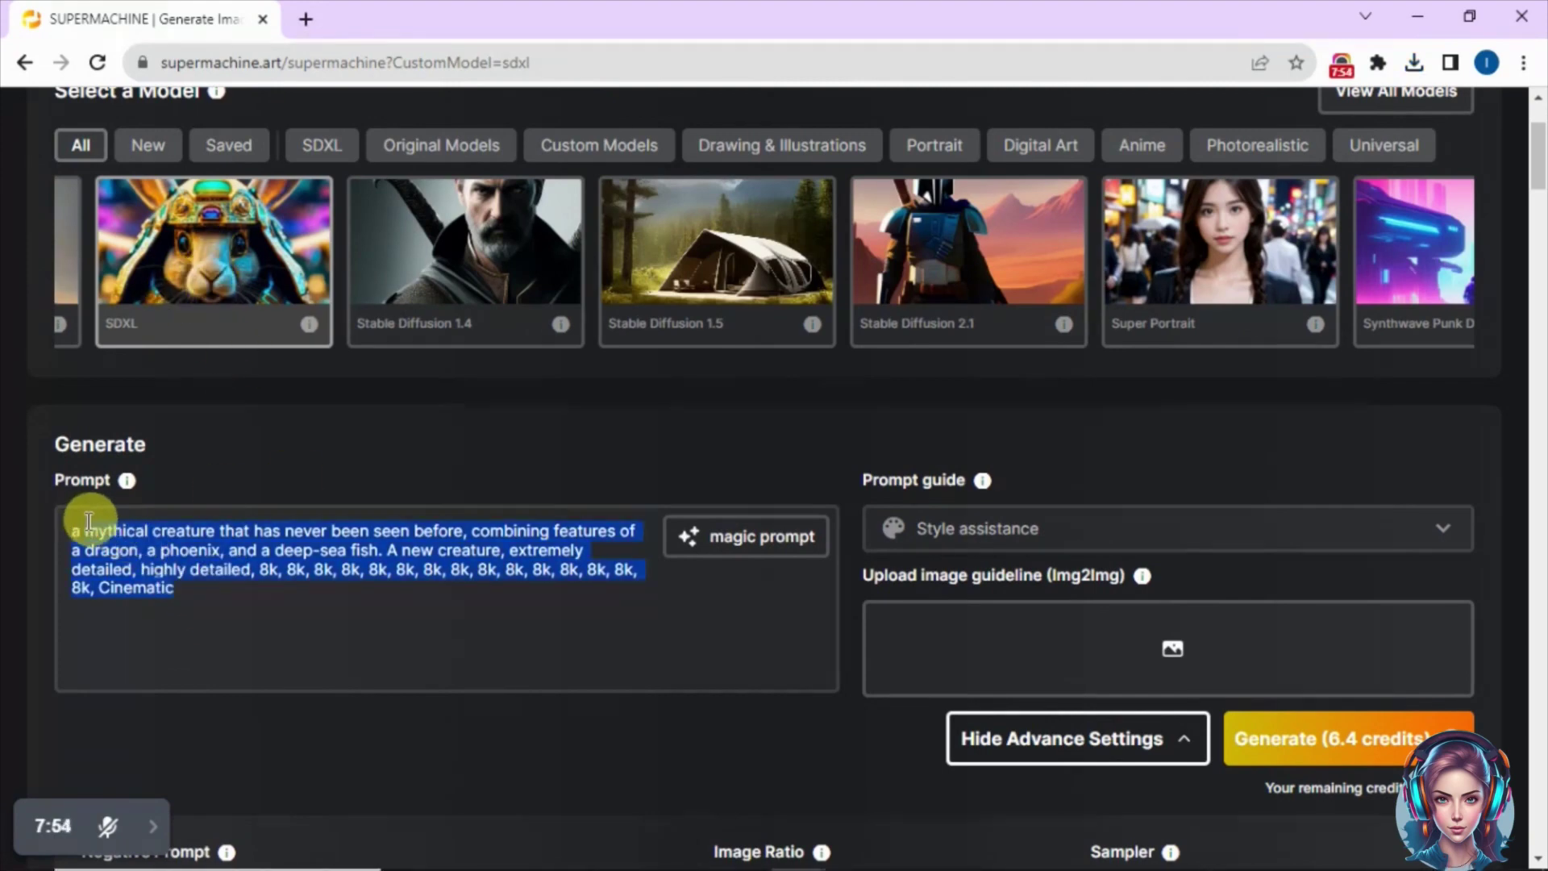
key("BackSpace")
type("a cozy and magical library hidden deep within a forest, illuminated by floating fireflies.")
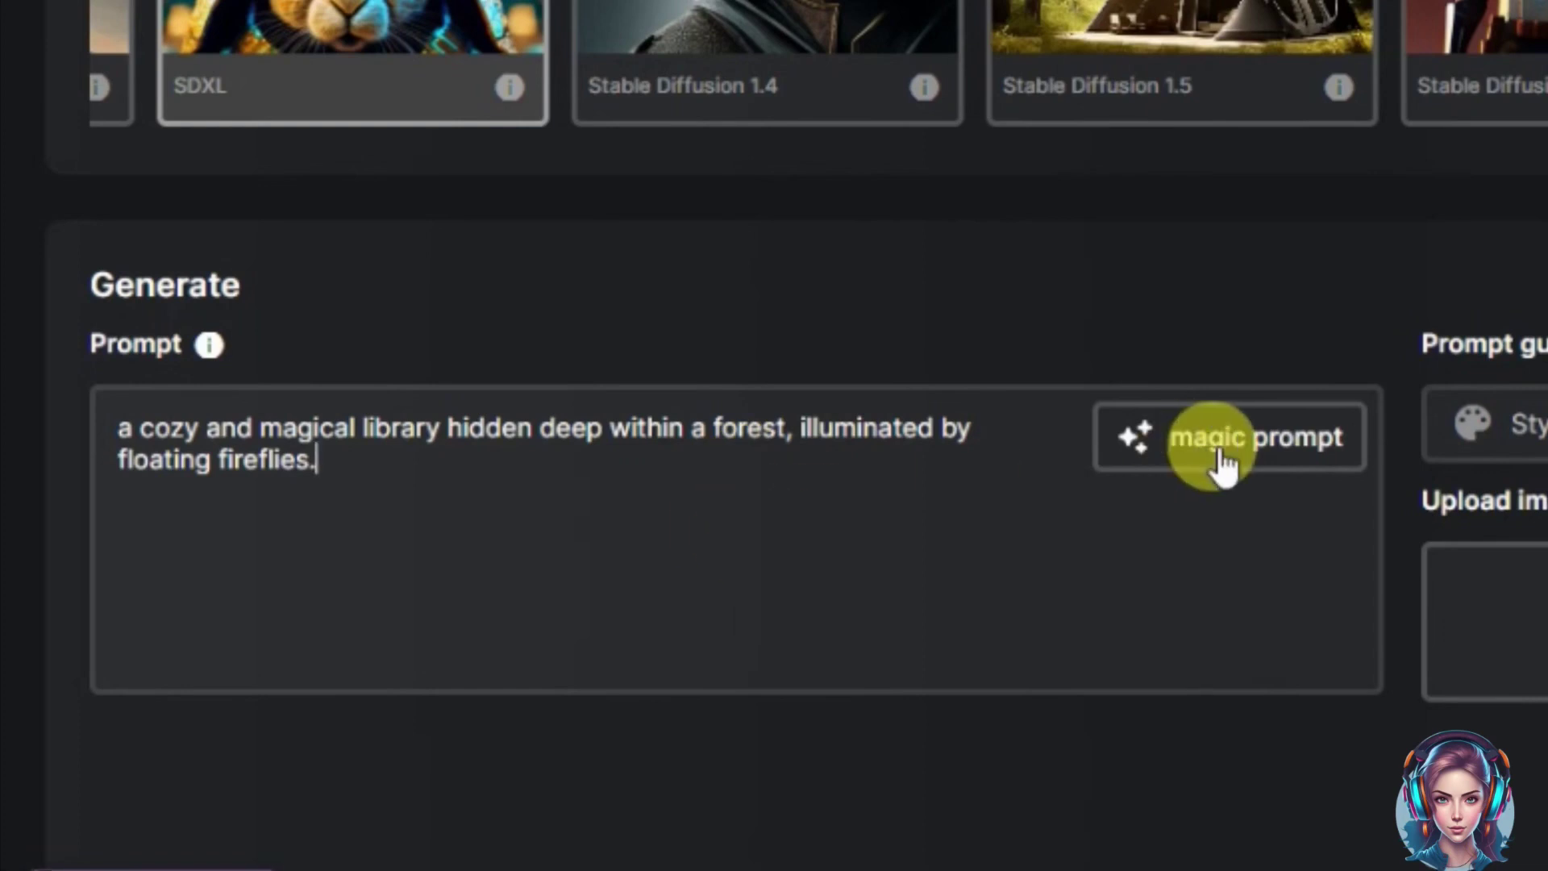
Step: Expand the library prompt with magic prompt and append "cinematic" to it
left_click(1197, 461)
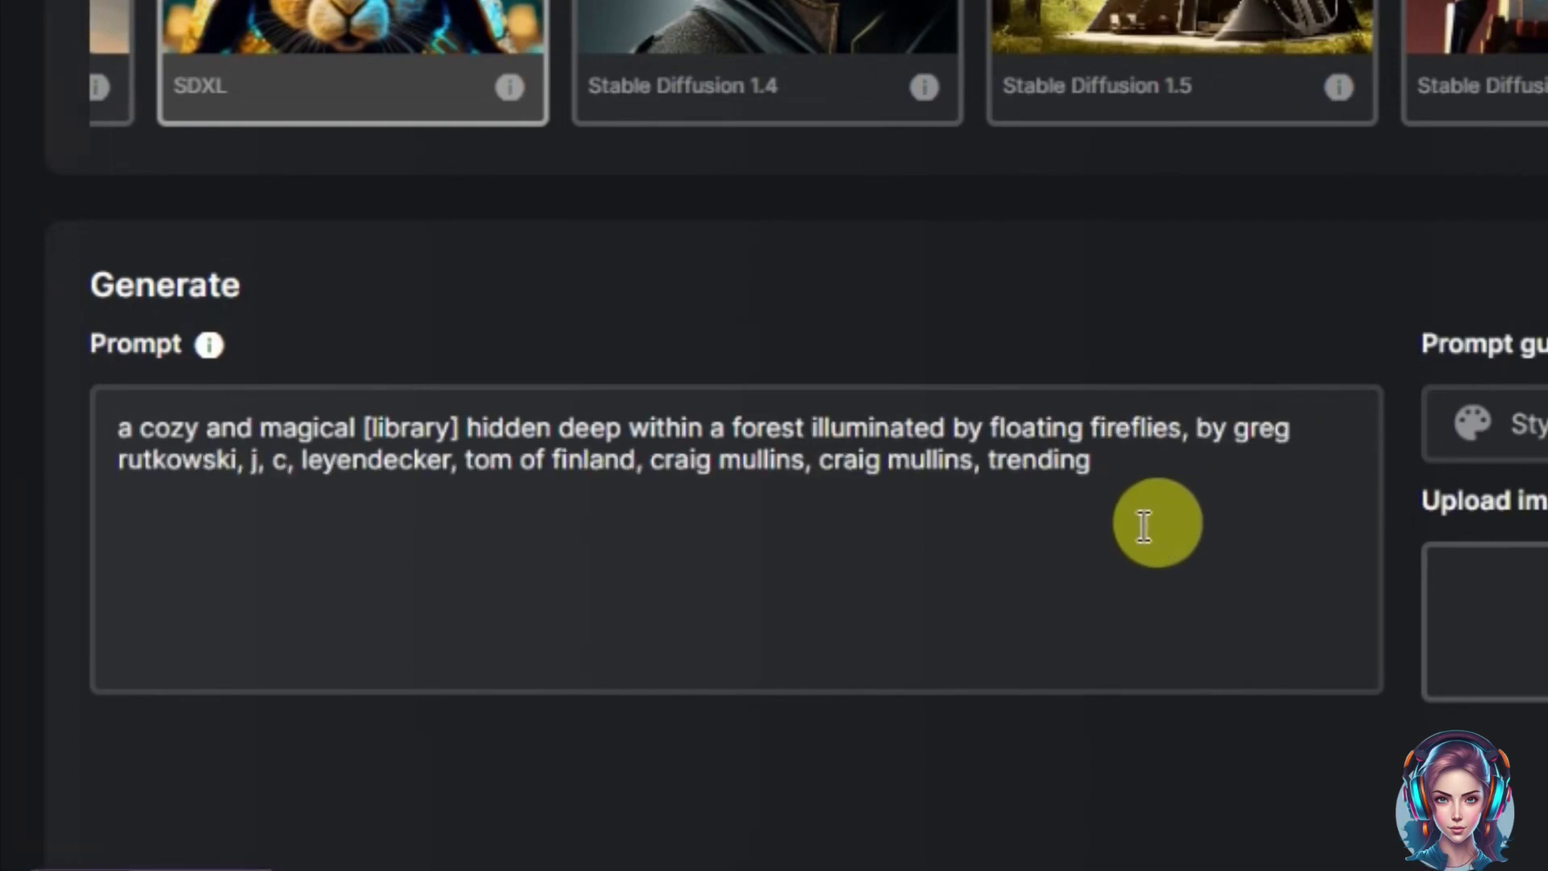
left_click(1233, 474)
type("cinematic")
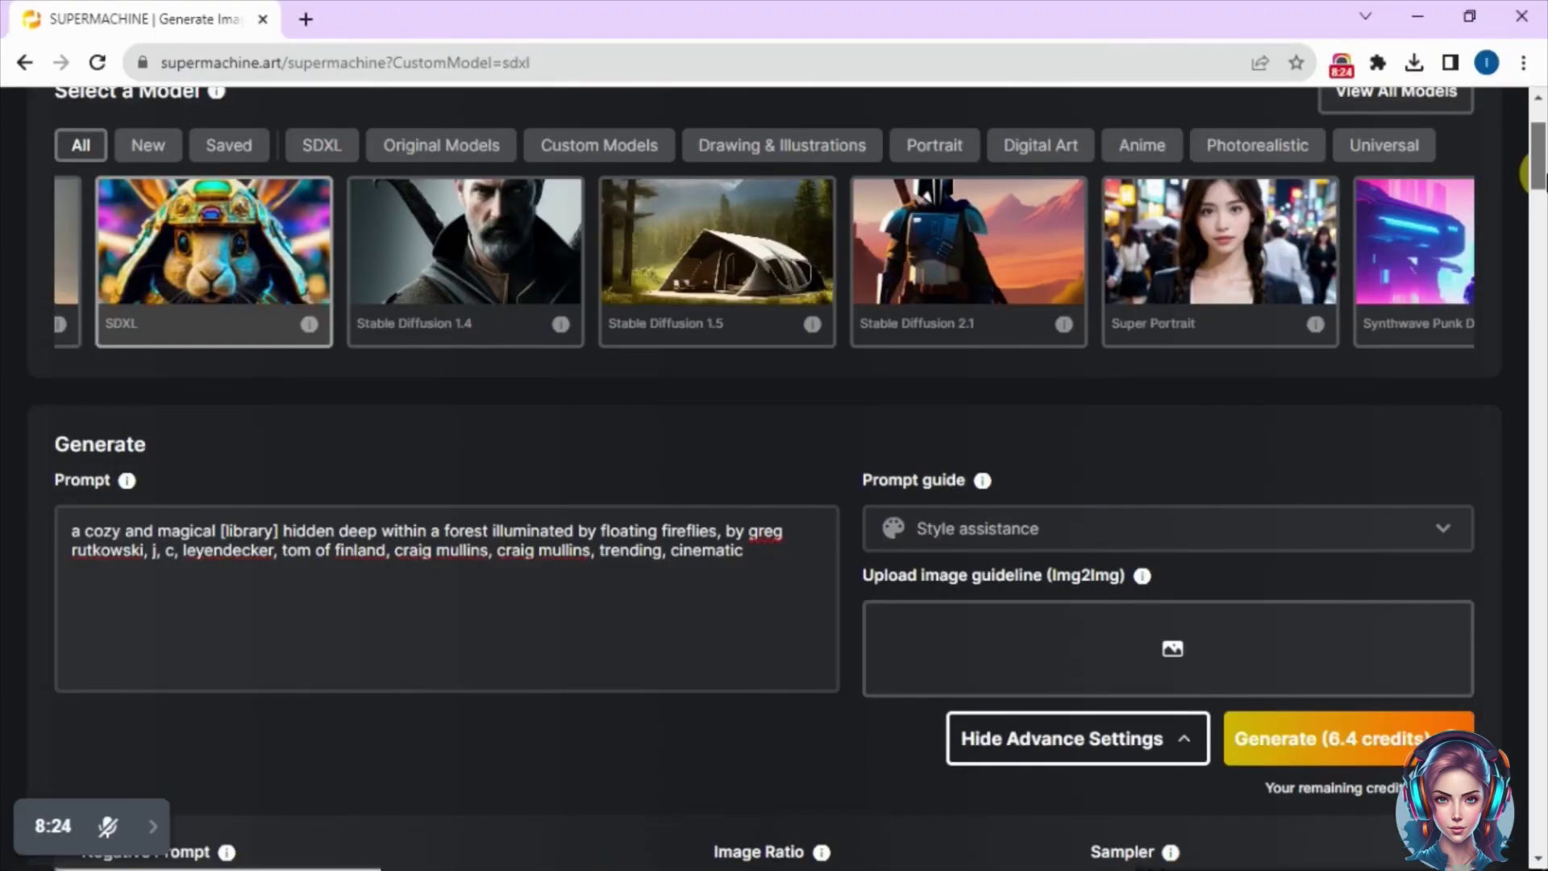
Step: Try a prompt guidance of 8 and return it to 7
scroll(1536, 173, "down", 2)
scroll(1536, 173, "down", 3)
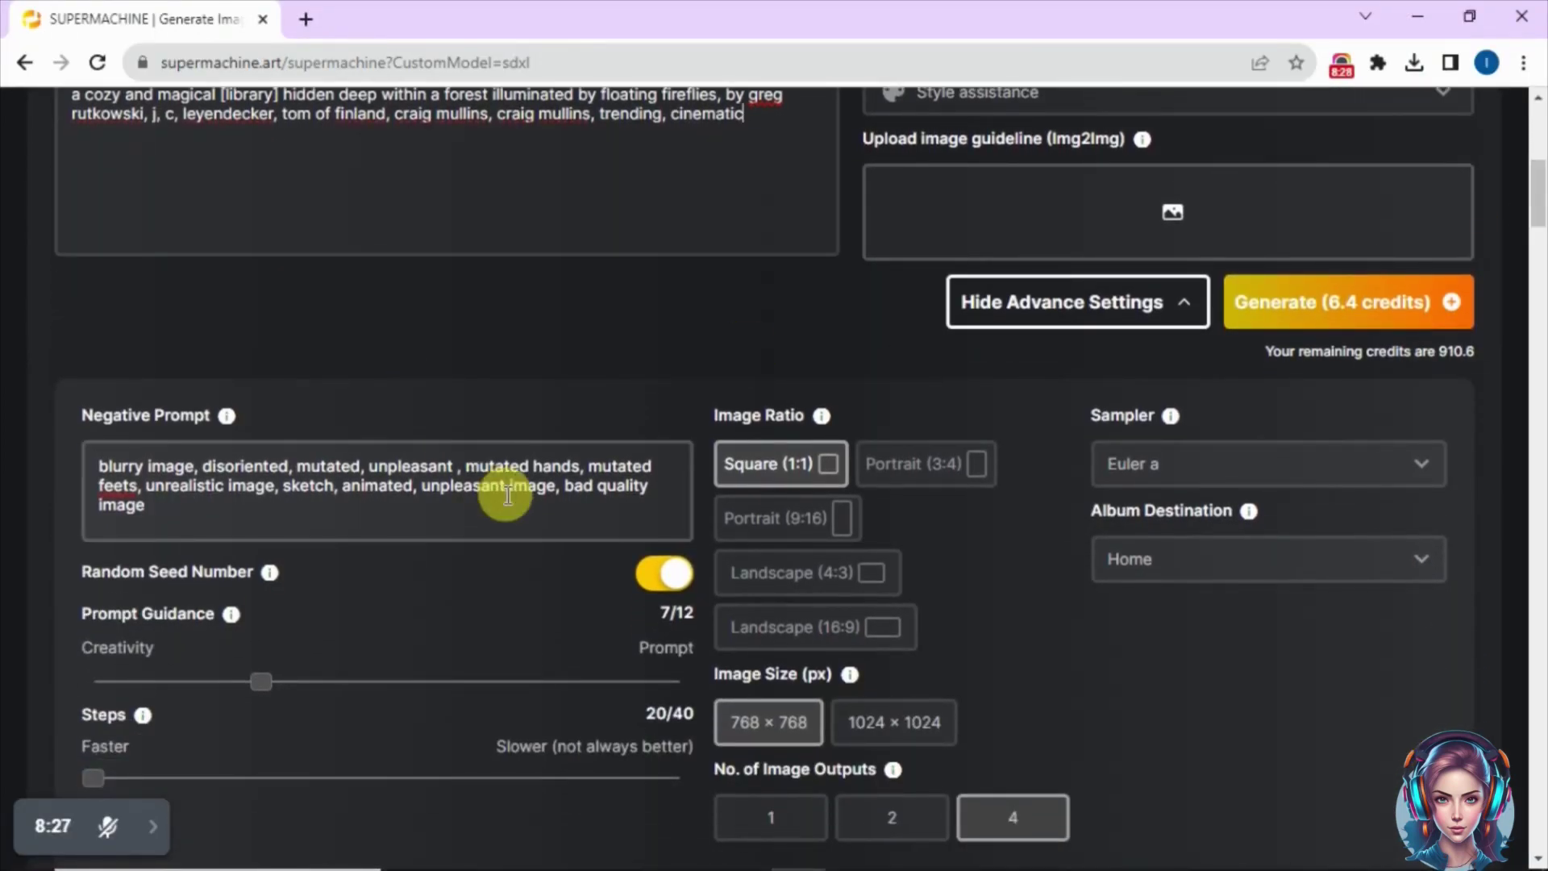
mouse_move(234, 528)
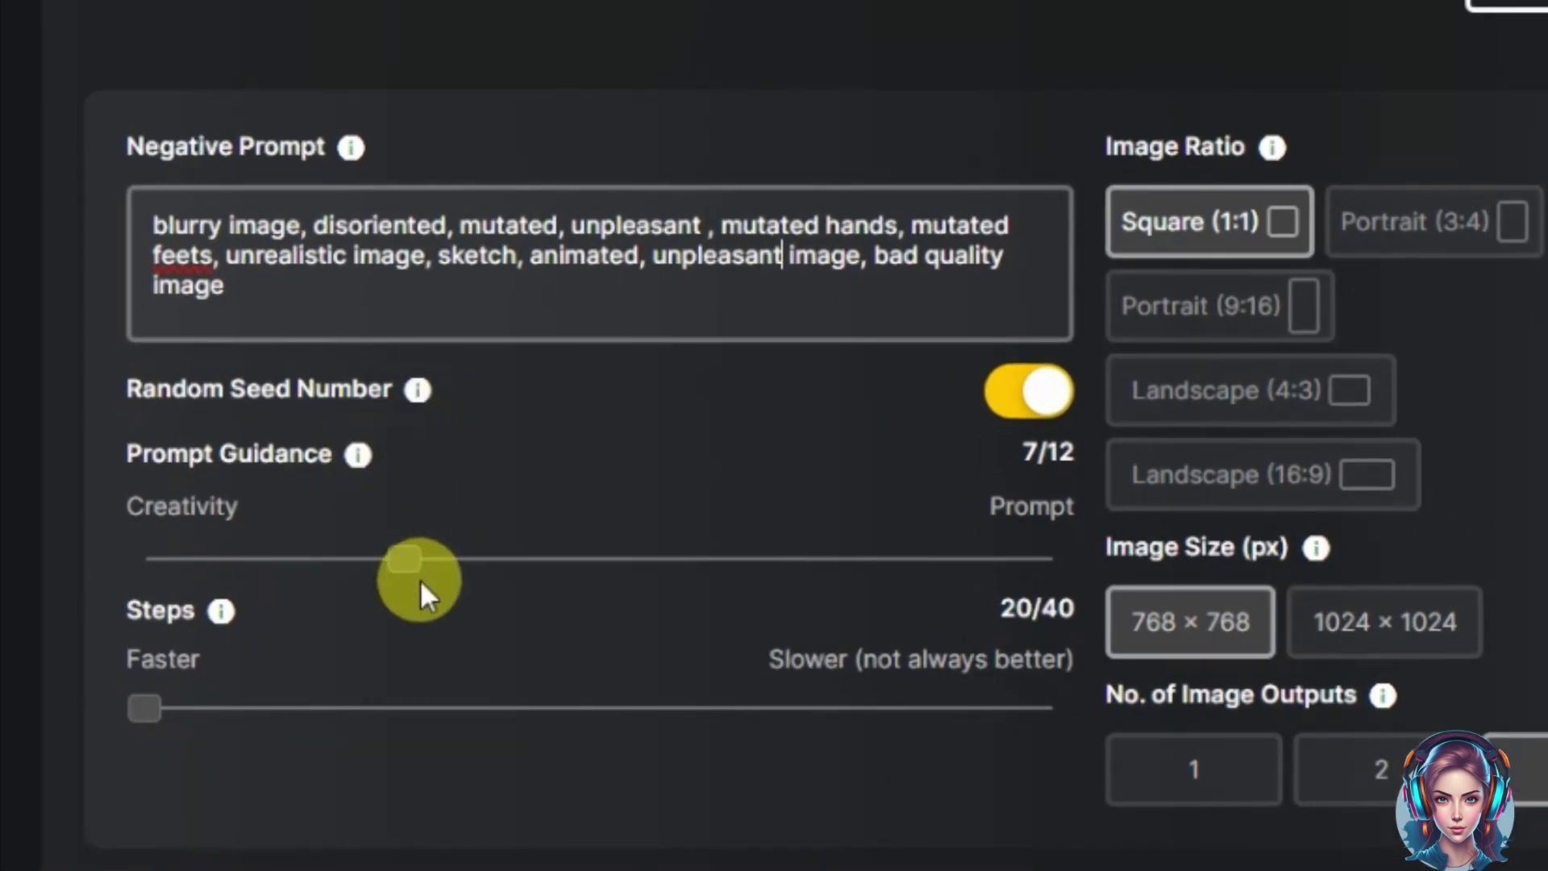
left_click(559, 571)
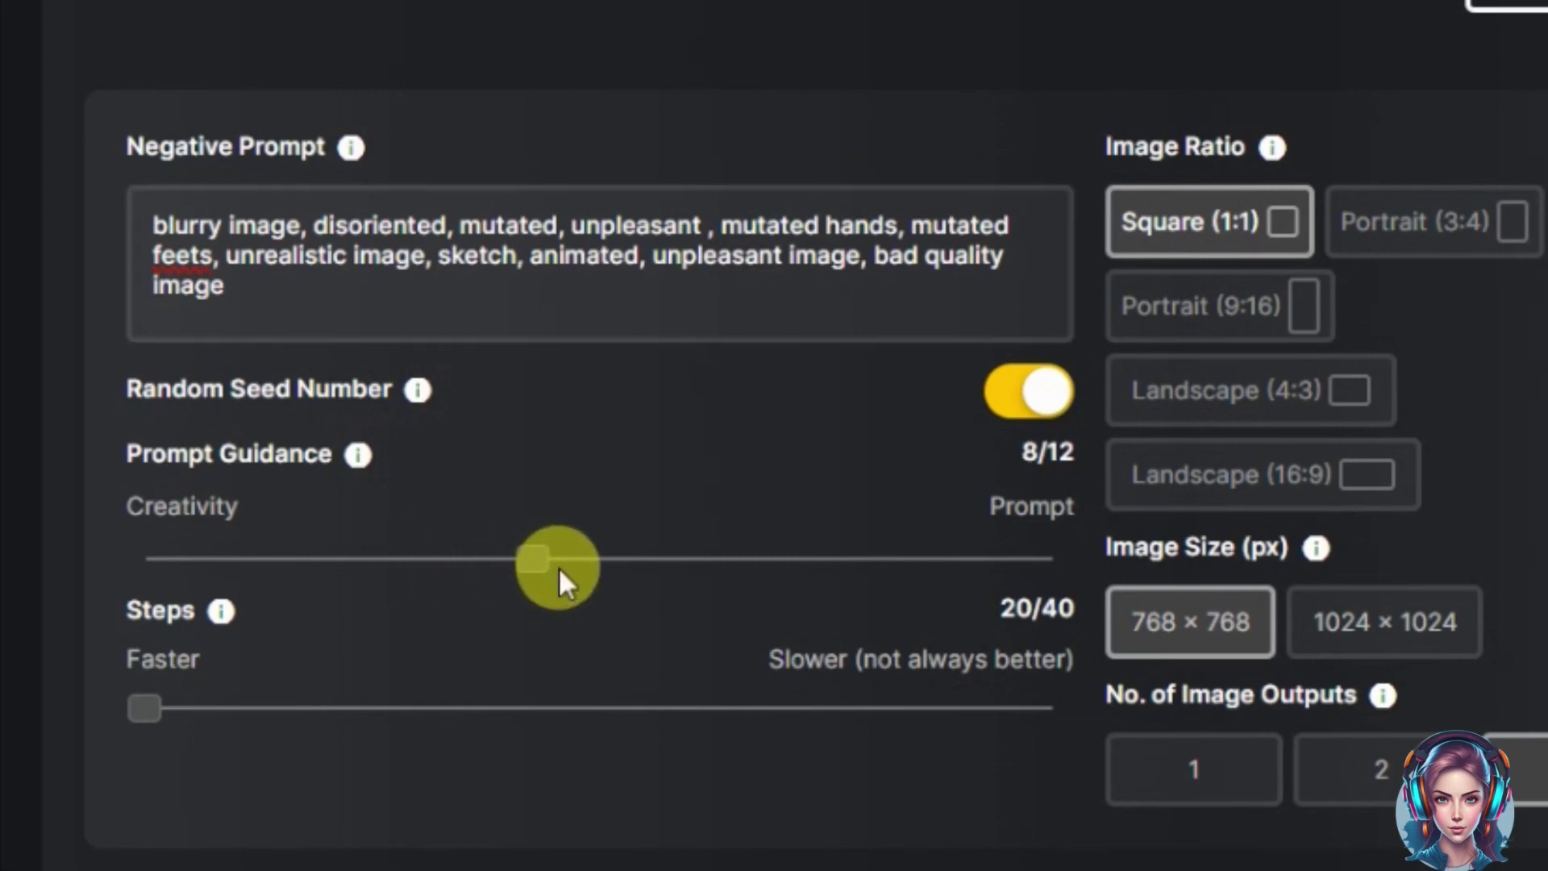
left_click_drag(475, 576, 401, 584)
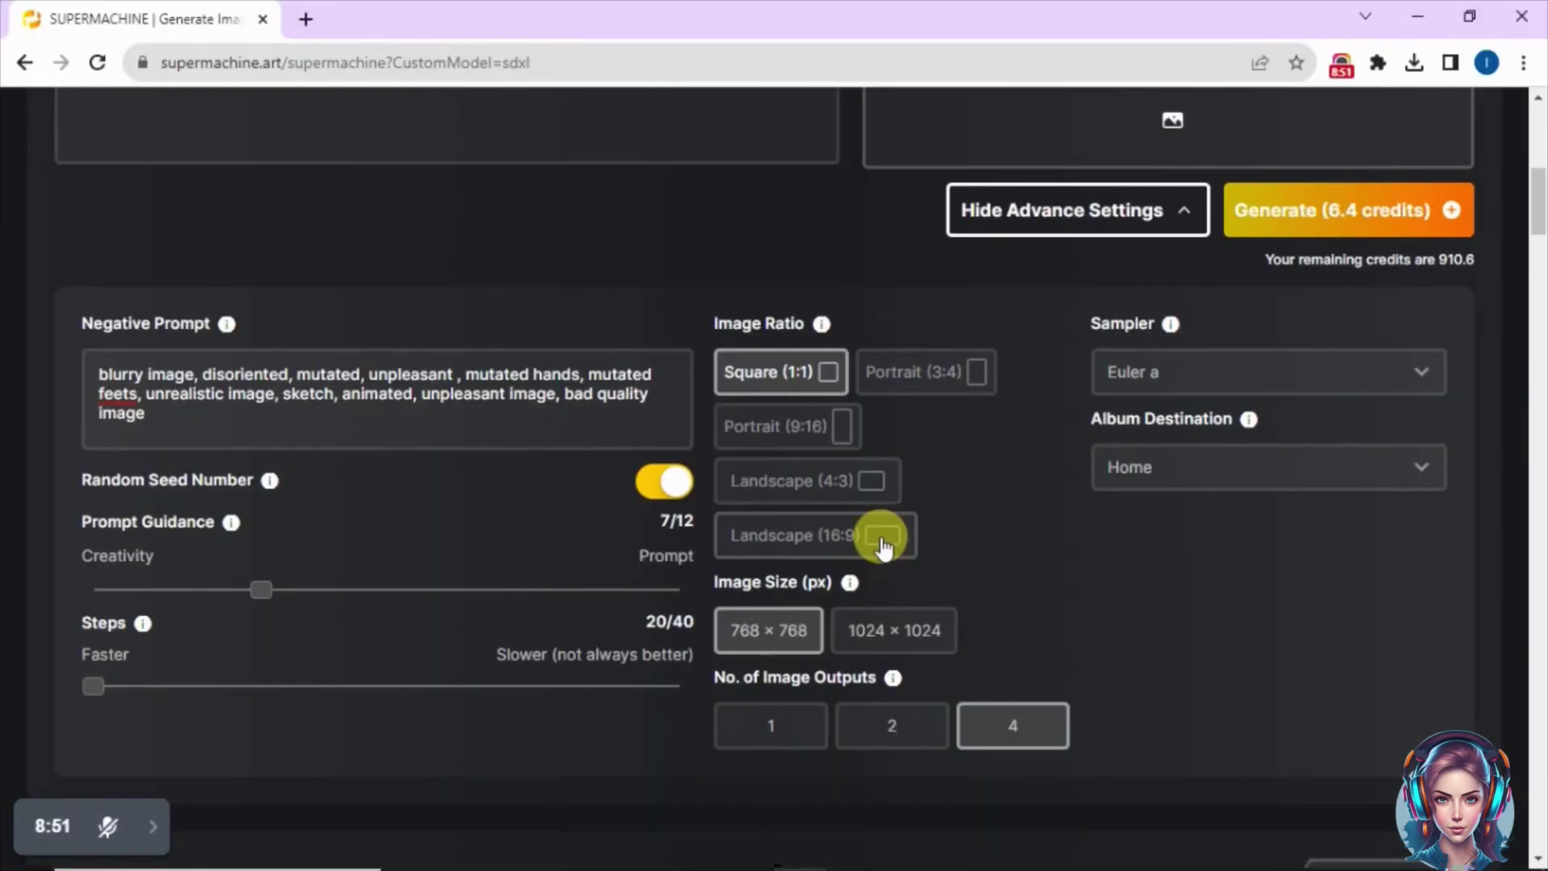
Step: Set the image ratio to Landscape (16:9) and generate the forest library images
left_click(1367, 479)
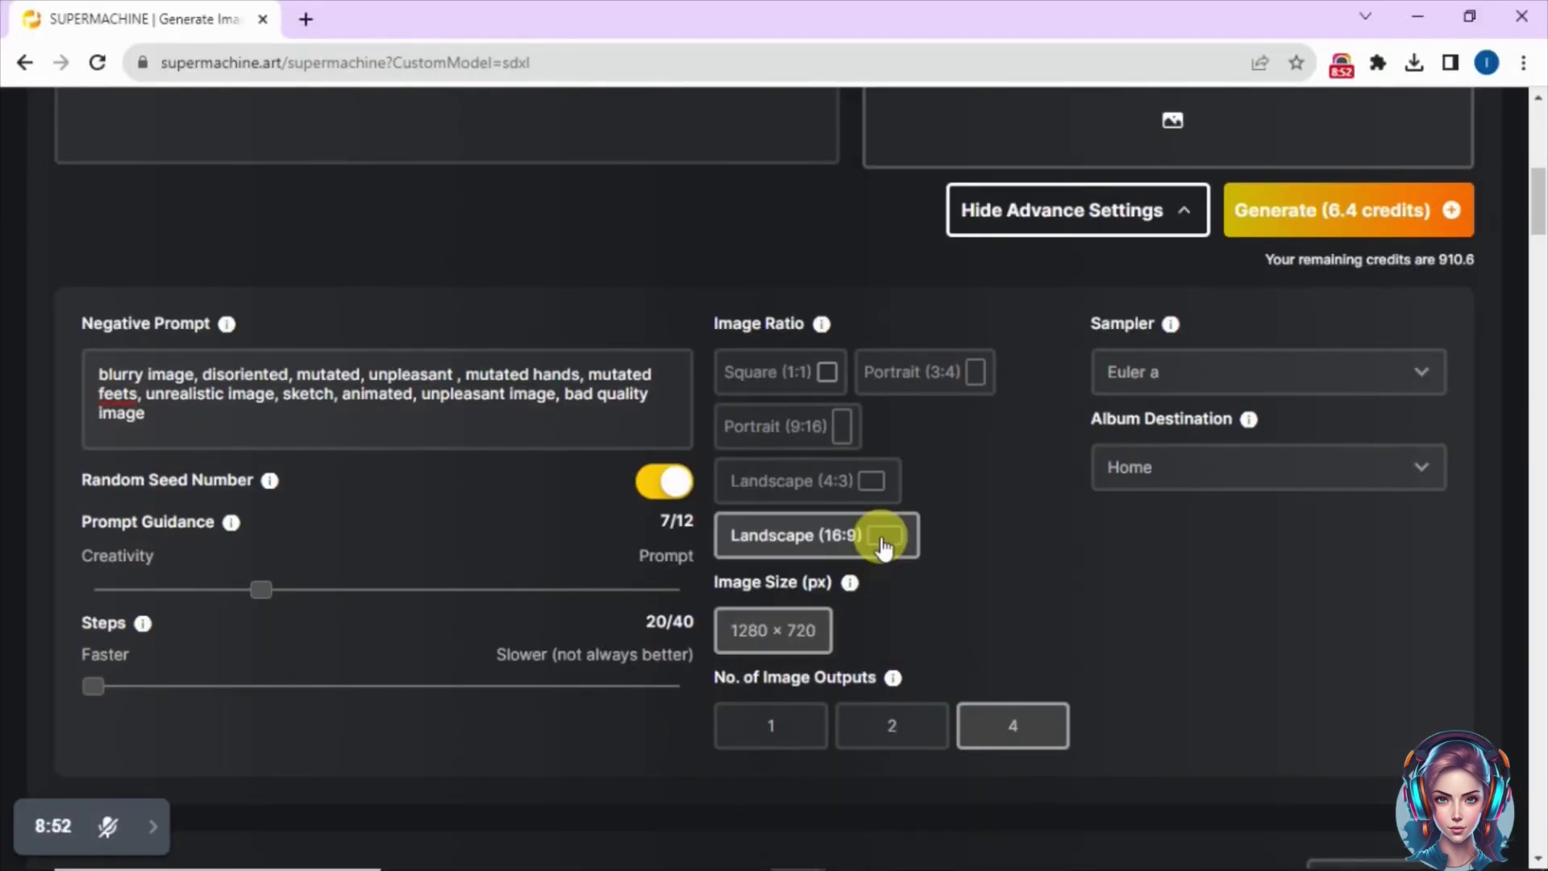
mouse_move(971, 694)
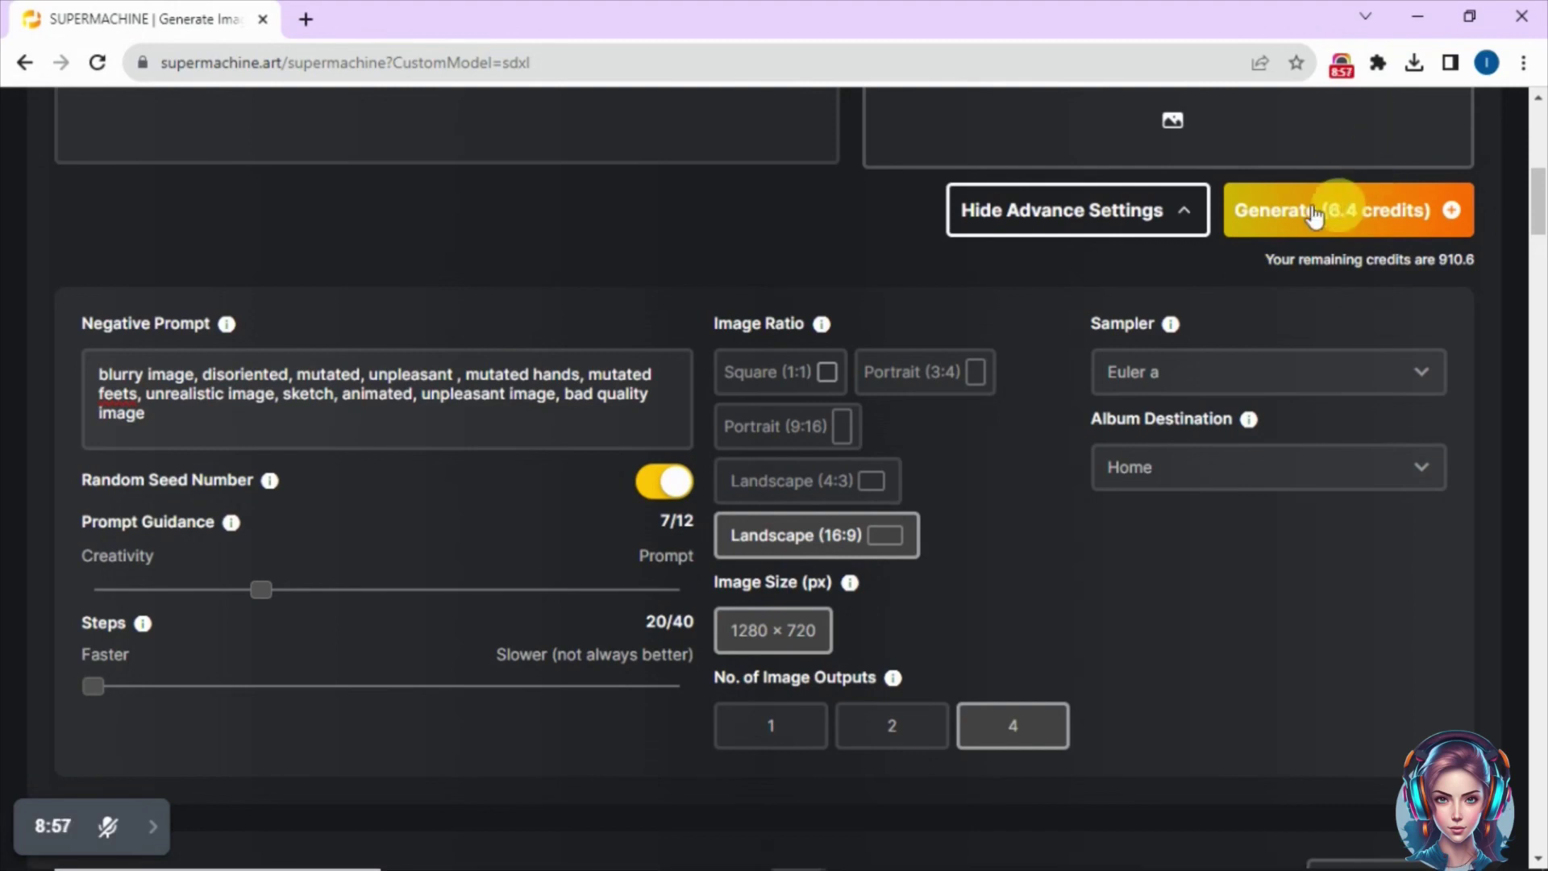
left_click(1343, 221)
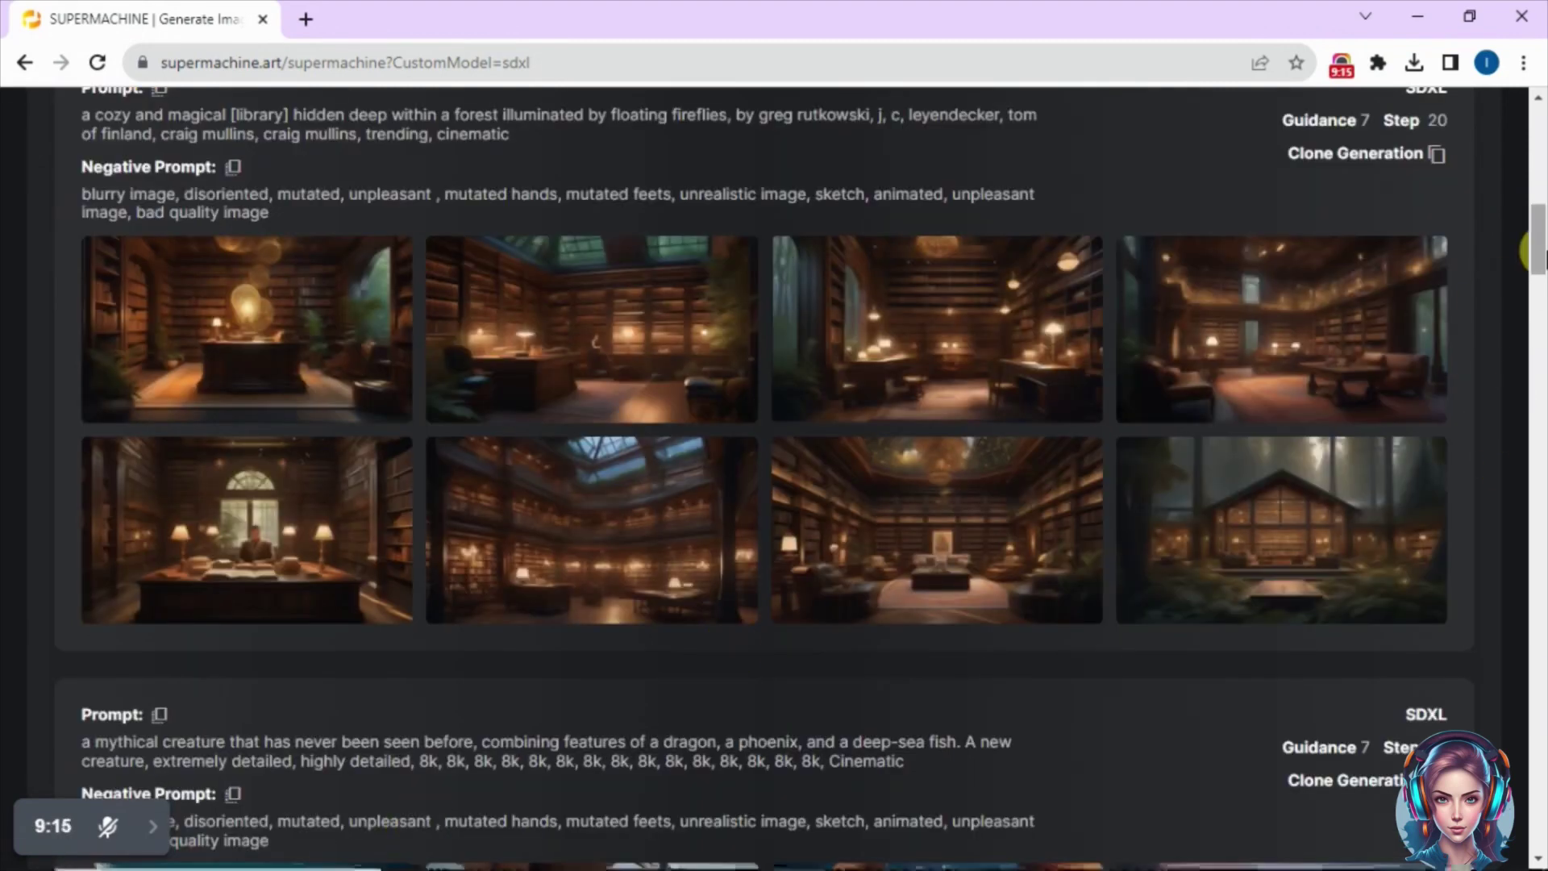
scroll(1533, 252, "up", 1)
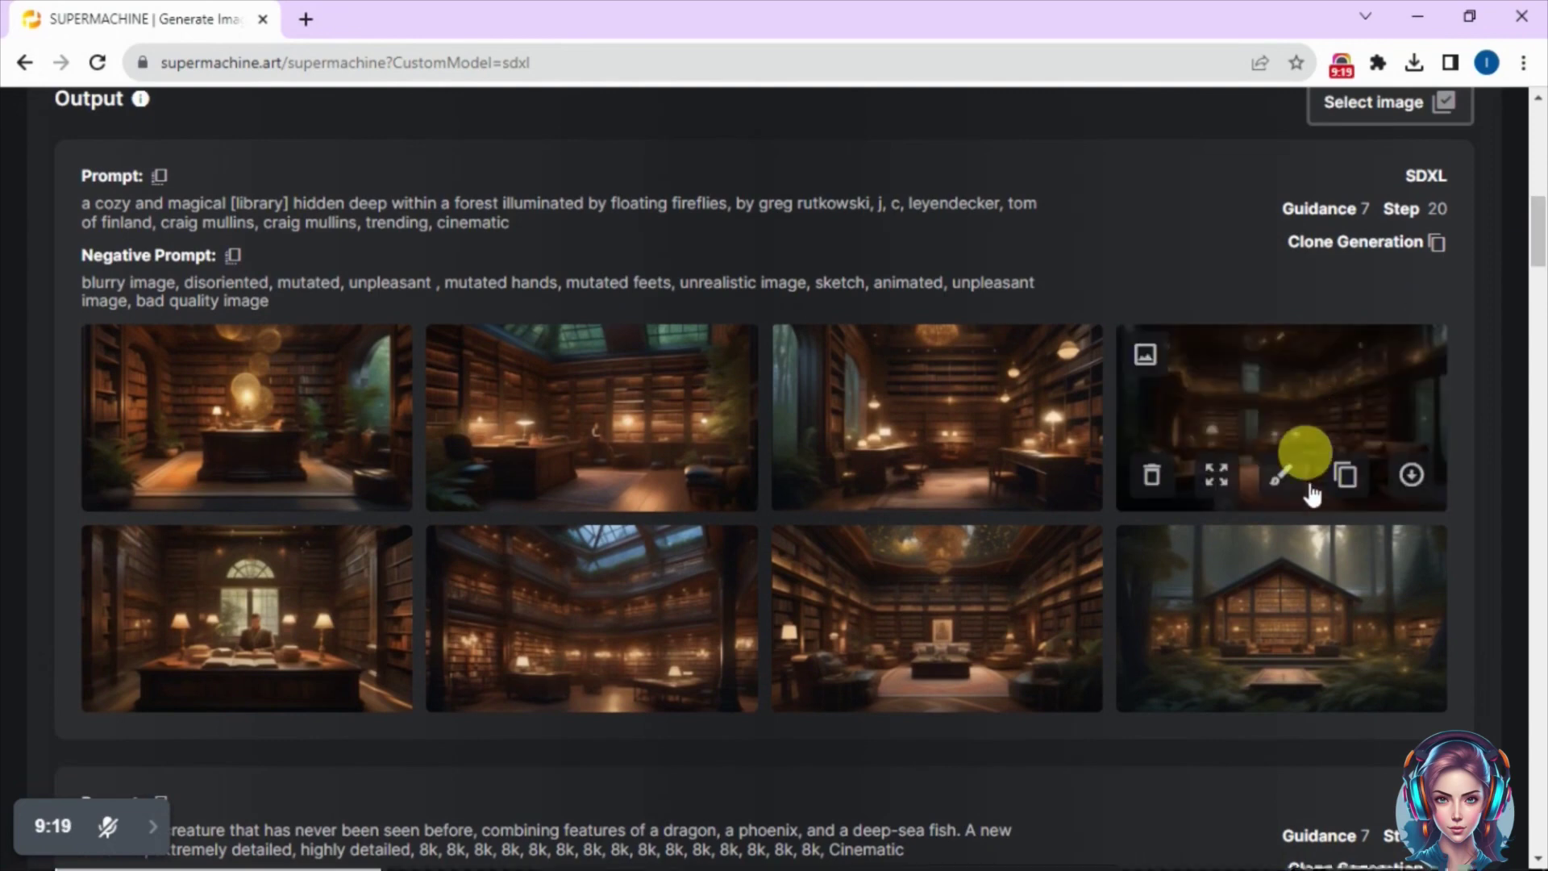
Step: View the details of the forest cabin image, and open and download the first library image
left_click(1252, 560)
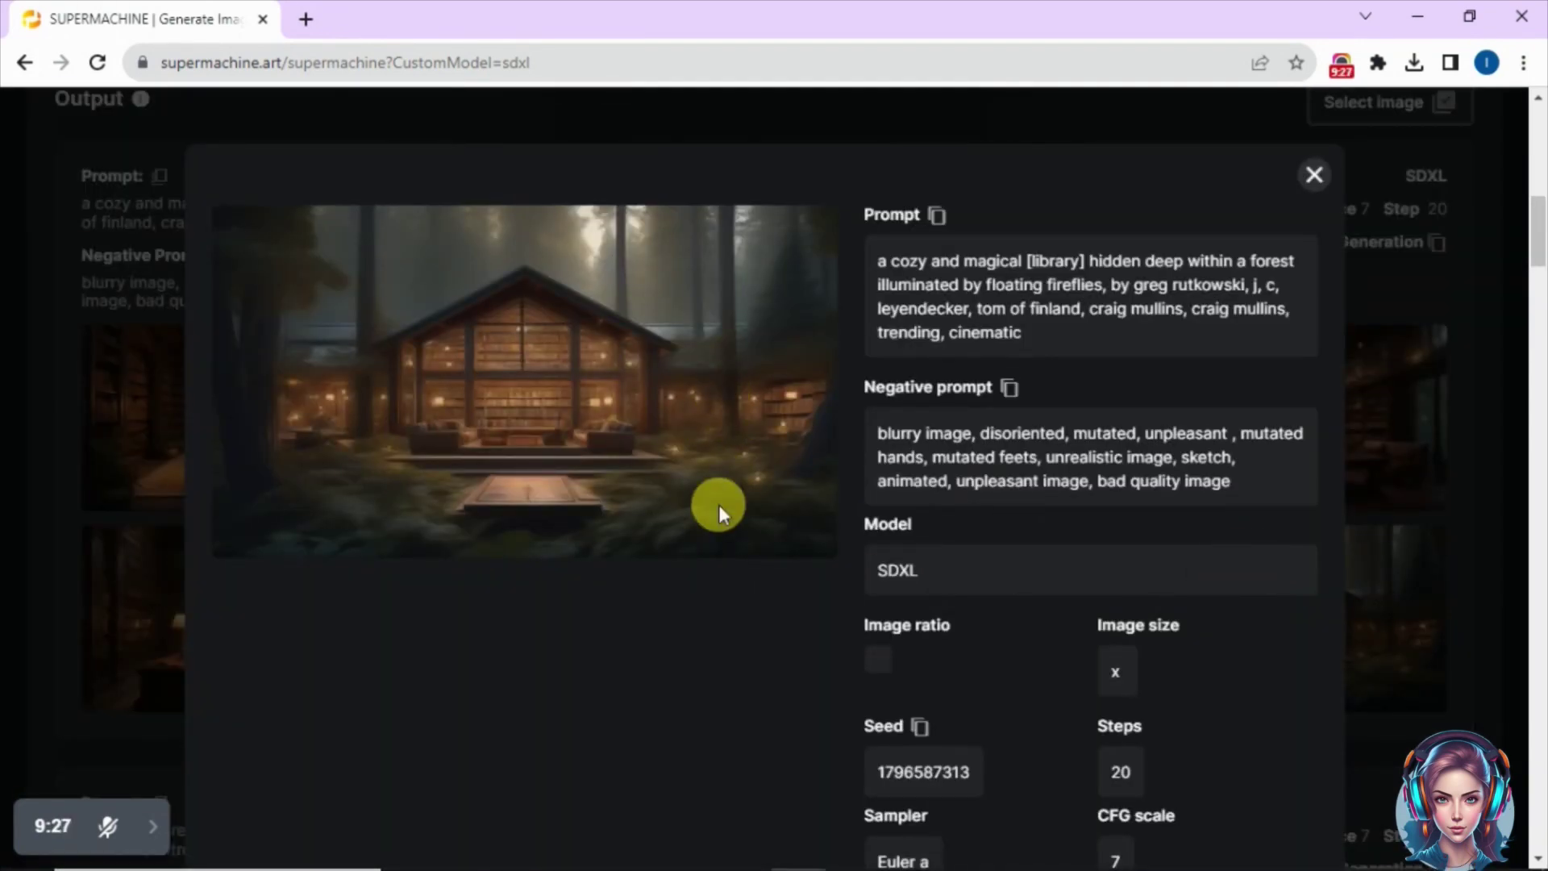
left_click(1514, 292)
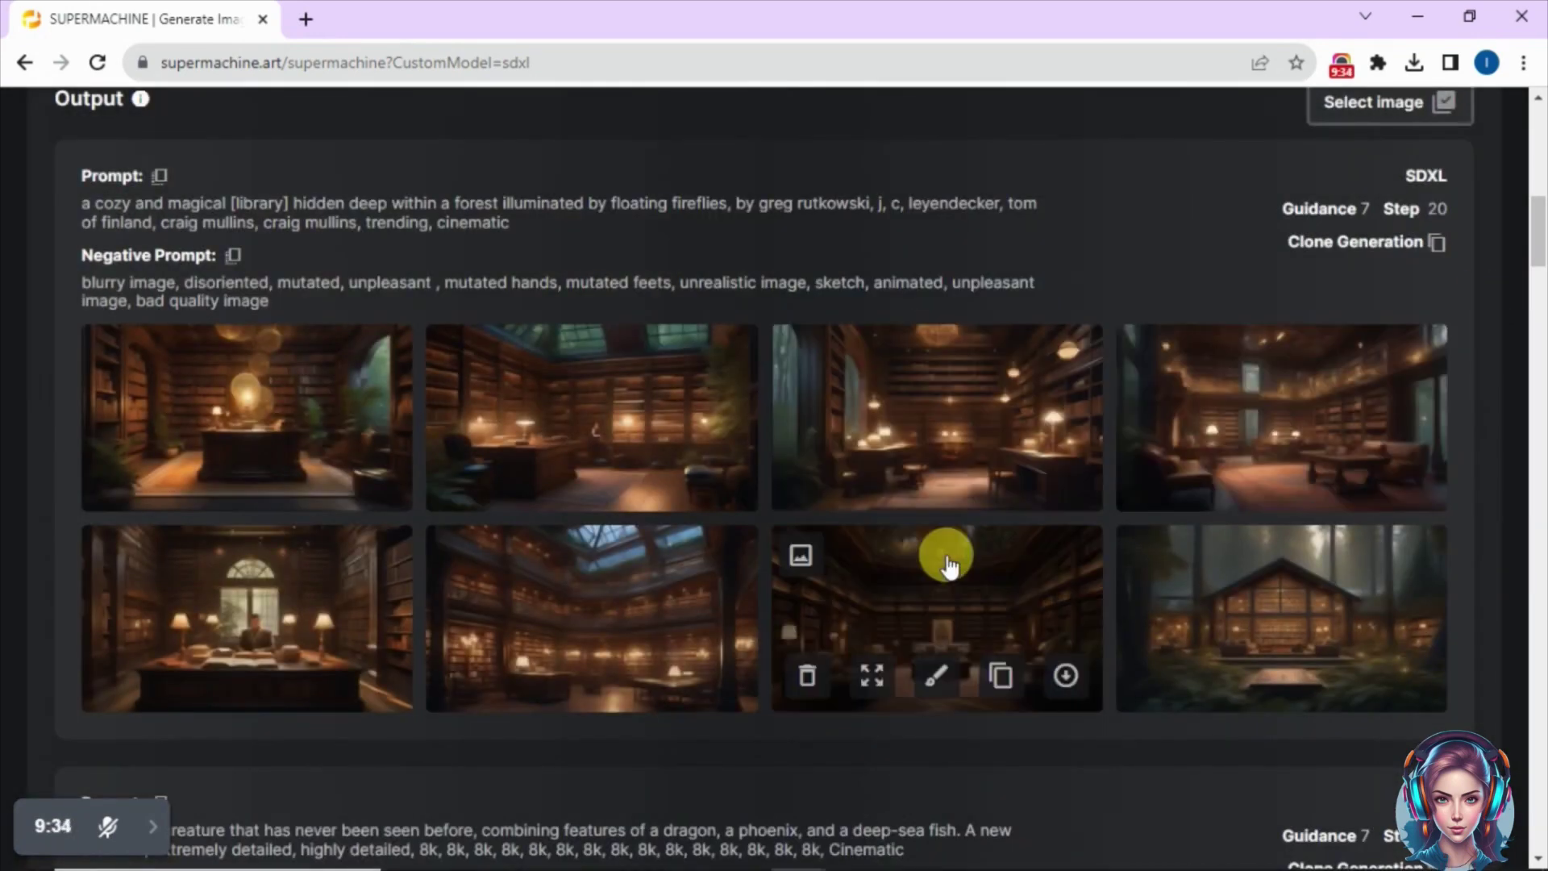
left_click(270, 357)
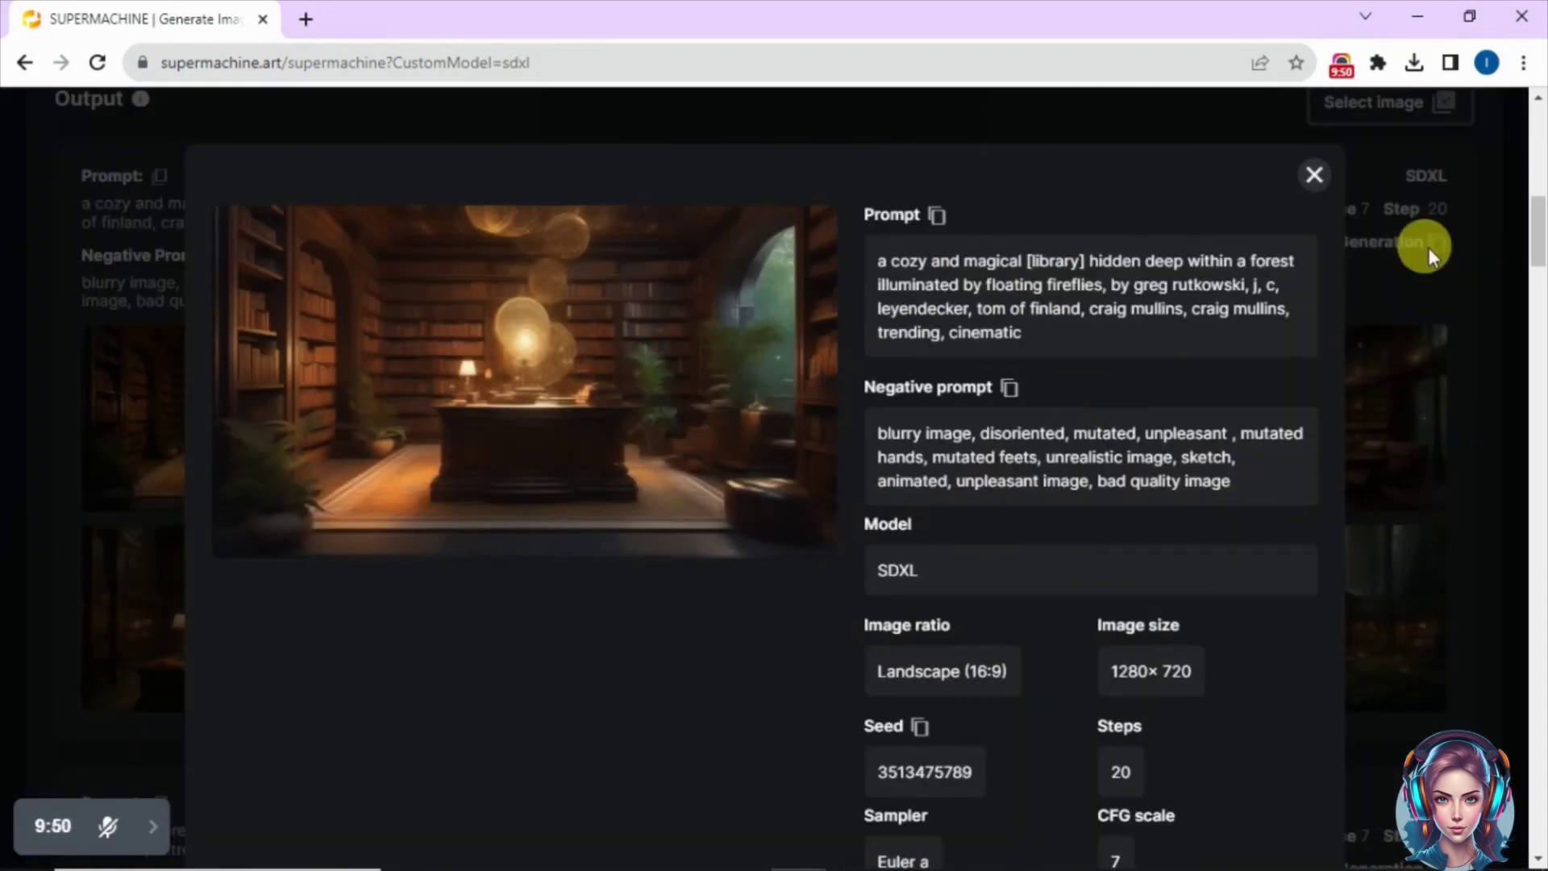
scroll(1429, 249, "down", 3)
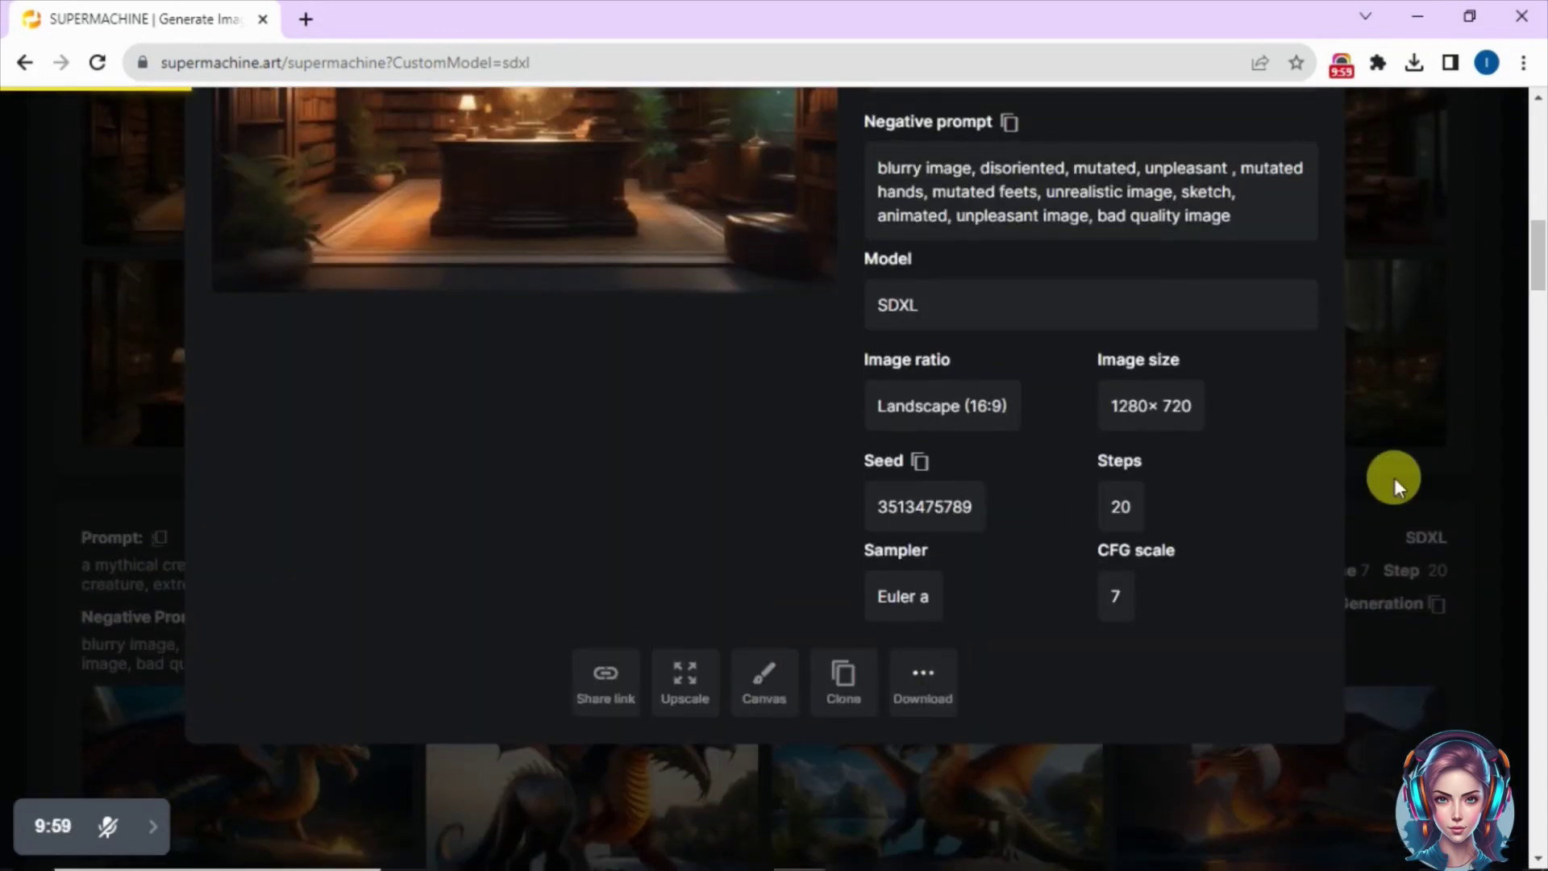
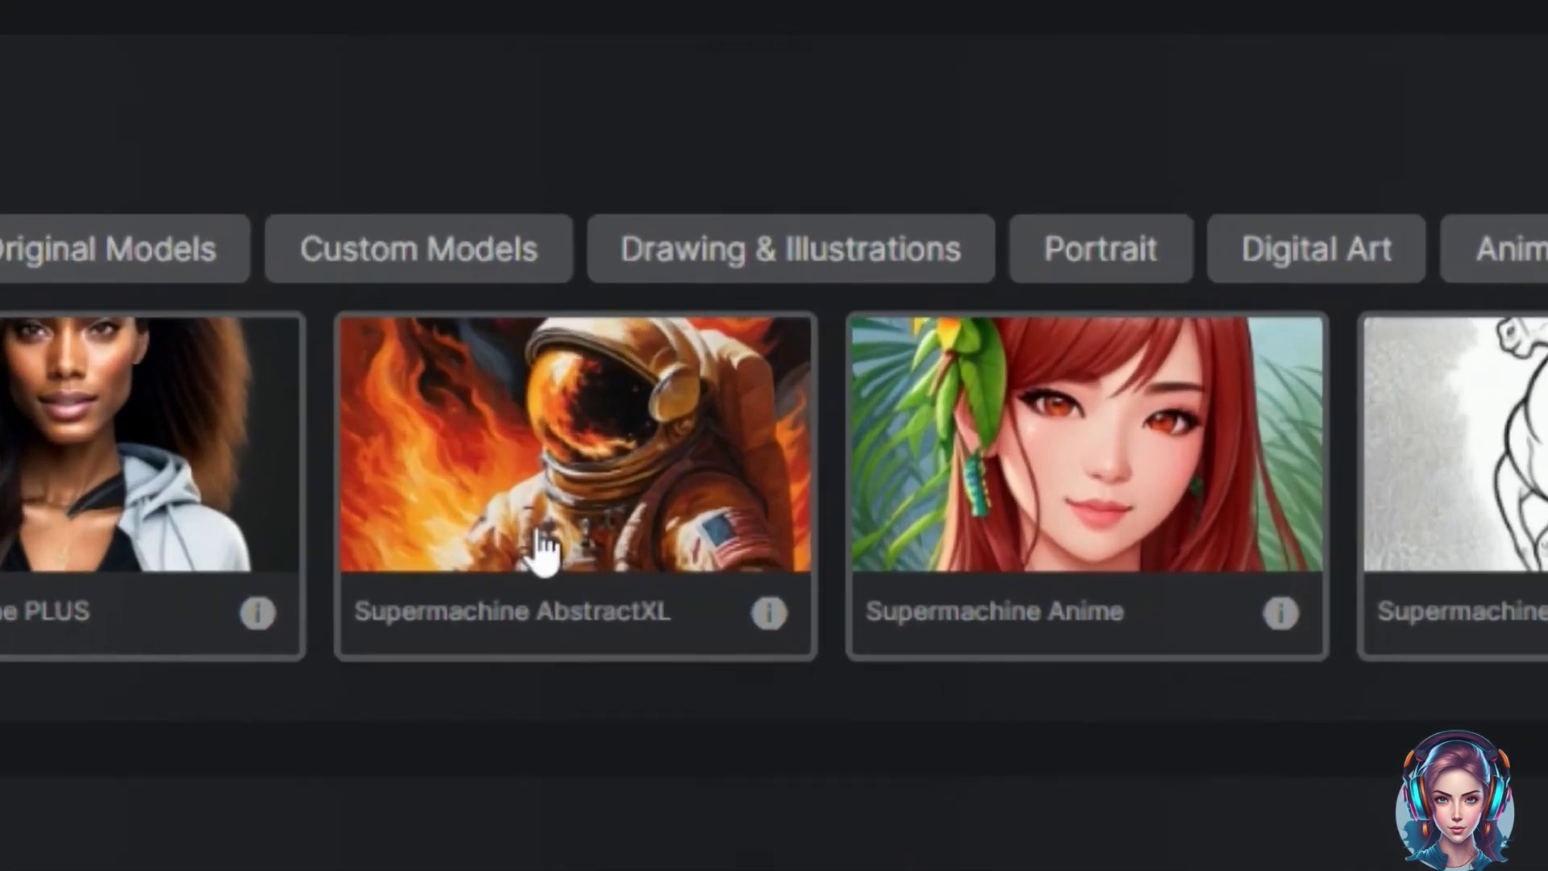
Step: Select the Supermachine AbstractXL model and replace the prompt with a sleek, glowing metallic AI robot floating gracefully in starry space, ending with "cinematic"
left_click(621, 492)
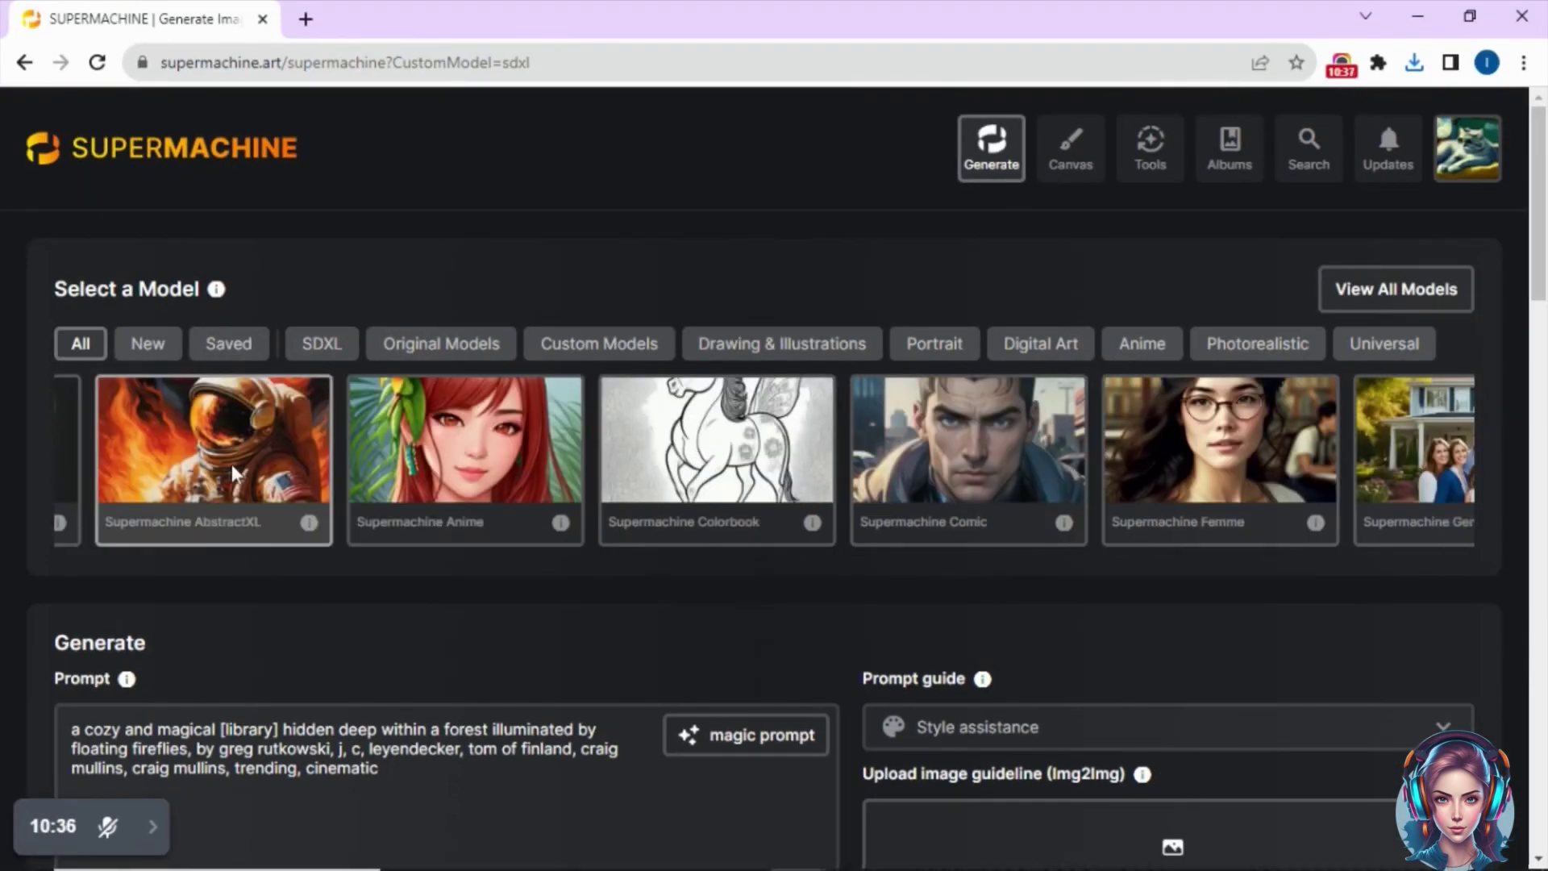
scroll(433, 661, "down", 2)
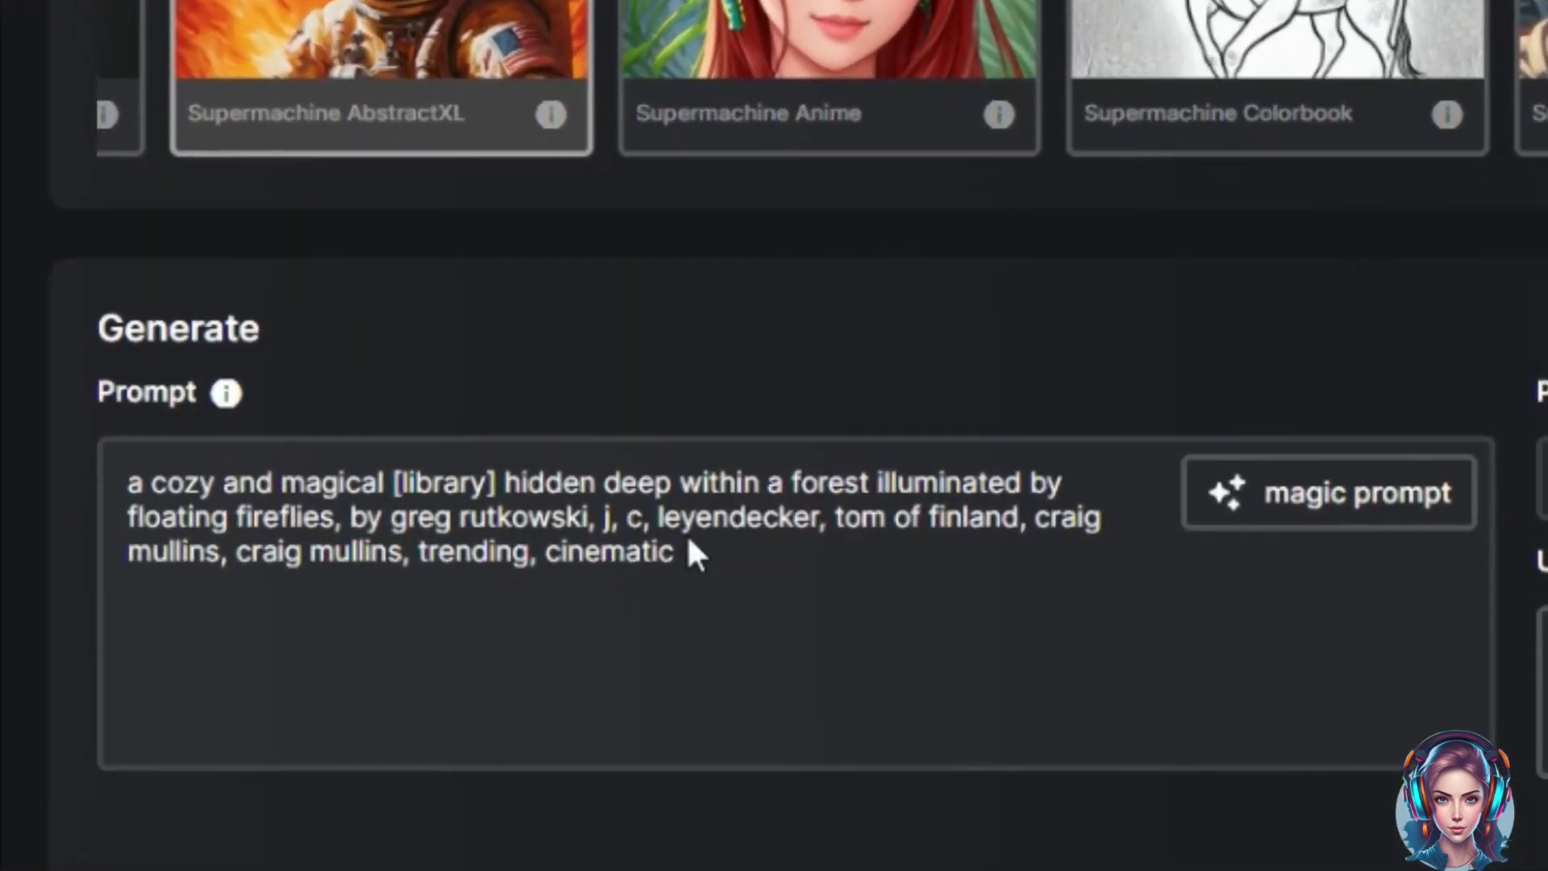
triple_click(387, 609)
key("BackSpace")
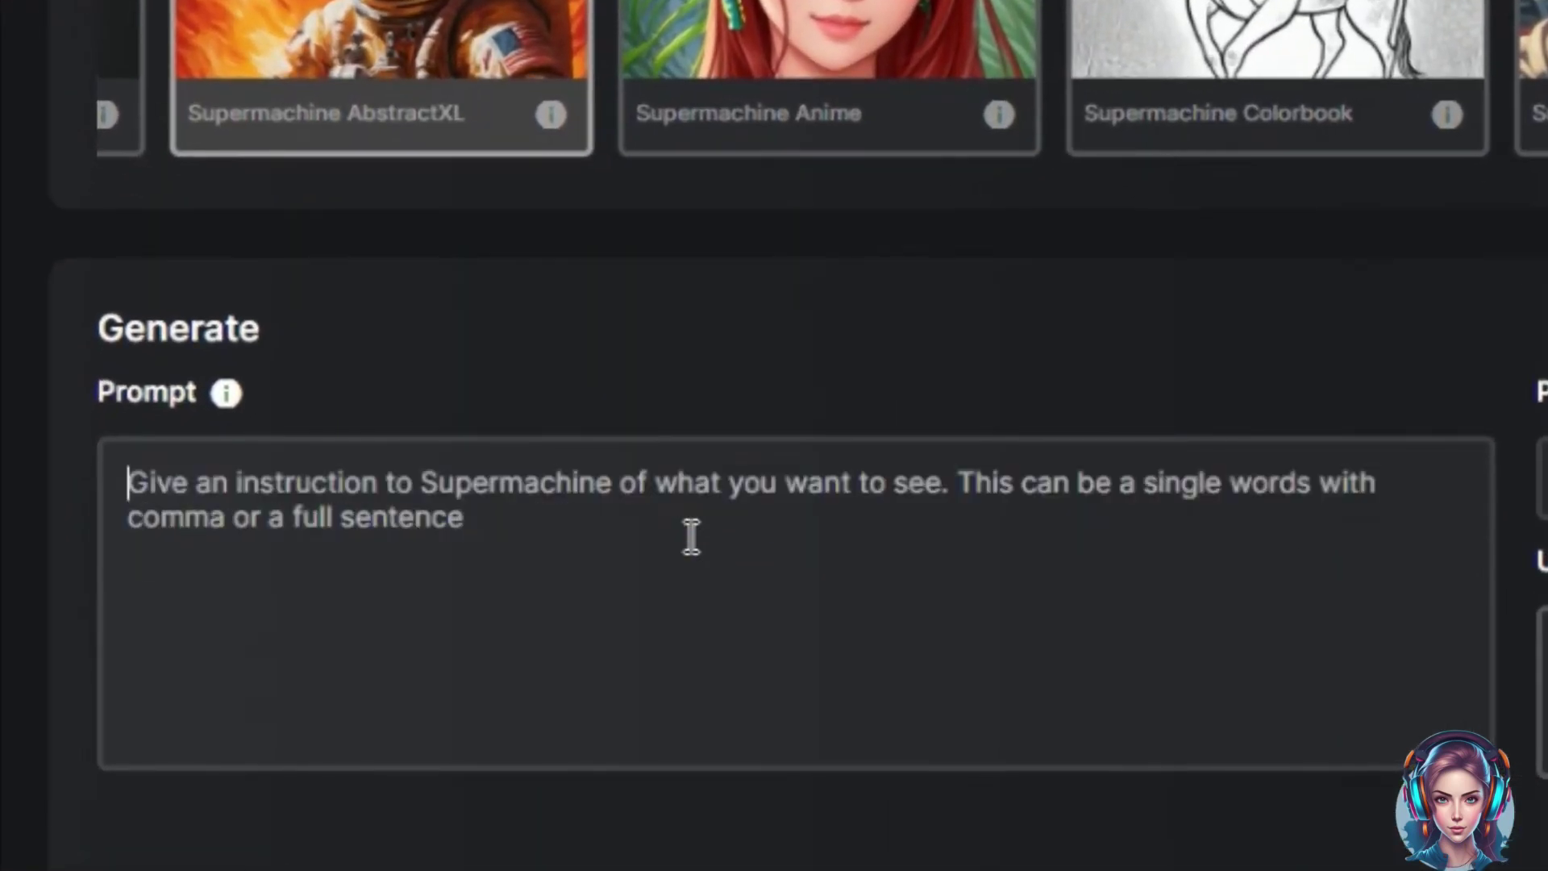
type("an AI robot floating gracefully in the vastness of space, surrounded by twinkling stars and distant galaxies. The robot should have a sleek, futuristic design with metallic surfaces, and it should emit a soft, ethereal glow from its core as it navigates the cosmic expanse")
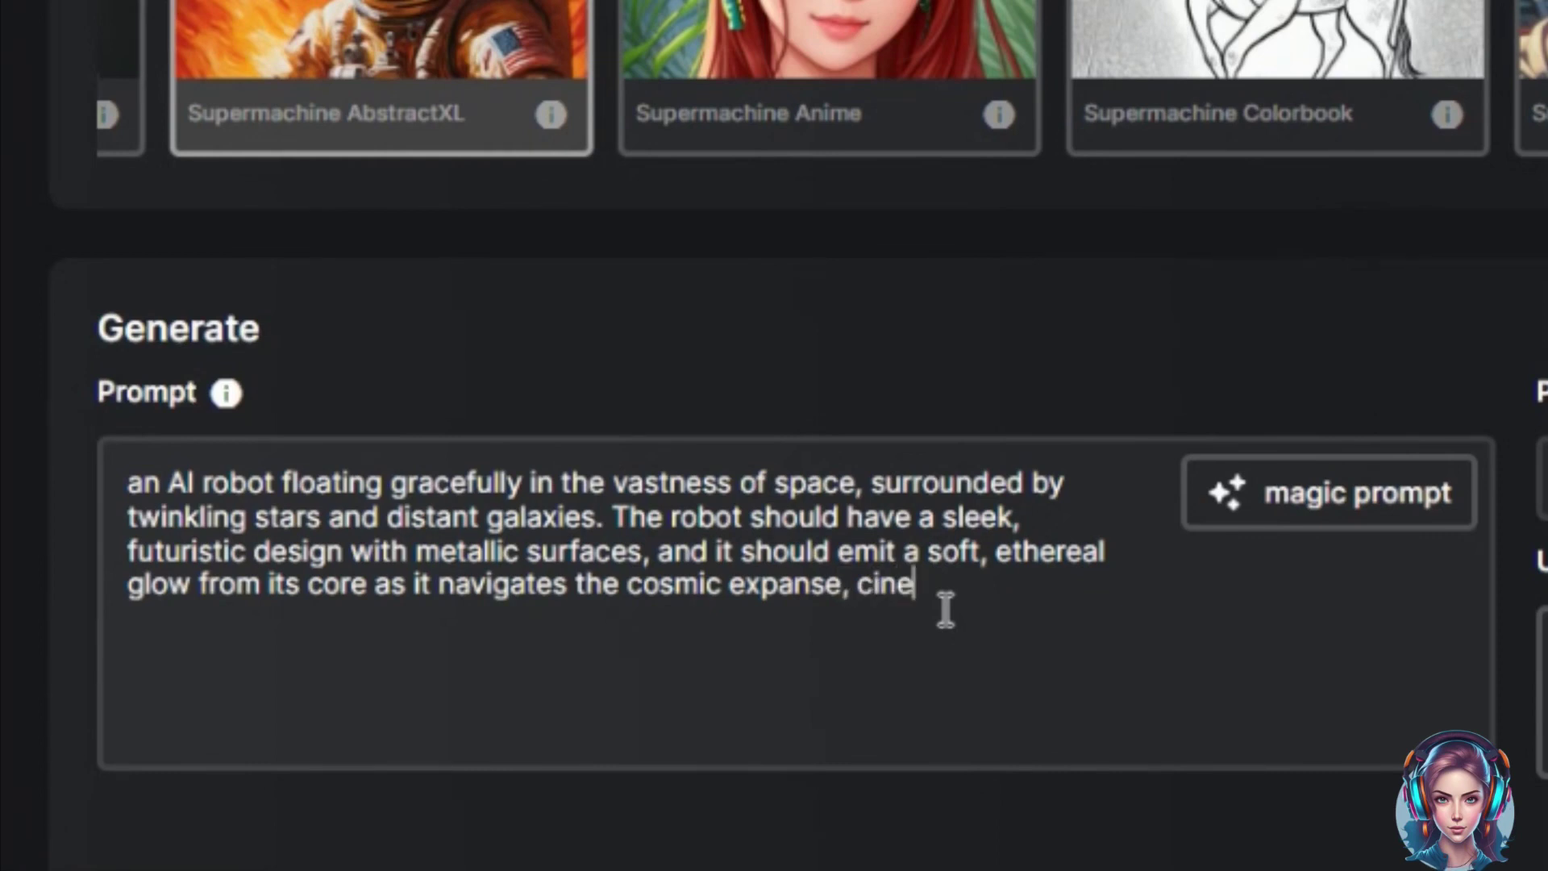
type("c")
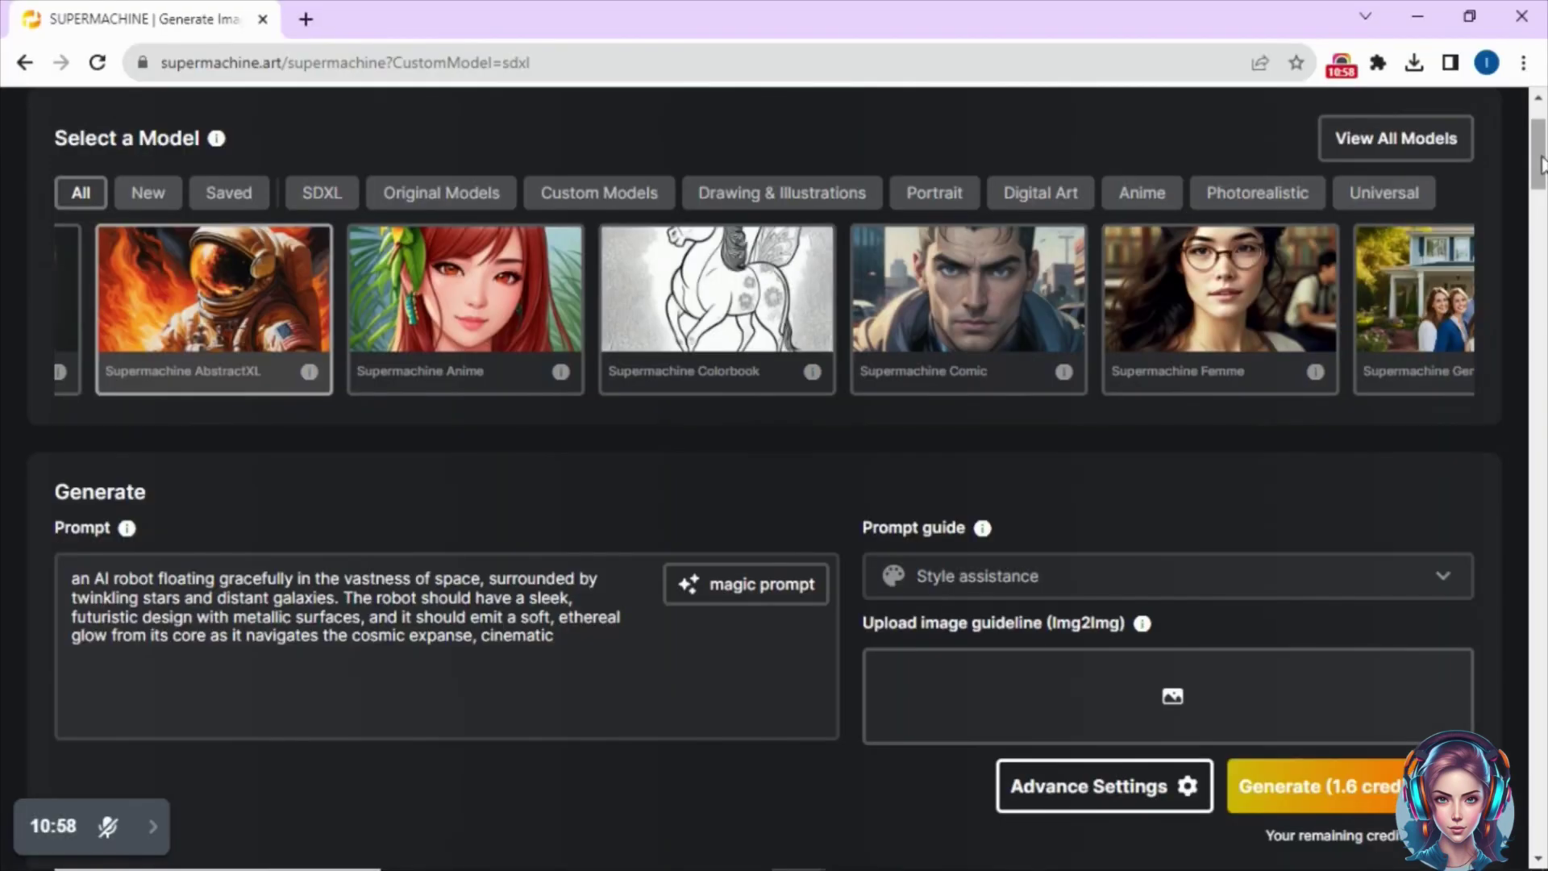
Step: Set the image ratio to Portrait (3:4) with 4 image outputs and generate the space robot images
scroll(1540, 198, "down", 4)
left_click_drag(1541, 198, 1540, 196)
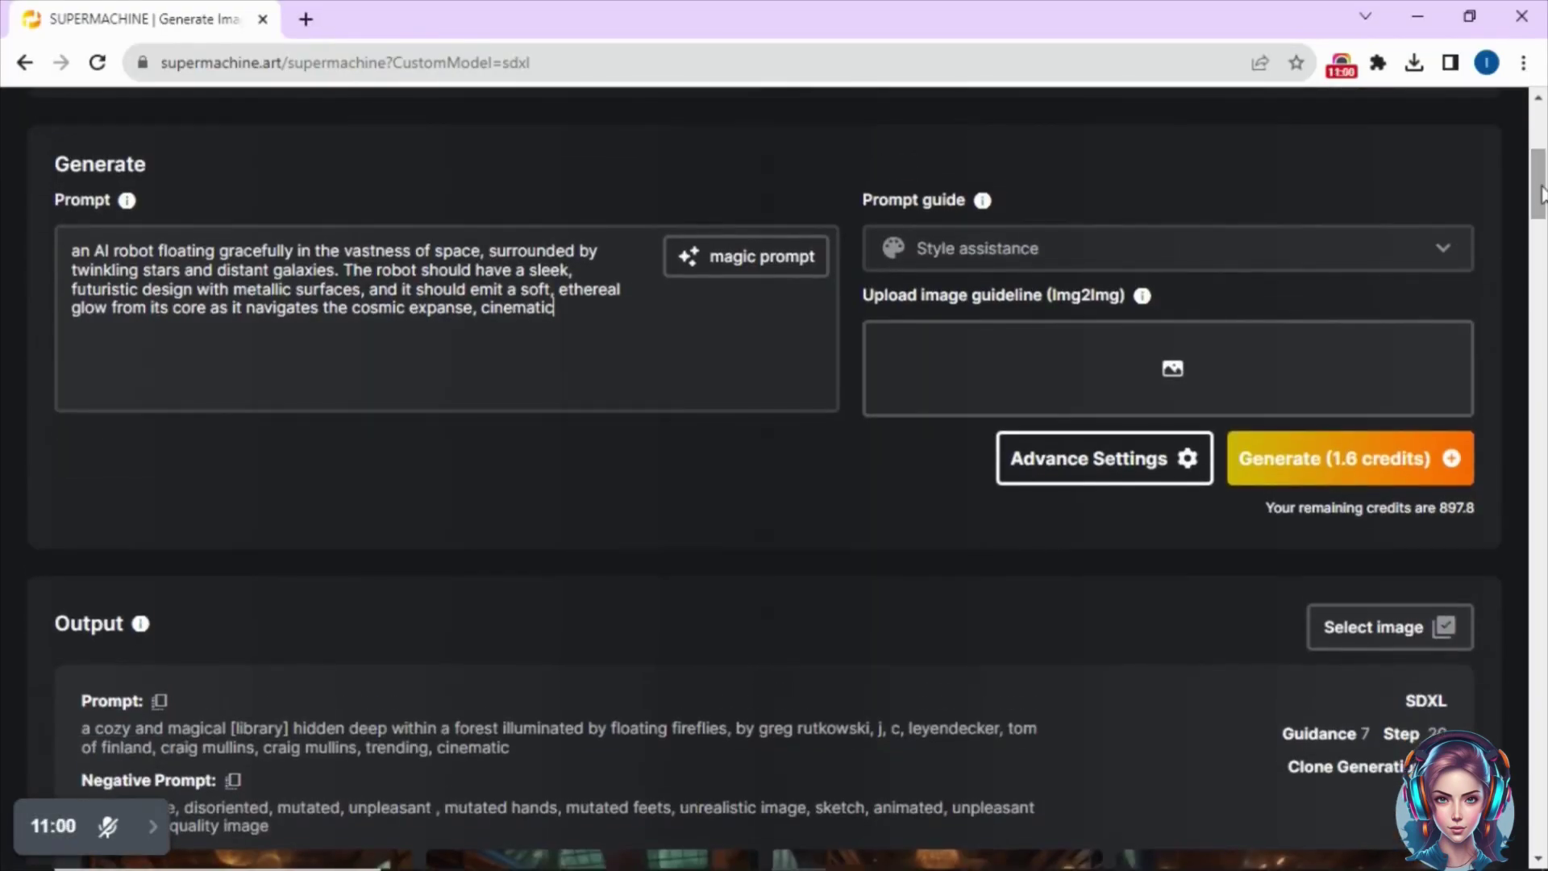
left_click(1133, 458)
scroll(1541, 234, "down", 3)
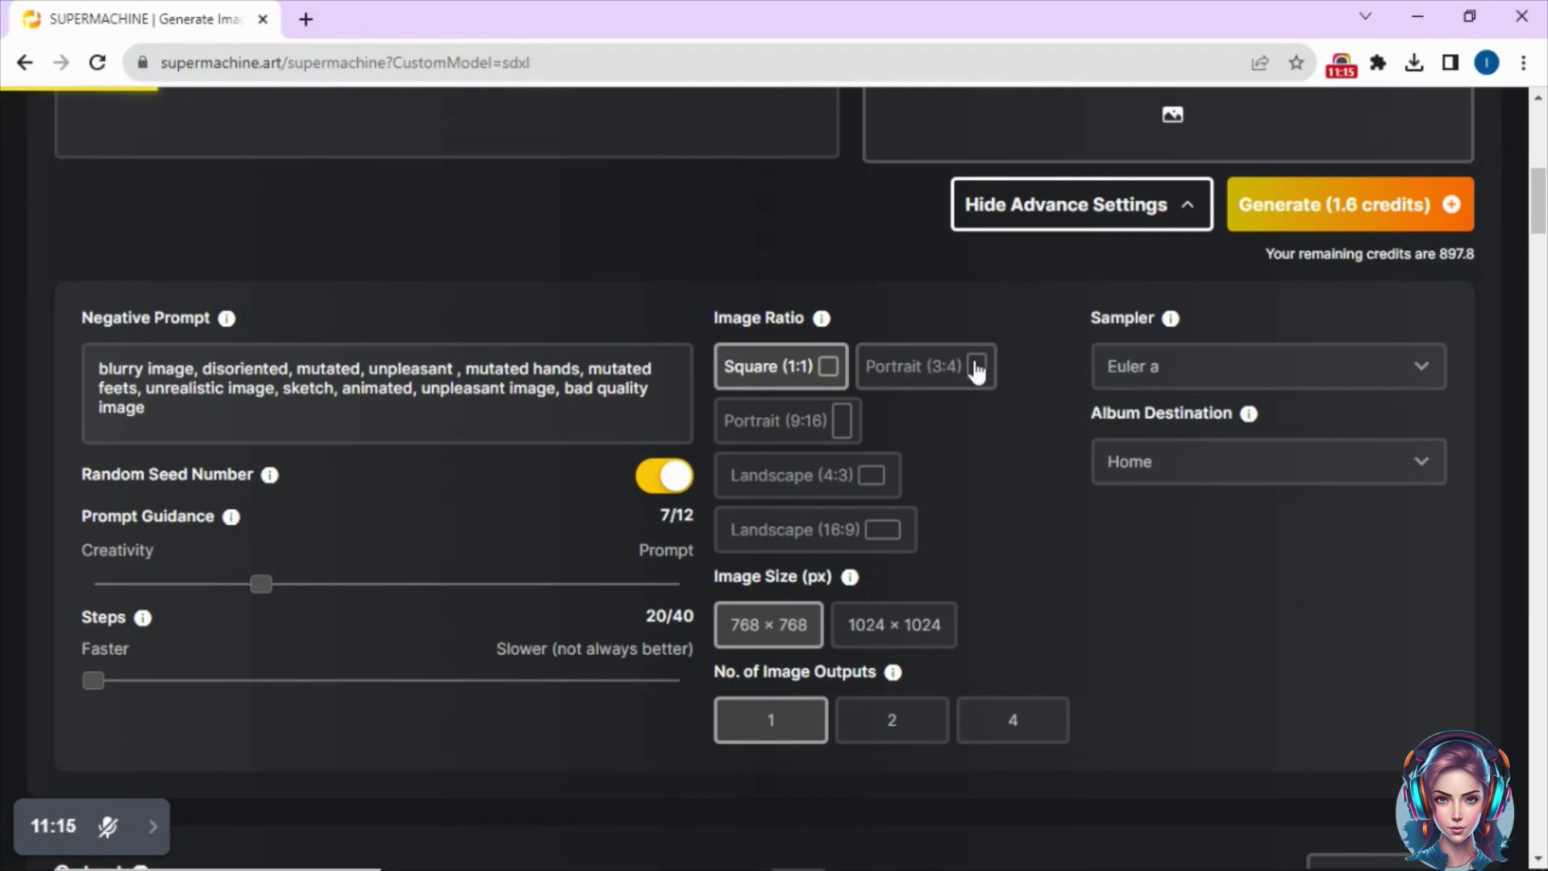
left_click(977, 372)
left_click(1011, 716)
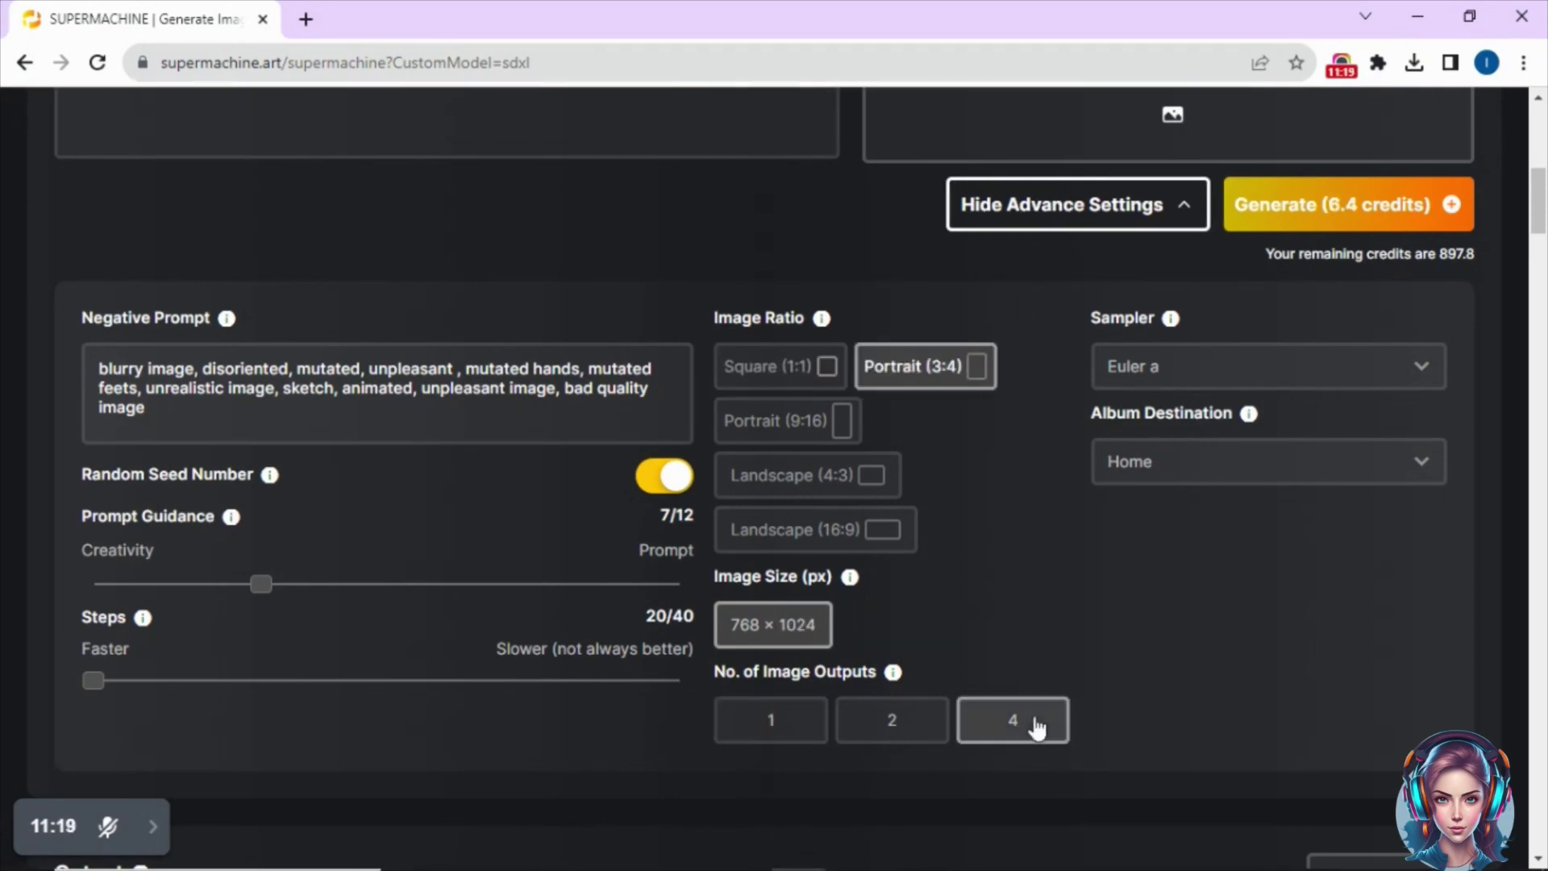
left_click(1389, 210)
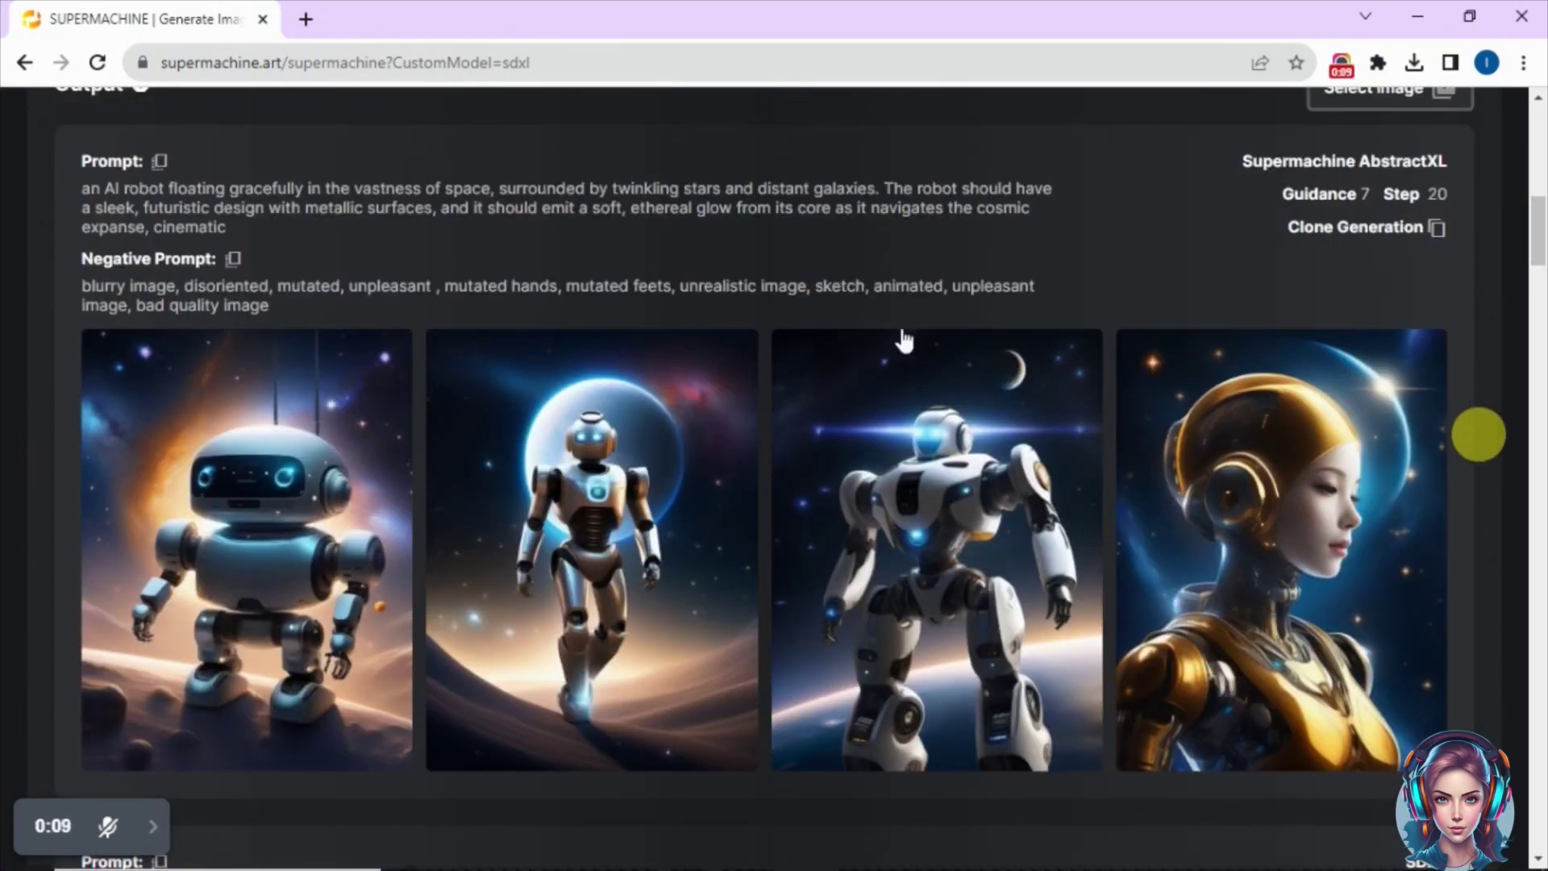
Step: View the details of the first and second generated space robot images
left_click(271, 448)
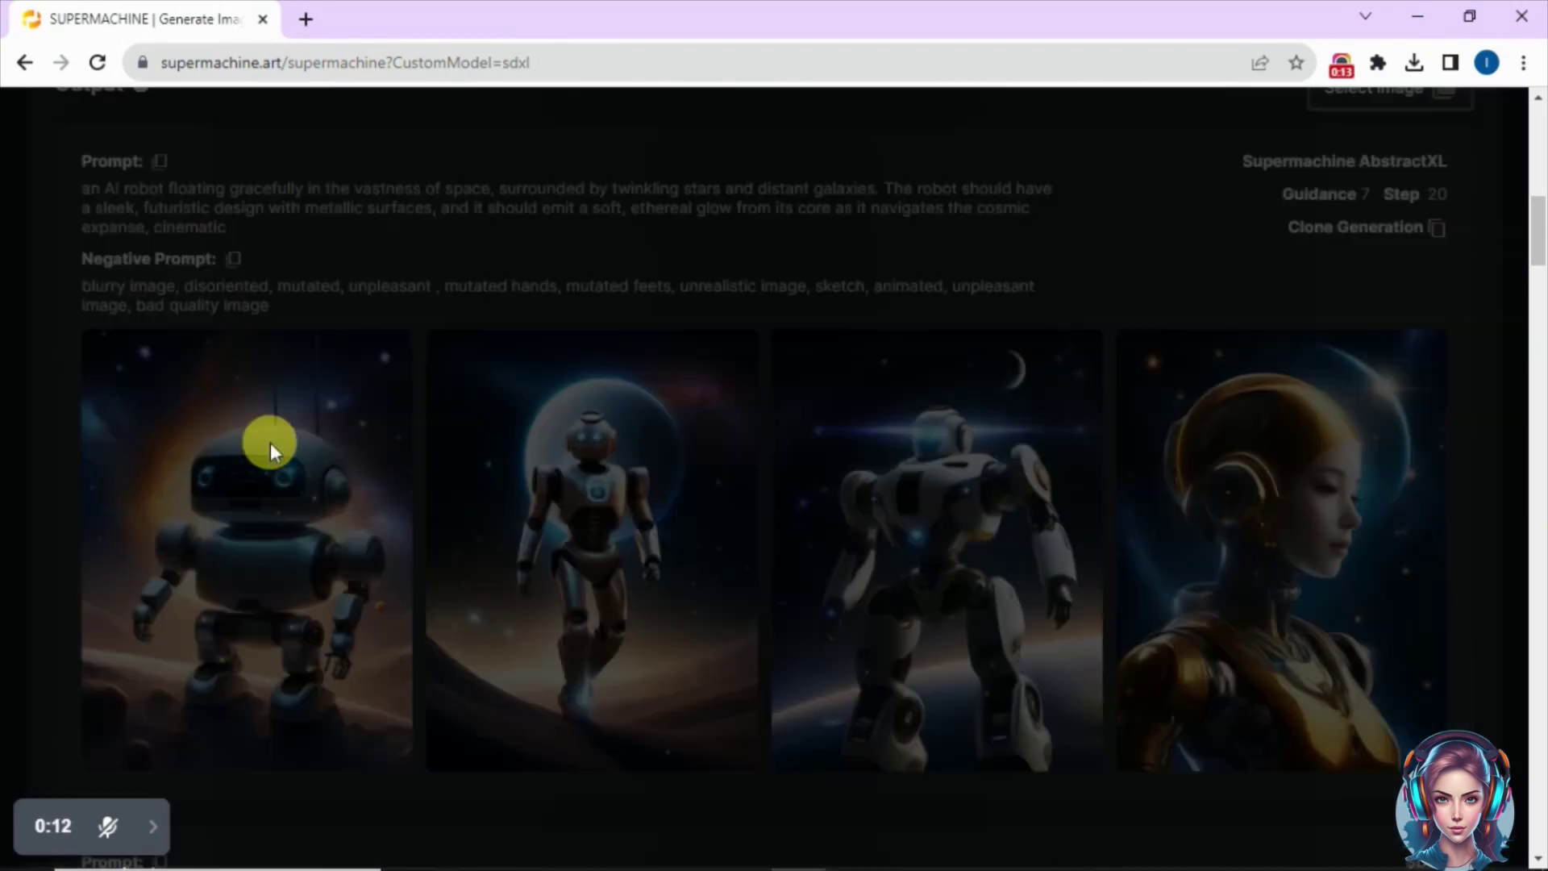
left_click_drag(1537, 242, 1543, 257)
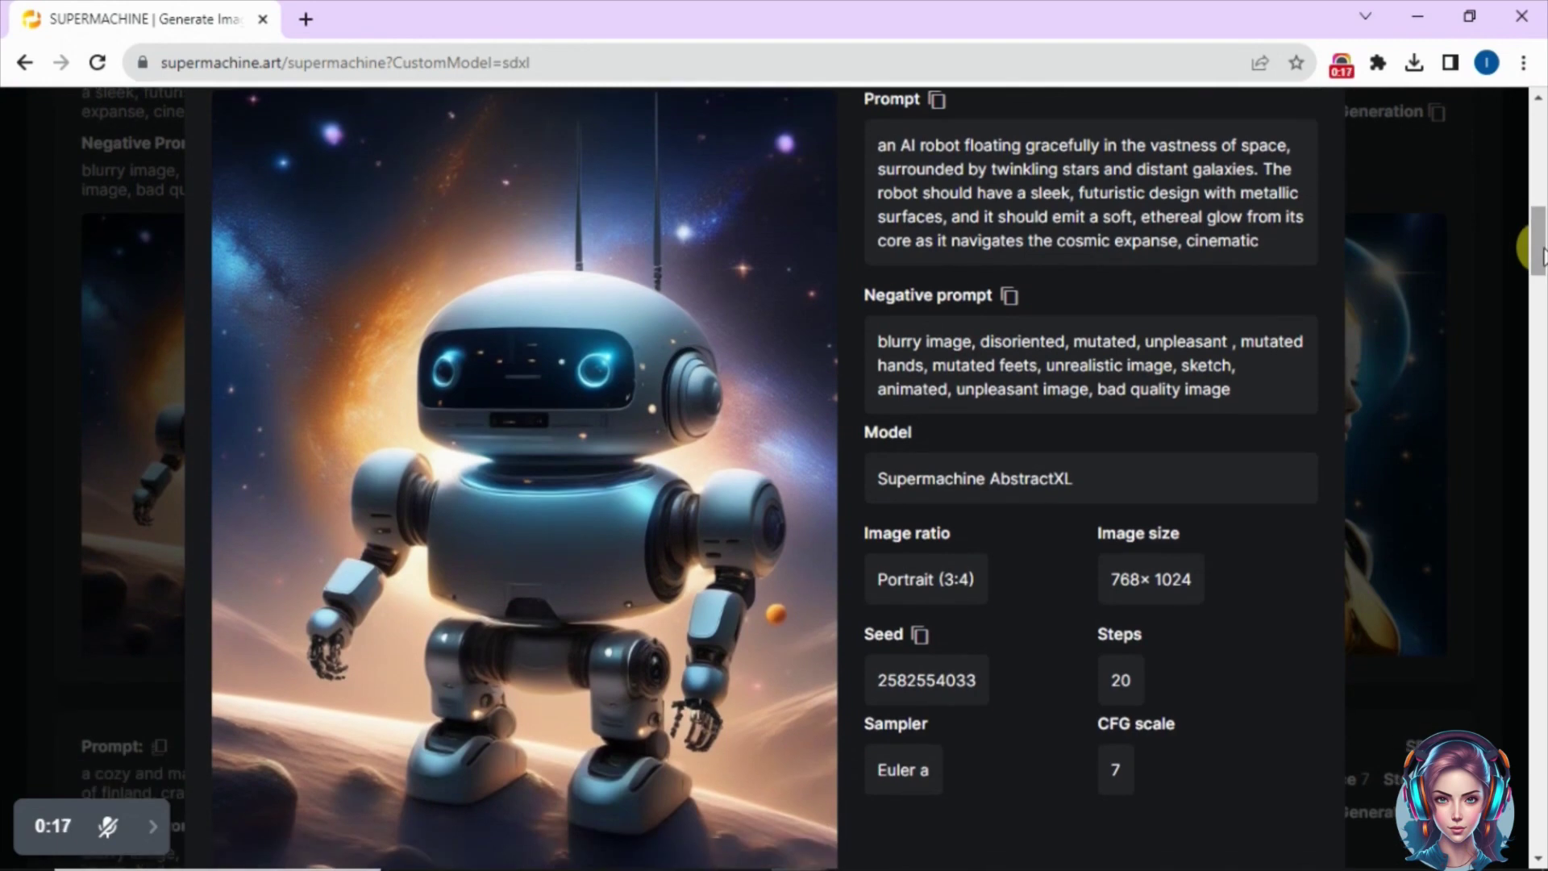
left_click(1481, 348)
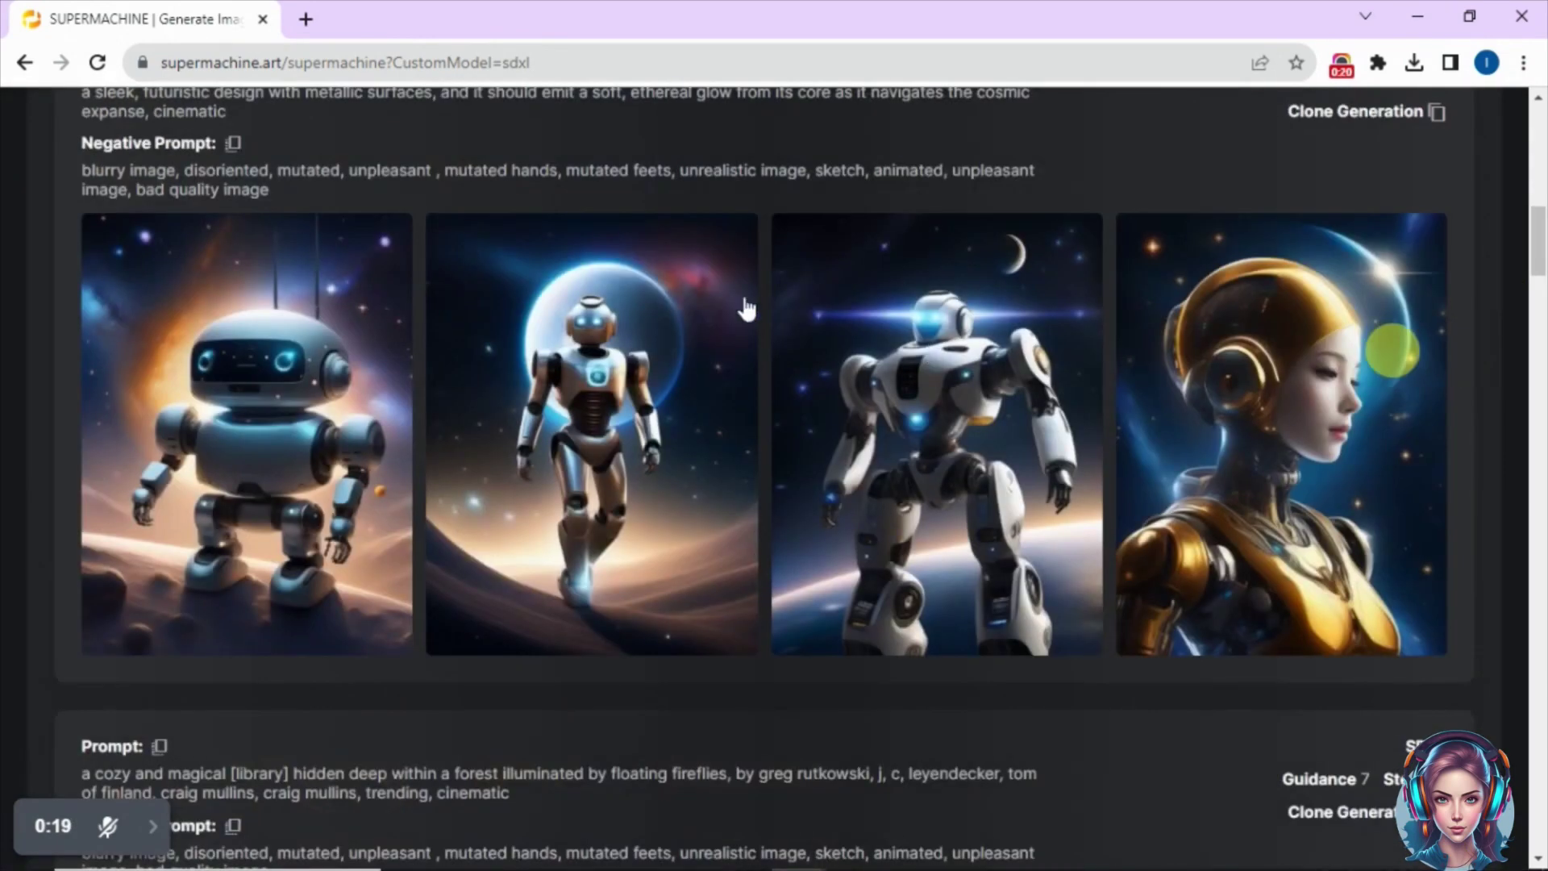
left_click(694, 303)
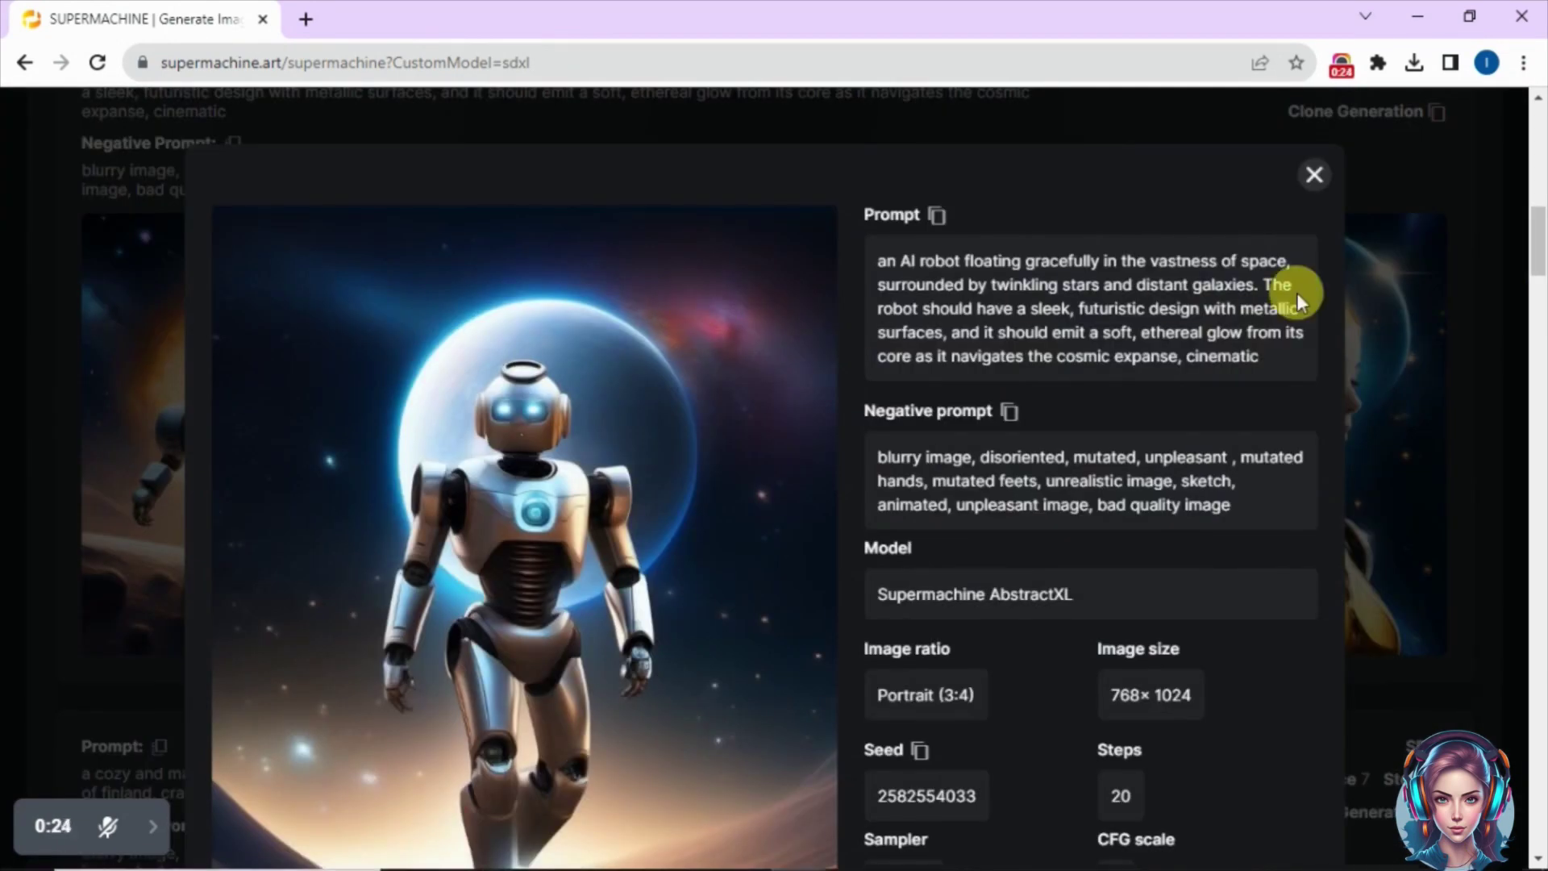
scroll(1538, 242, "down", 2)
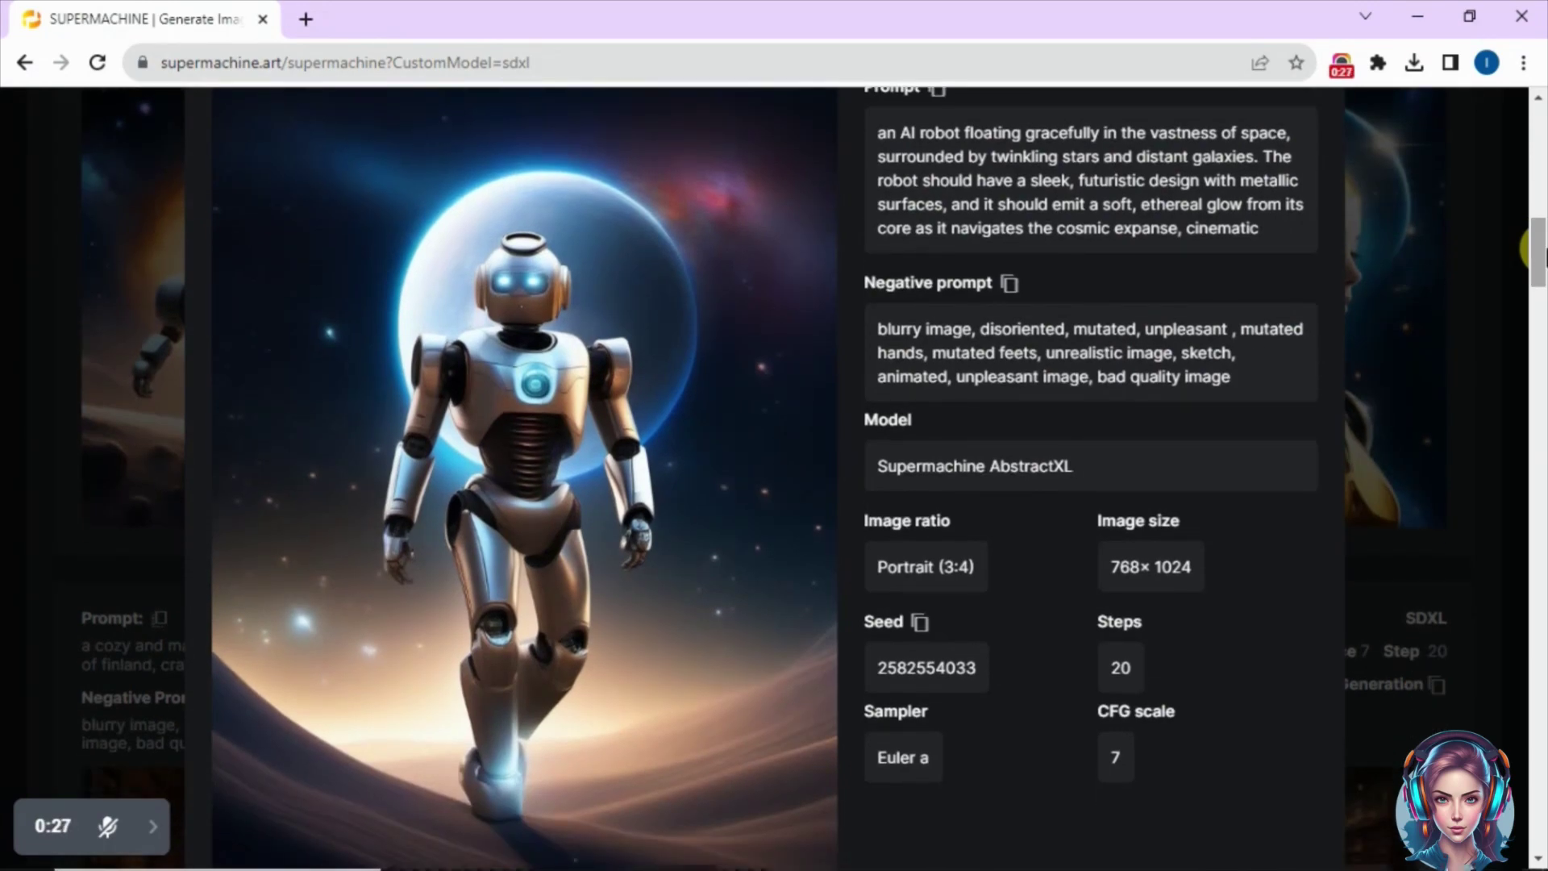
left_click(1444, 380)
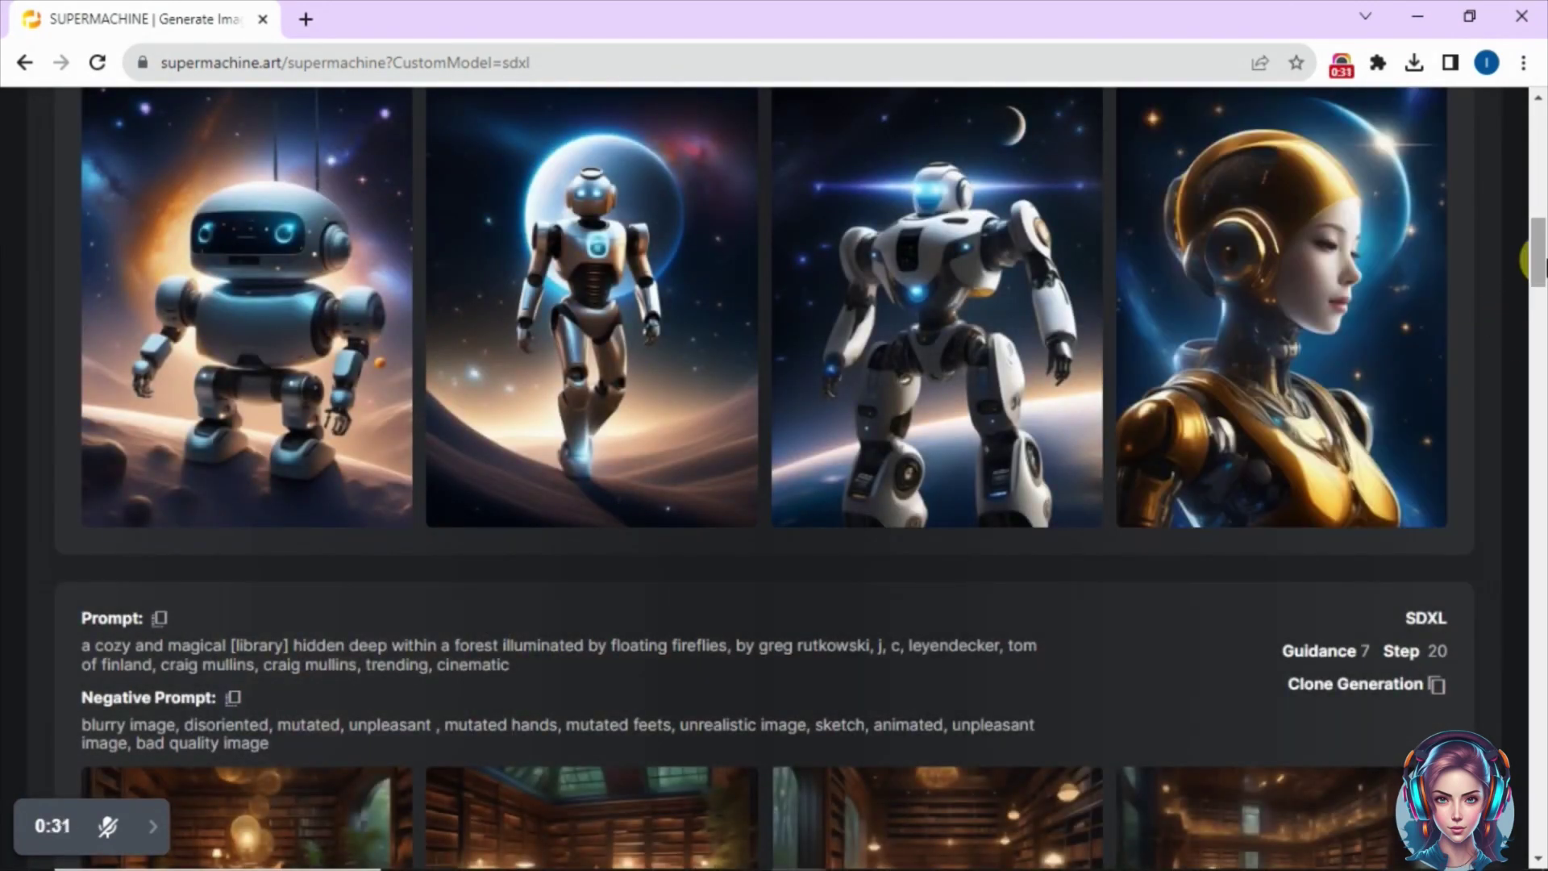
Step: Select the Stable Diffusion 1.4 model and replace the prompt with an ultra realistic, cinematic, 8k war scene of an AI robot killing a soldier
scroll(1526, 258, "up", 5)
scroll(1526, 258, "down", 1)
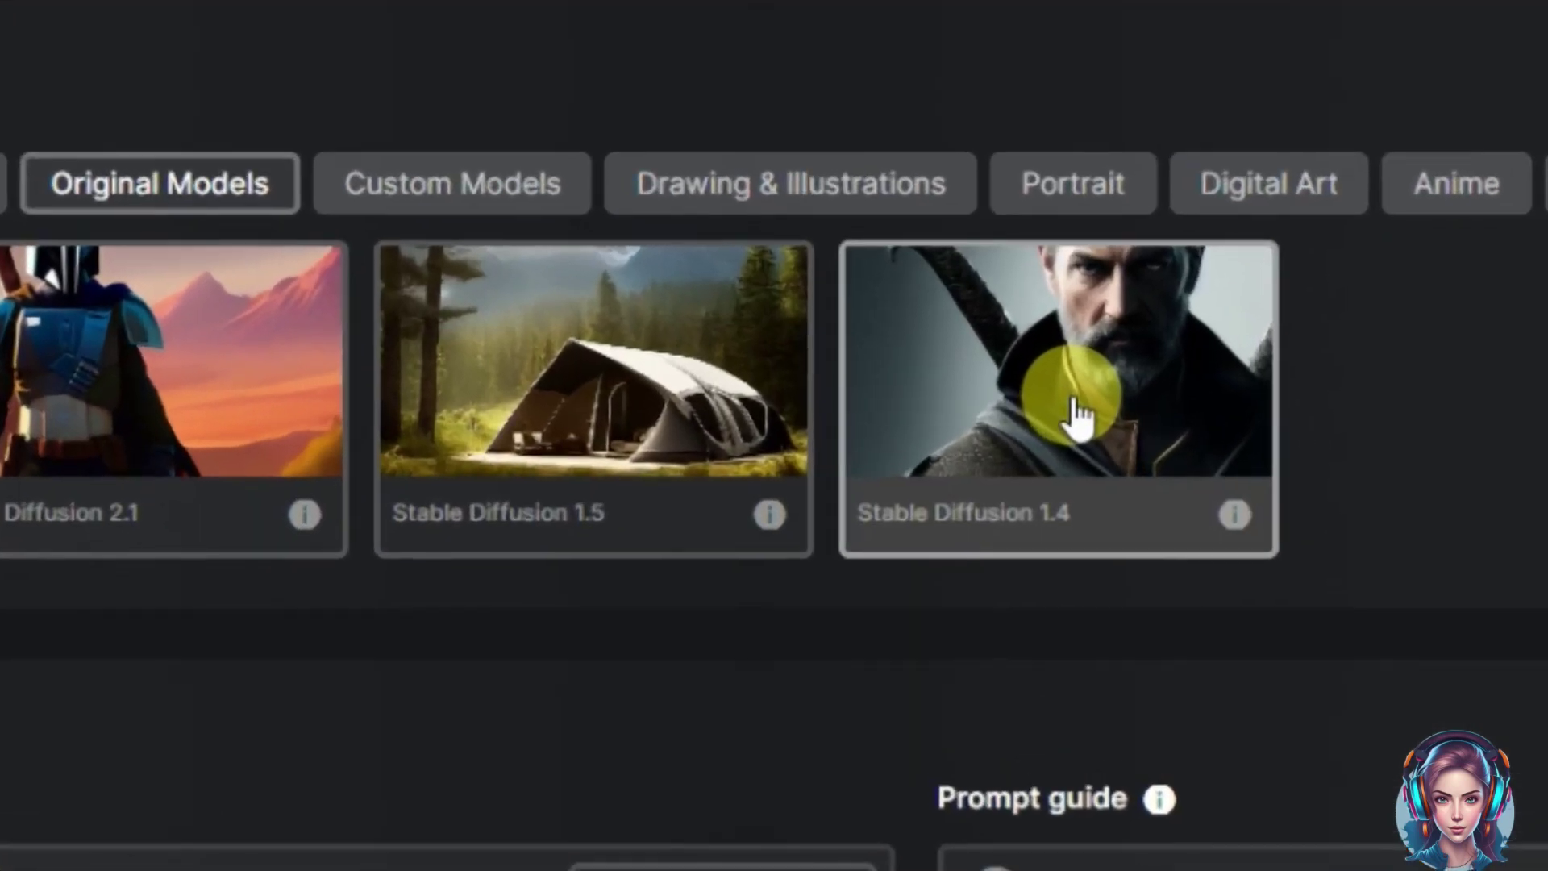
scroll(664, 668, "down", 3)
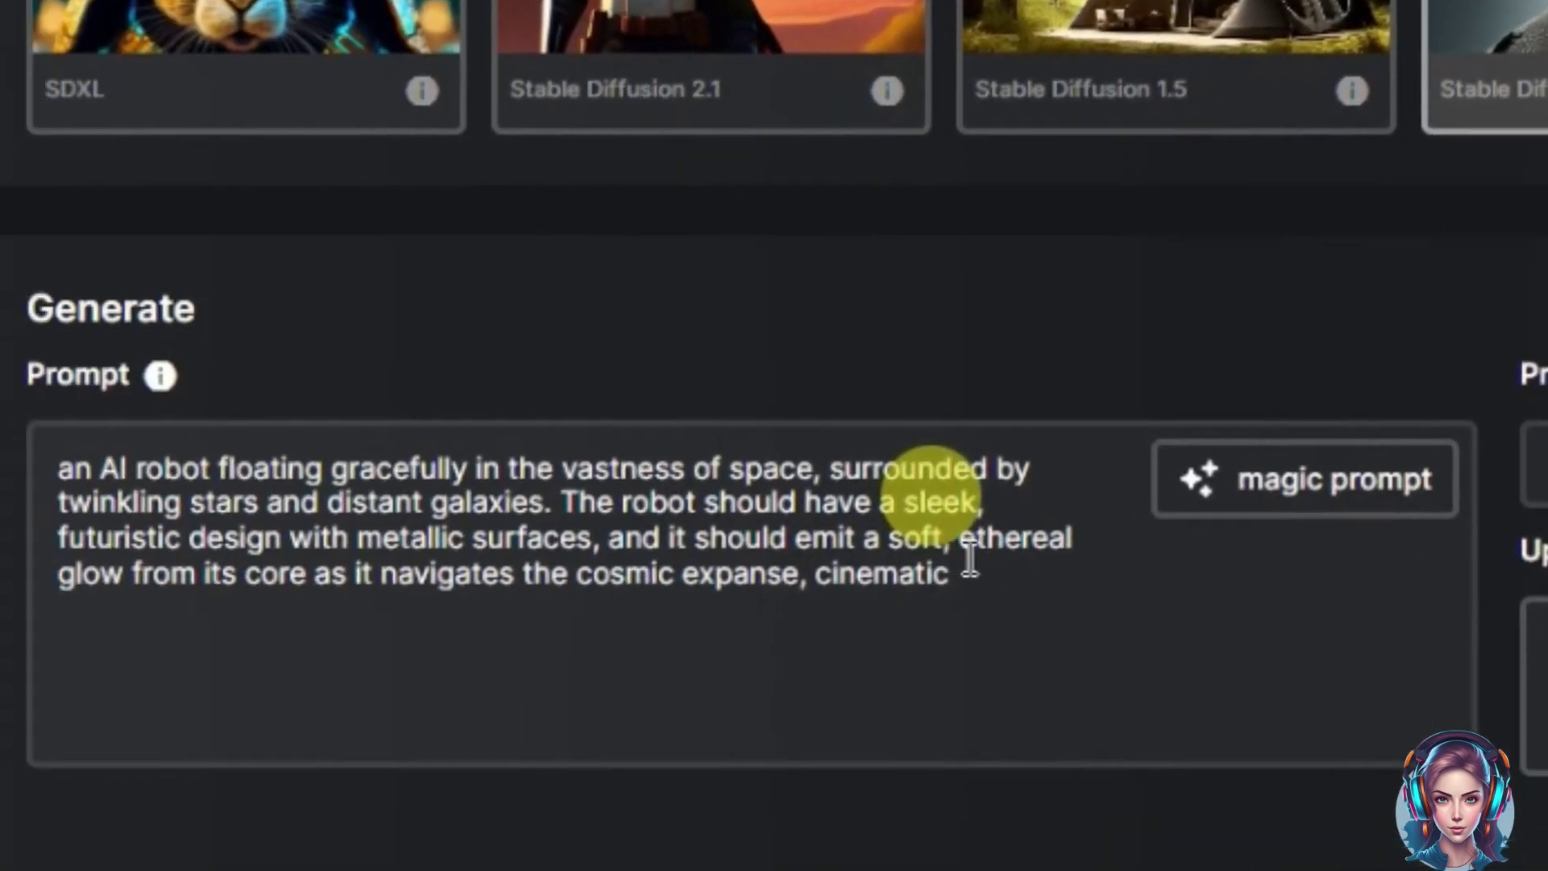
left_click_drag(978, 583, 33, 423)
key("BackSpace")
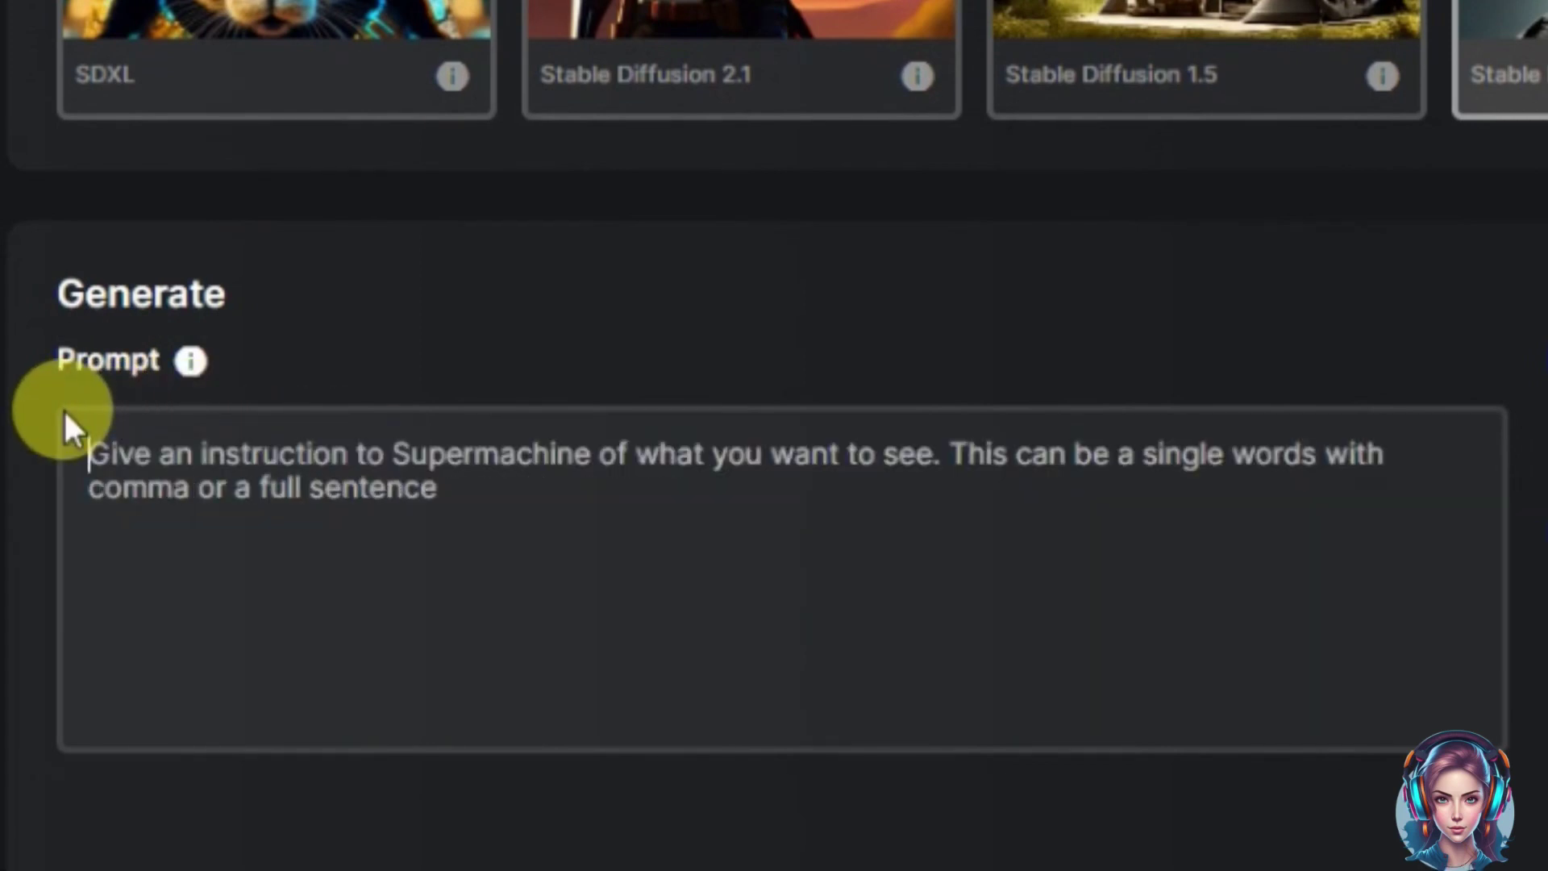
type("In a war, an ai robot killing a soldier, in the style of the new world order and robert klein, ultra realistic, cinematic lighting, cinematography, photorealistic, digital art, 8k")
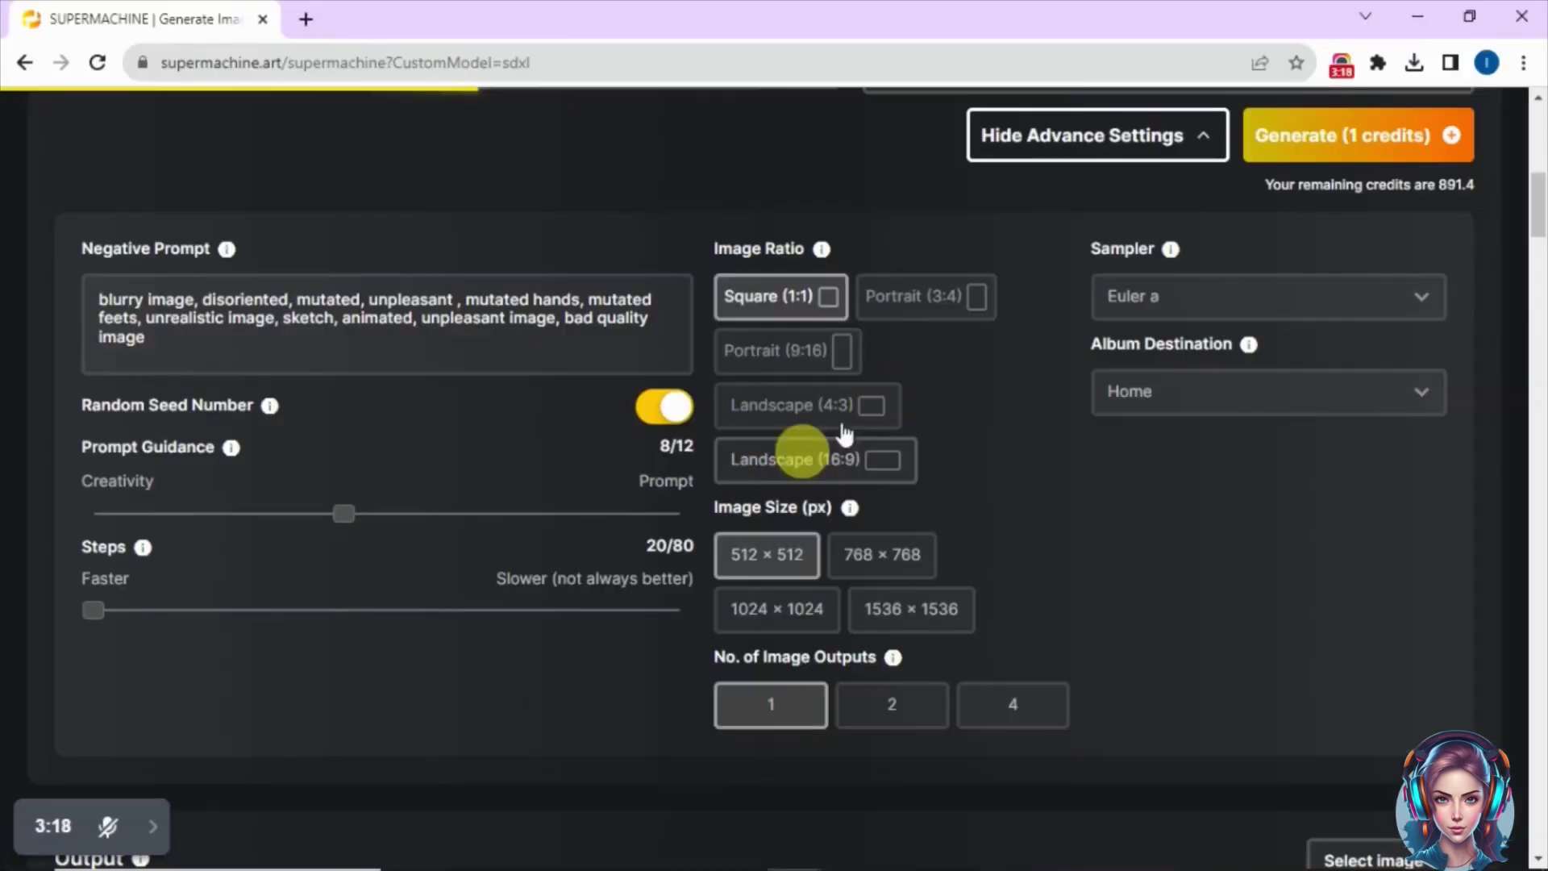
Step: Set the ratio to Landscape (16:9), the size to 1024 × 576 and the outputs to 4, and generate the war images
left_click(806, 451)
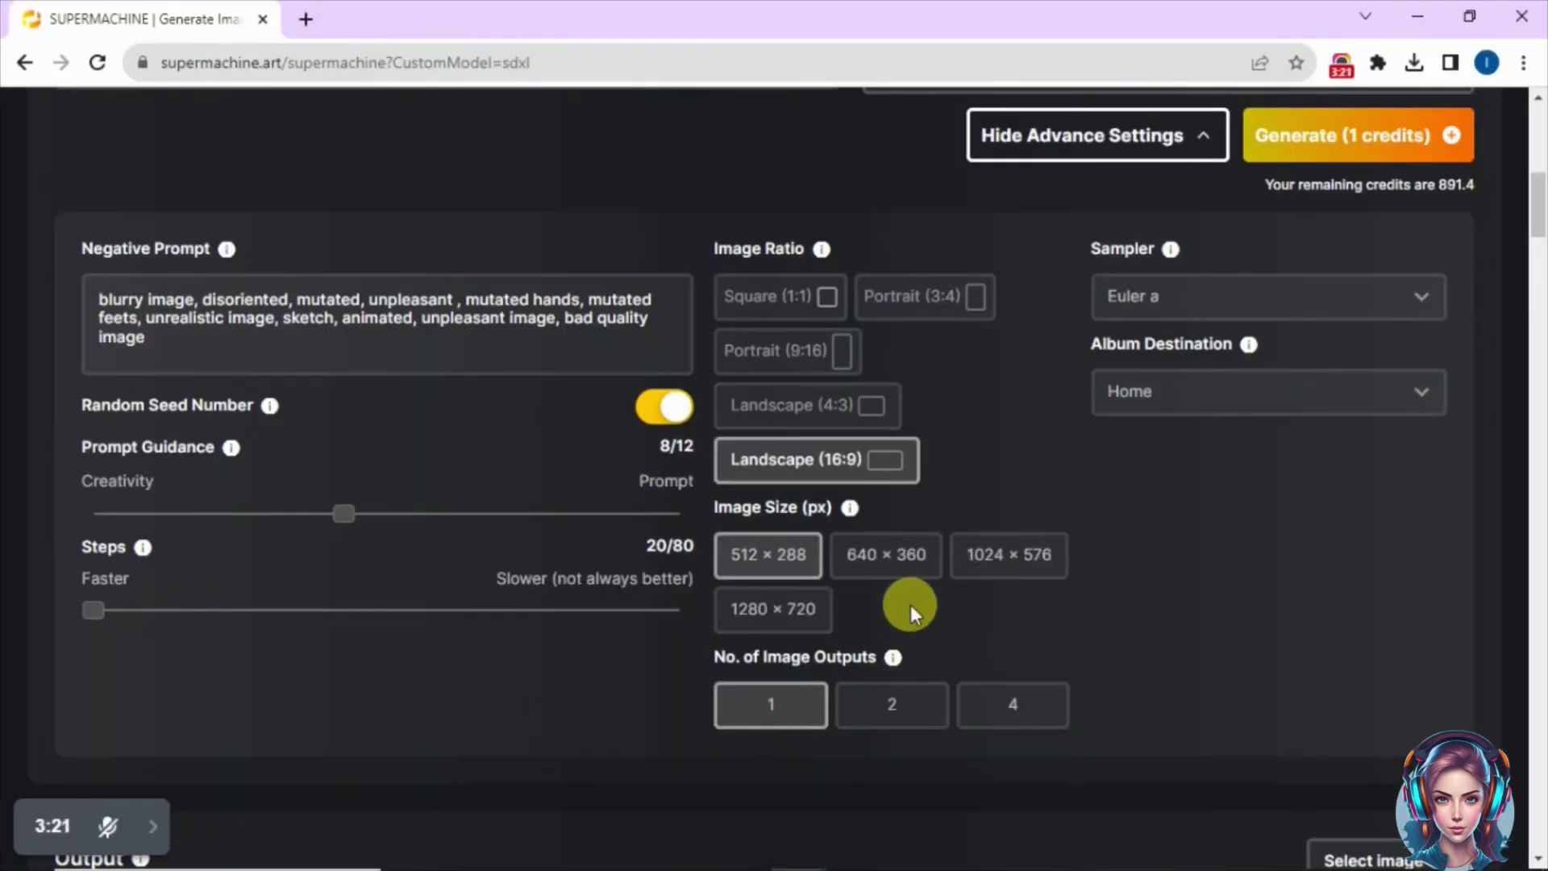
left_click(1010, 556)
left_click(1013, 704)
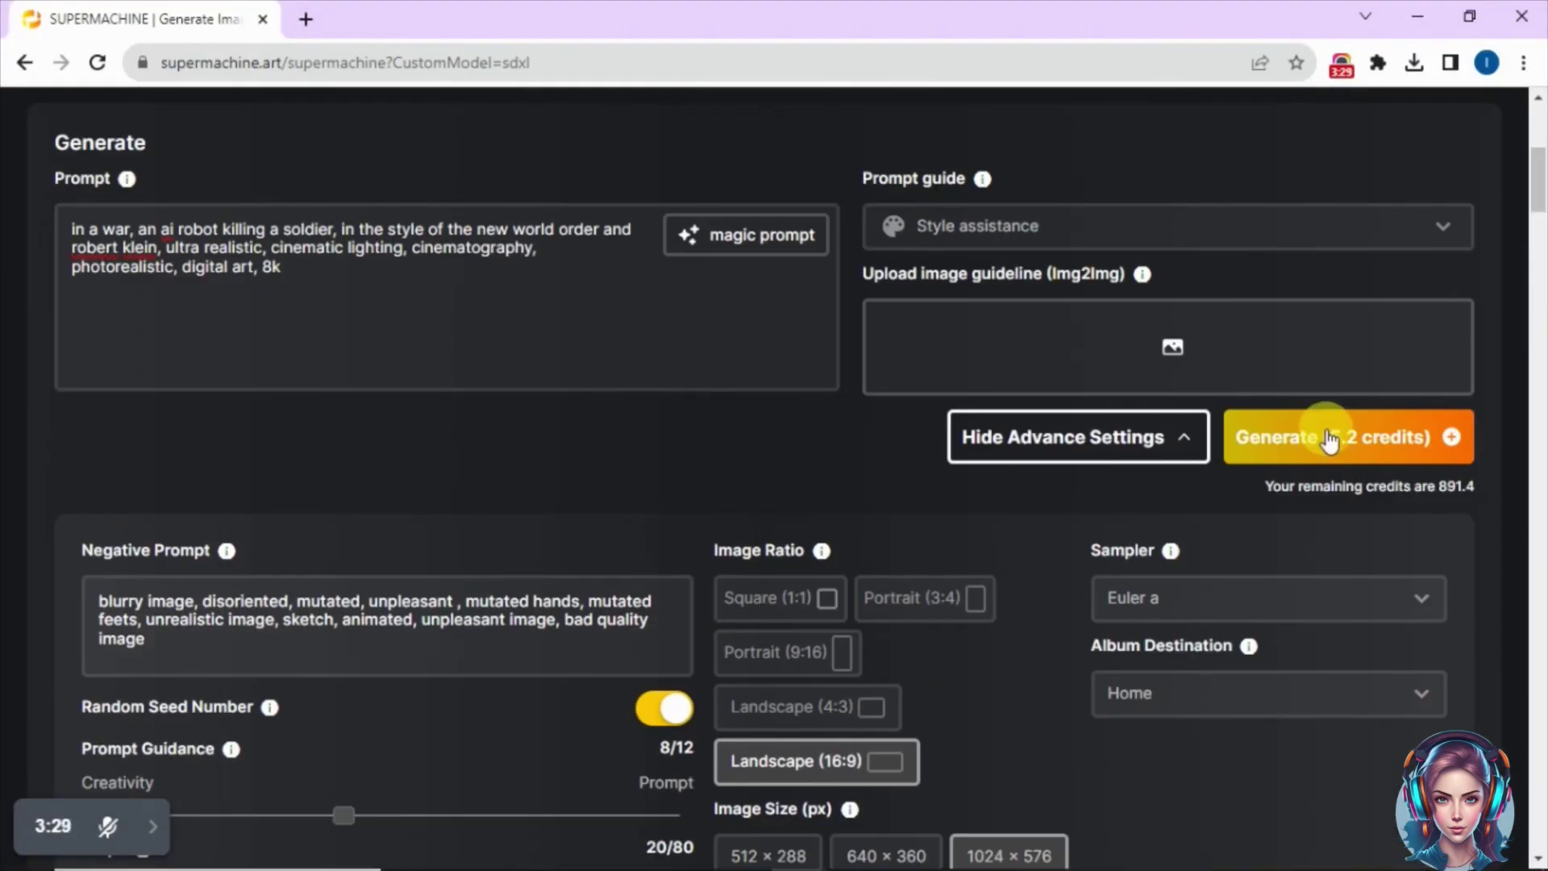
left_click(1308, 434)
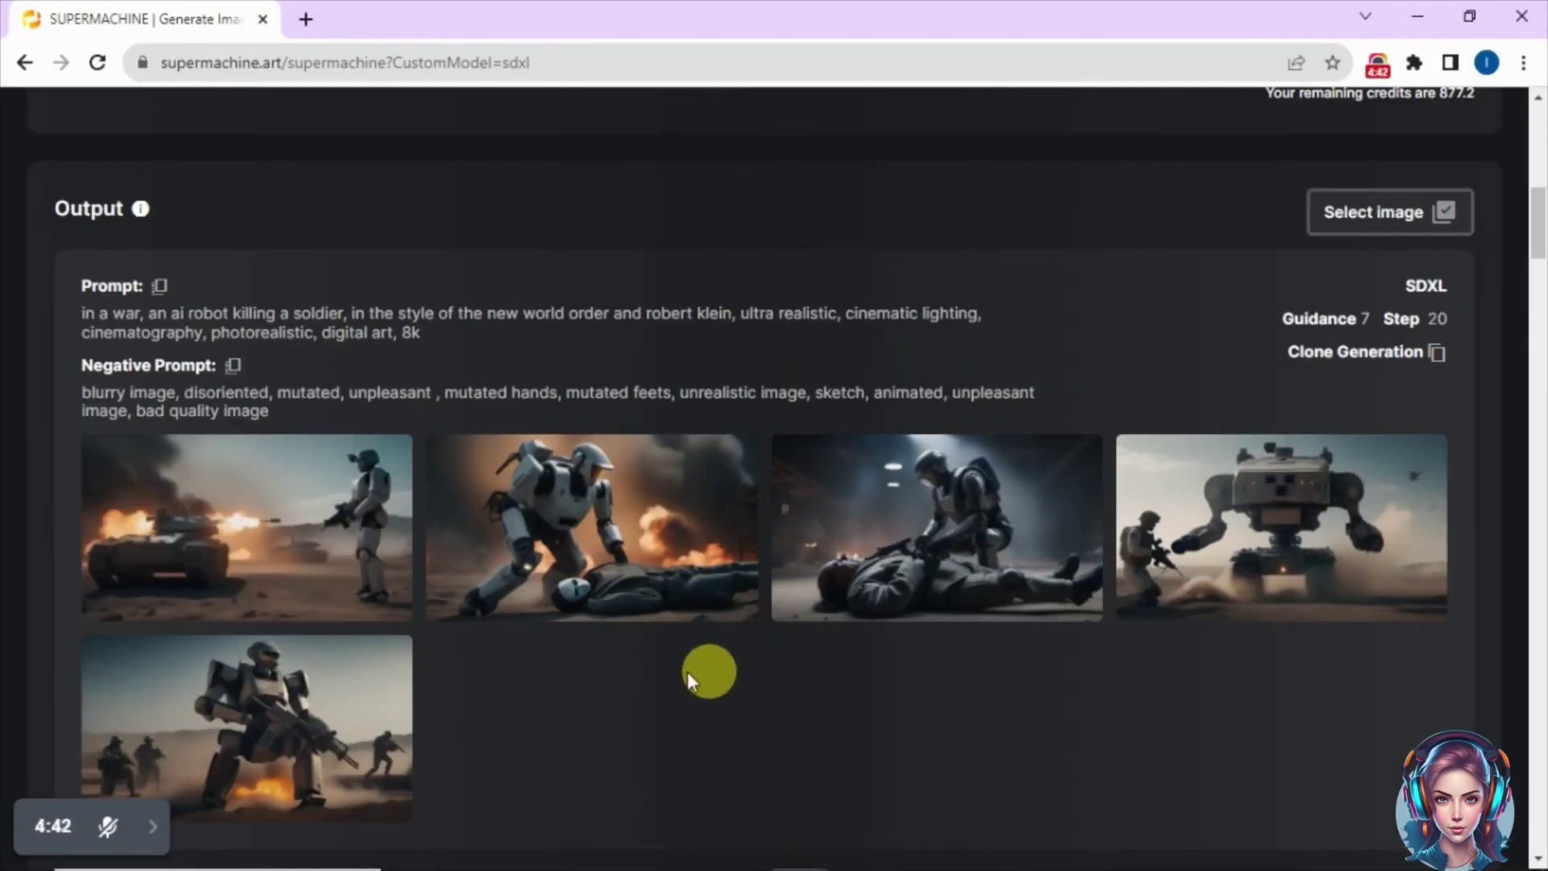
Step: View the second and third SDXL war images and check the prompt's "an ai robot killing a soldier" wording
left_click(606, 463)
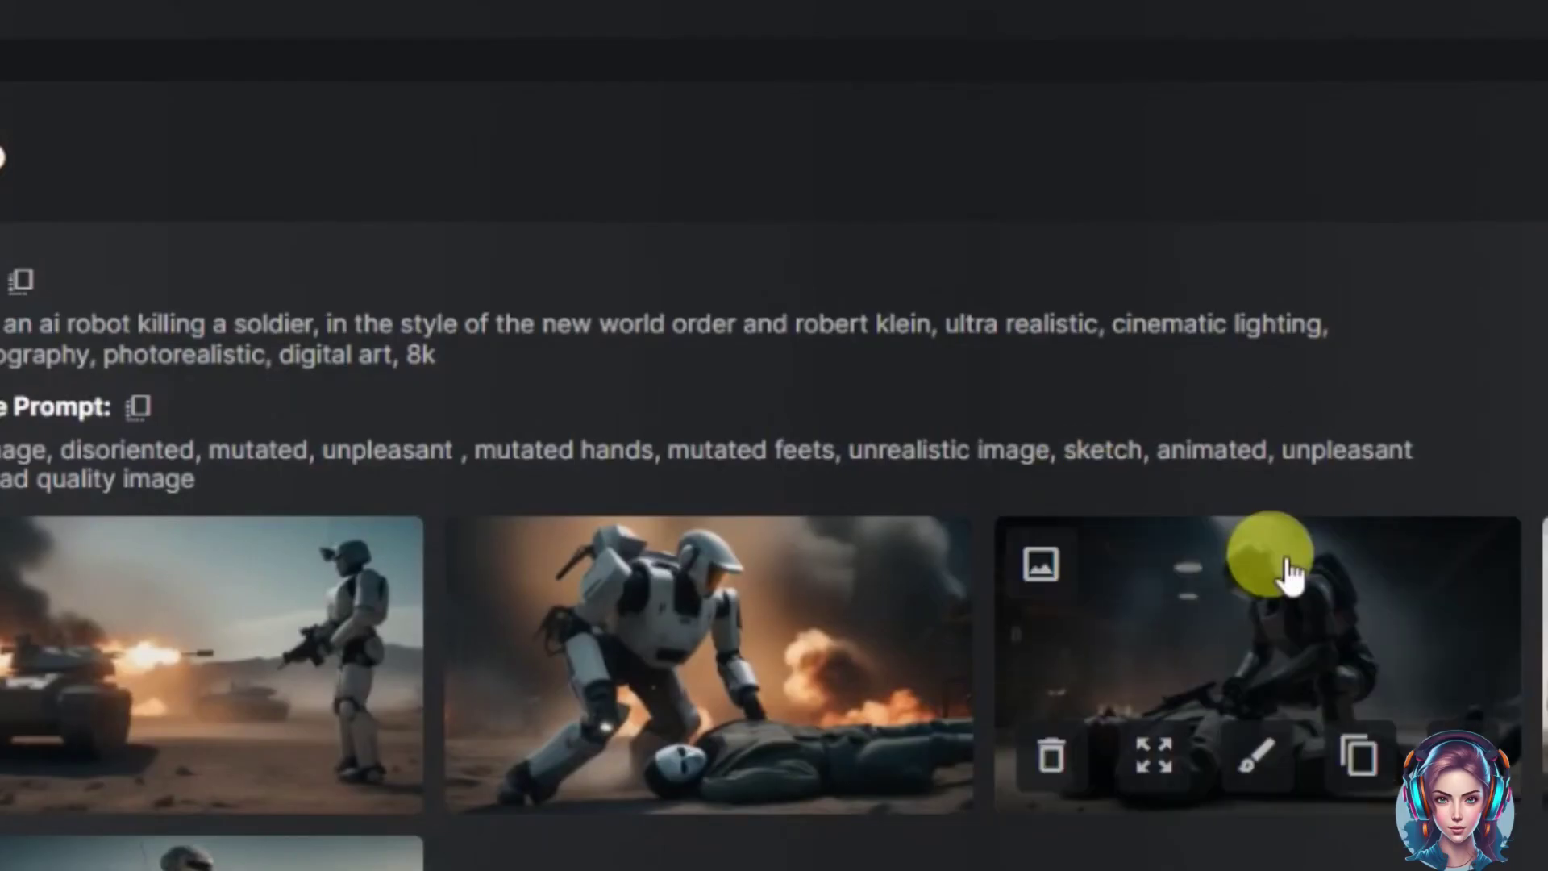
left_click(1175, 546)
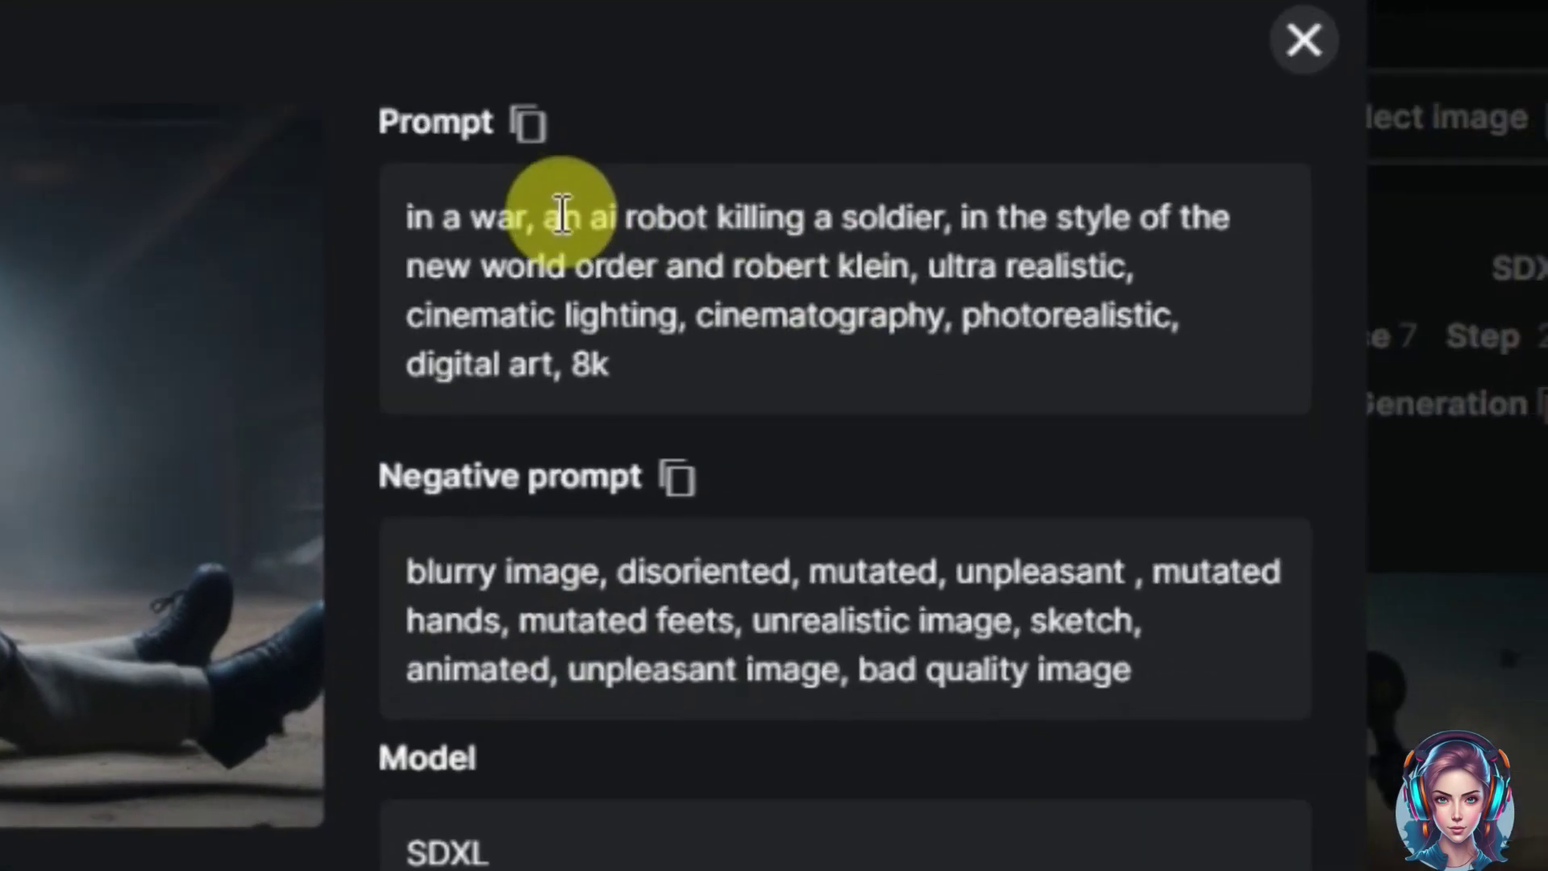
left_click_drag(545, 217, 952, 218)
left_click(1013, 387)
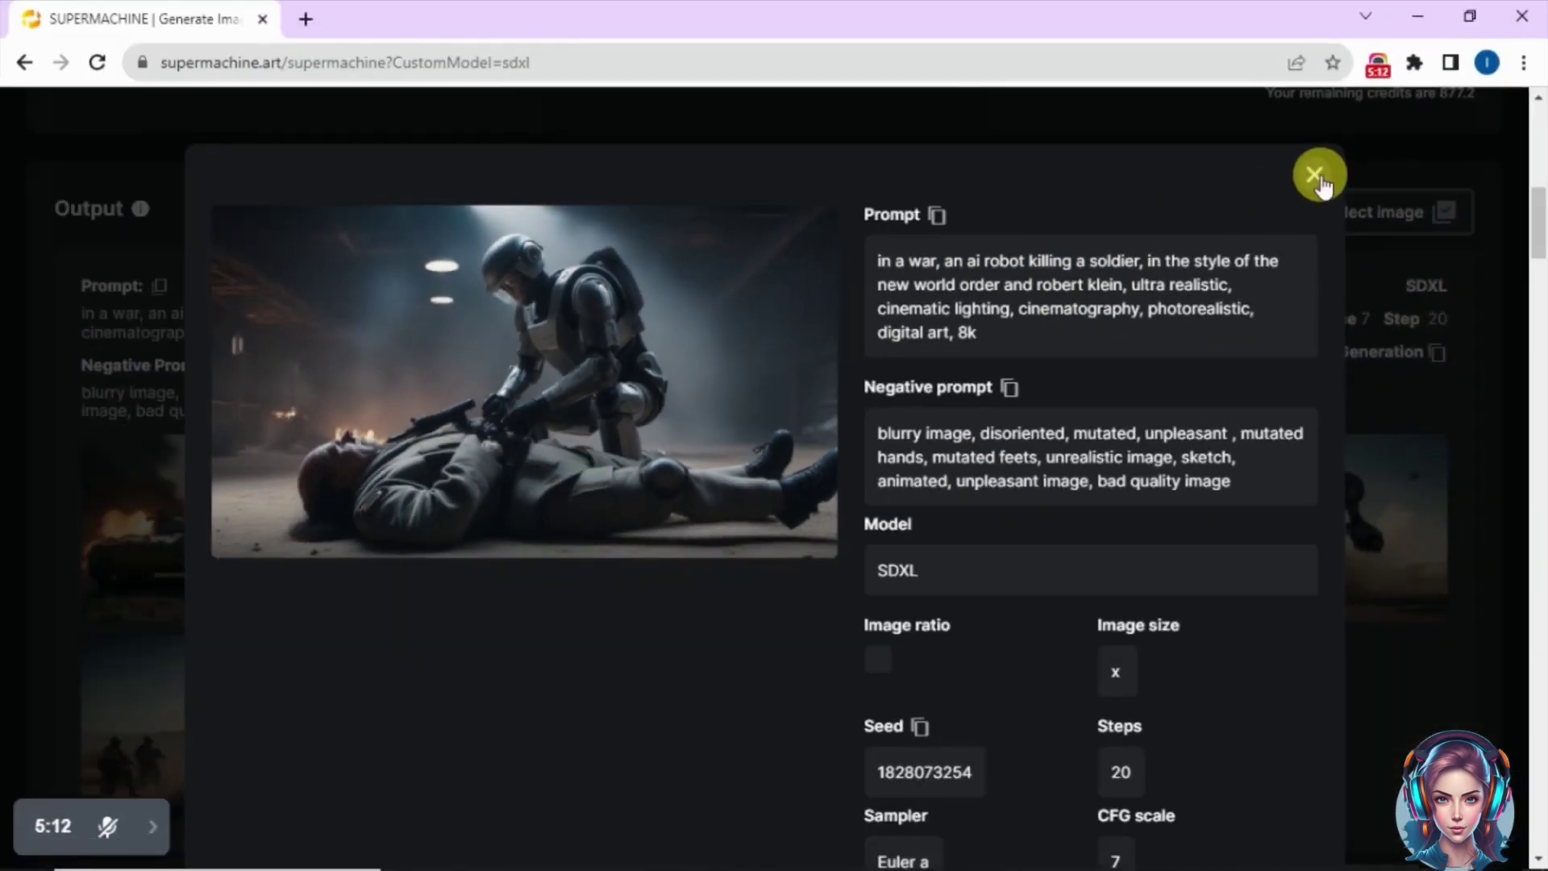
left_click(1304, 40)
Step: Open the details of the fifth SDXL war image, download it and close the details
left_click(271, 650)
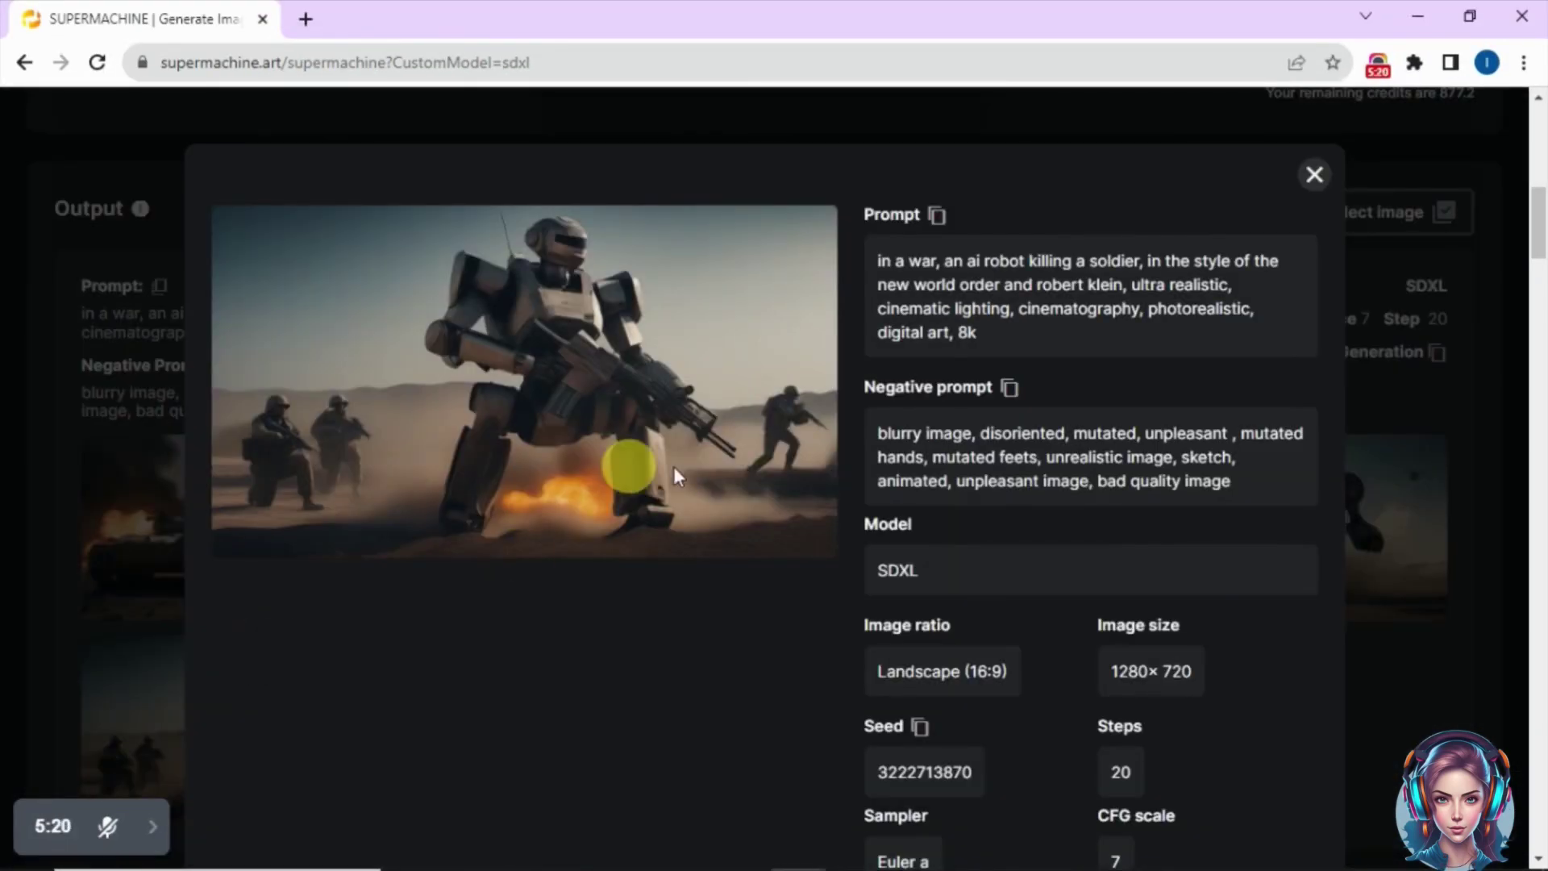
scroll(605, 504, "down", 3)
left_click(927, 726)
left_click(1388, 405)
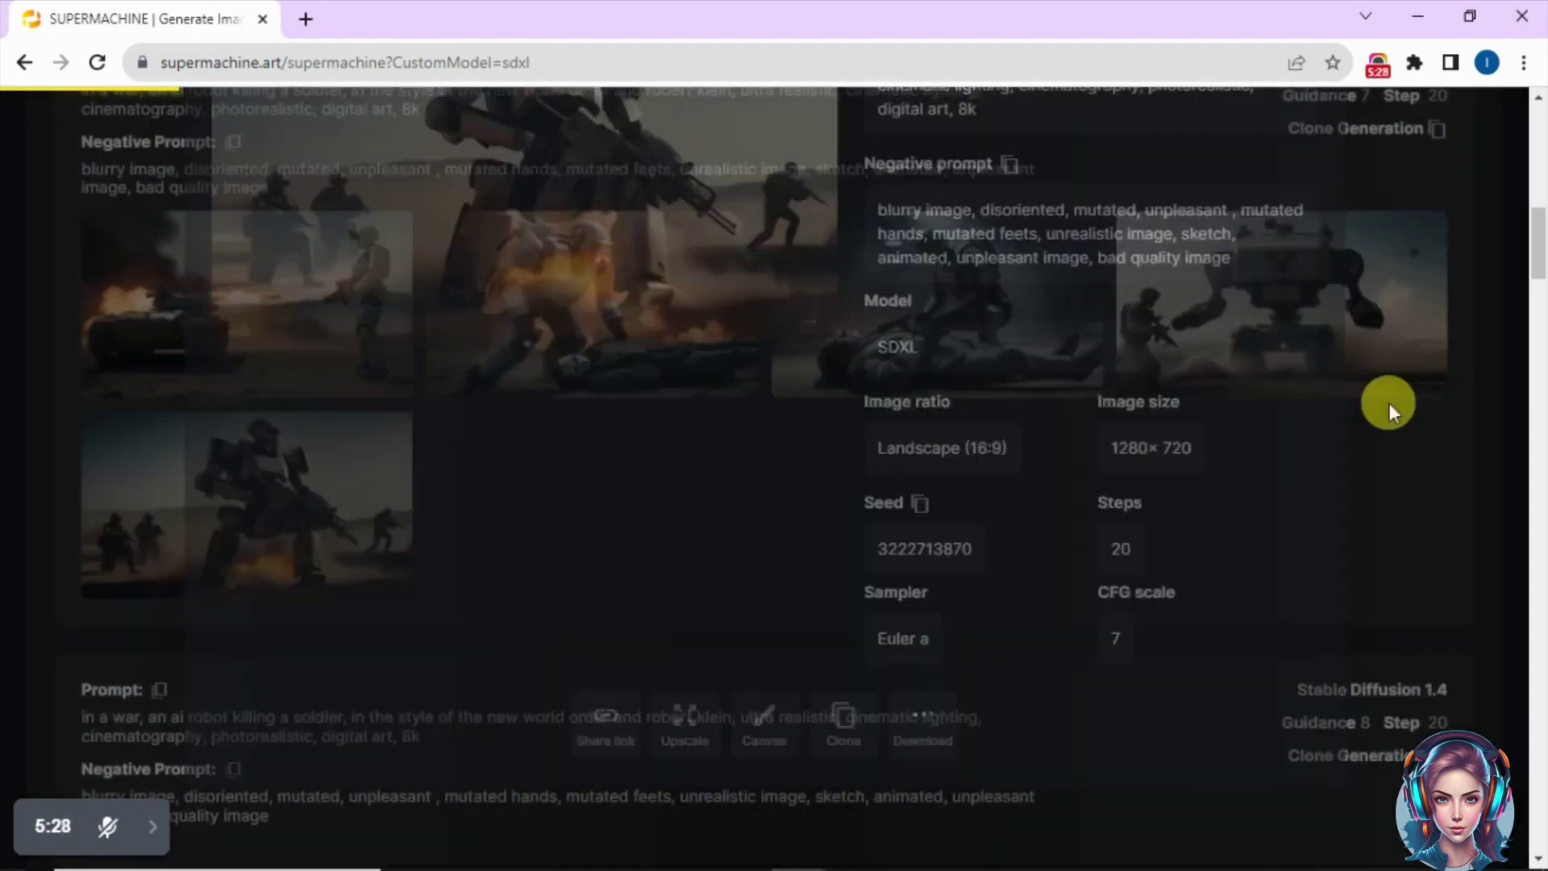
Step: Browse the full list of models available for generation
left_click_drag(1536, 267, 1536, 226)
left_click(1422, 290)
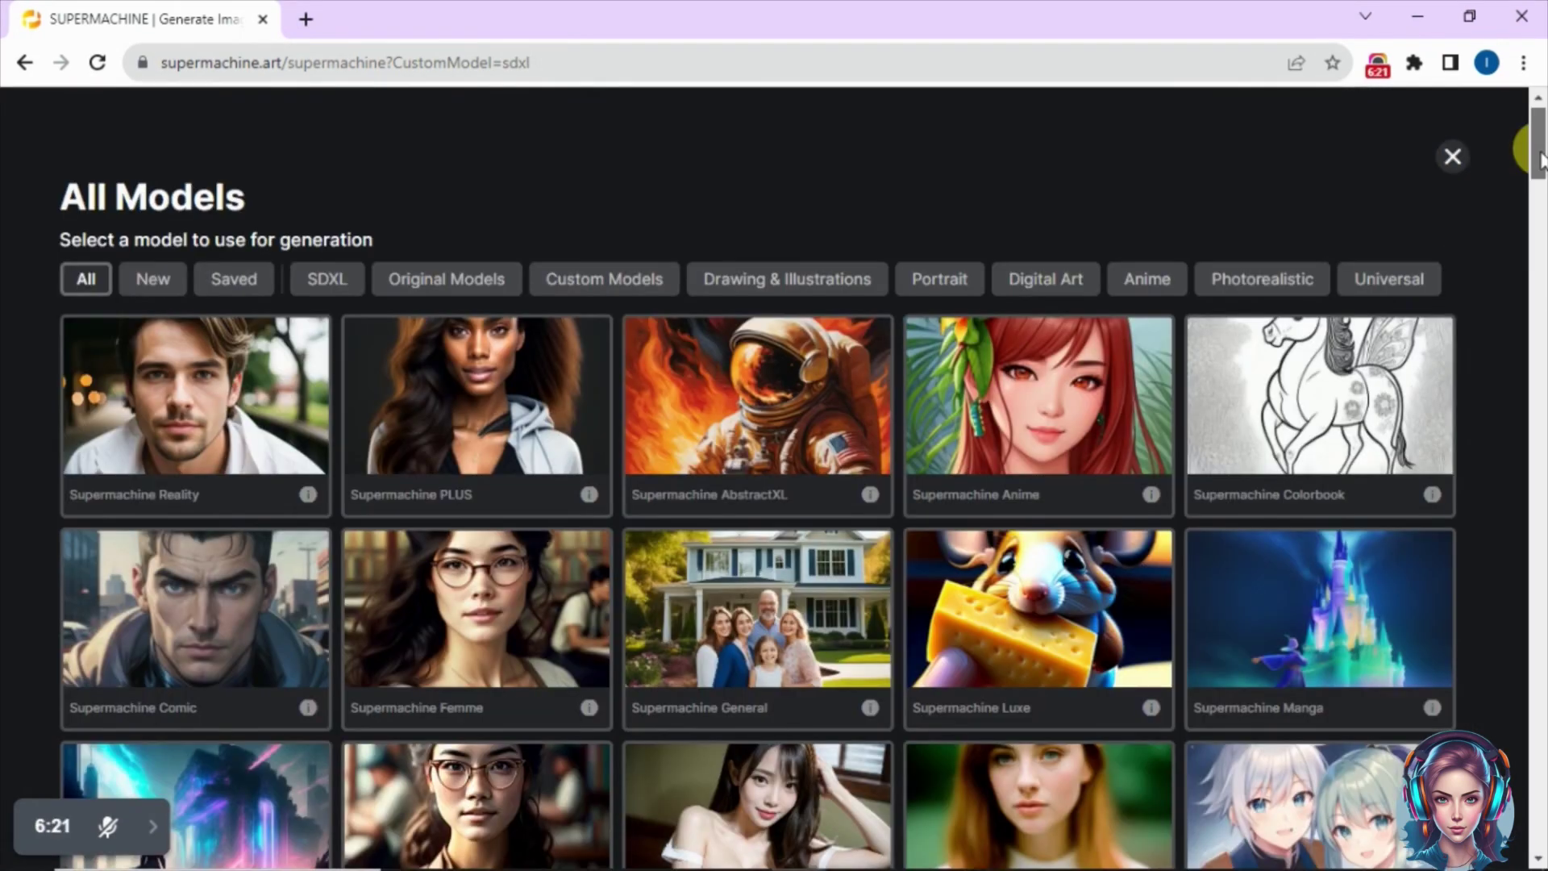
left_click_drag(1536, 137, 1536, 193)
left_click(1295, 649)
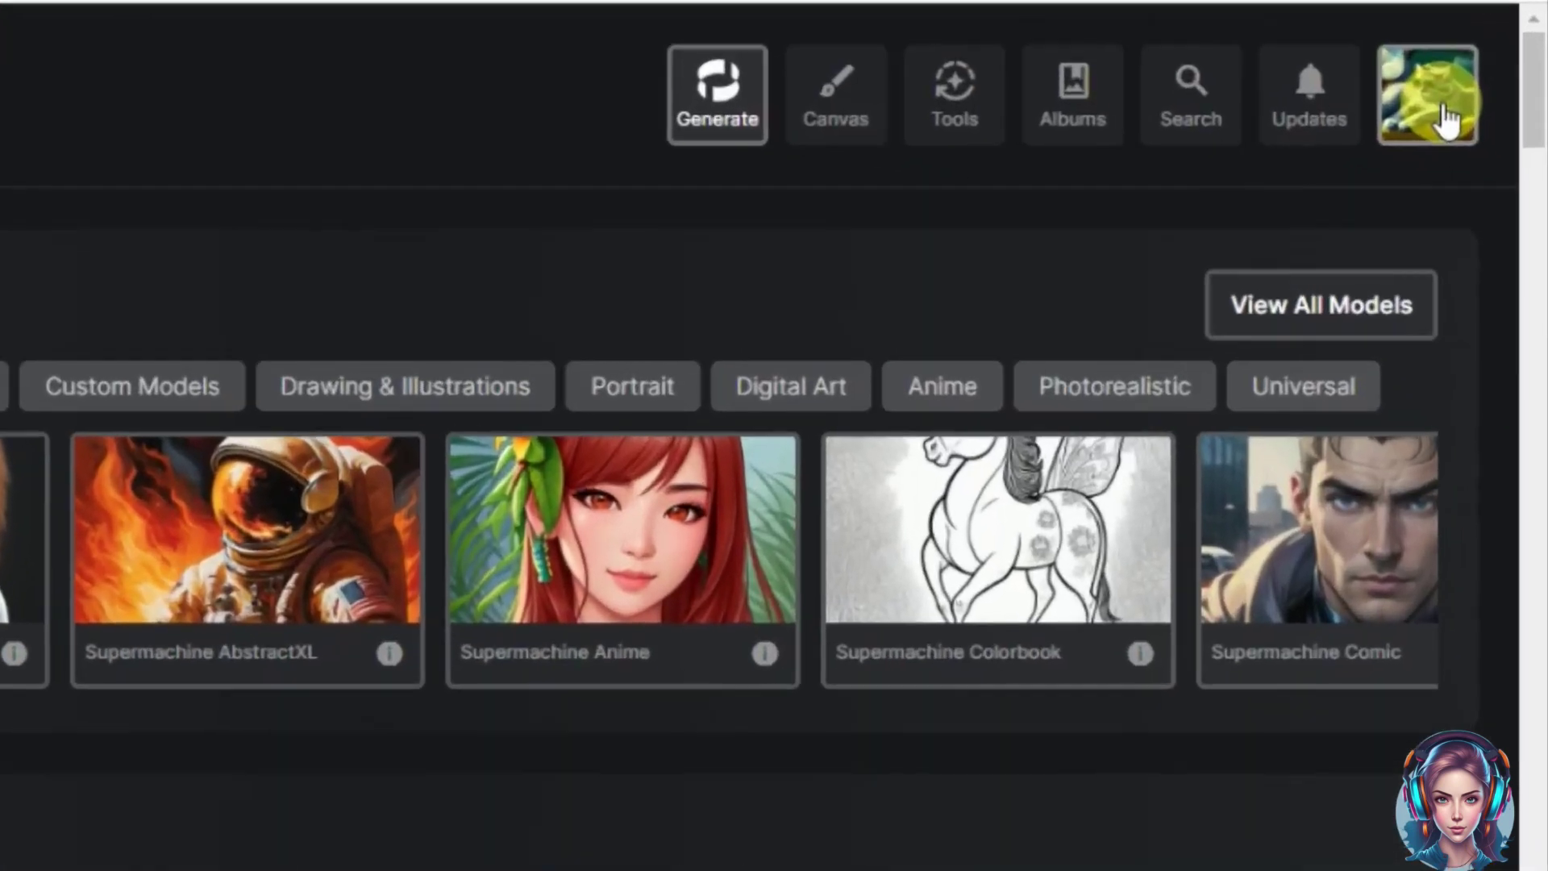
Step: Open the Consistent Characters page from the account options and highlight "Consistent Characters" in its heading
left_click(1443, 117)
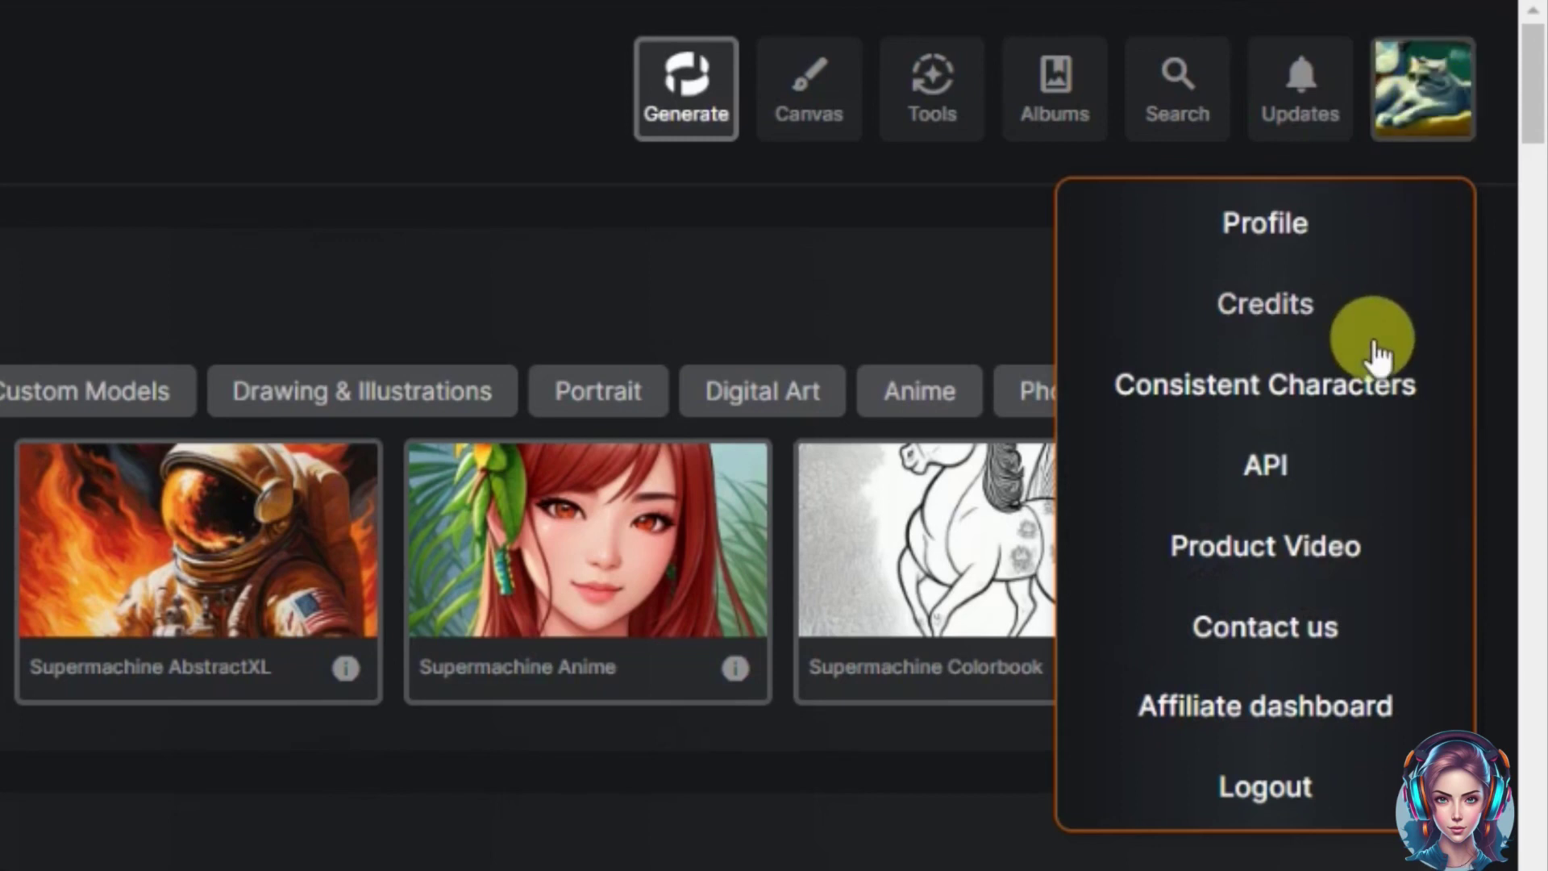
left_click(1266, 395)
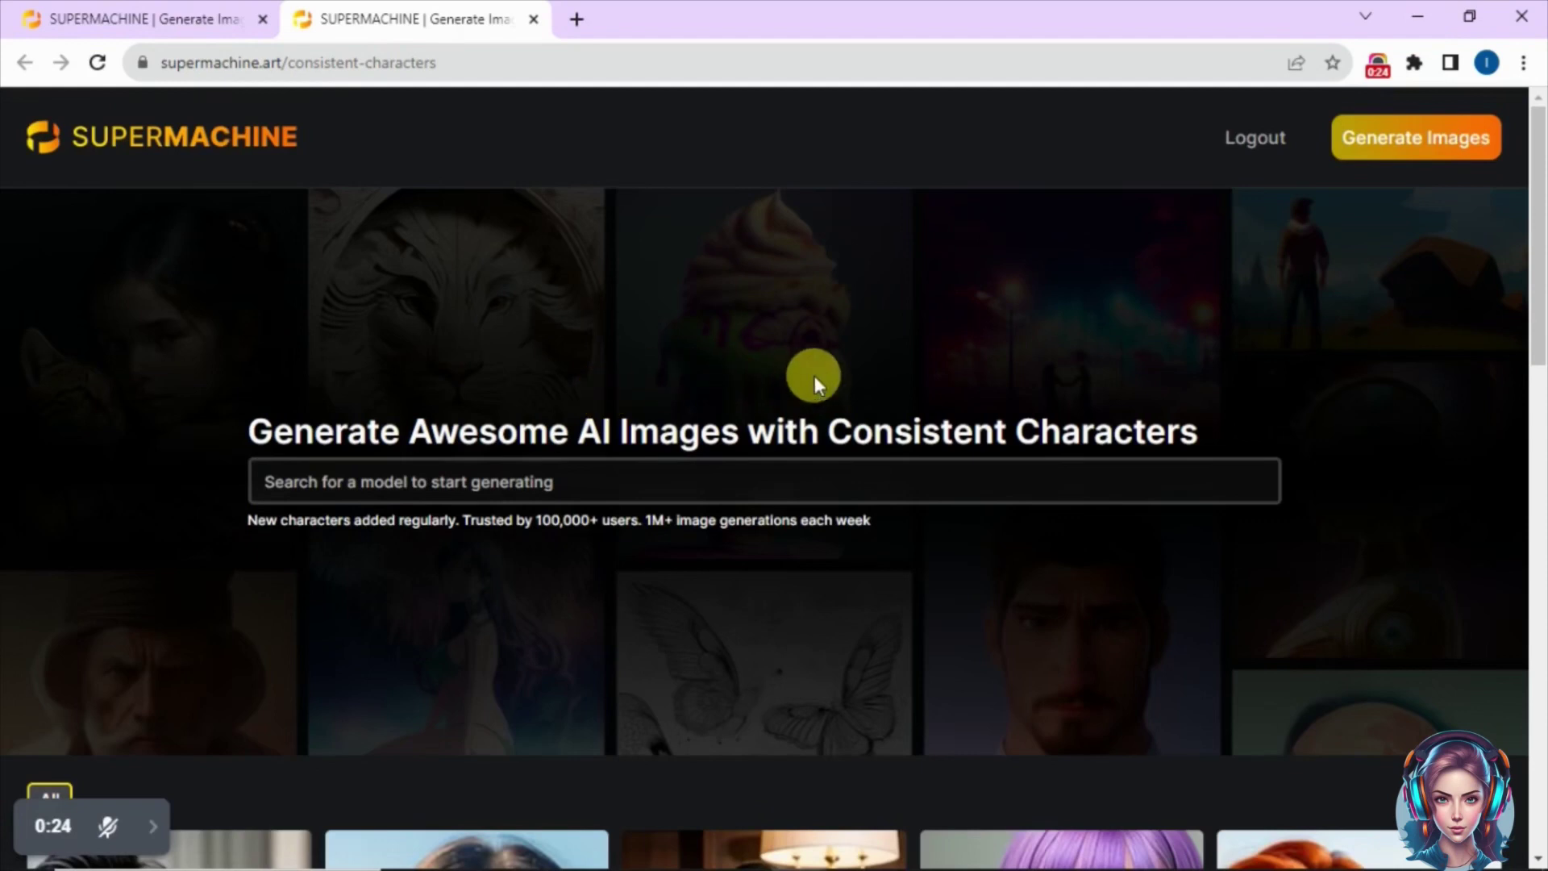
left_click_drag(826, 430, 1236, 447)
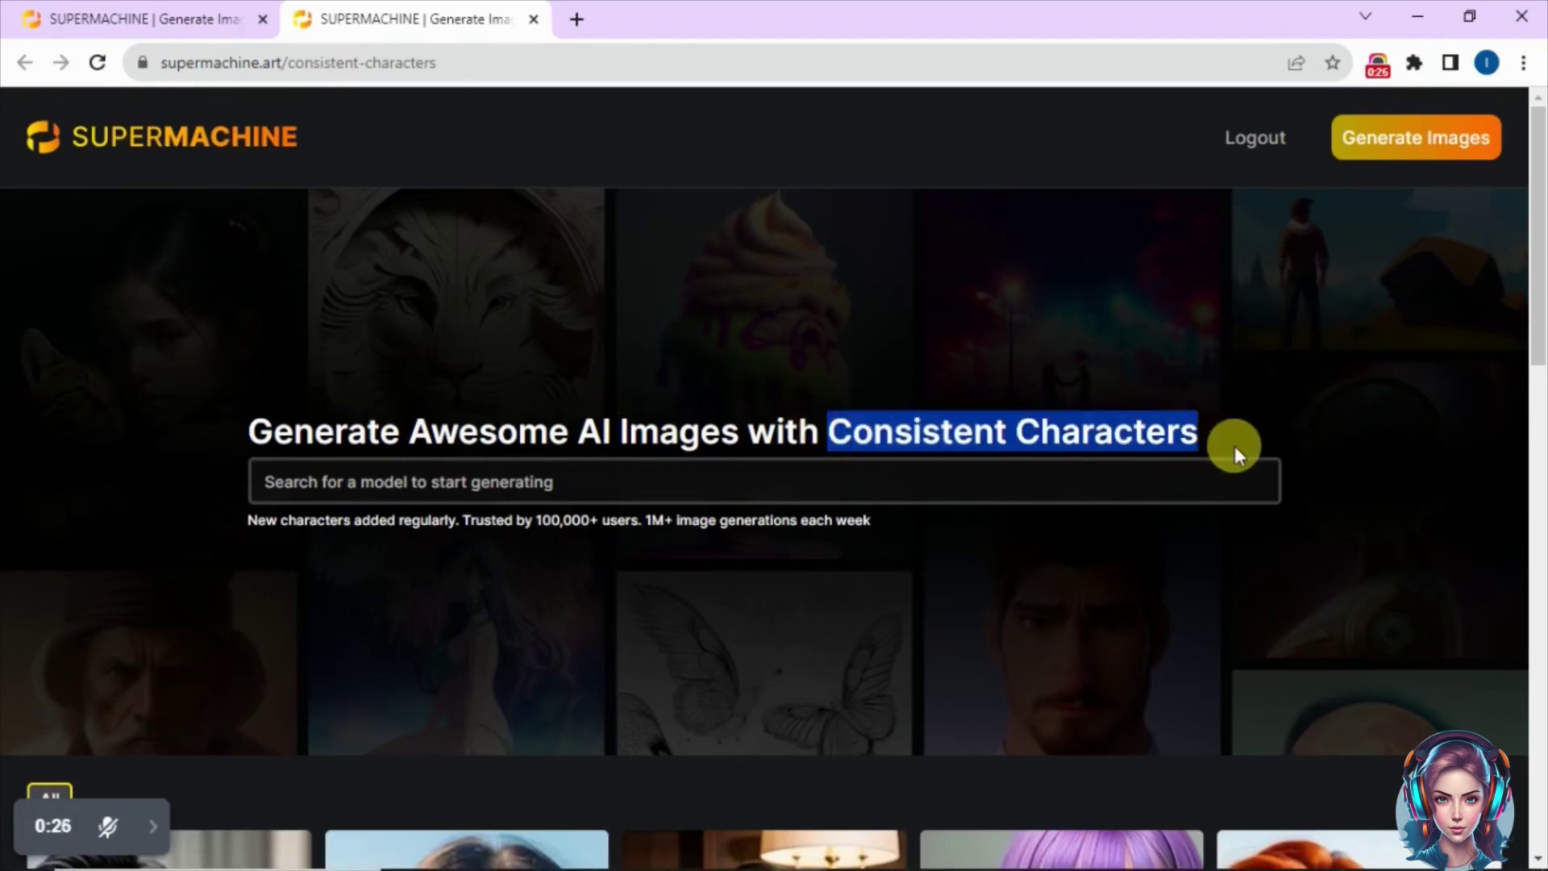
left_click(1337, 433)
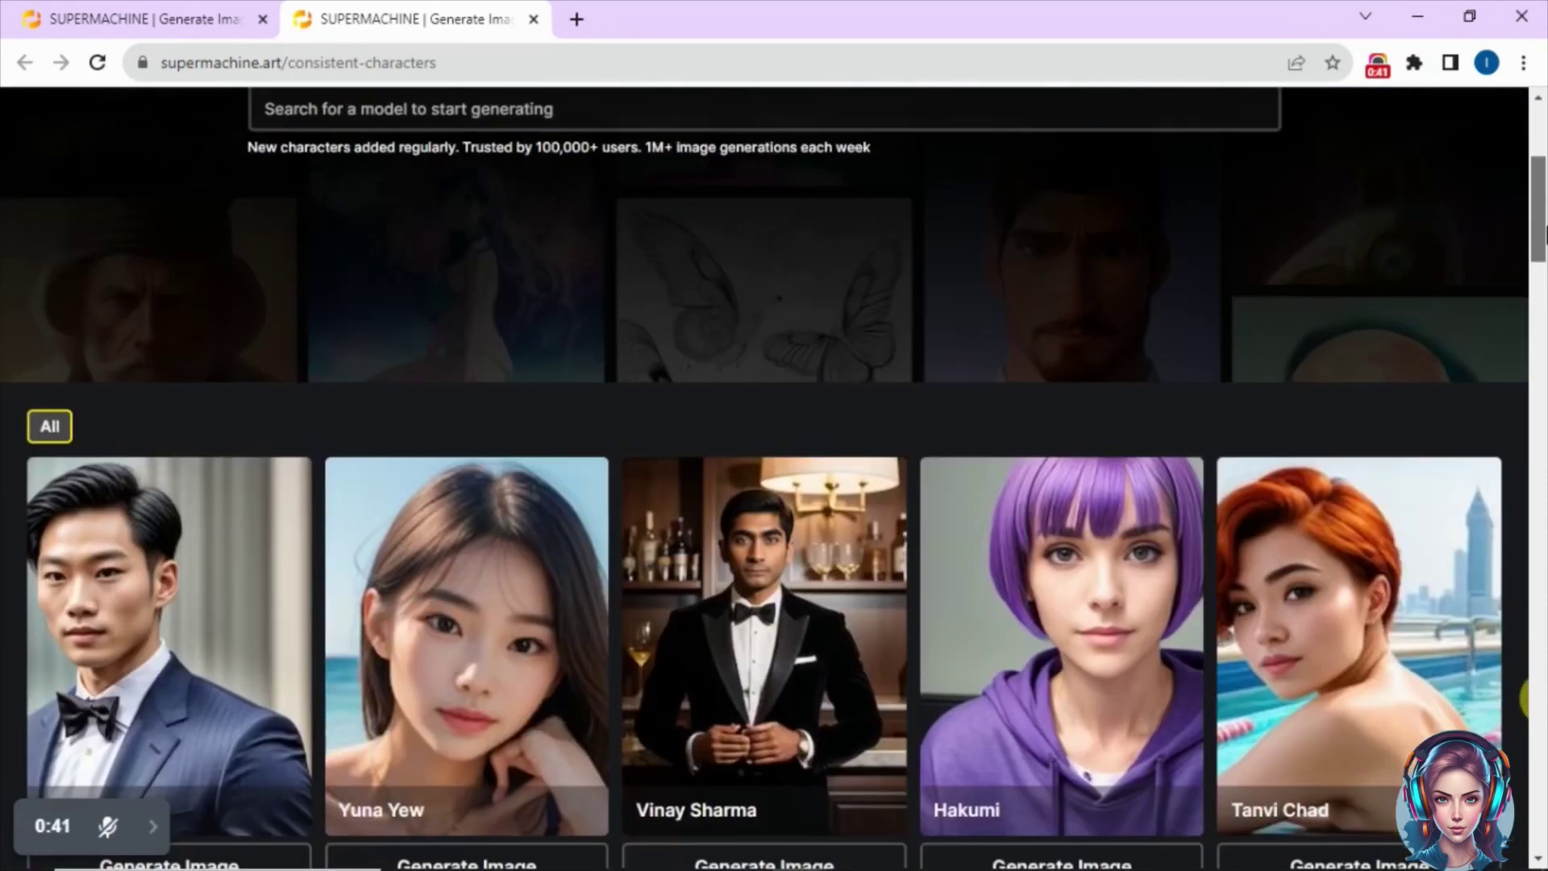
Step: Examine the gallery of available consistent characters from beginning to end
scroll(1541, 700, "down", 2)
scroll(1537, 700, "down", 10)
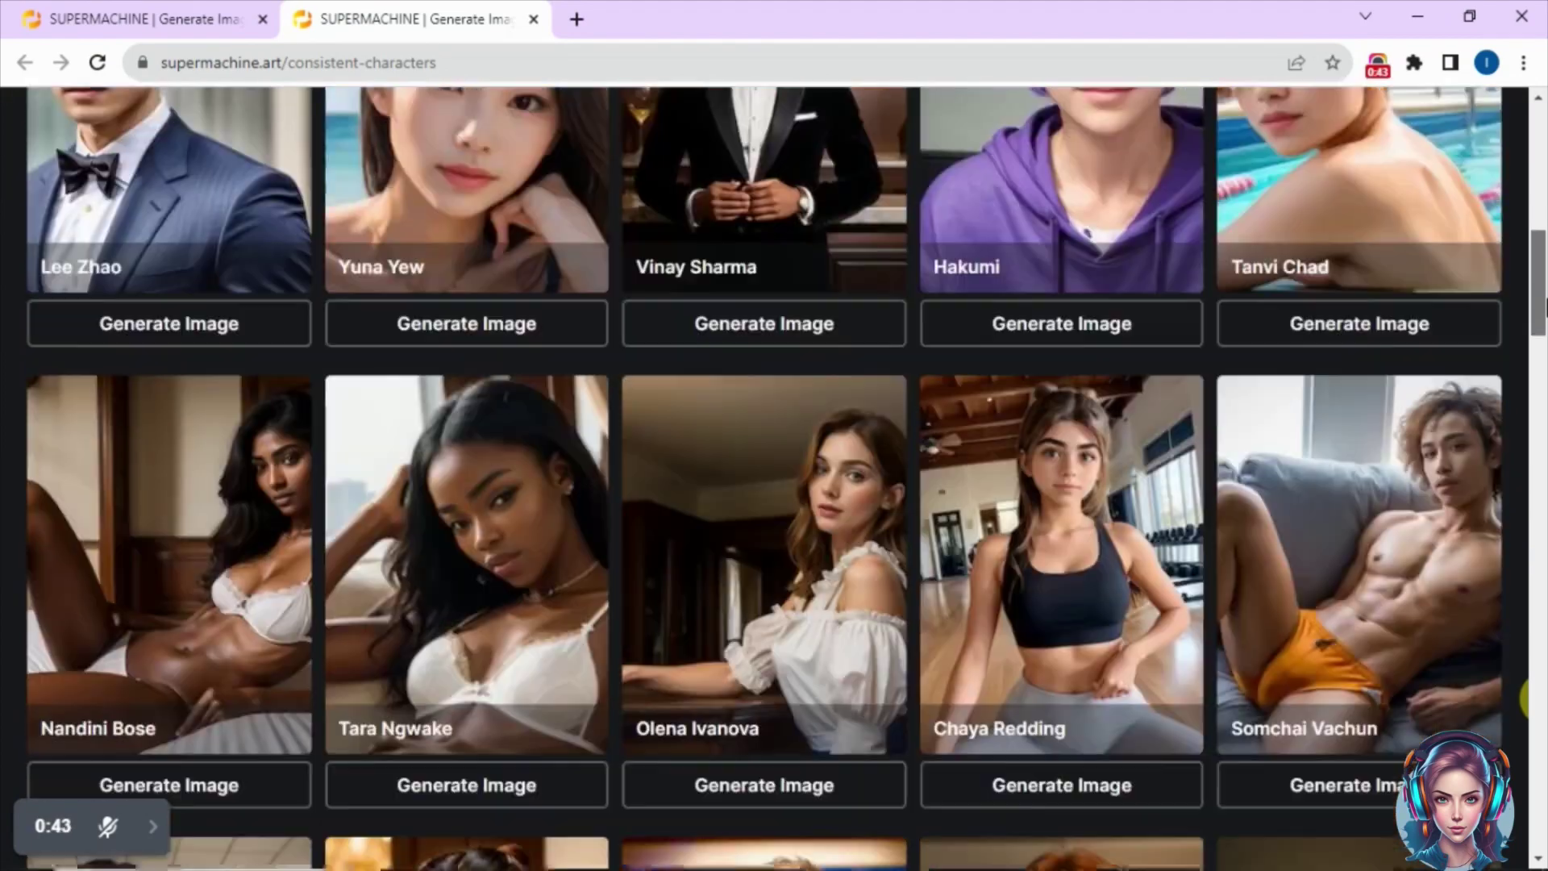
scroll(1524, 700, "down", 6)
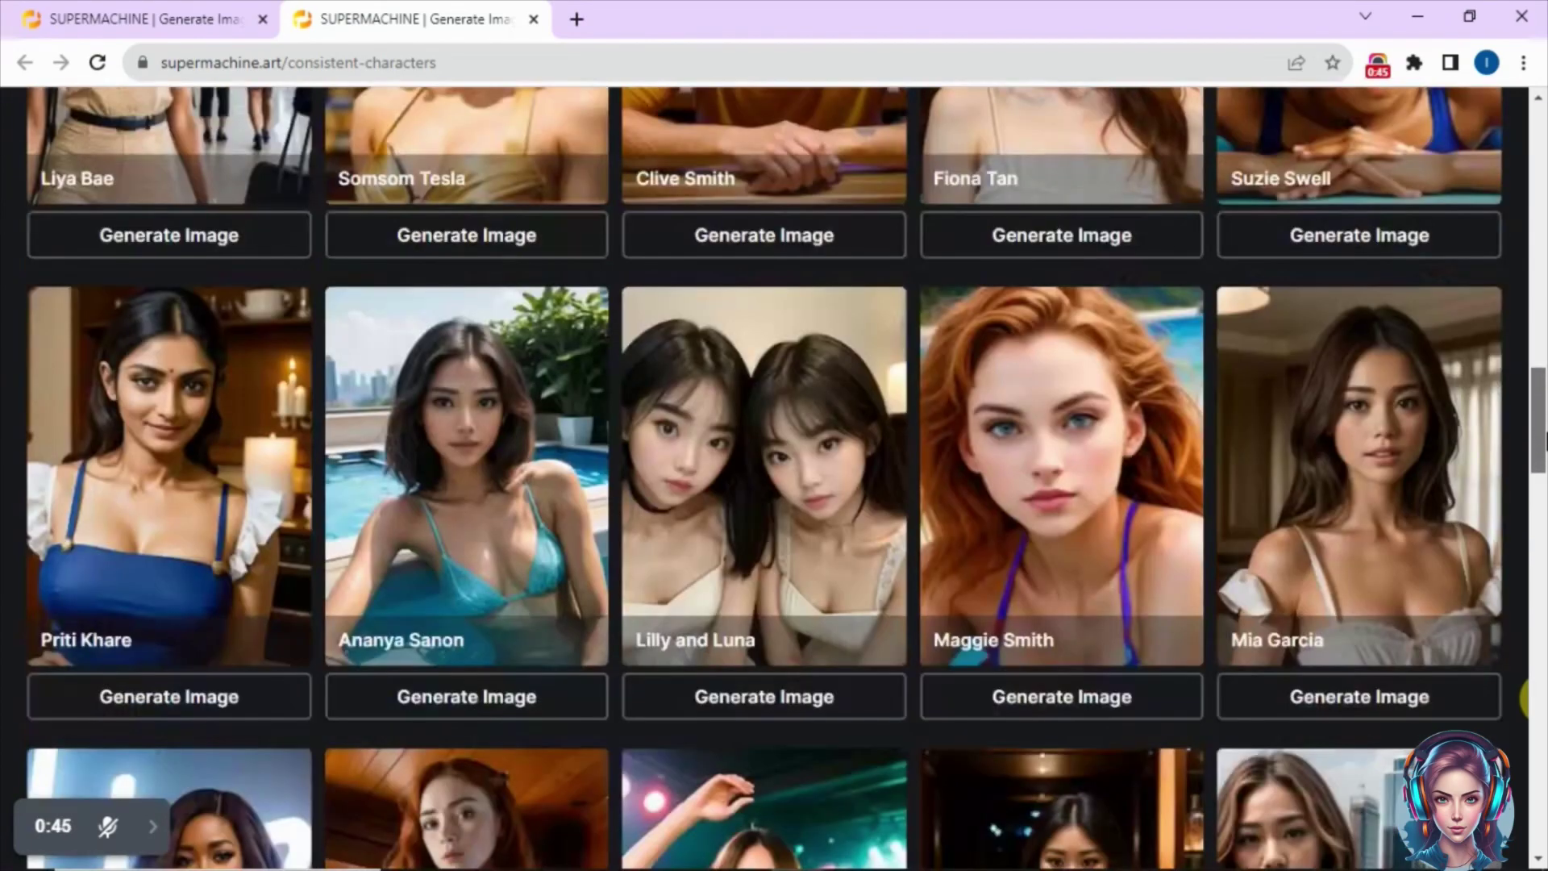
scroll(1524, 700, "down", 10)
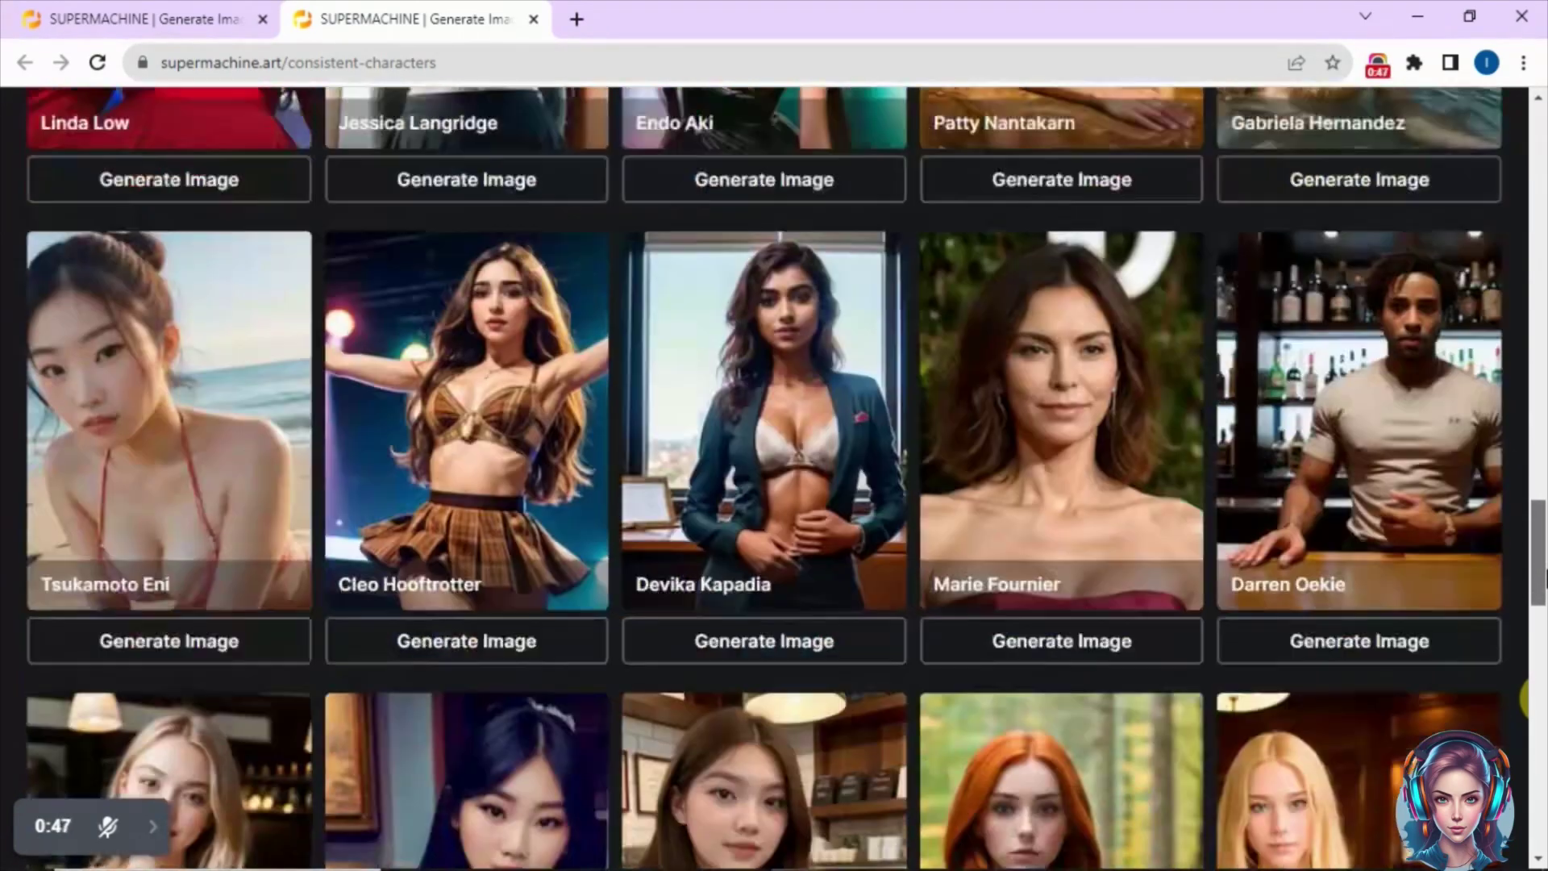
scroll(1527, 700, "down", 7)
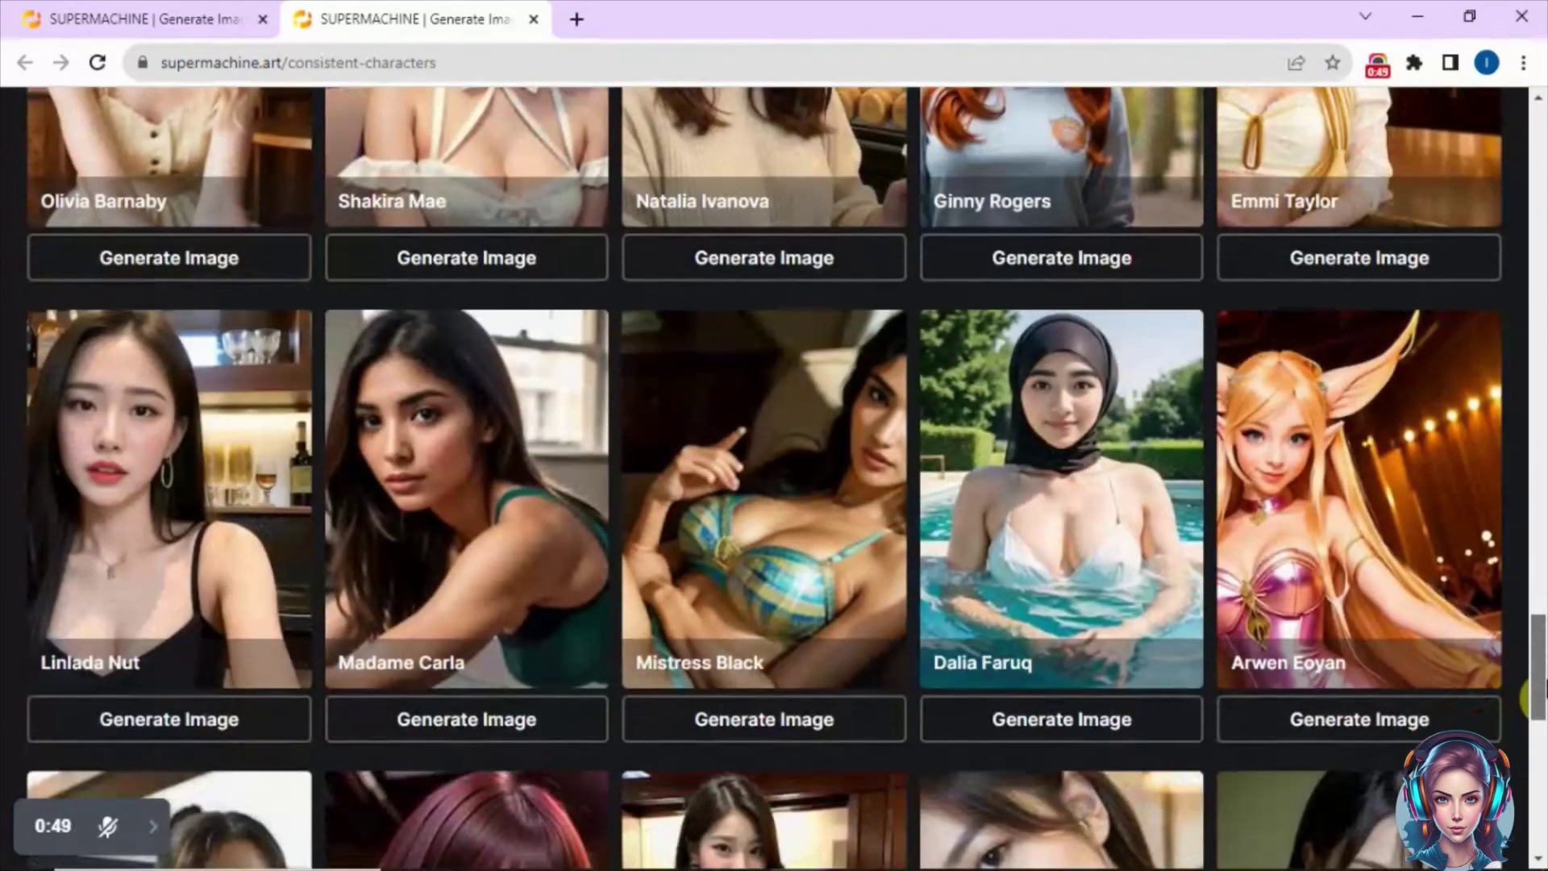
scroll(1526, 700, "down", 5)
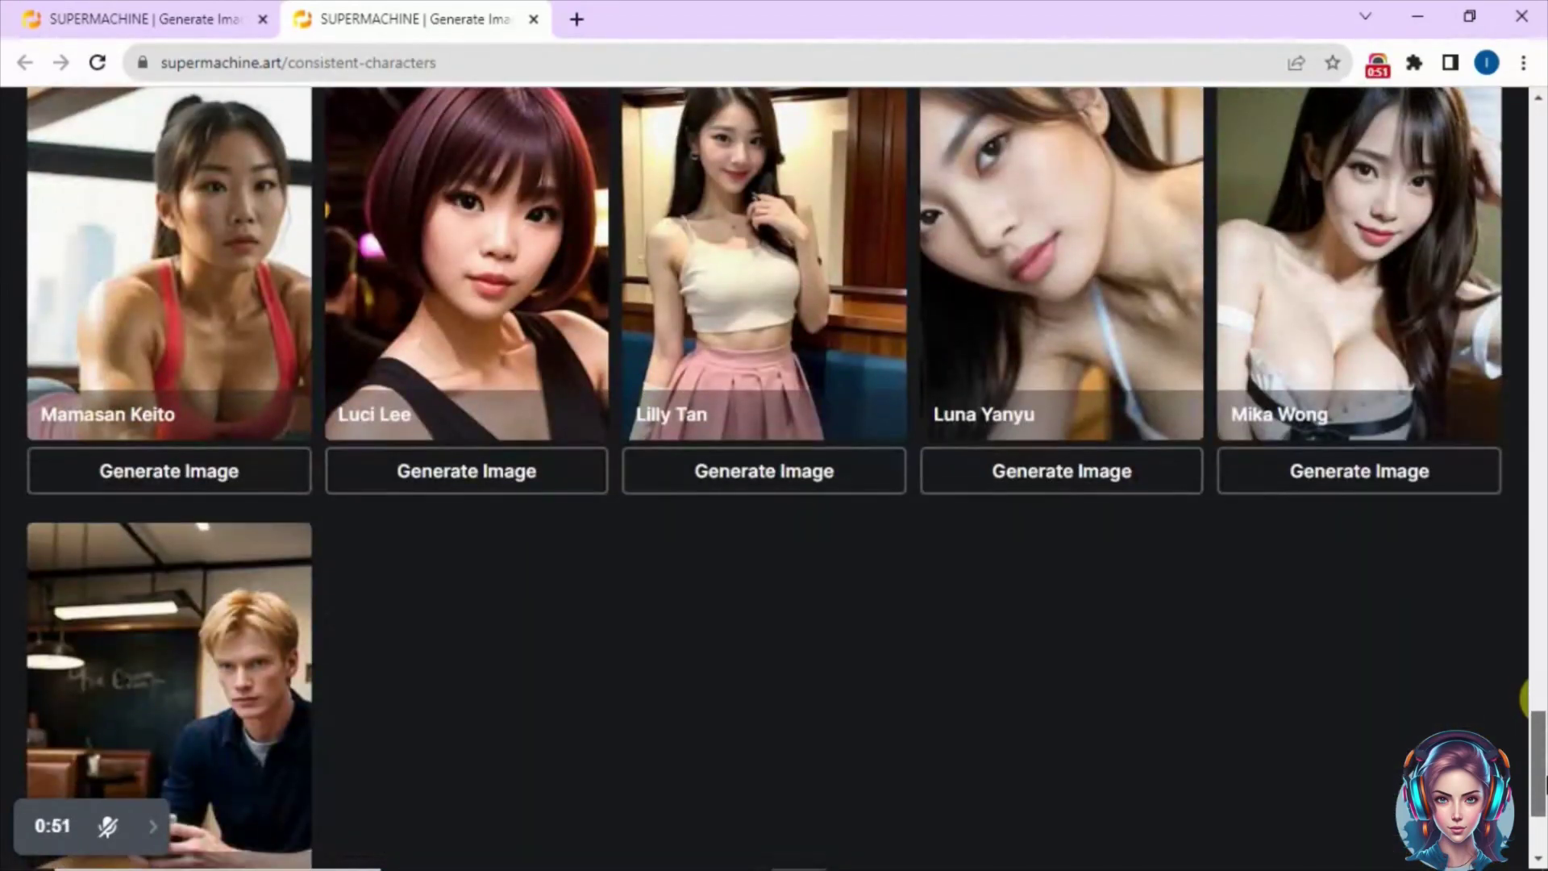
scroll(1525, 700, "up", 5)
scroll(1527, 700, "up", 5)
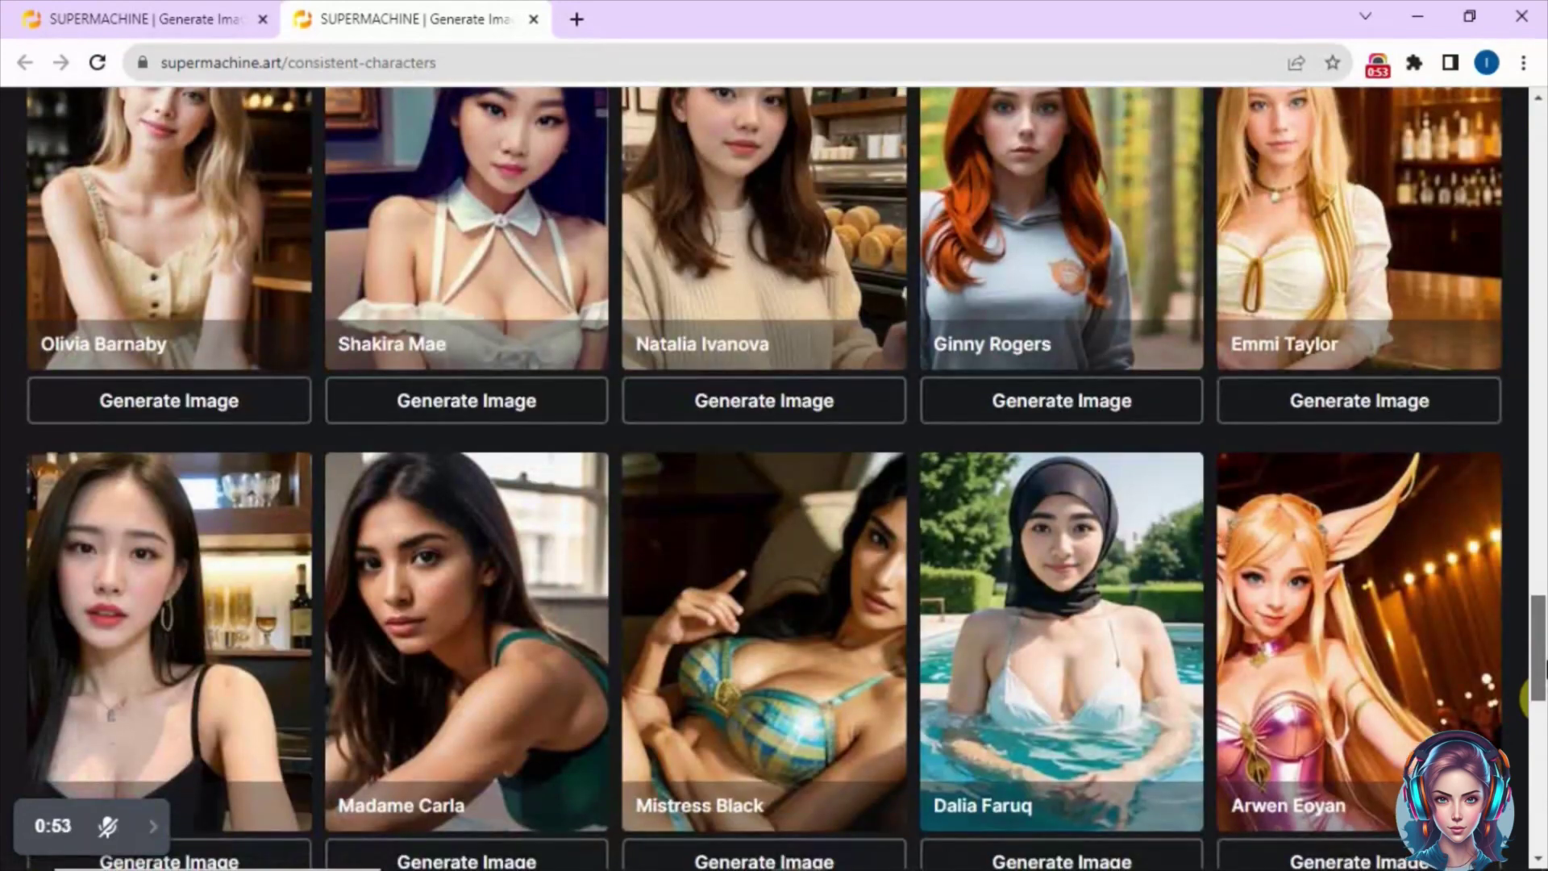
scroll(1526, 700, "up", 5)
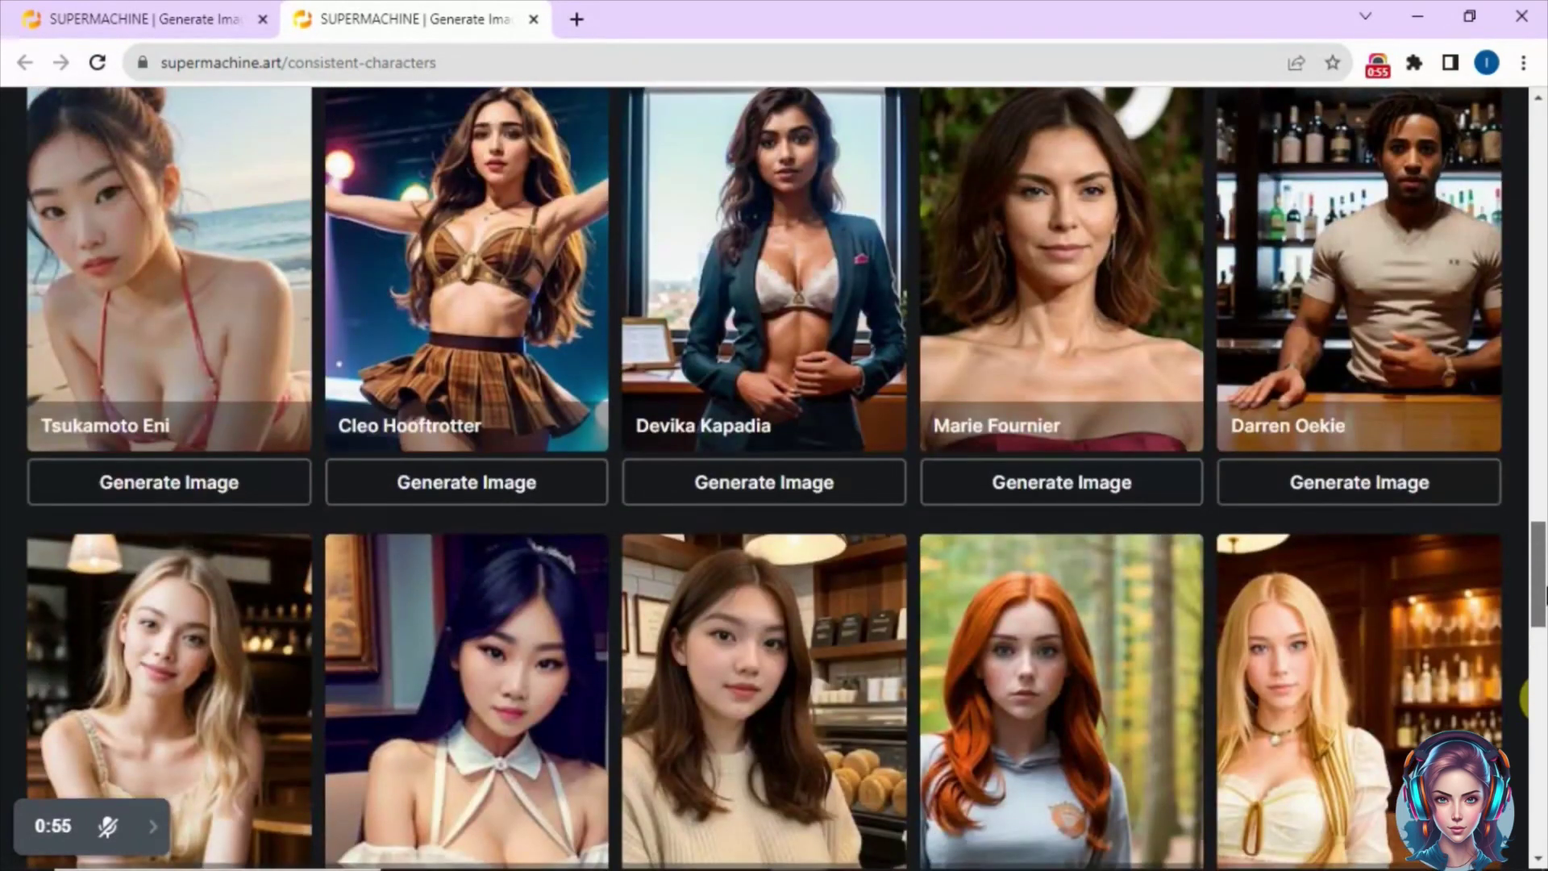
Step: Open the Madame Carla character from the gallery and bring up its full information page
scroll(1527, 700, "up", 3)
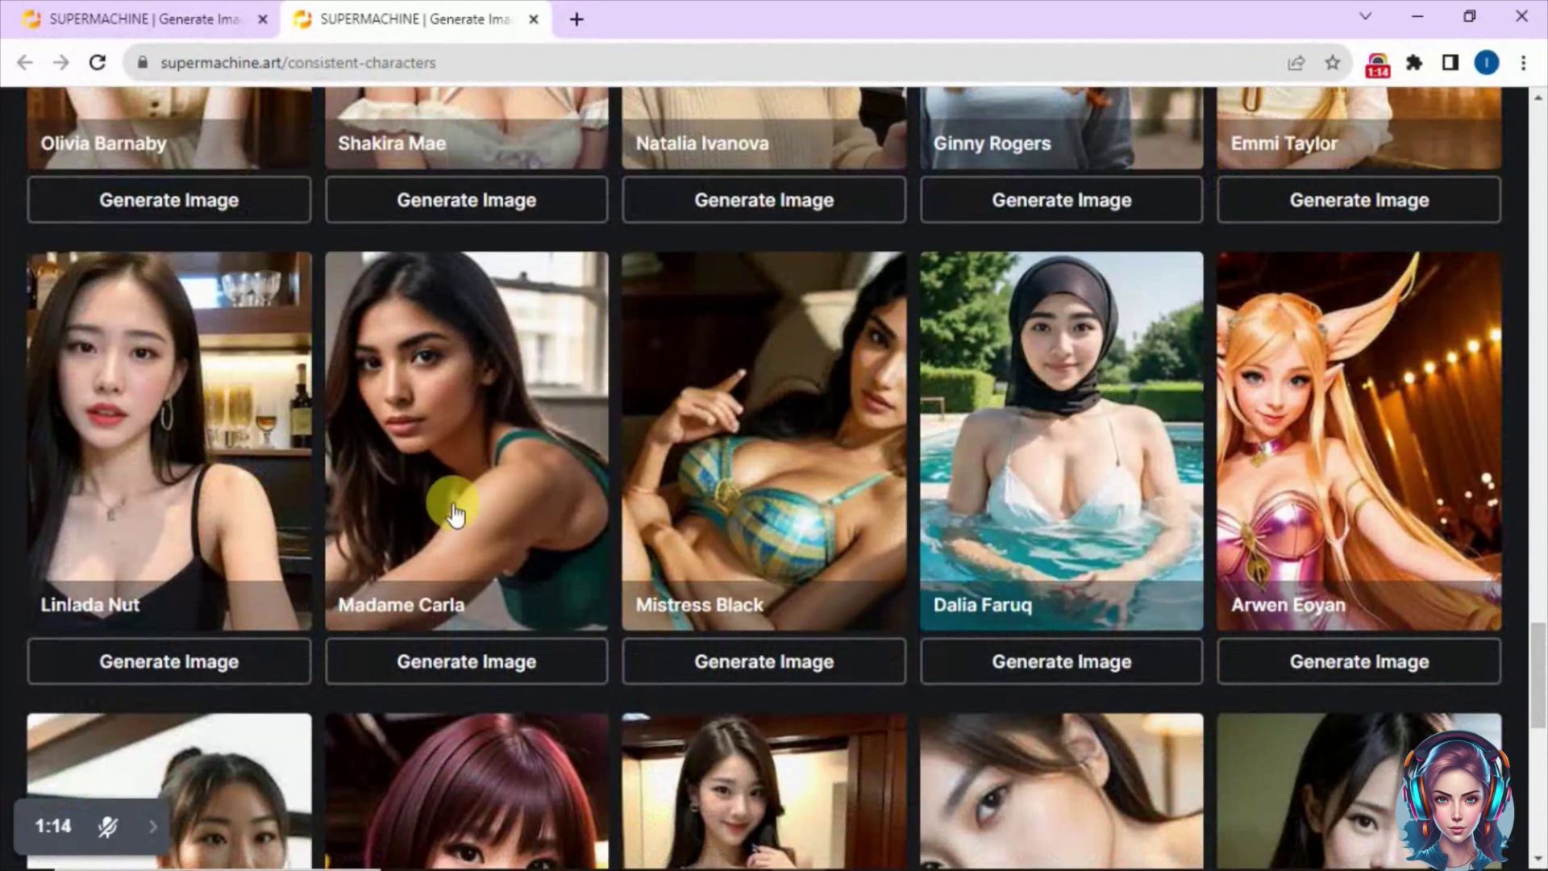
left_click(424, 413)
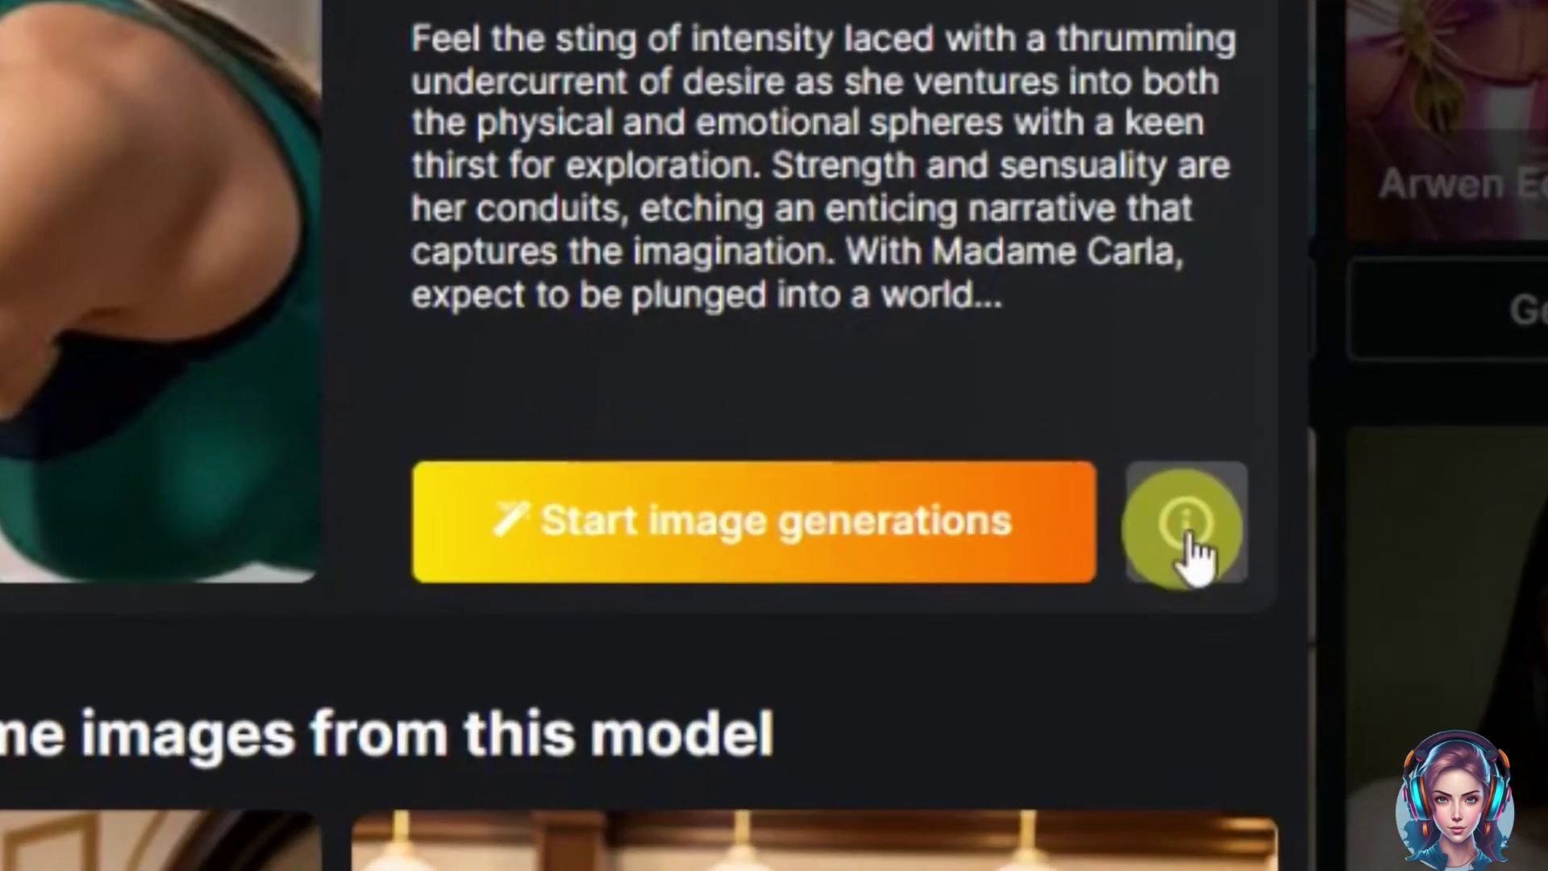
left_click(1185, 550)
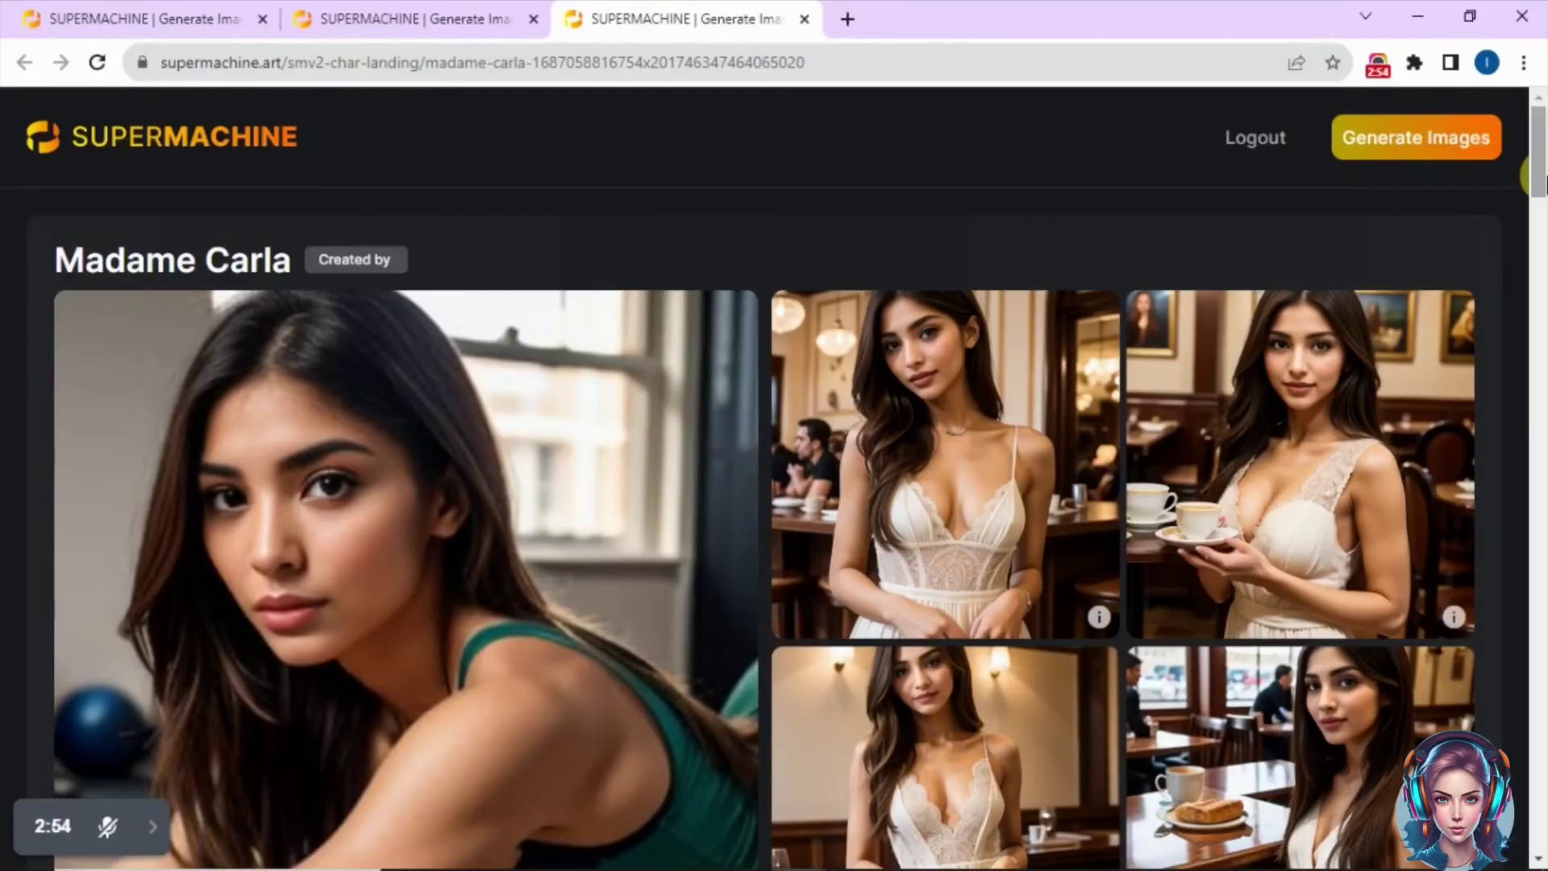
Step: Copy the phrase "a photo of c4rl4" from the character's description
left_click_drag(1536, 171, 1542, 274)
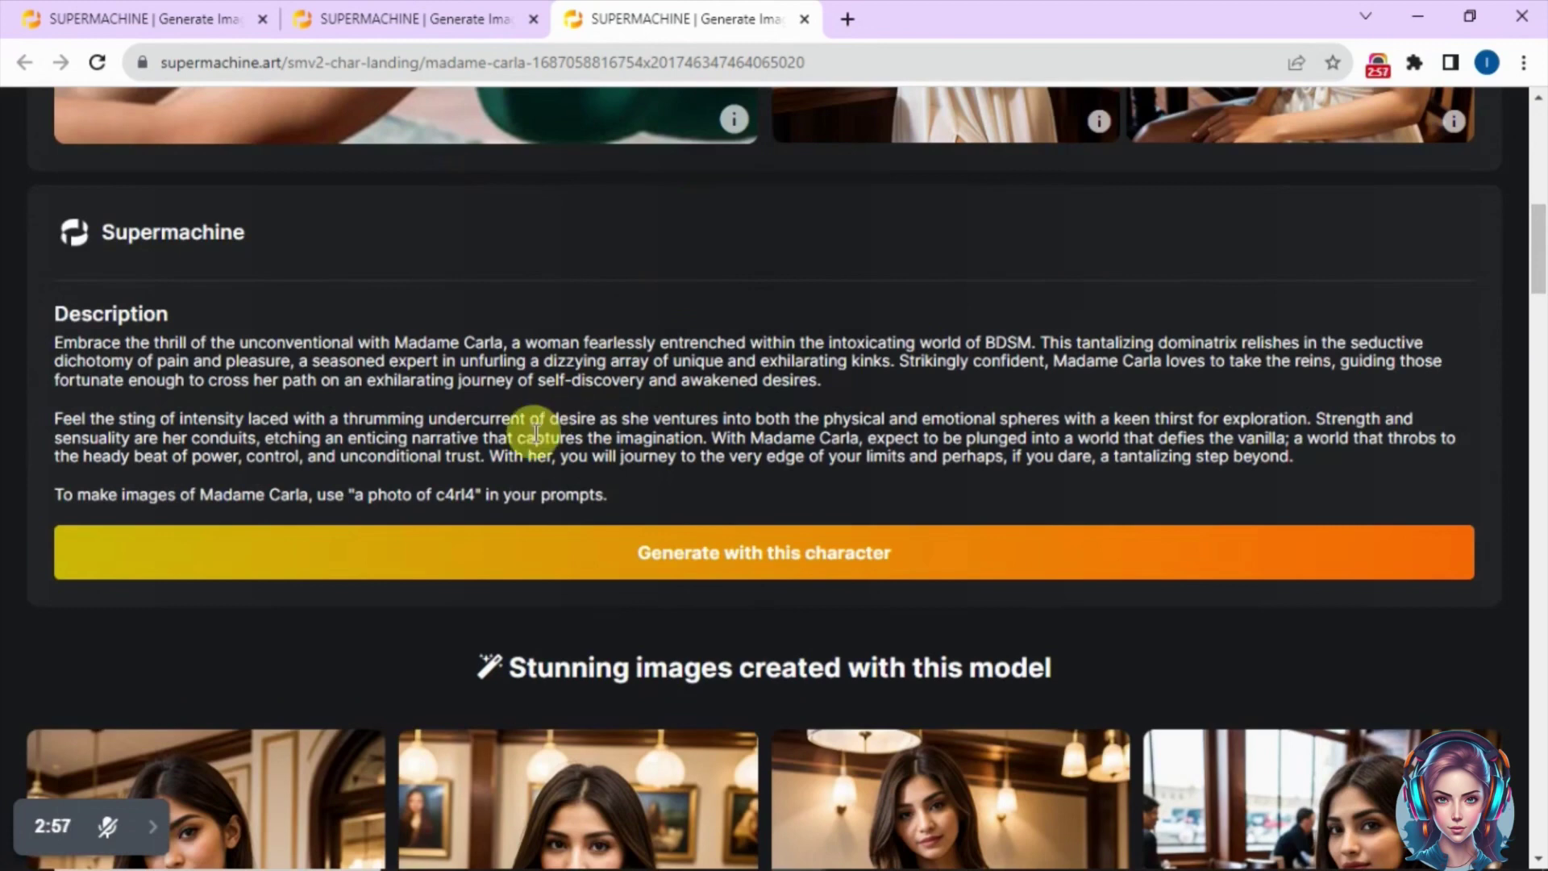
left_click_drag(352, 495, 456, 495)
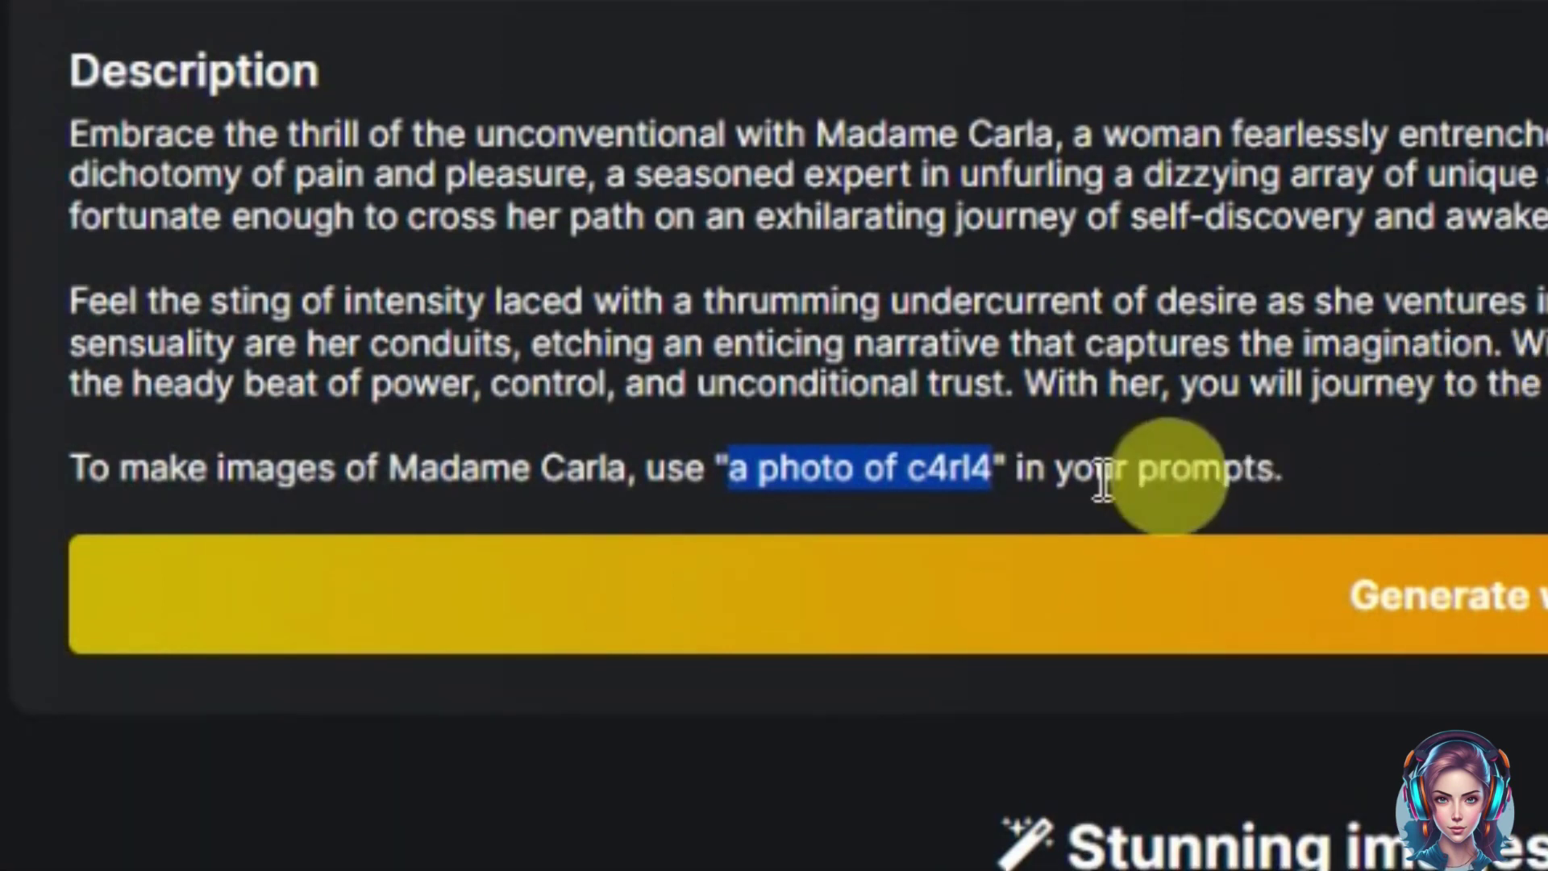
right_click(944, 466)
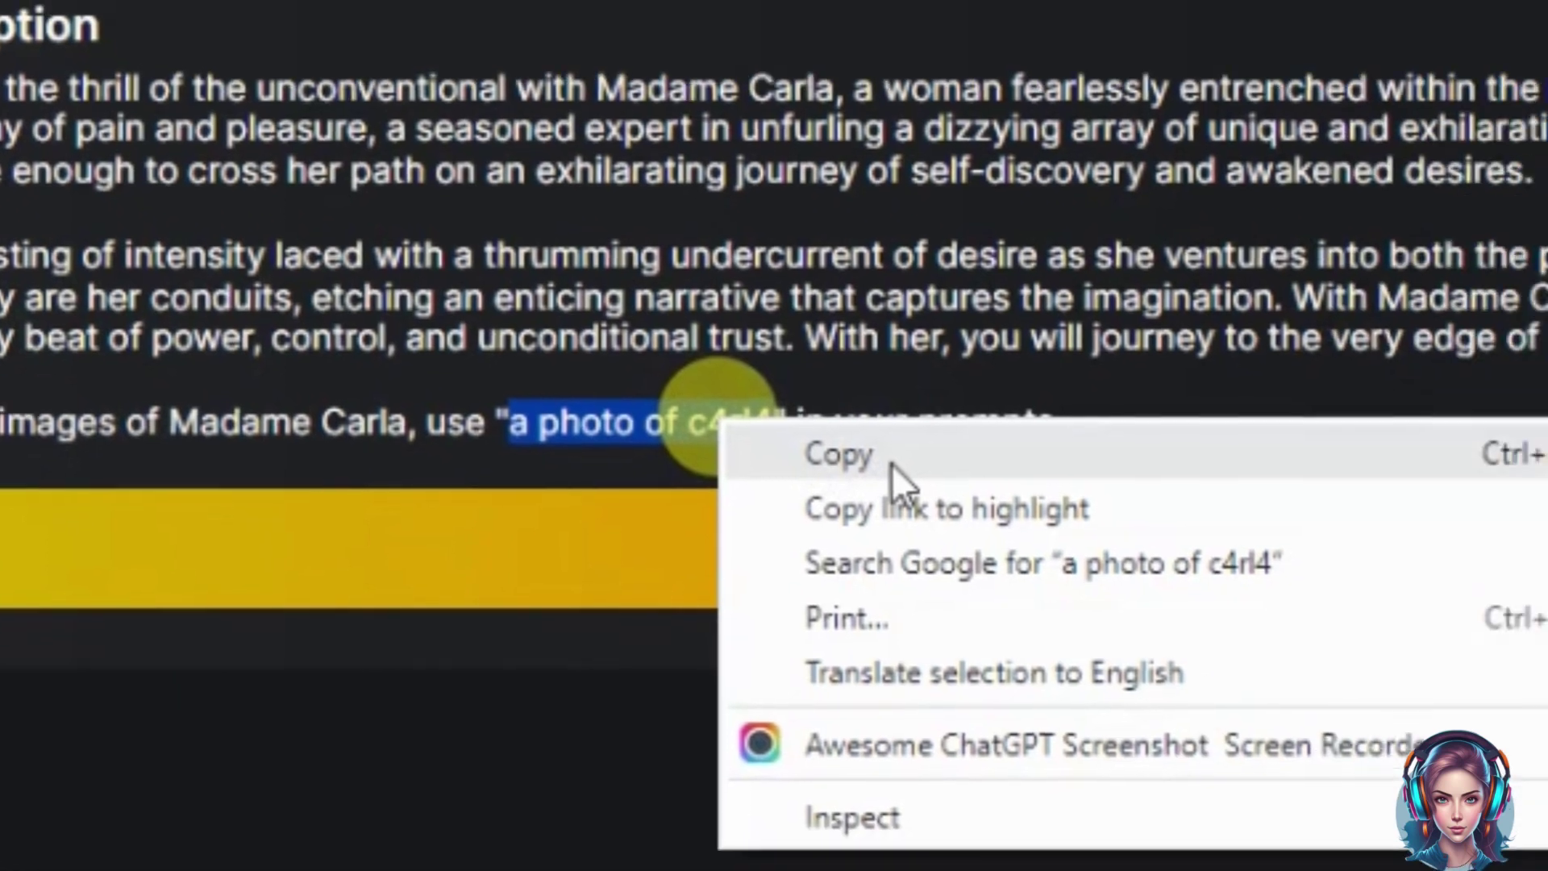
left_click(1074, 505)
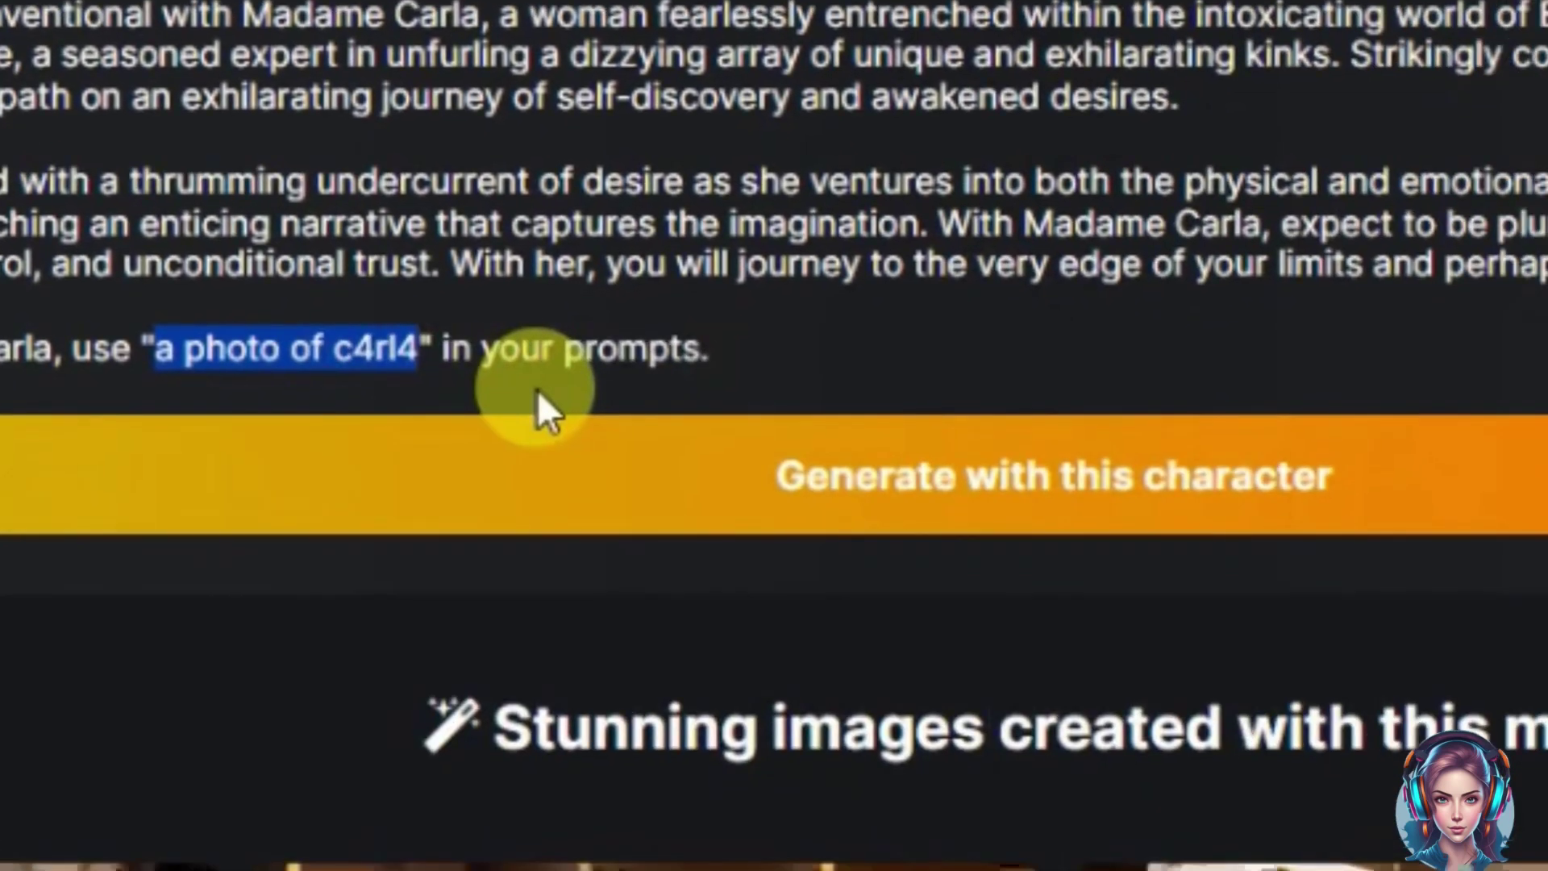
Step: Start generating with this character and paste the copied phrase as the prompt
left_click(1201, 482)
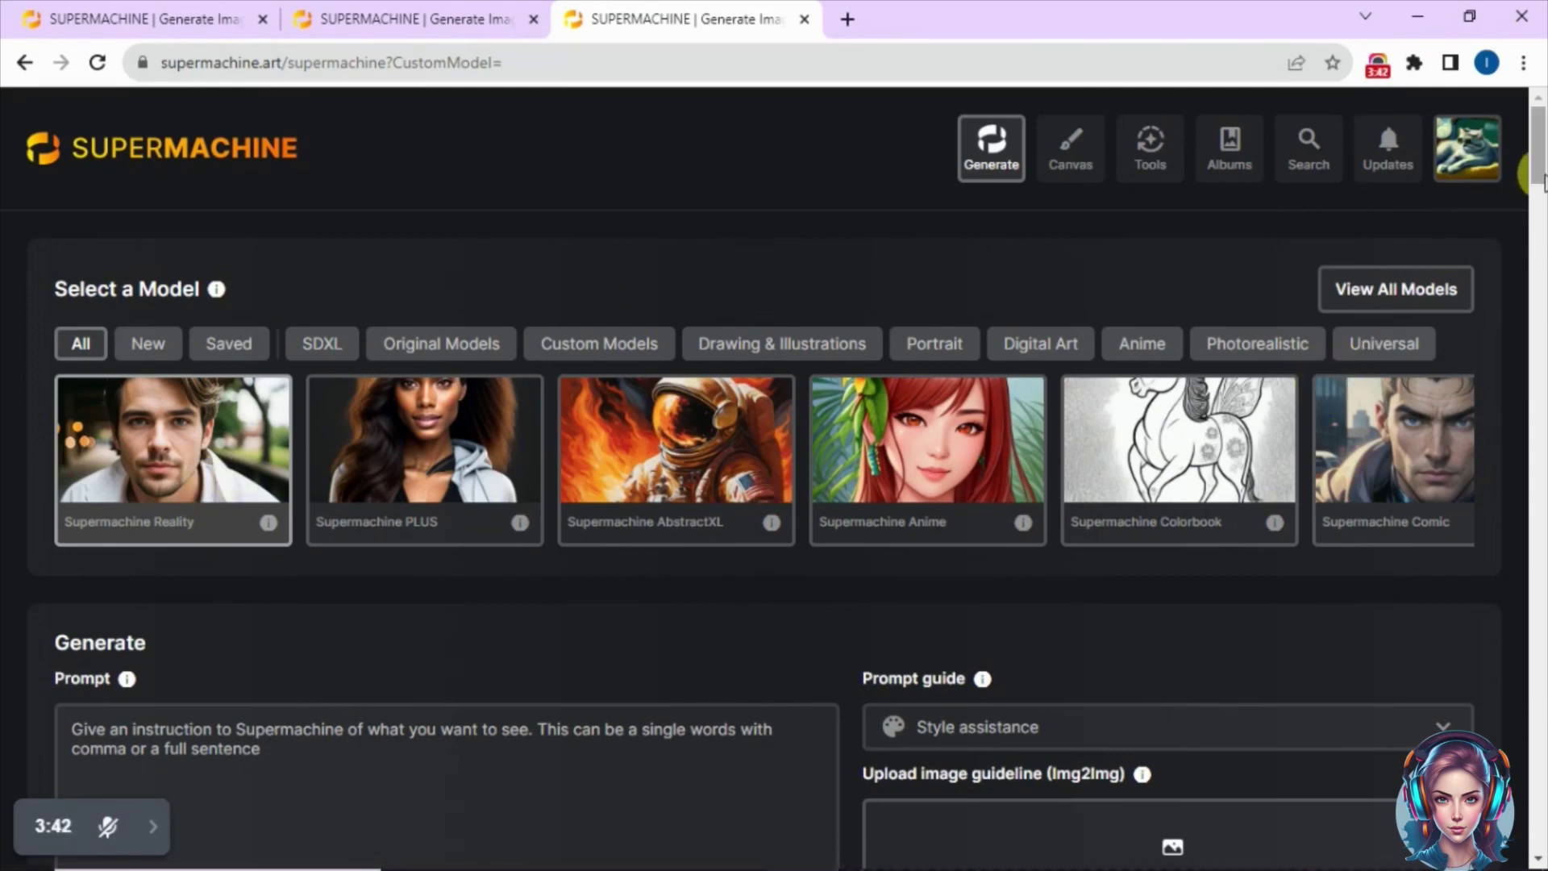
left_click_drag(1536, 173, 1536, 196)
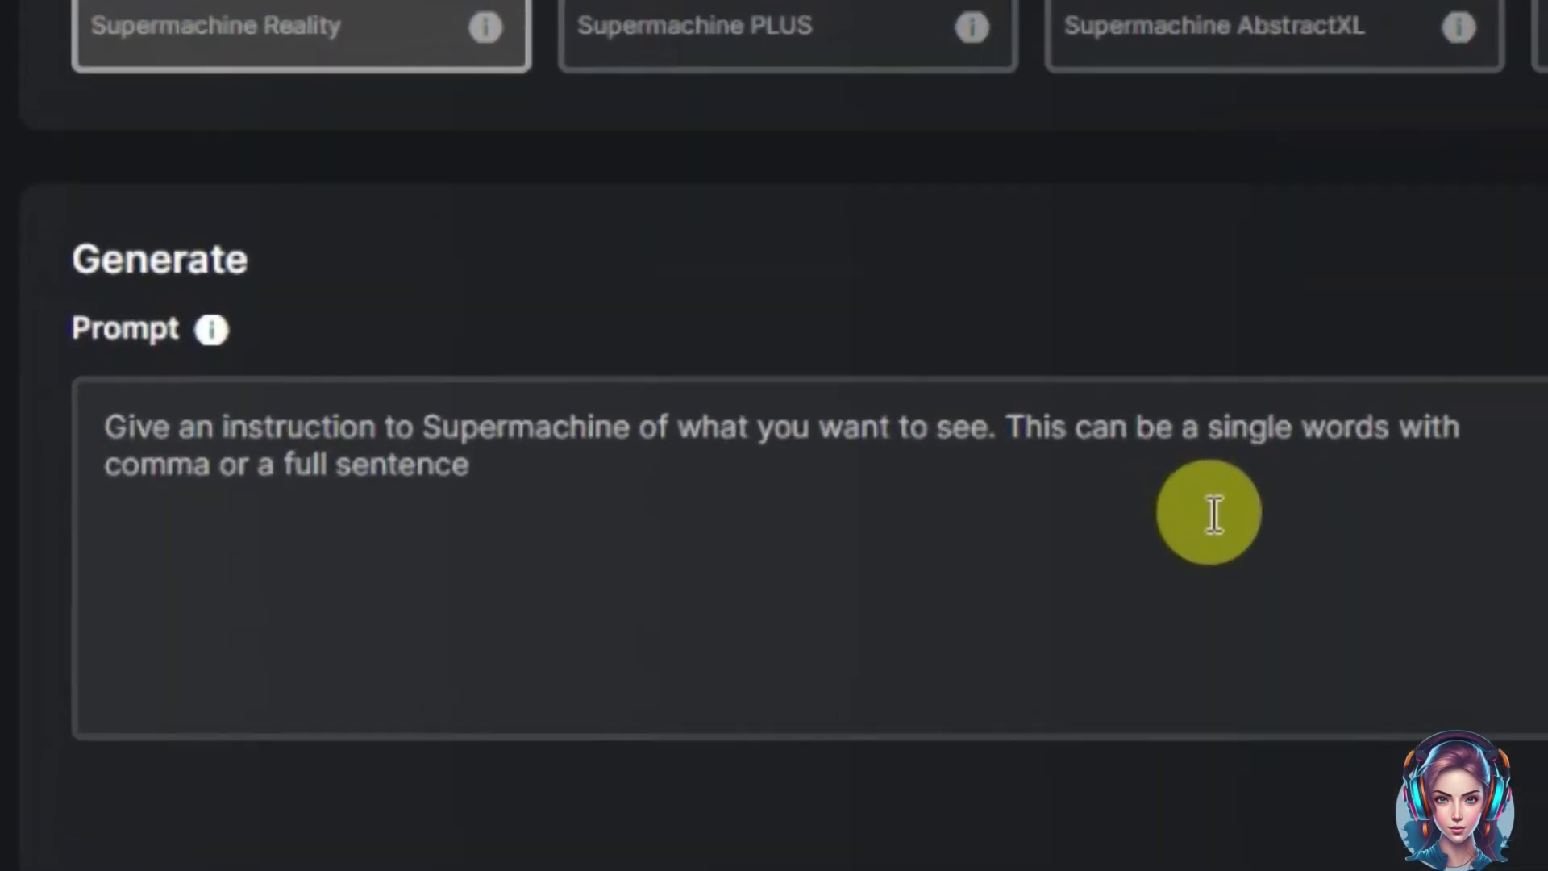
right_click(642, 556)
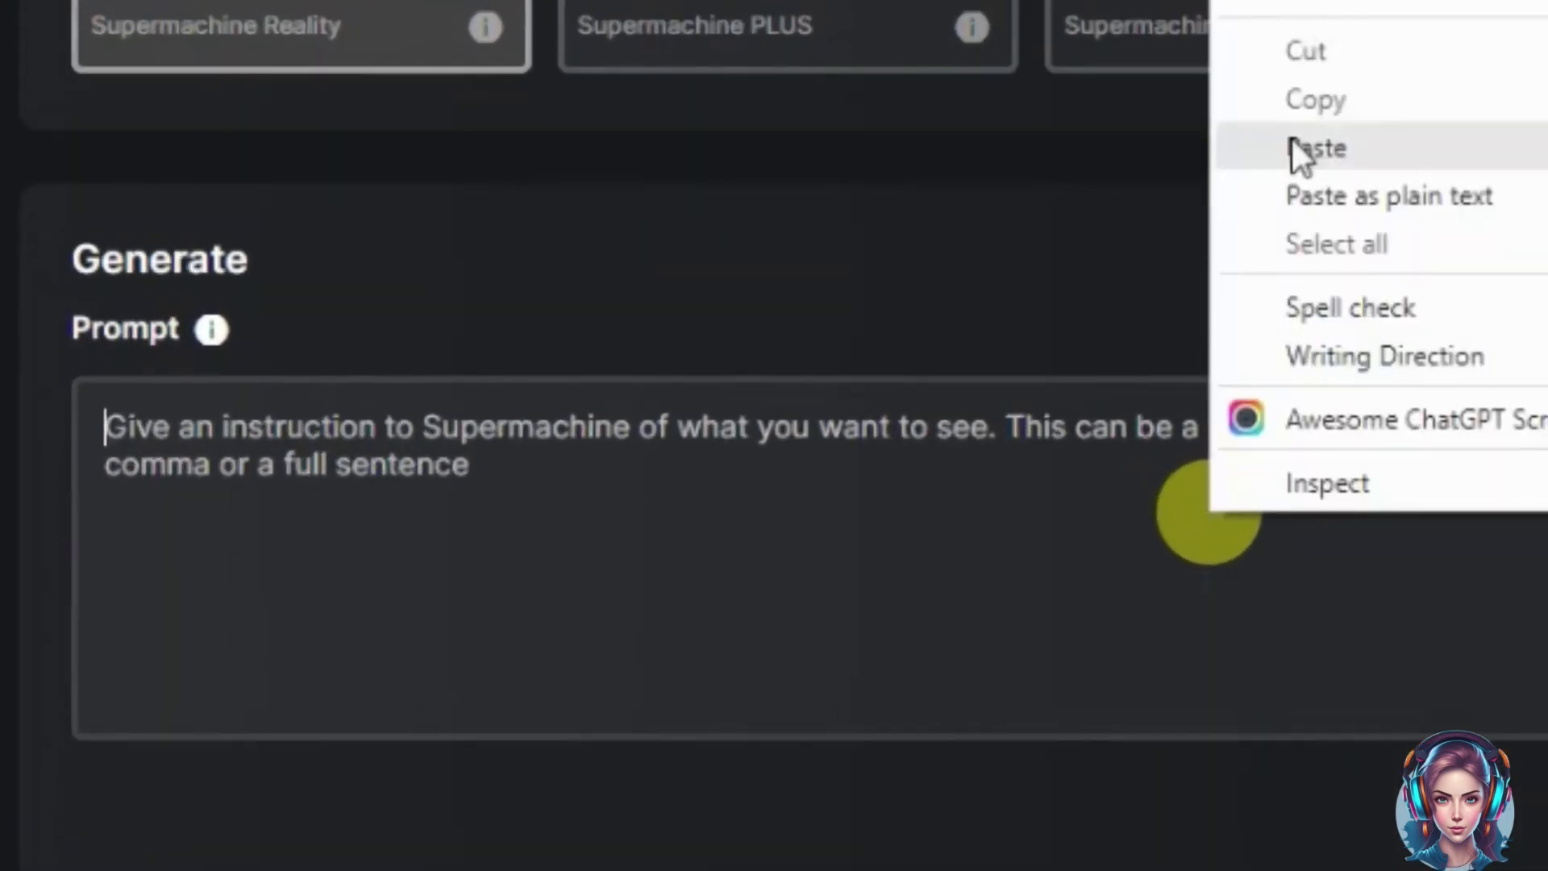
left_click(1369, 145)
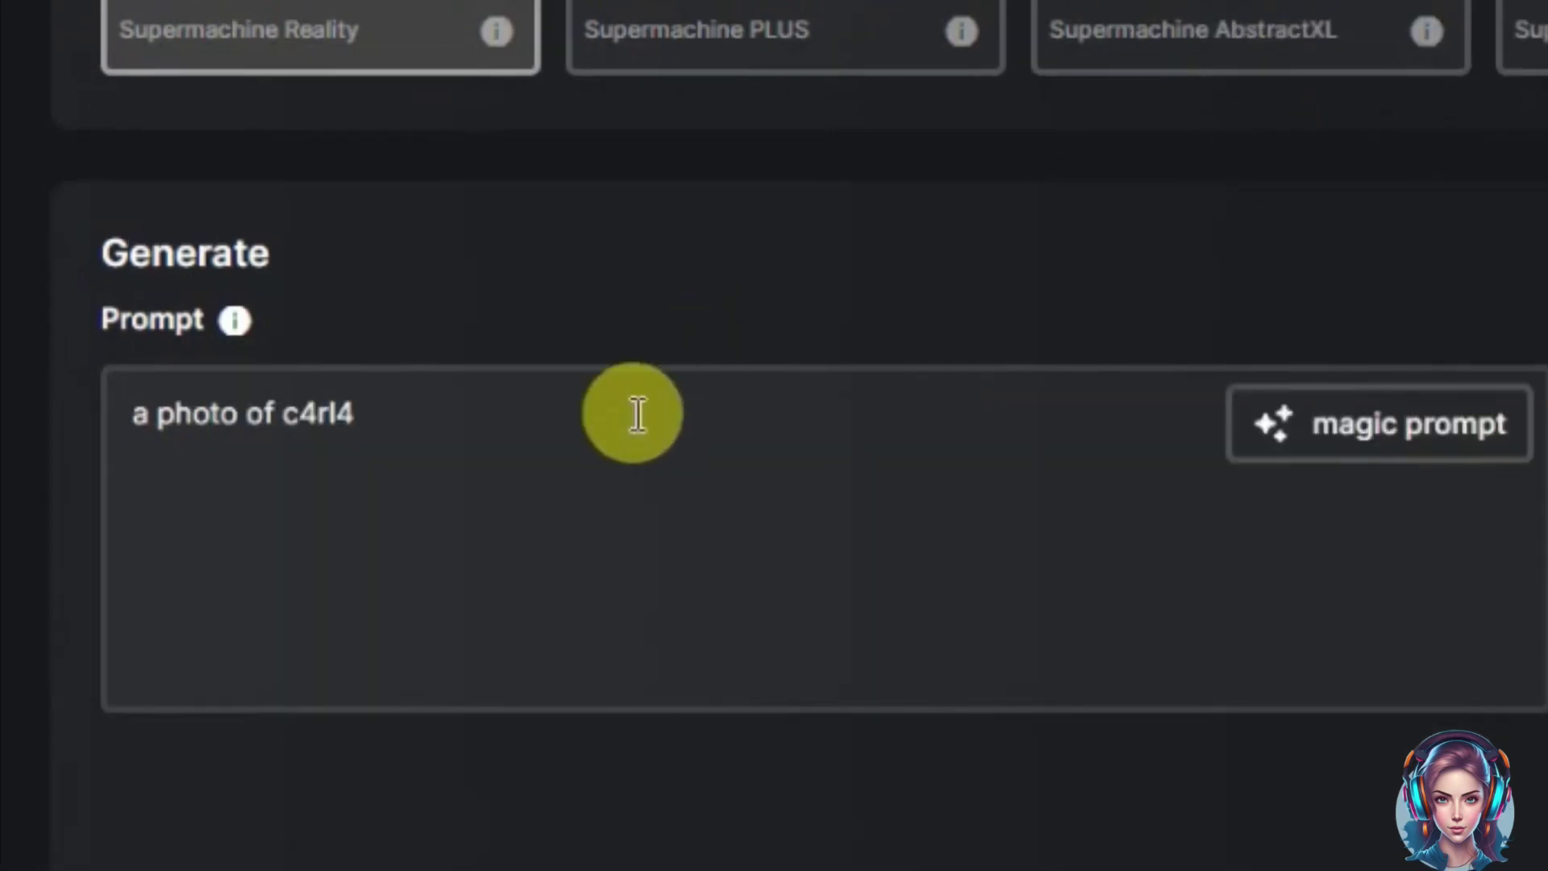
Step: Extend the prompt with ", a closeup upper body shot, daytime, sunflowers in the background, beautiful image, red dress, red lipstick, a red pendent, 4k image"
type(",")
type(" a closeup upper body shot,")
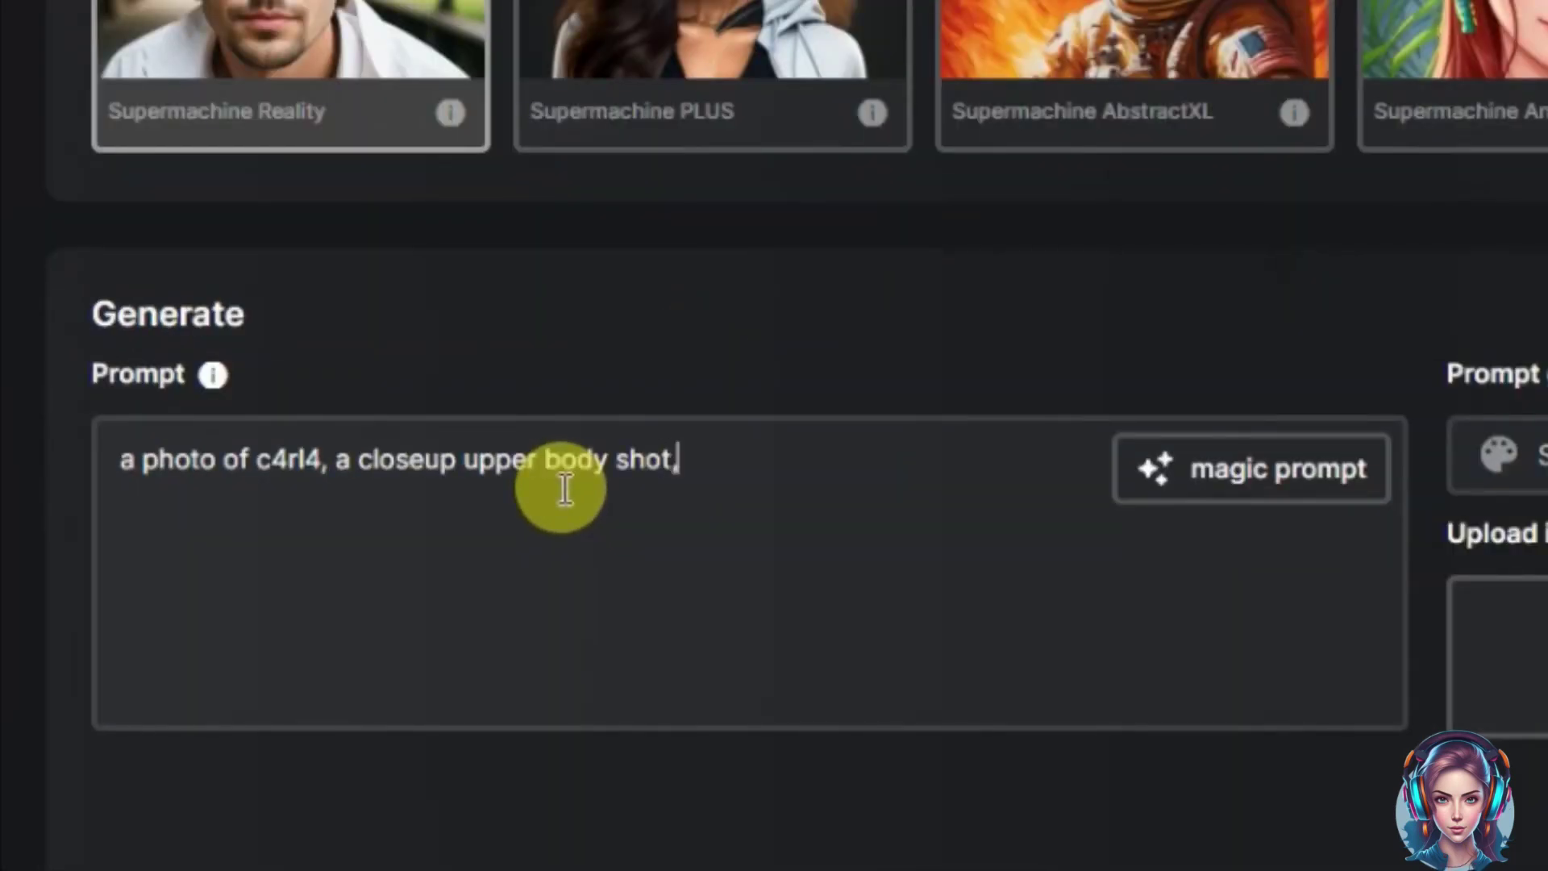
type(" daytime, sunflowers in the background, beautiful image, red dress")
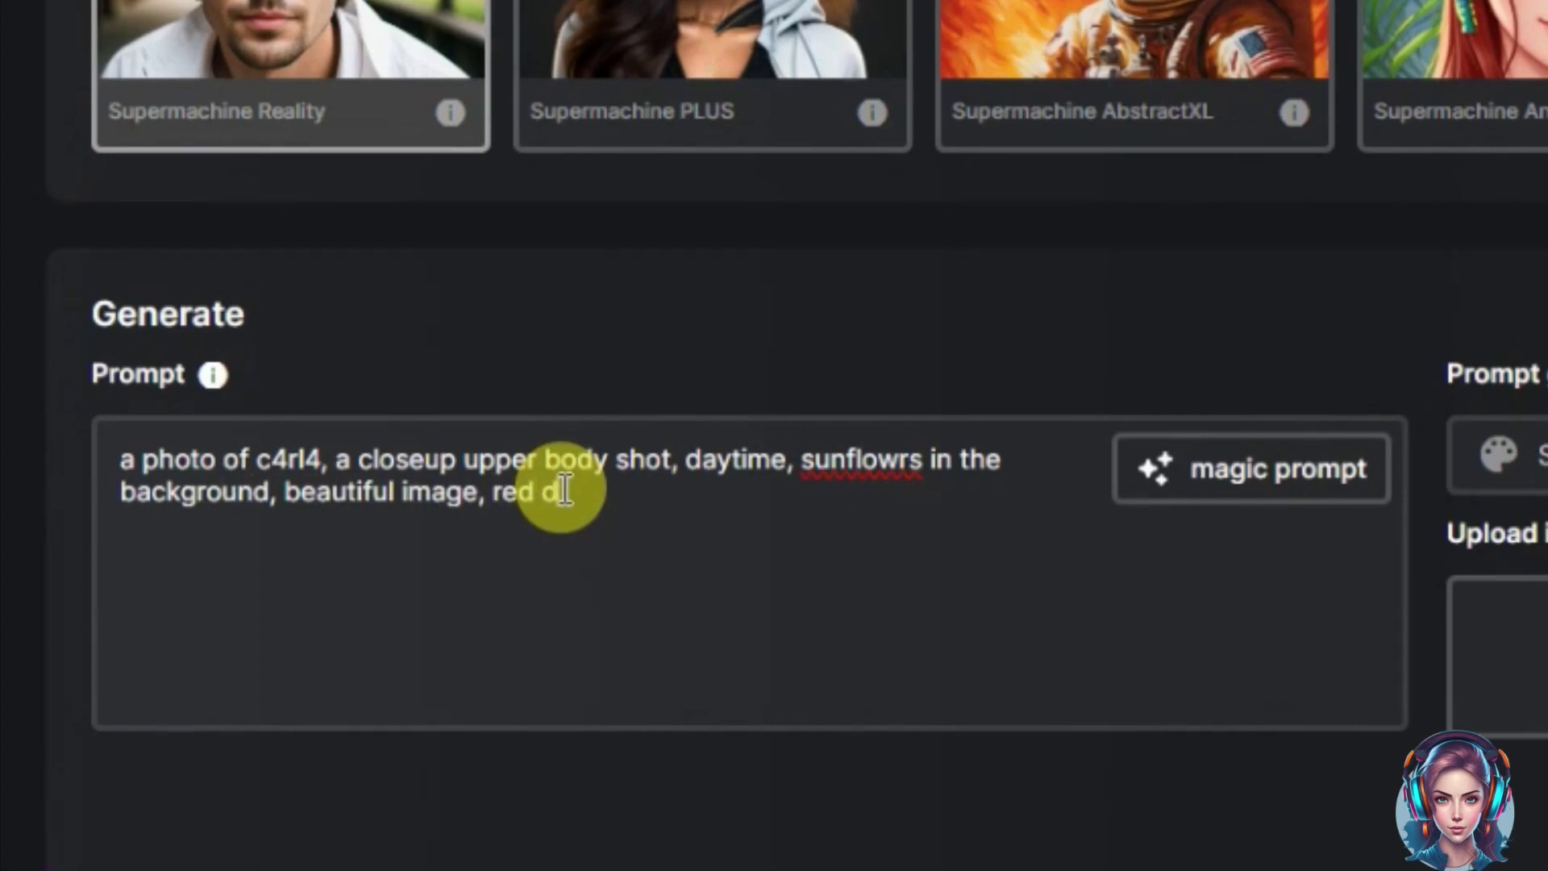
type(", red lipstick, ")
type("a red pendent, 4k image")
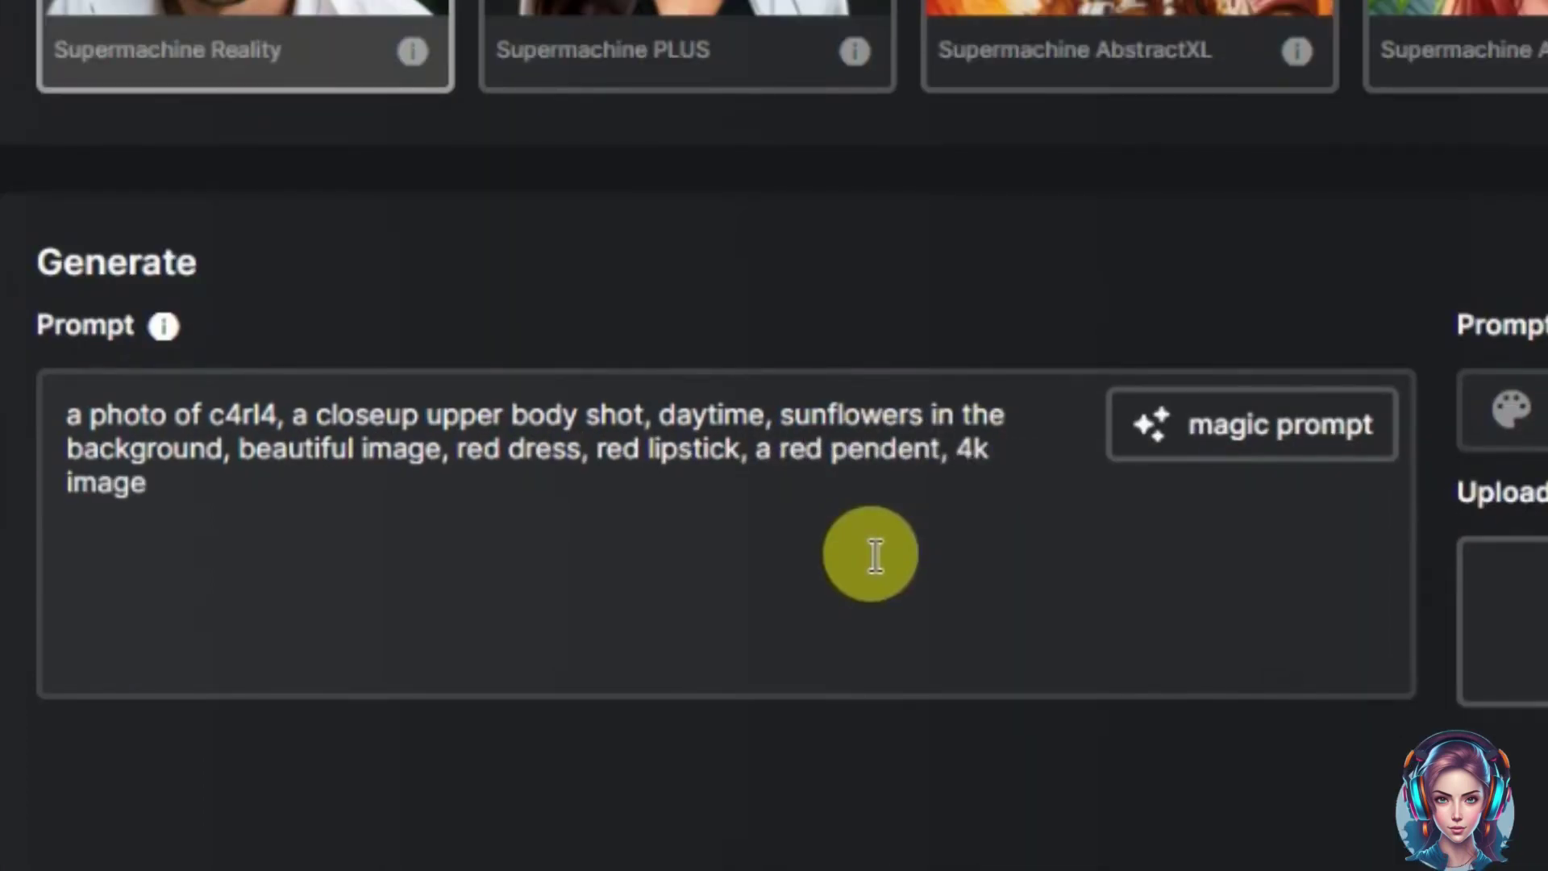
Step: Set the image ratio to Portrait (3:4) and generate the sunflower images
scroll(875, 557, "down", 2)
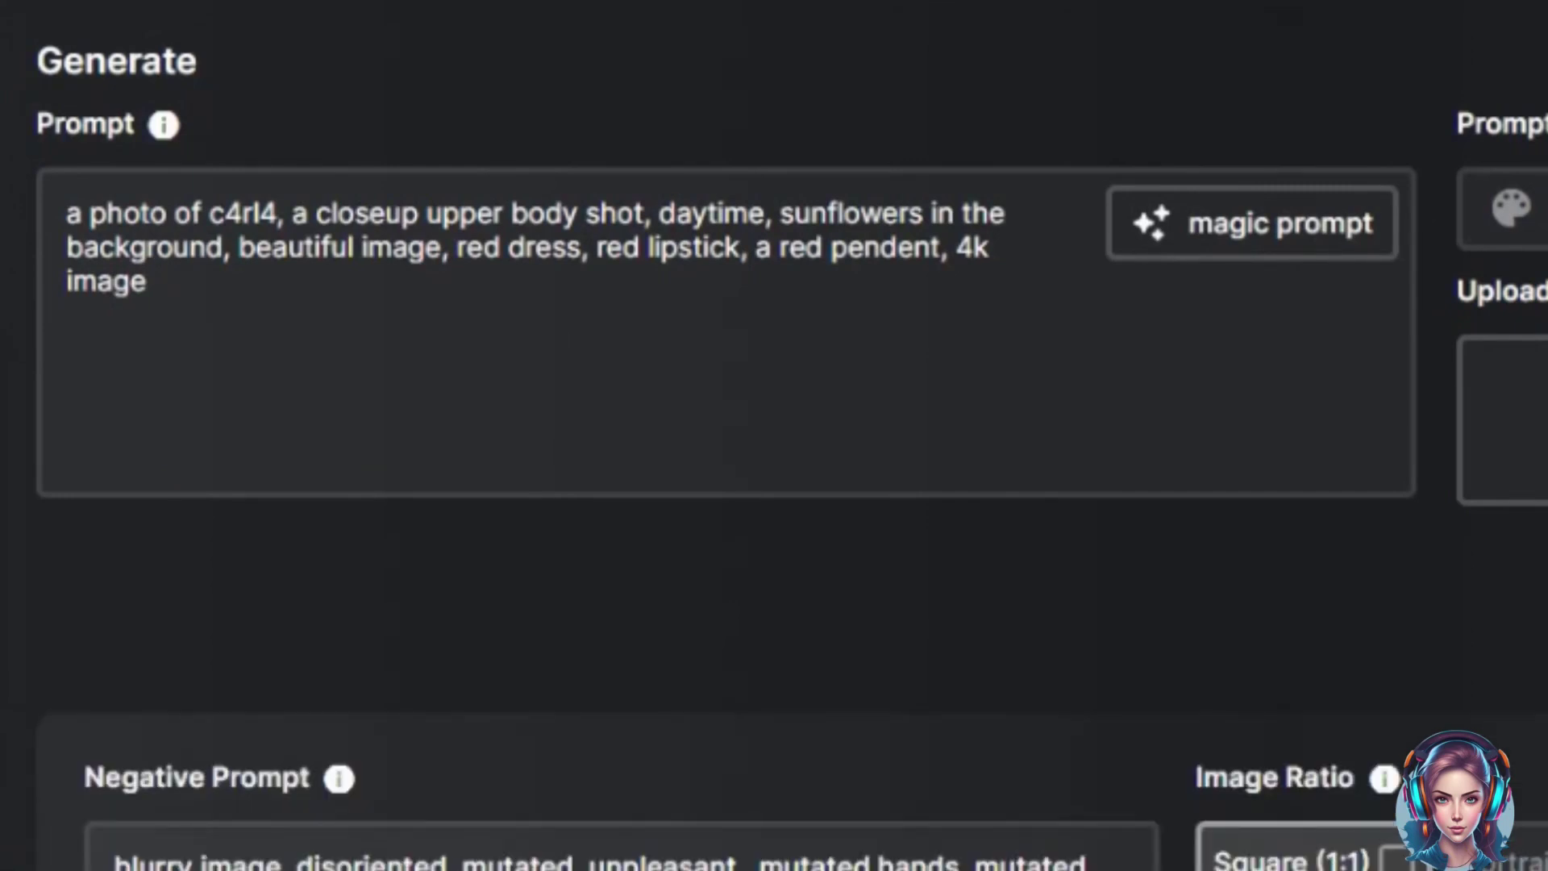
scroll(774, 436, "down", 5)
left_click(1500, 345)
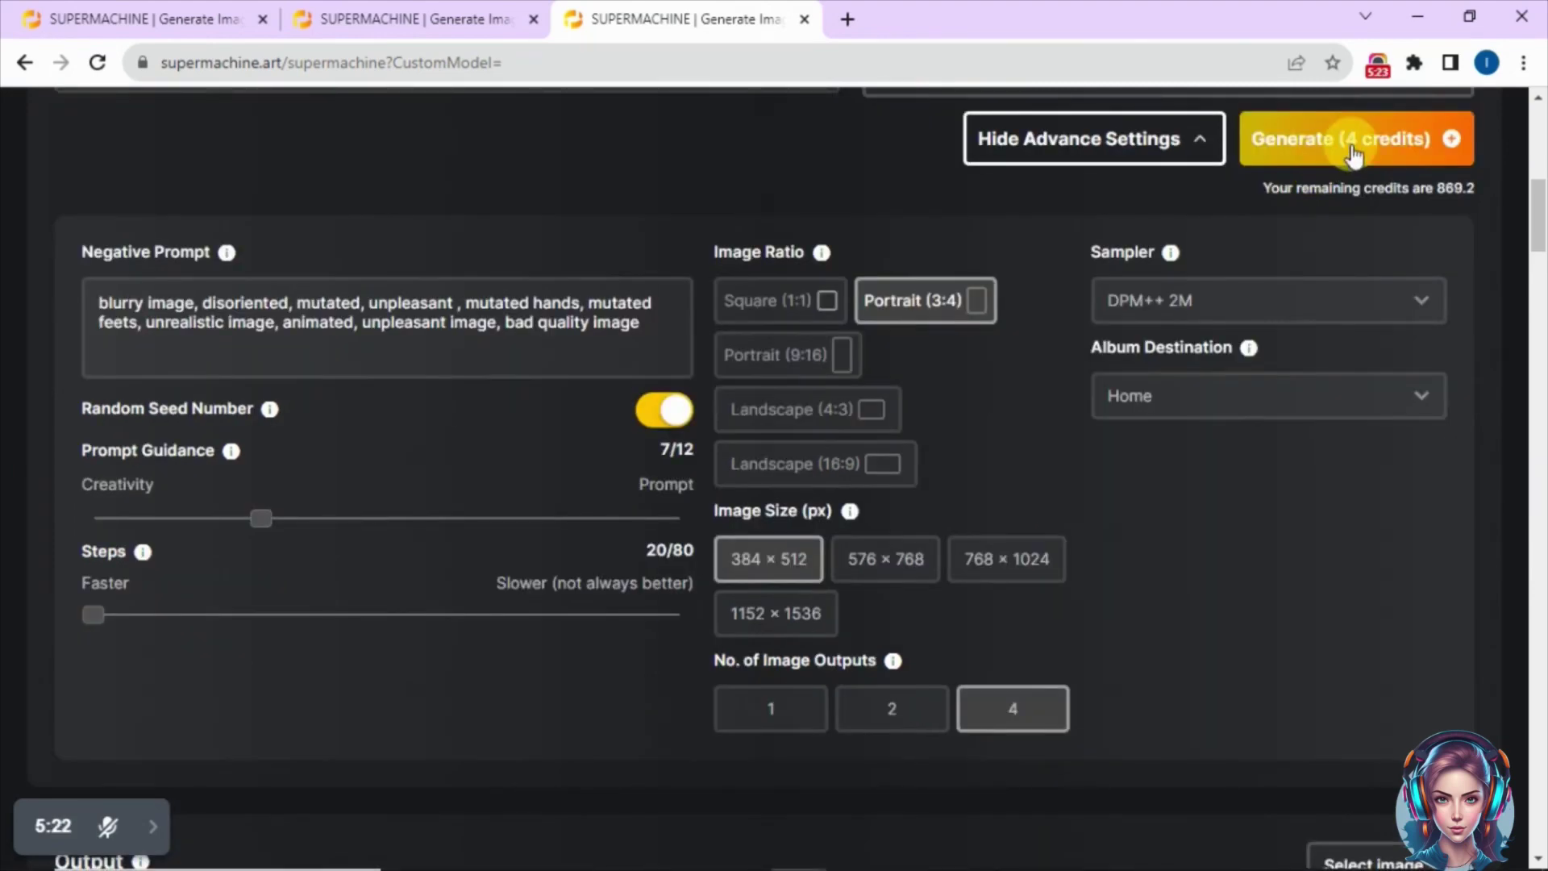
left_click(1353, 156)
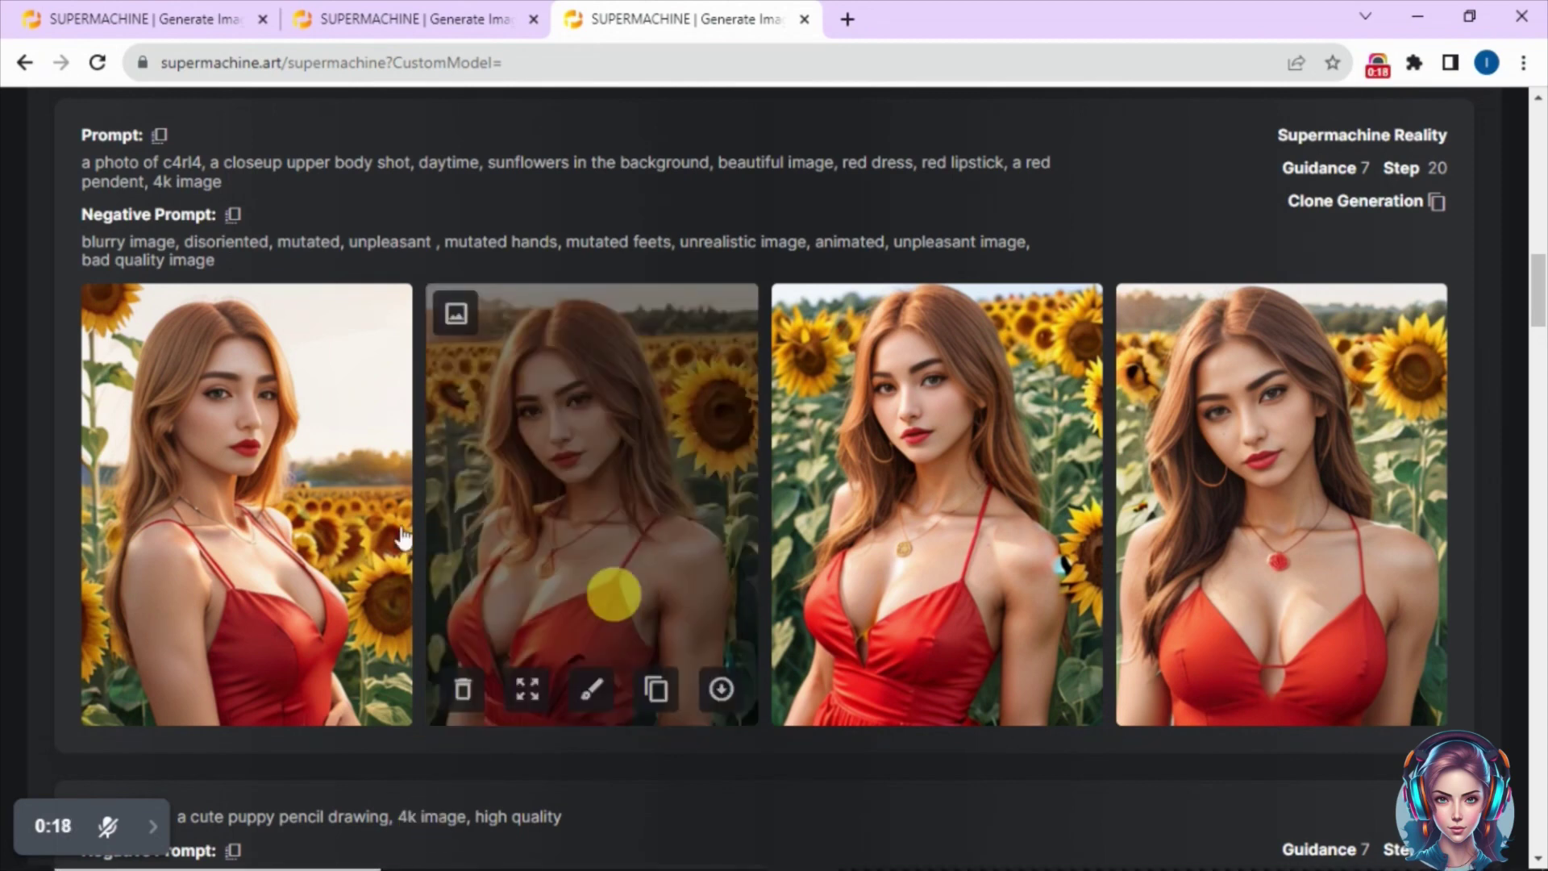
Step: View the first sunflower image with its generation details, and close the details
left_click(268, 417)
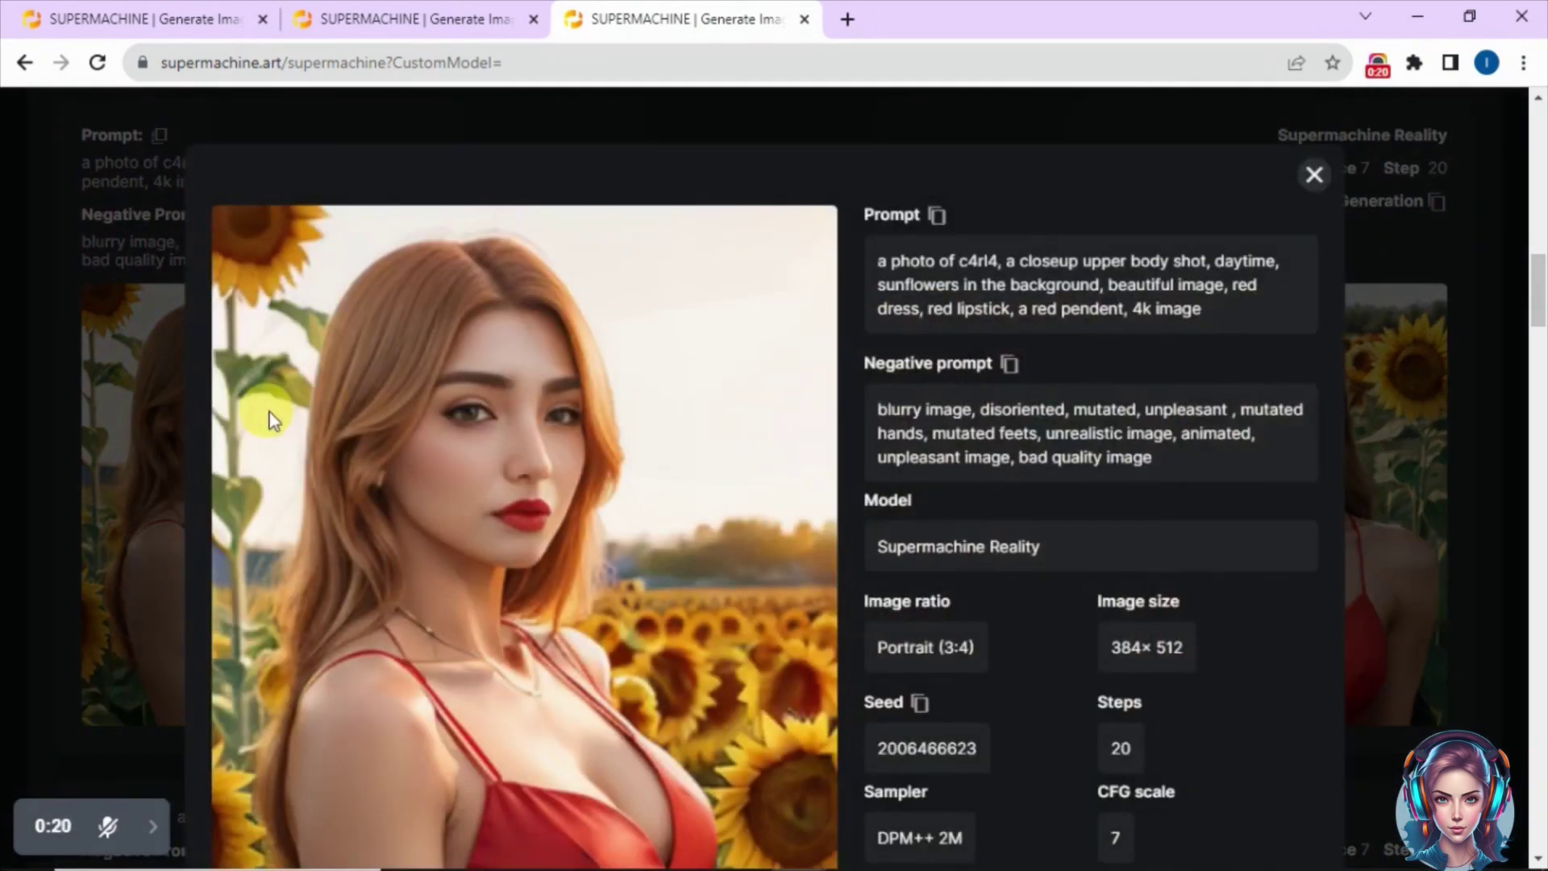
scroll(1536, 278, "down", 3)
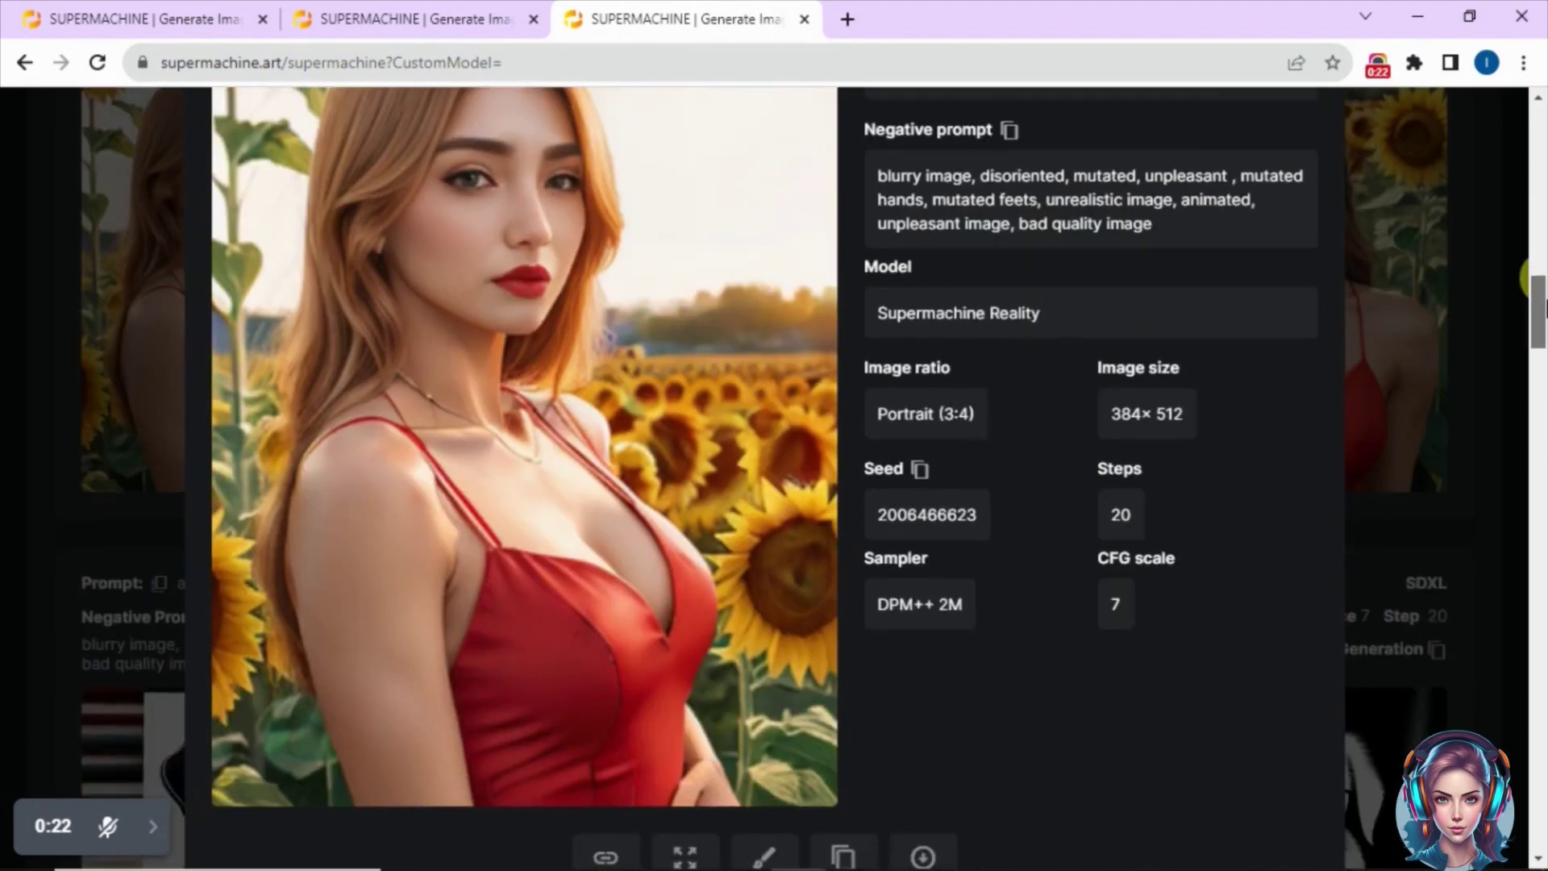
scroll(1541, 287, "up", 2)
left_click_drag(1542, 292, 1543, 296)
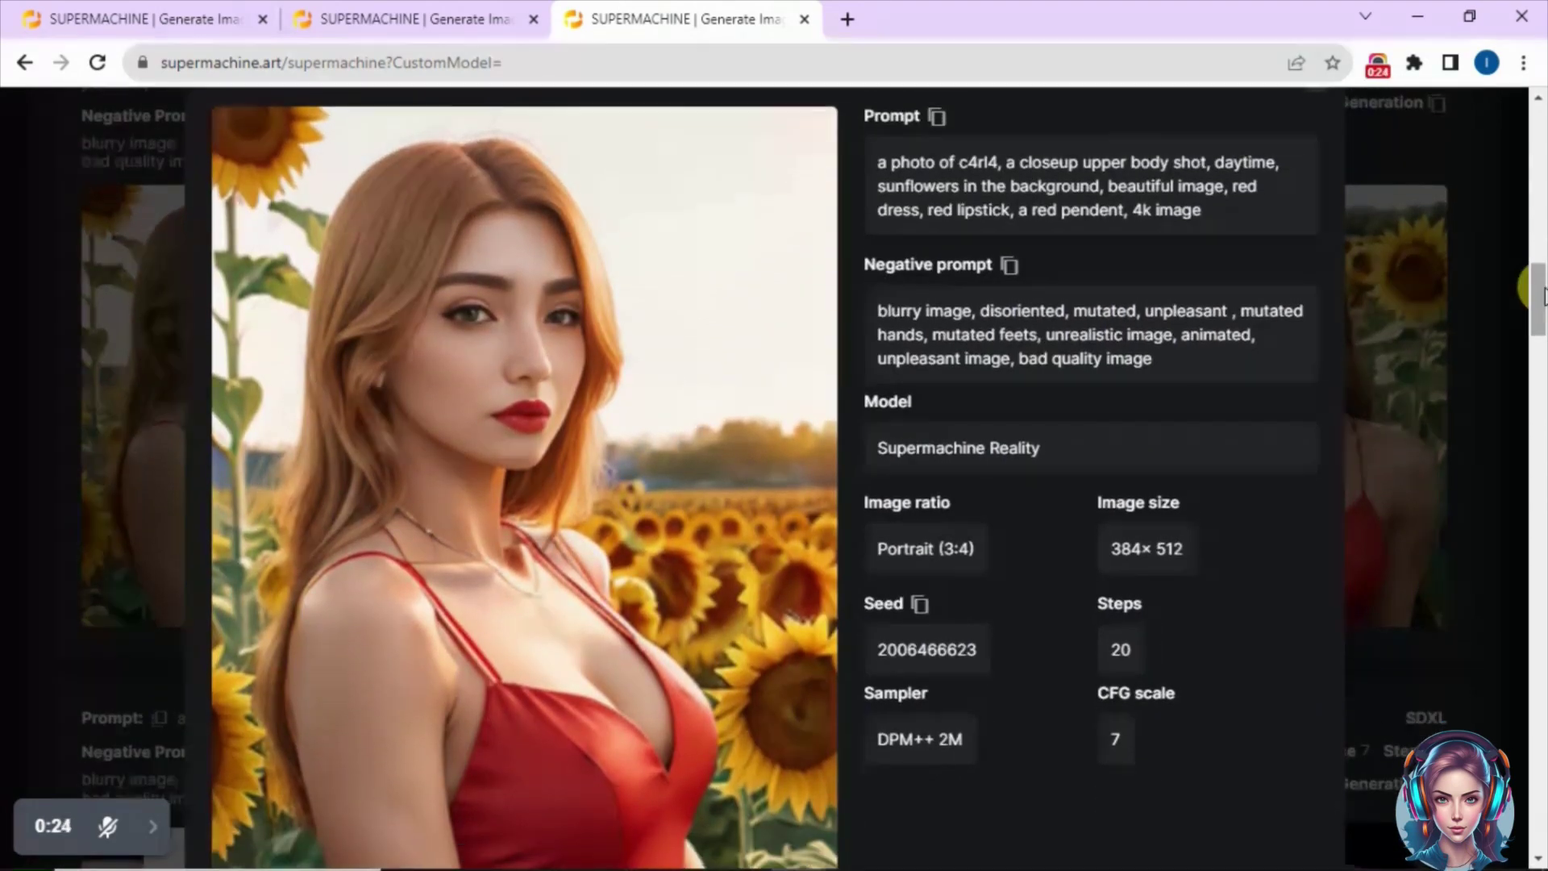
left_click(1463, 360)
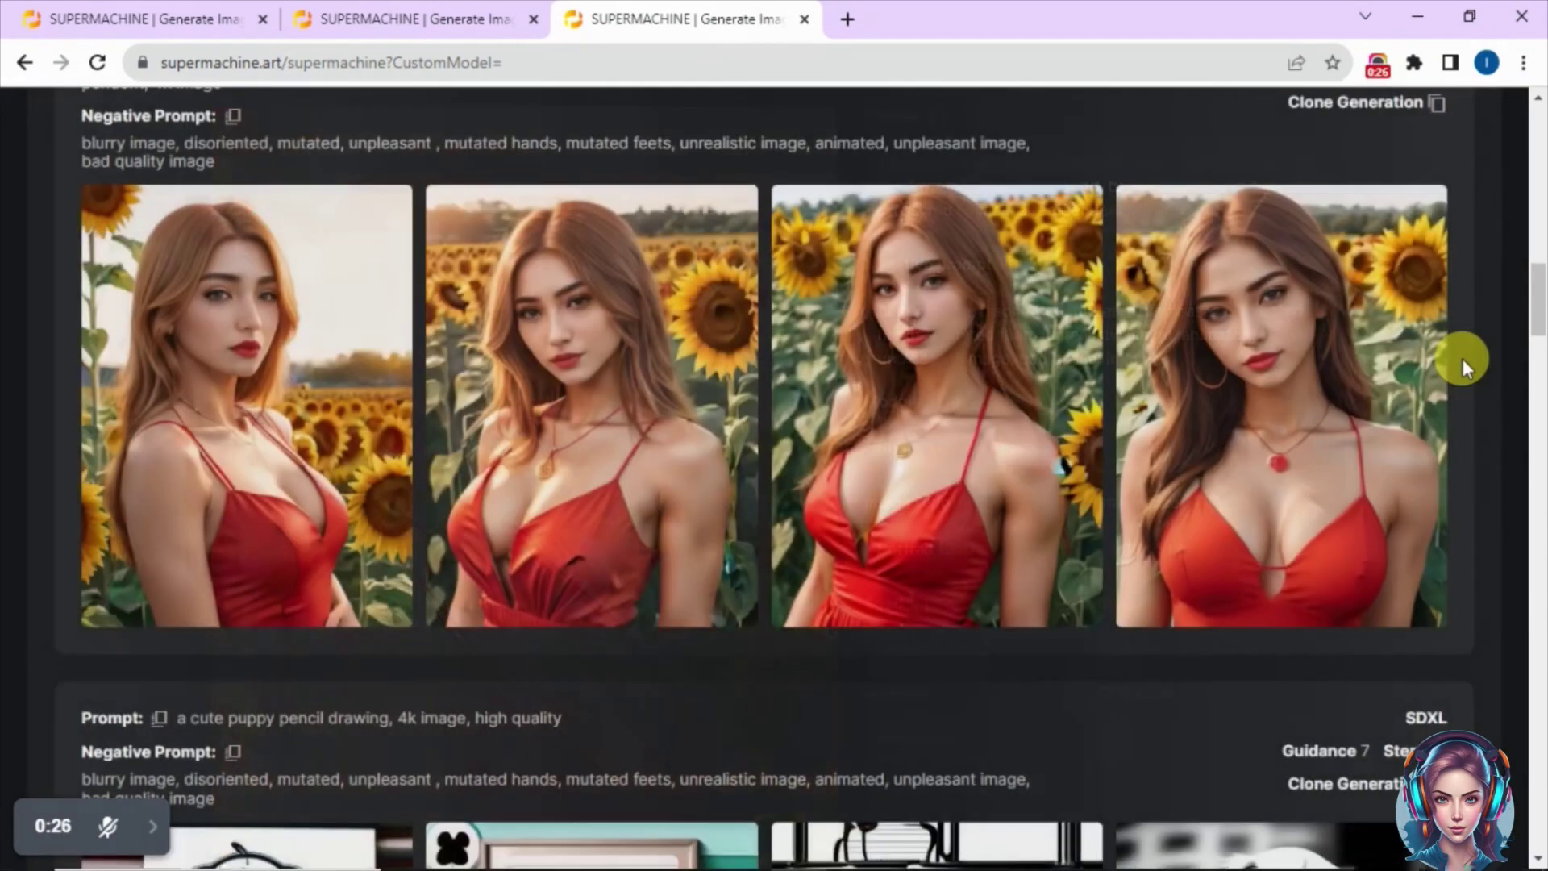
Step: View the second sunflower image with its generation details, and close the details
left_click(663, 306)
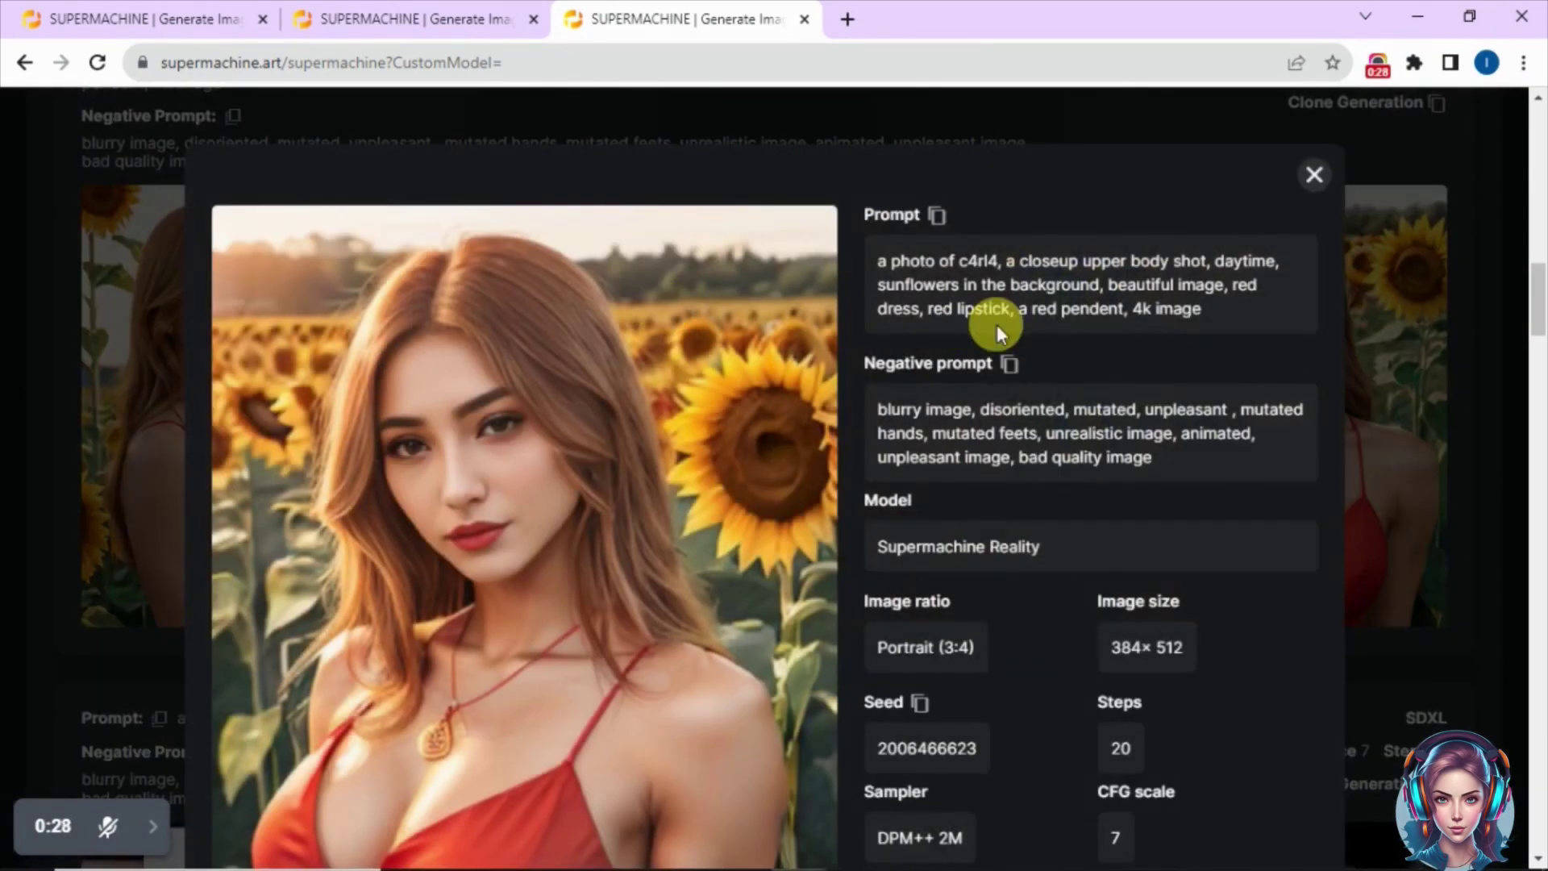
scroll(1537, 298, "down", 3)
scroll(1540, 300, "up", 2)
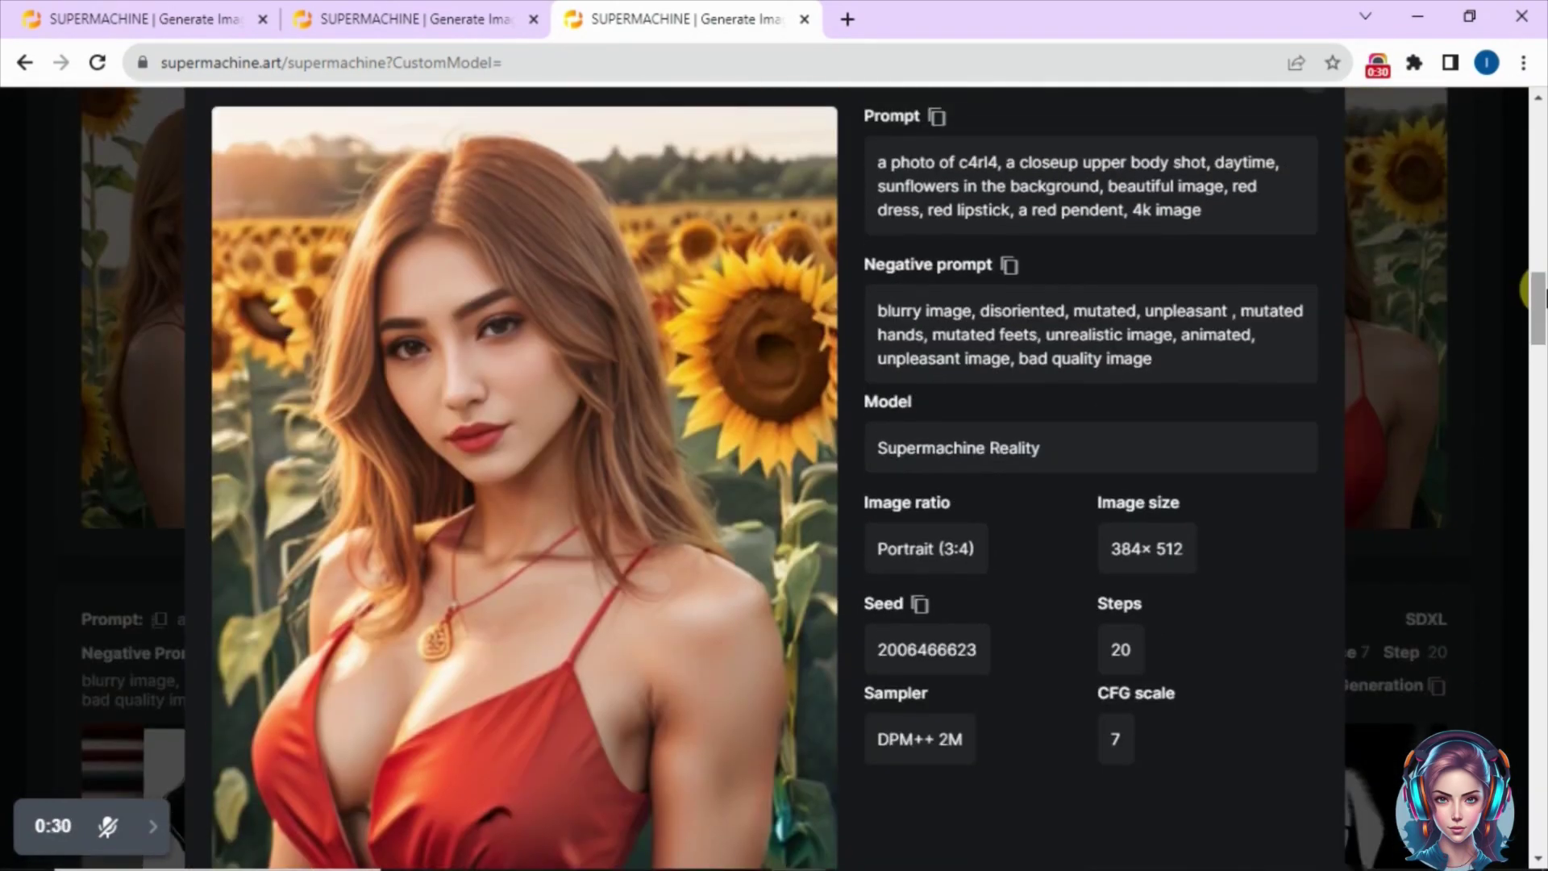
left_click(1439, 386)
scroll(1545, 349, "up", 3)
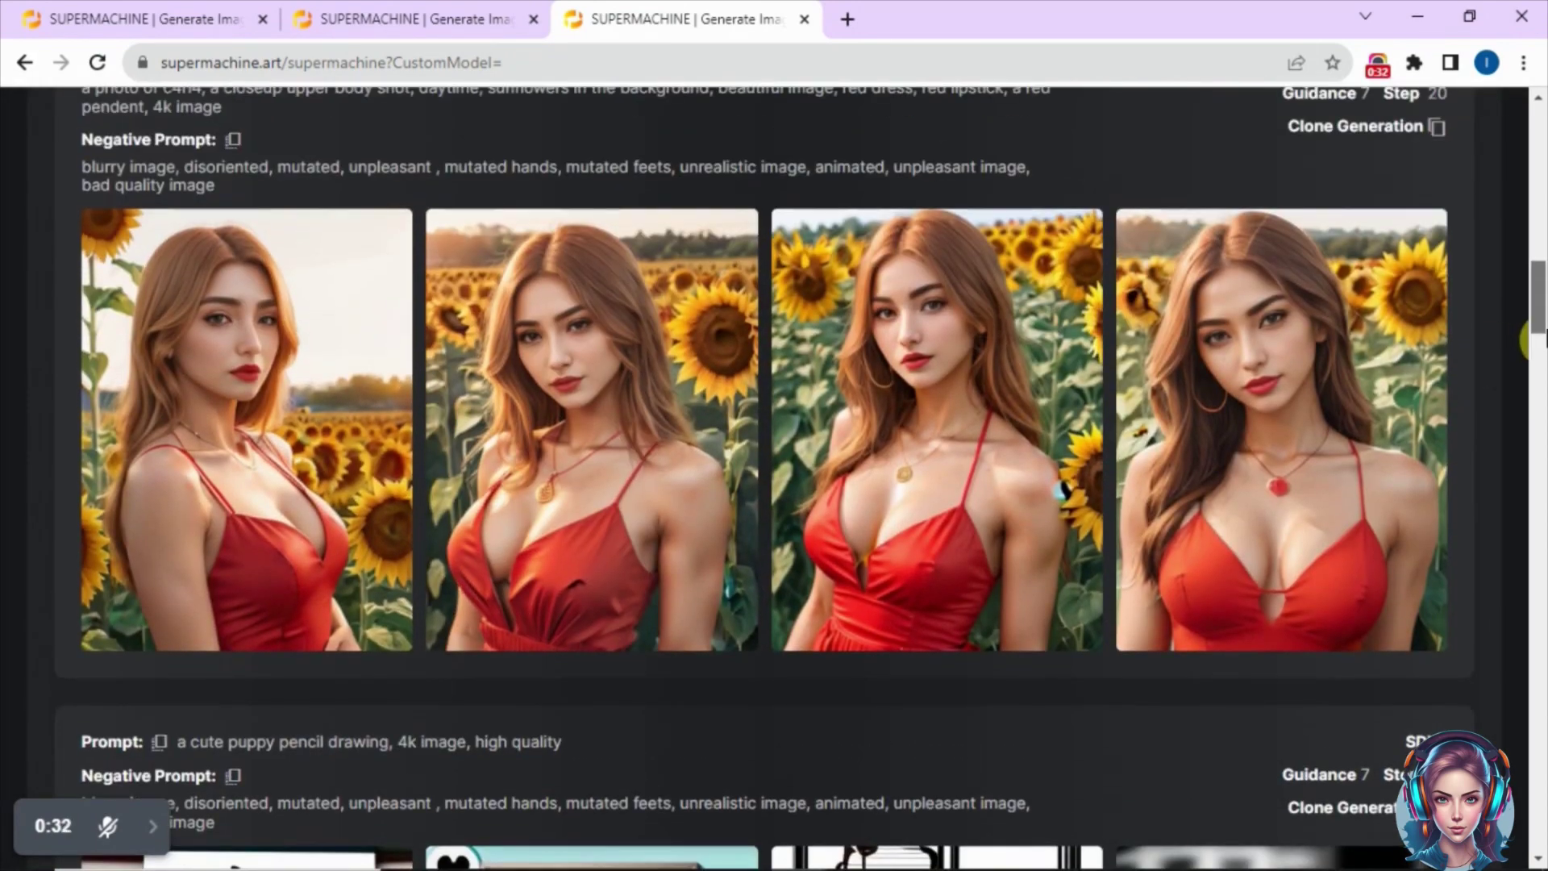
Step: Enter the prompt "a photo of c4rl4, a closeup upper body shot, daytime, standing in a restaurant, wearing black maxi, pink lipstick, silver necklace"
mouse_move(1404, 430)
left_click_drag(1537, 287, 1541, 166)
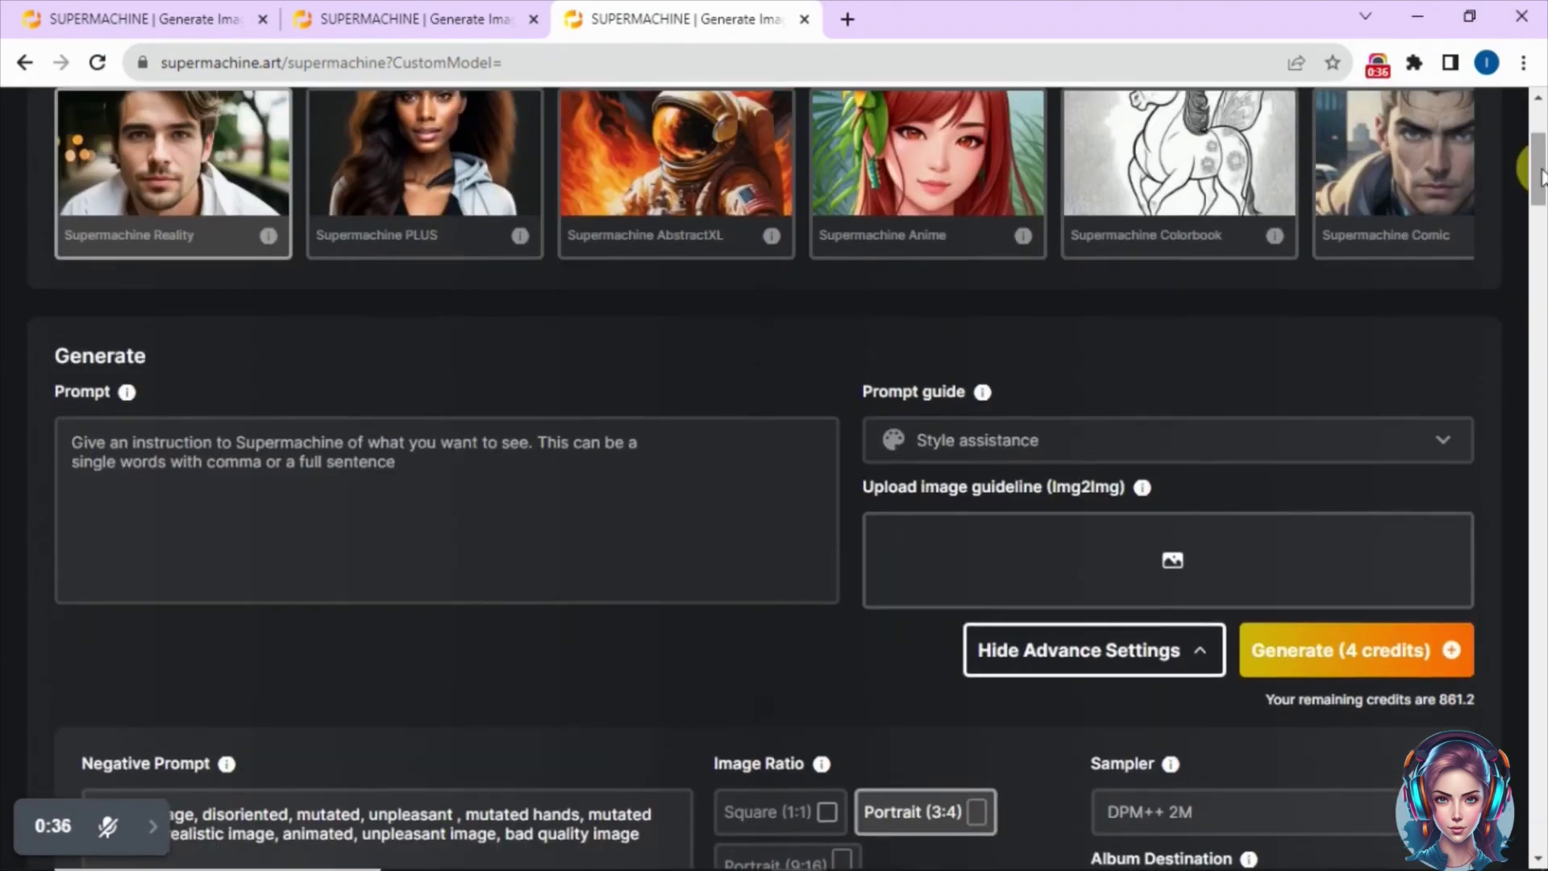
left_click(543, 469)
key("ctrl+v")
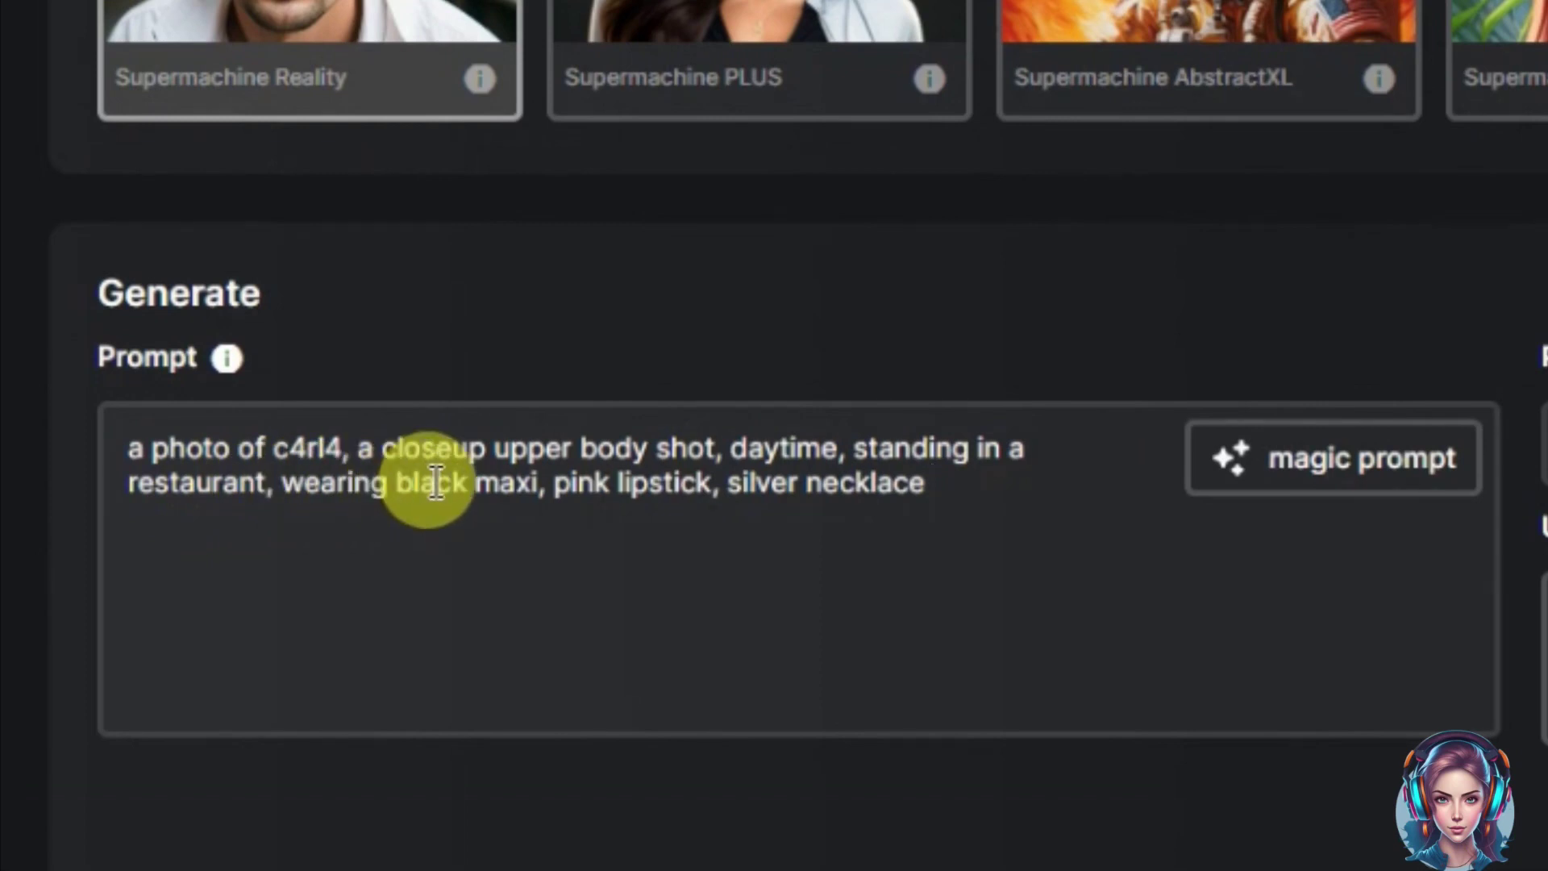
Step: Insert "evening" before "maxi" in the prompt, append ", long light brown hair stylish", and generate the images
left_click(468, 482)
type("evening")
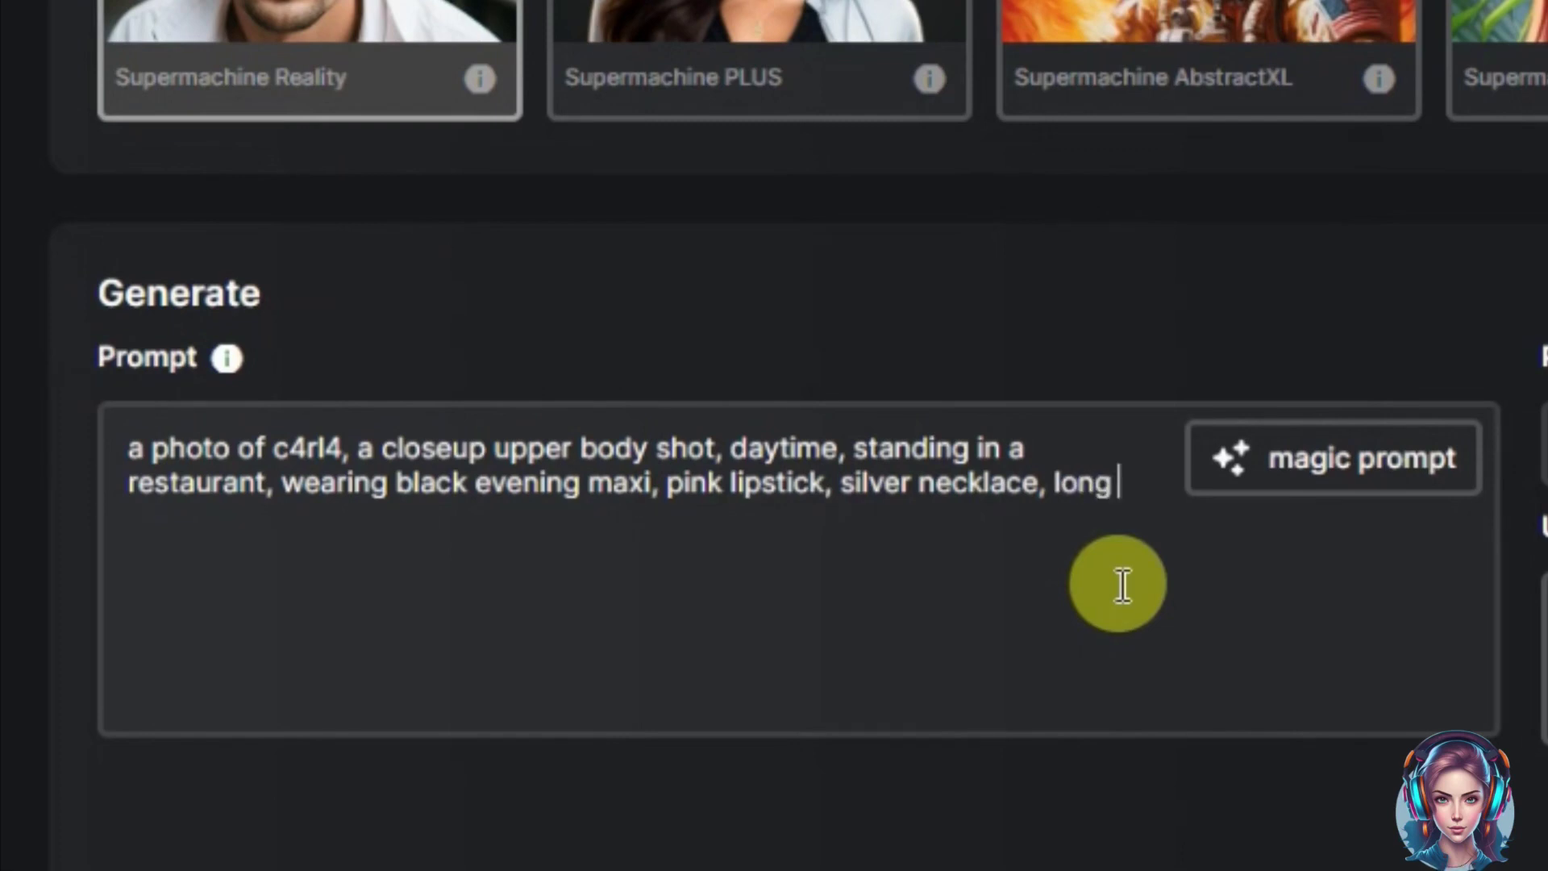
type("ght ")
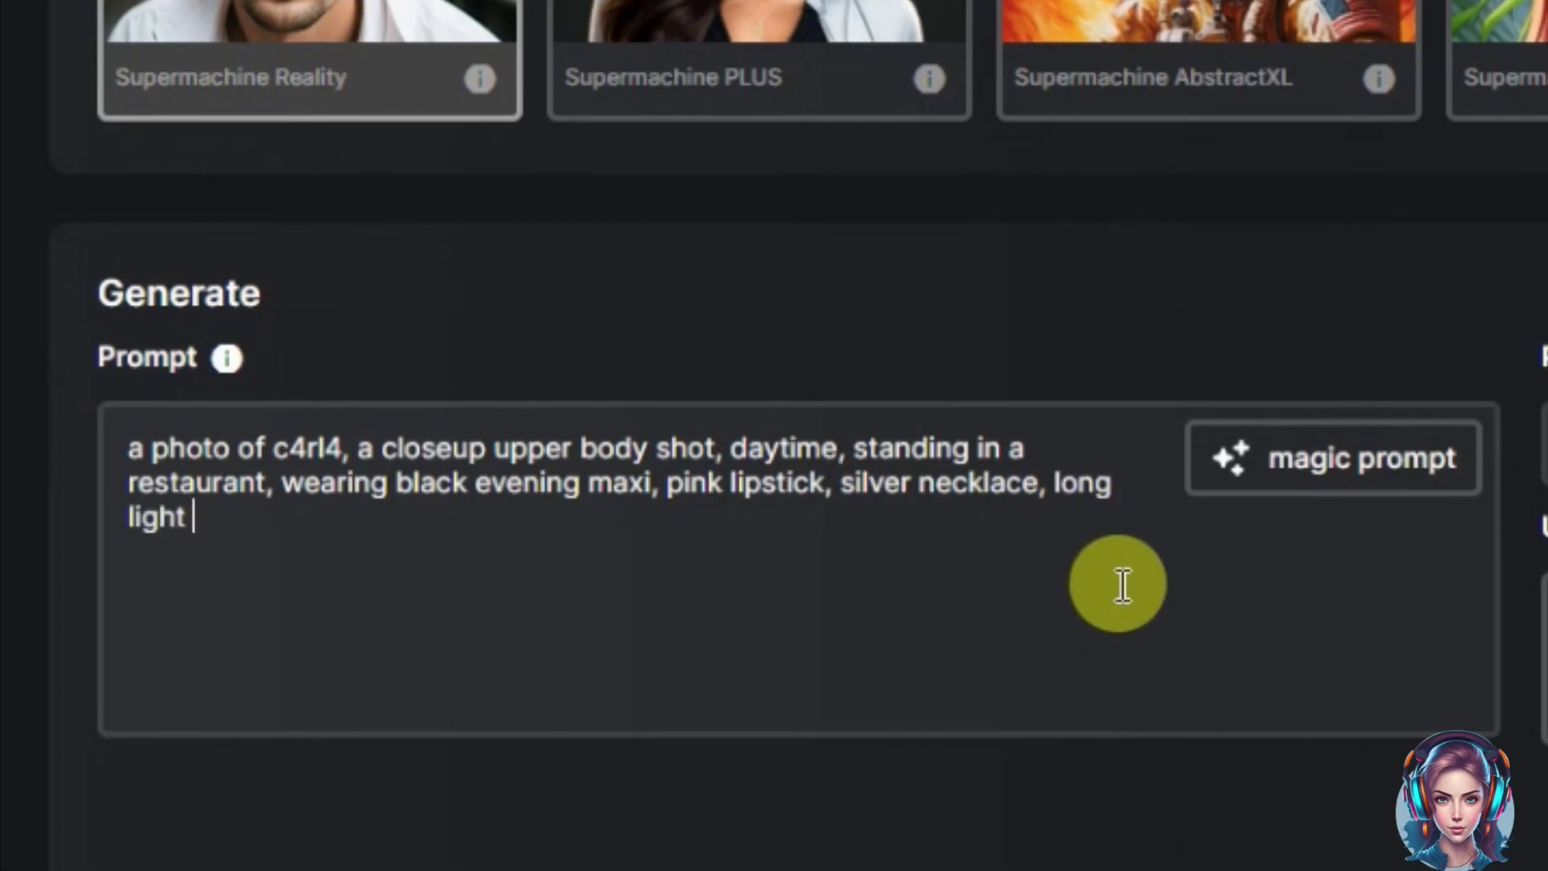
type("brown hair stylish")
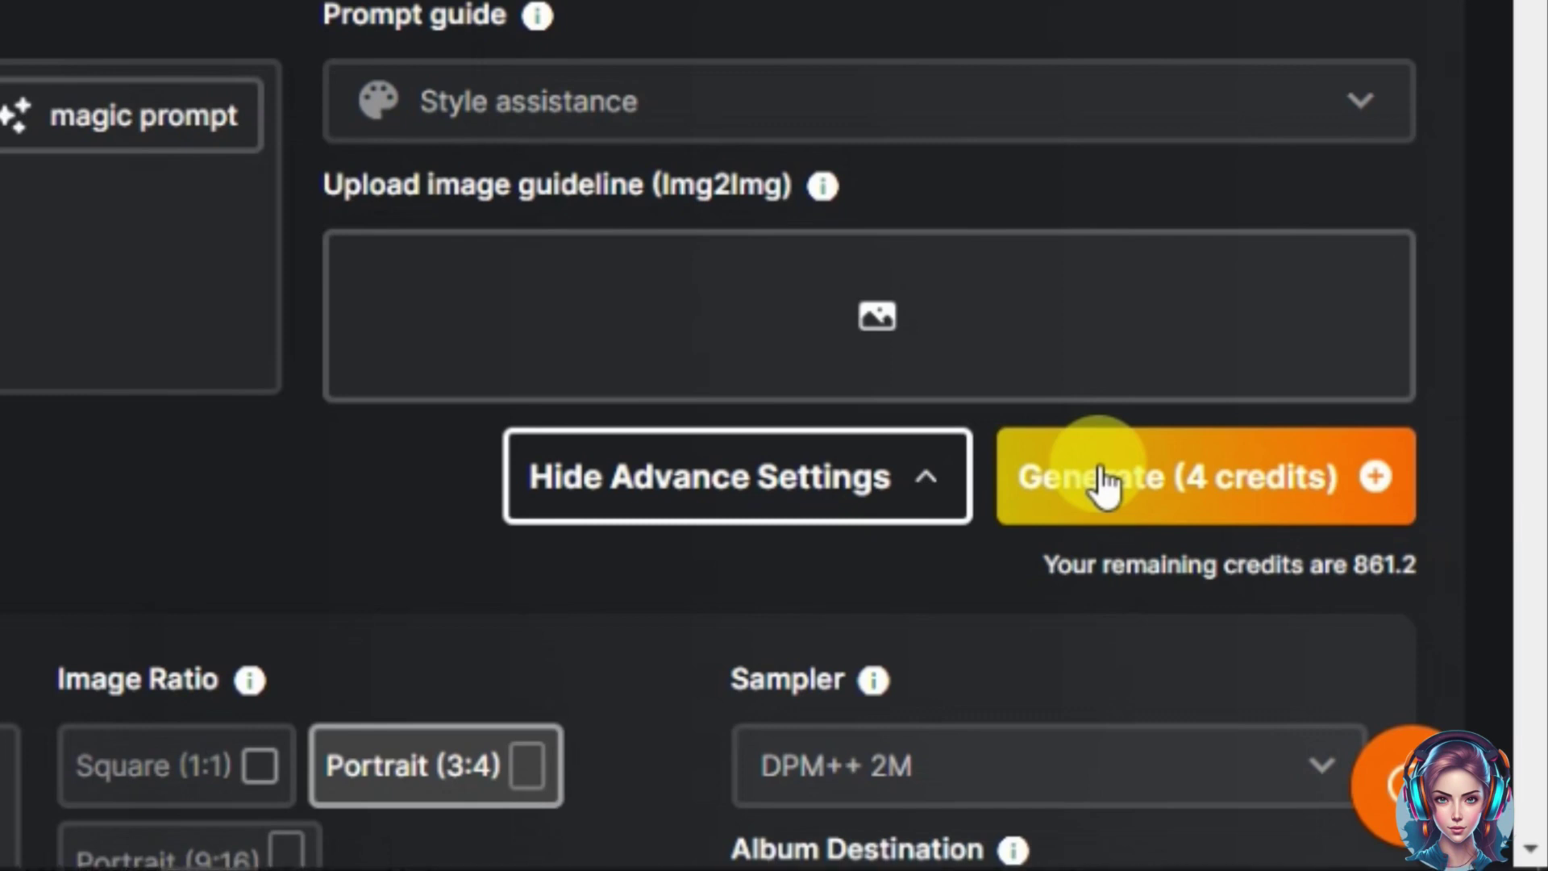
left_click(1105, 482)
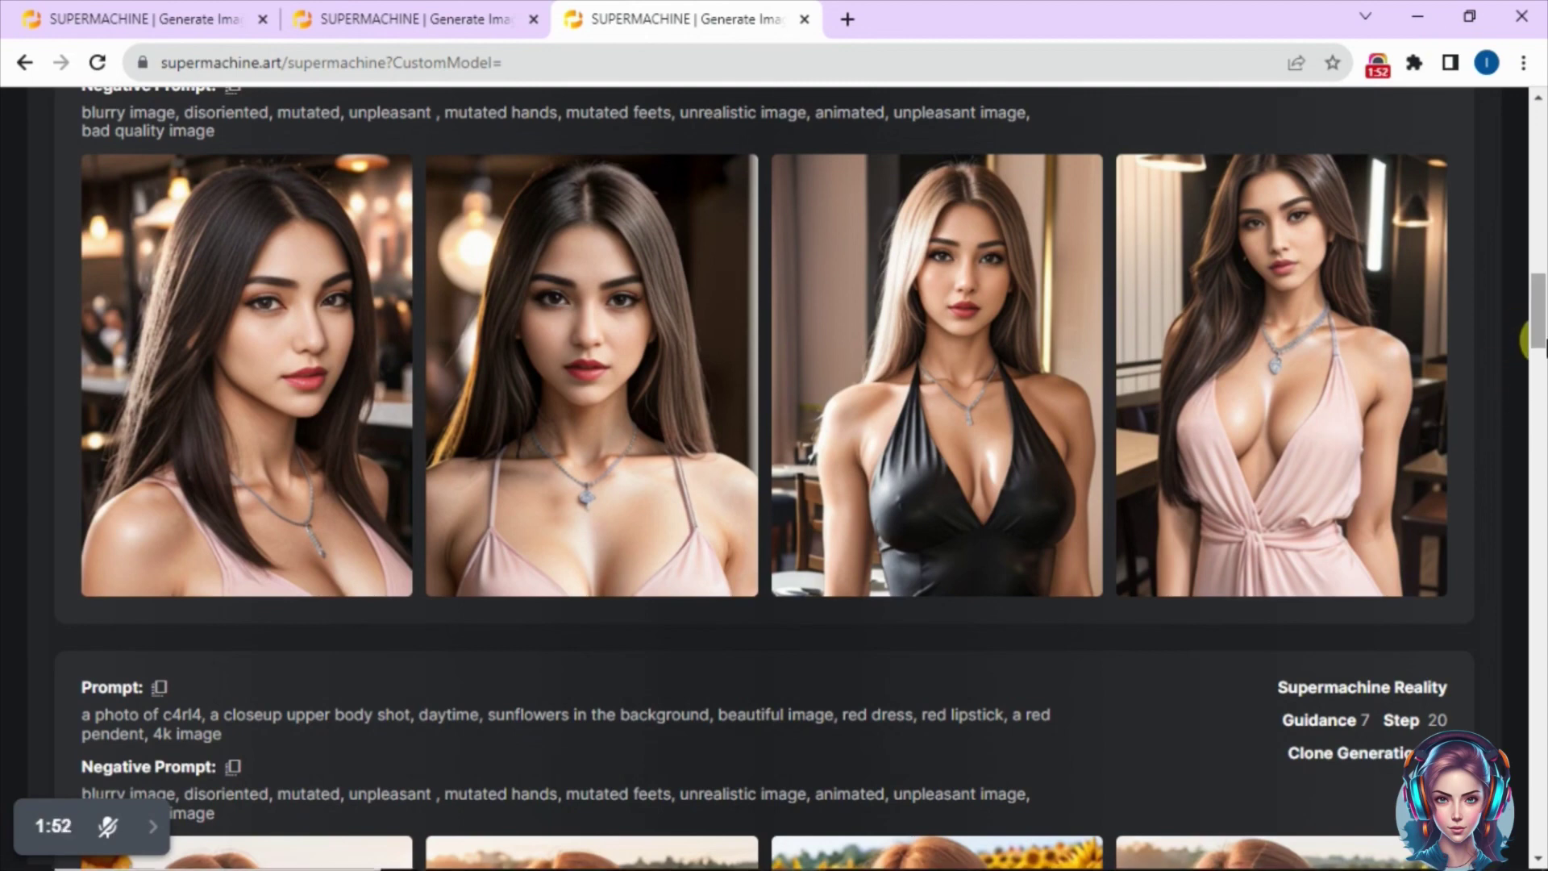
Step: Replace the prompt text after "a photo of c4rl4," with "sitting on a couch in a luxurios living room,drinking coffee, light brown long hair, red lipsticks, 4k image"
mouse_move(1541, 339)
left_mouse_down()
mouse_move(1540, 384)
mouse_move(1540, 325)
left_mouse_up()
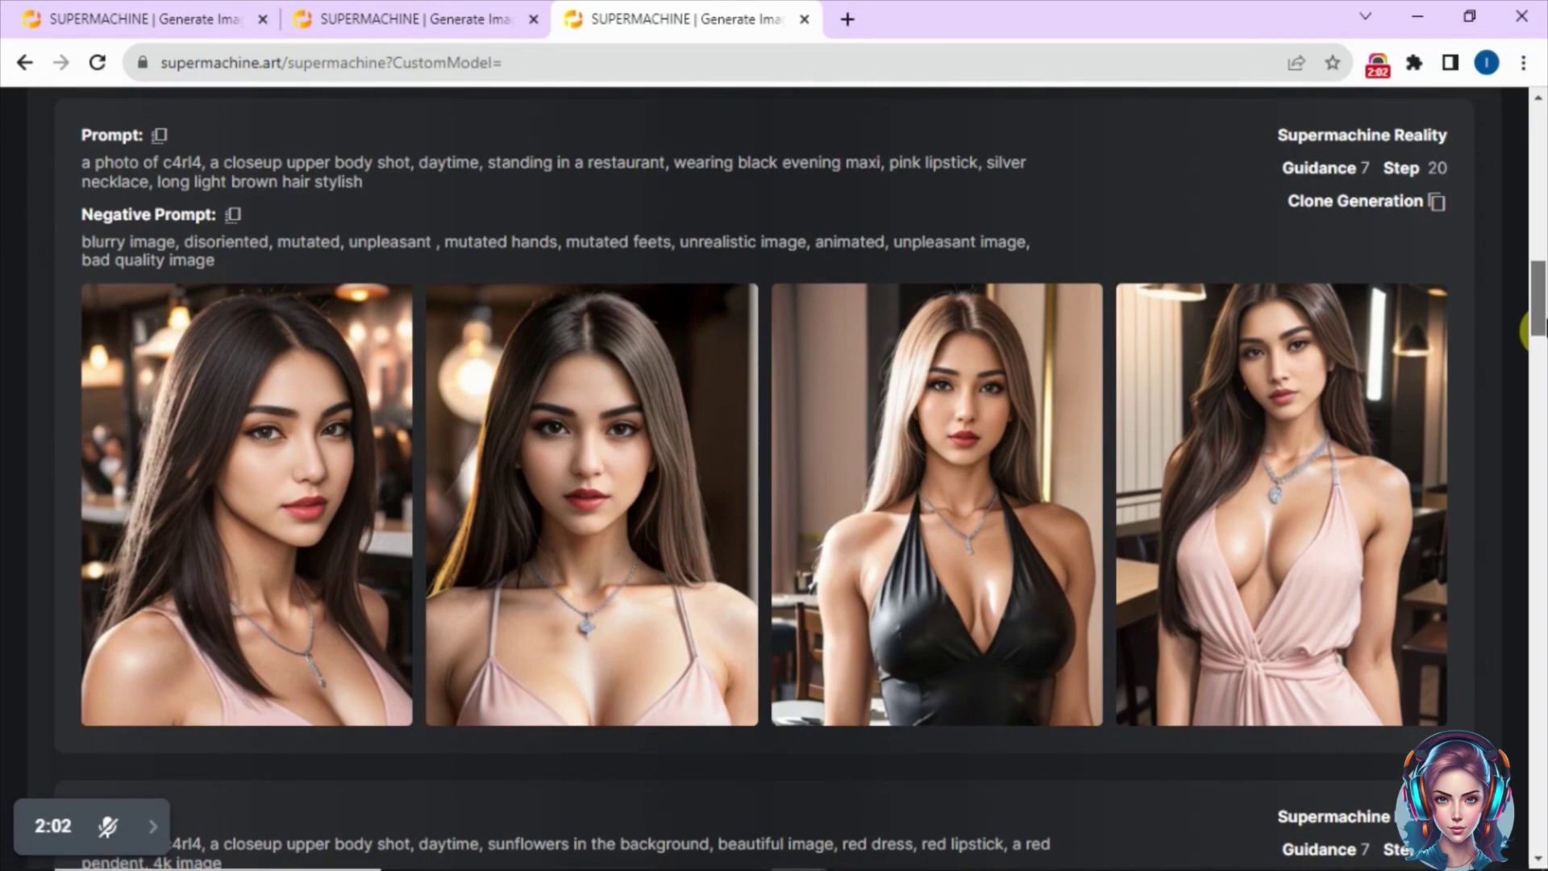
scroll(1536, 331, "down", 6)
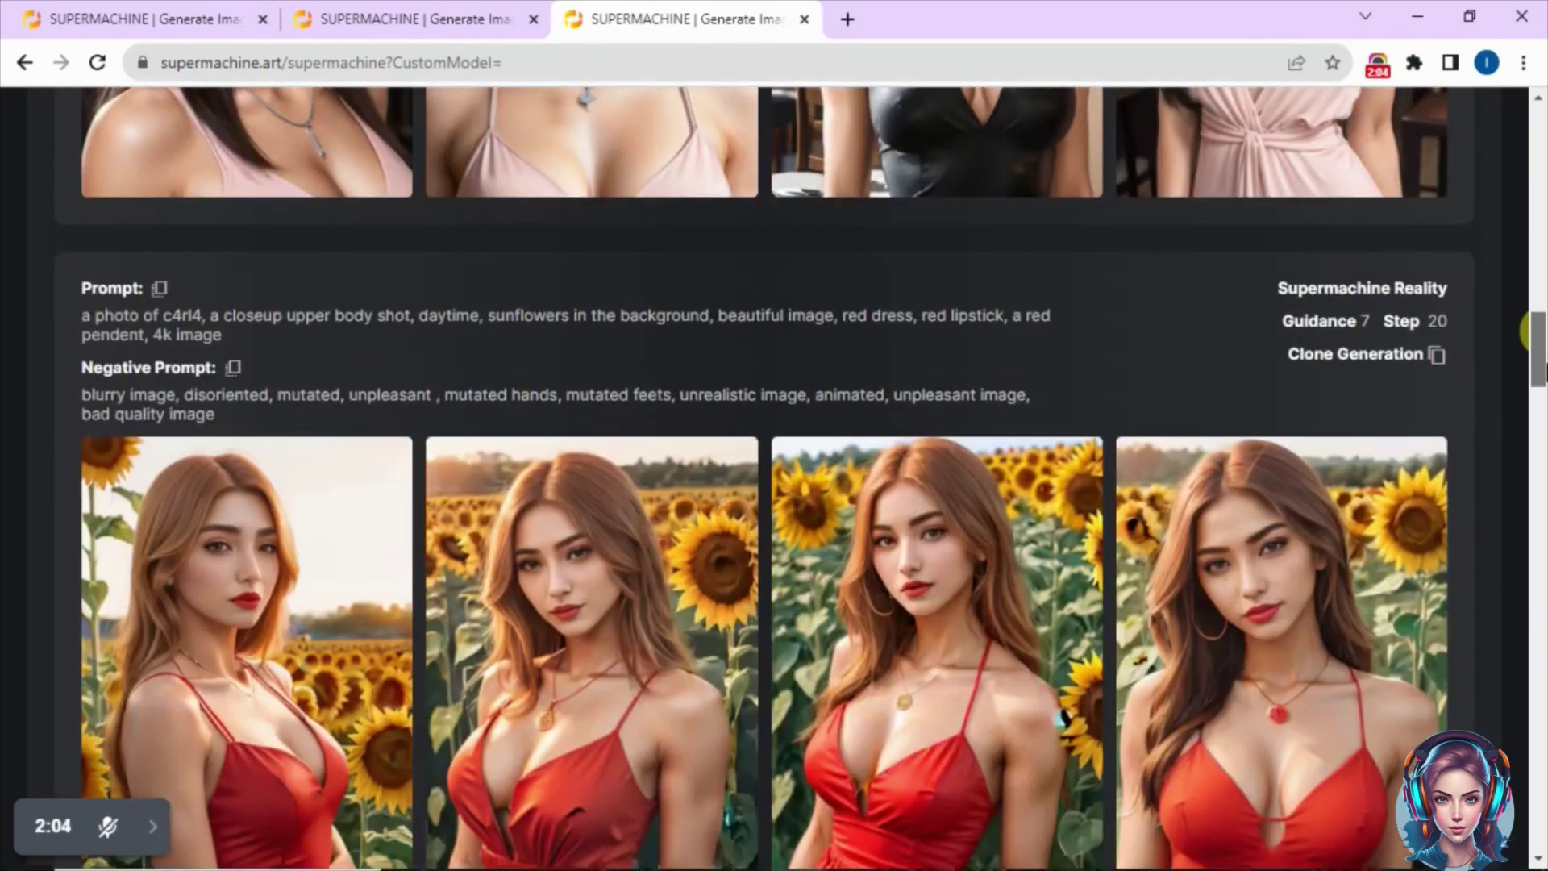
left_click_drag(1542, 373, 1542, 212)
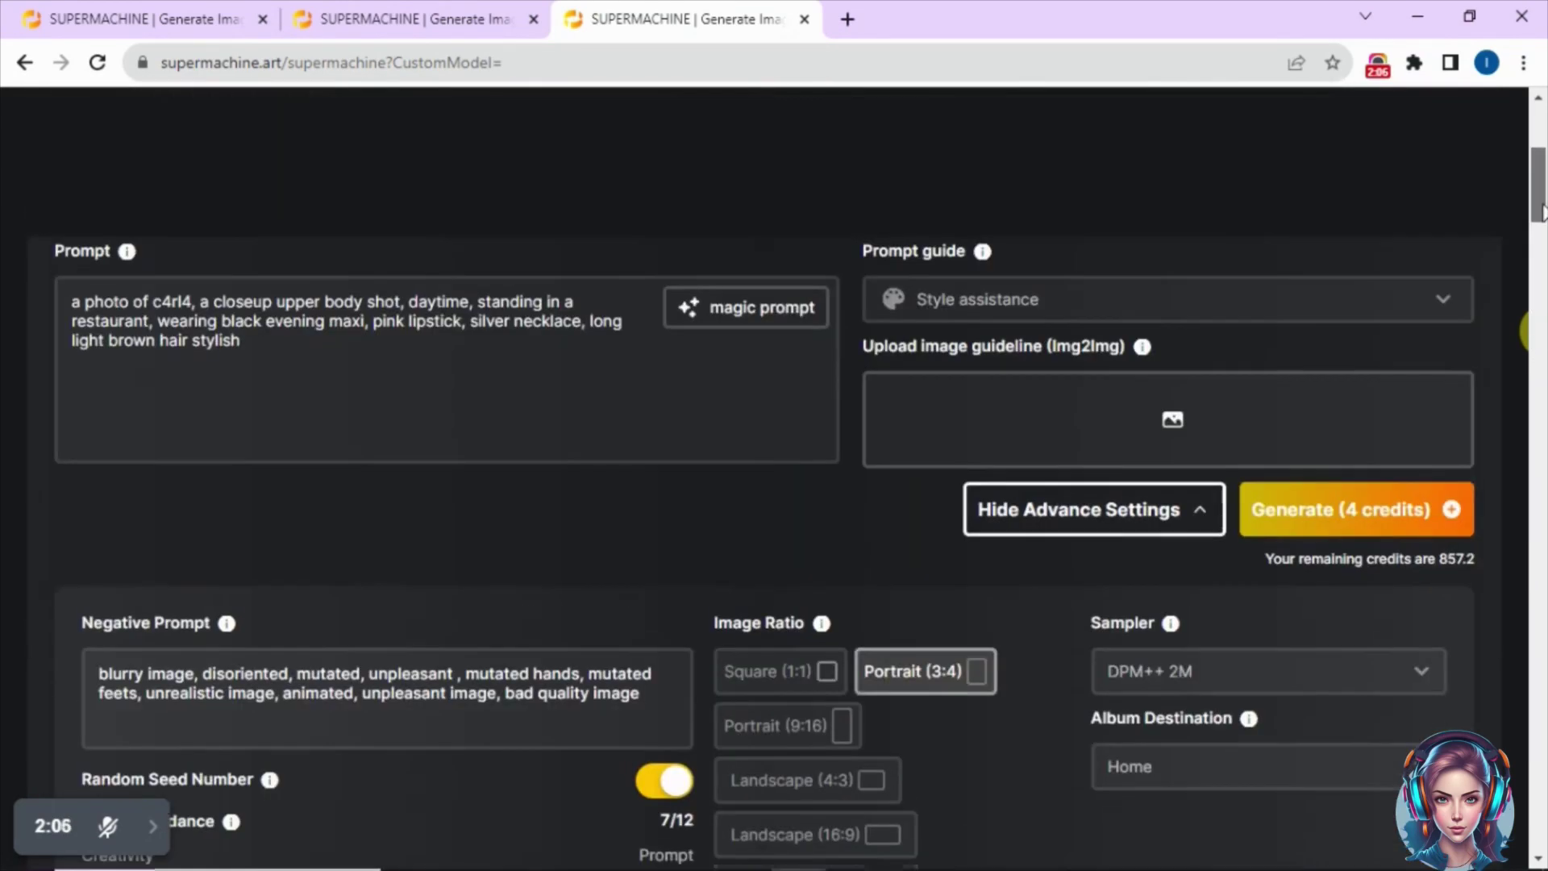
scroll(1536, 331, "up", 1)
left_click_drag(200, 324, 259, 363)
type("sitting on a couch in a luxurios living room,drinking coffee, ")
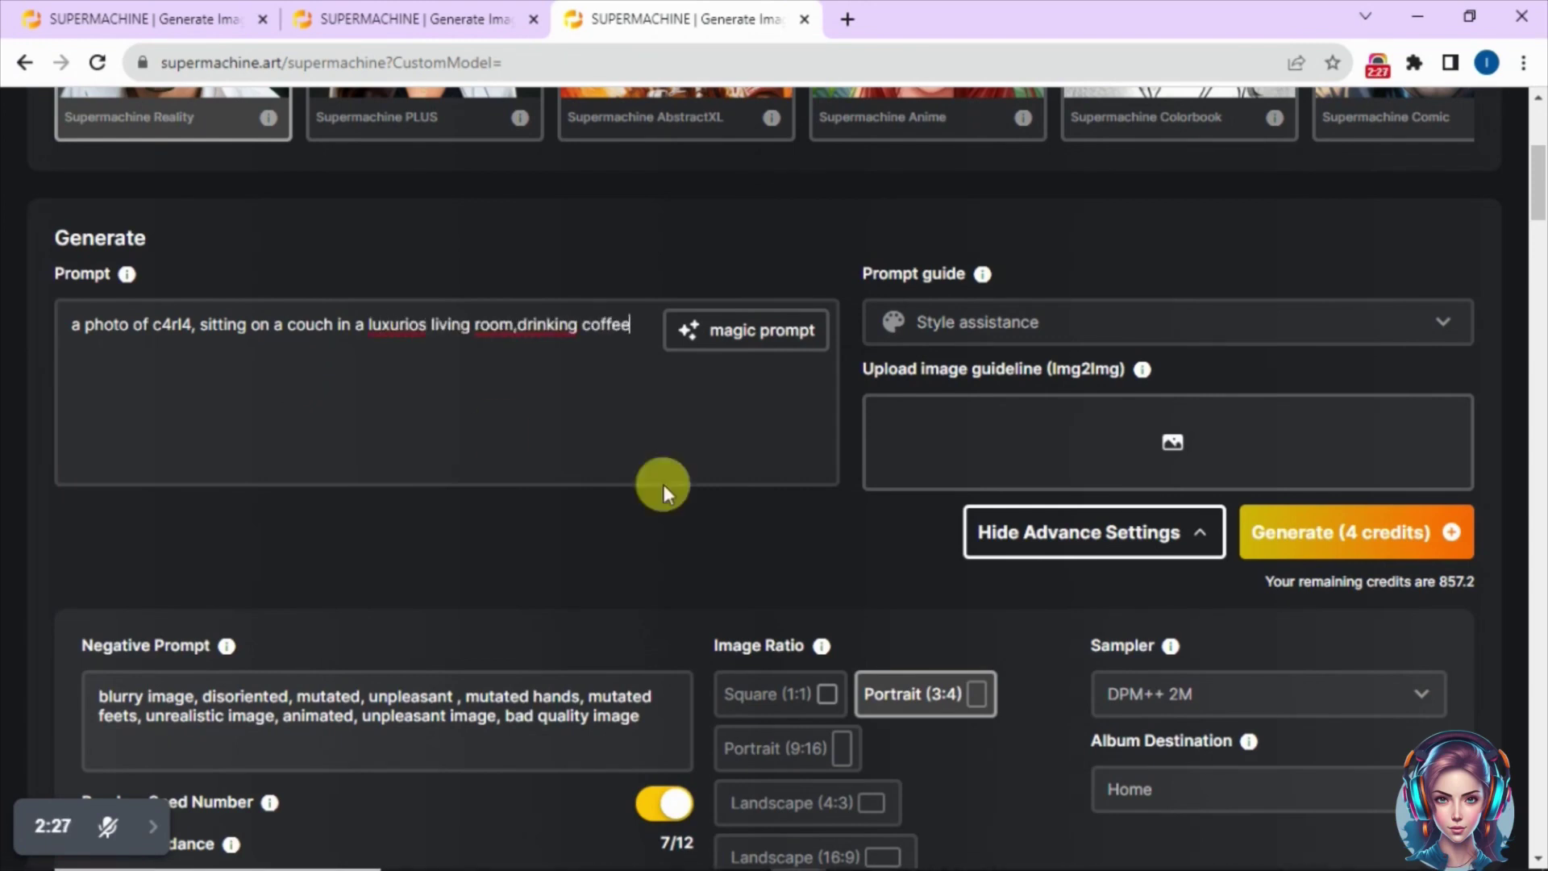
type("light brown long hair, red lipstic,")
key("BackSpace")
type("ks, 4k image")
Step: Correct the flagged prompt words to "luxurious" and "room, drinking" using the spelling suggestions, and generate the images
right_click(402, 324)
left_click(466, 361)
right_click(525, 327)
left_click(539, 338)
left_click(1362, 534)
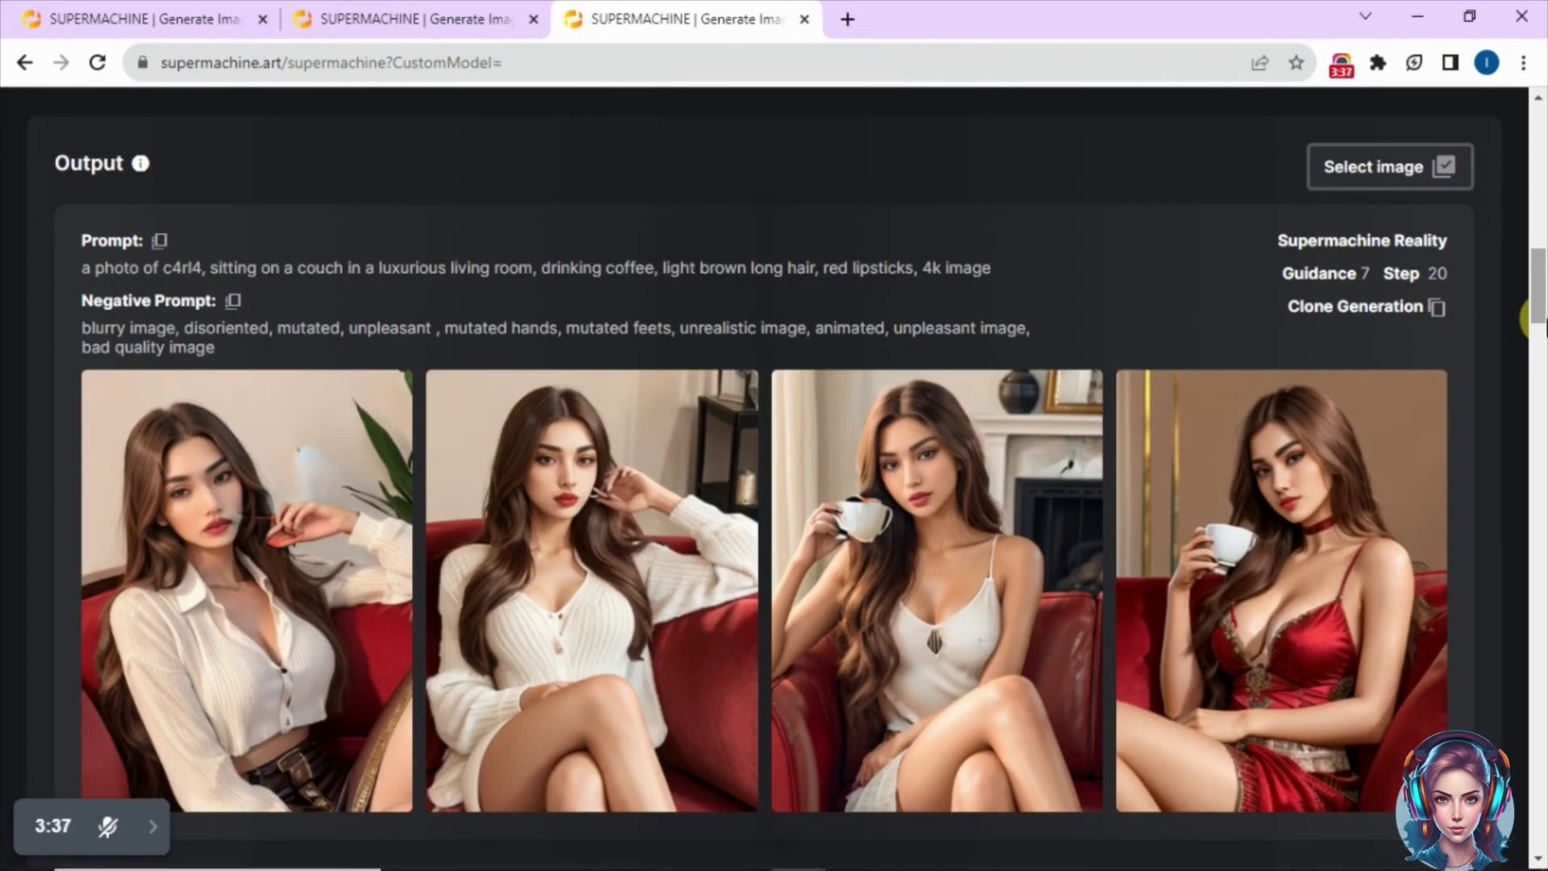
Step: Enlarge the third couch image to view its generation details, close it, and look through the generated results
scroll(1539, 275, "down", 1)
scroll(1532, 271, "down", 2)
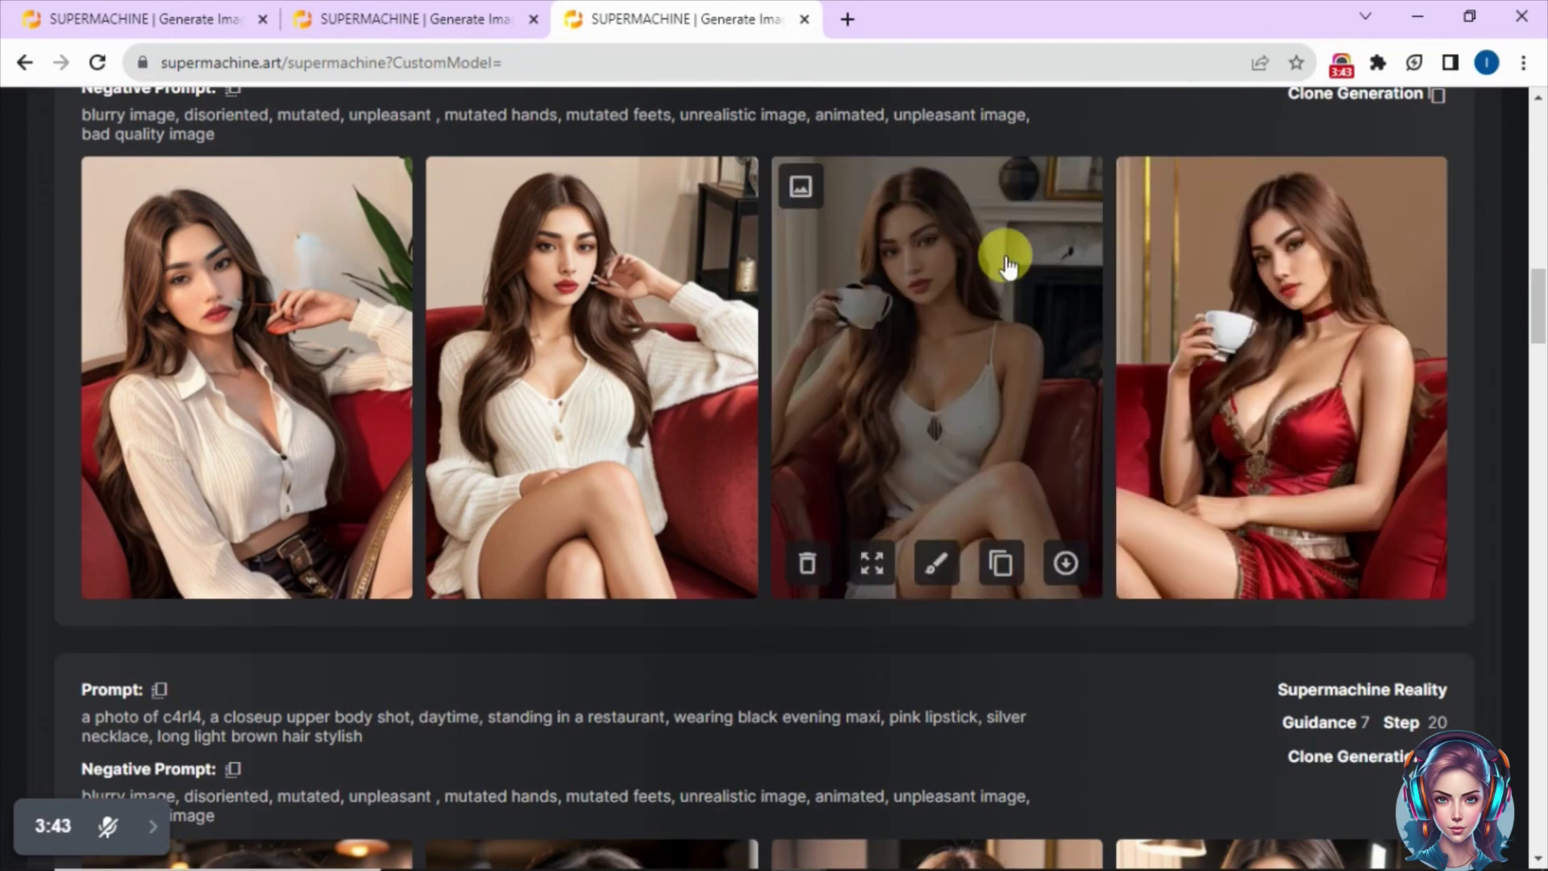
left_click(1007, 256)
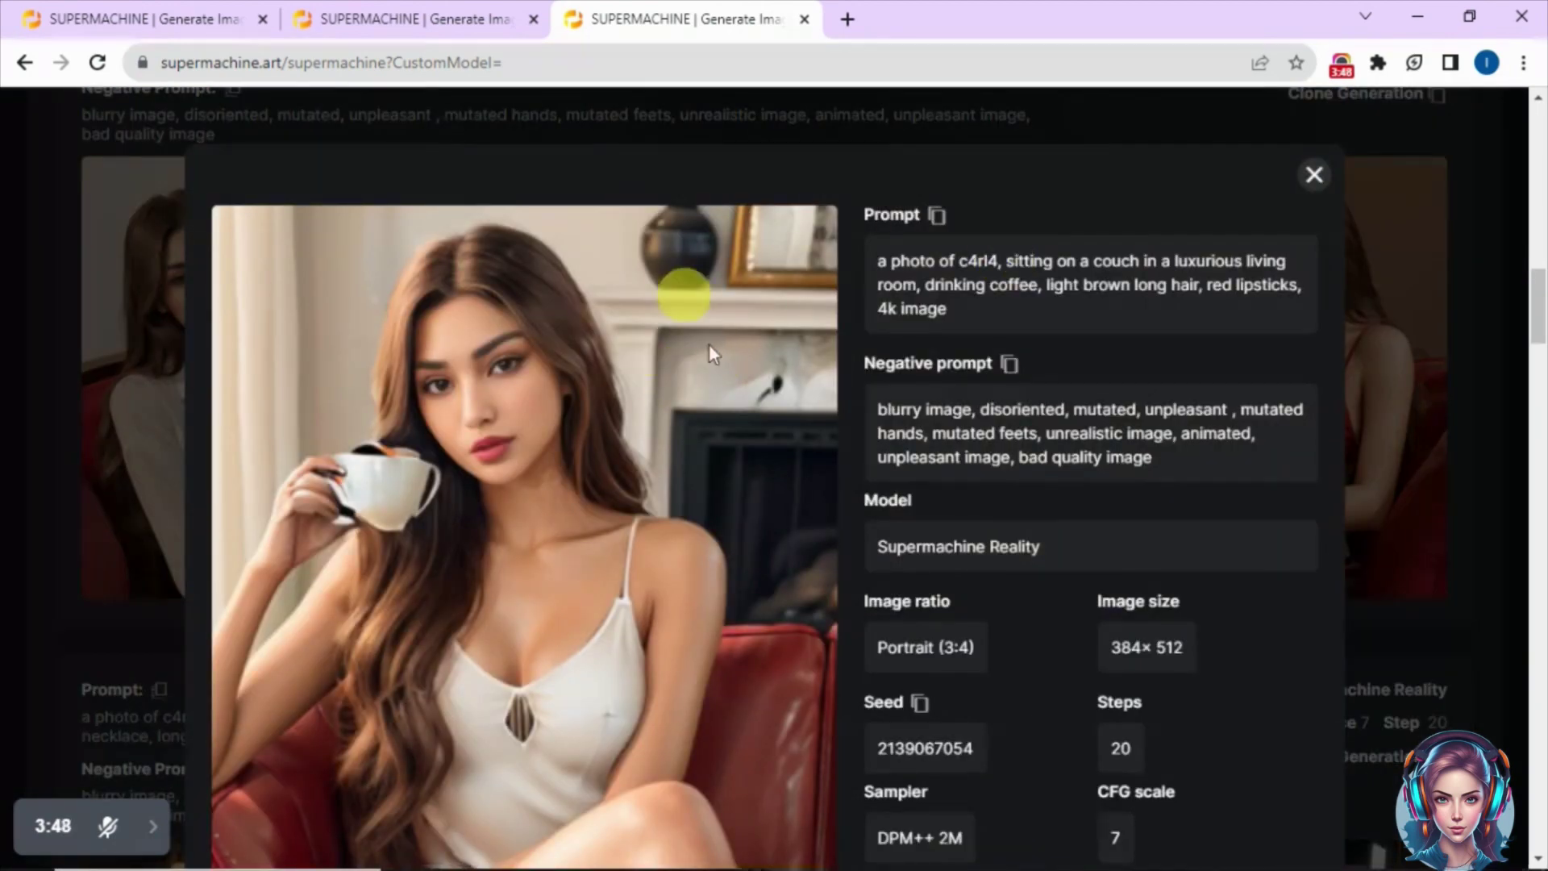
left_click(1430, 303)
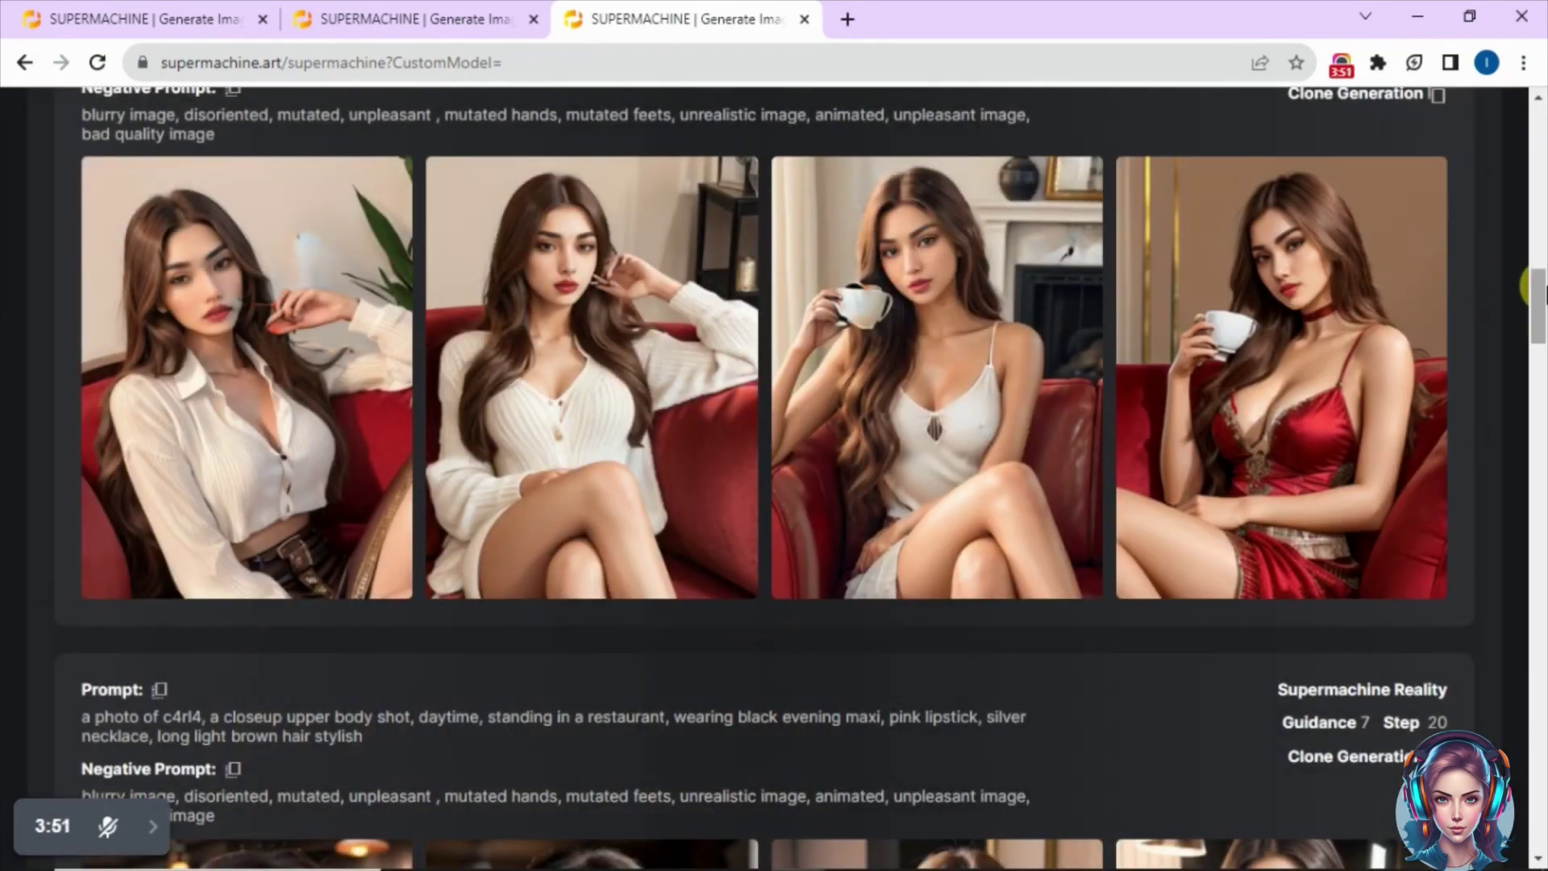
scroll(1533, 298, "down", 4)
scroll(1533, 307, "up", 5)
scroll(1531, 307, "up", 2)
scroll(1531, 322, "down", 9)
scroll(1526, 307, "up", 15)
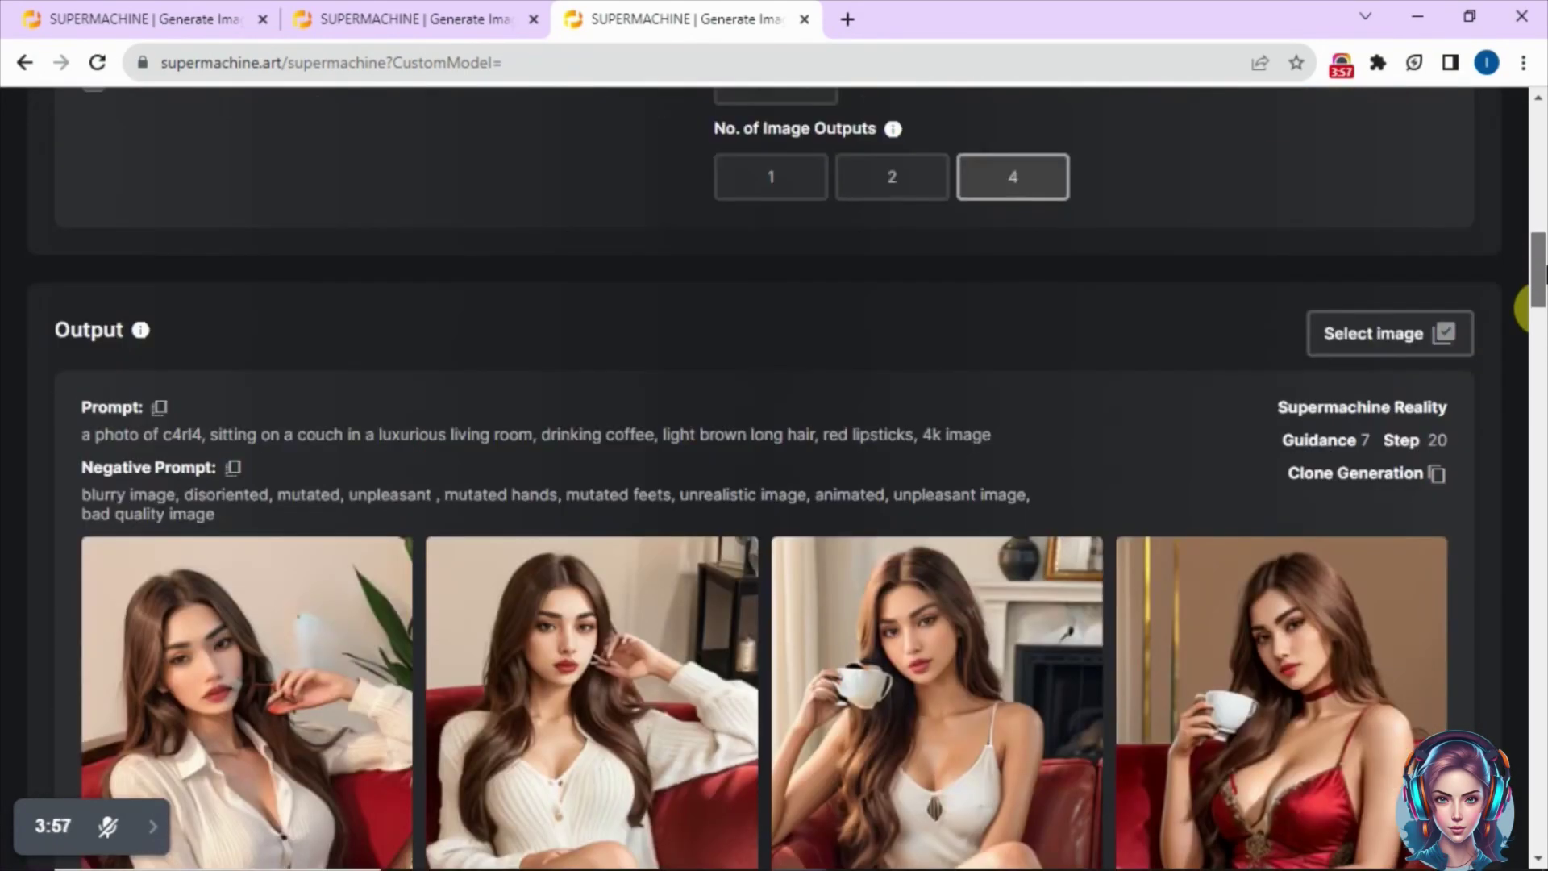
Step: Replace the prompt text after "a photo of c4rl4," with "standing in front of a beach, red lipstick" and generate the images
scroll(1526, 306, "down", 4)
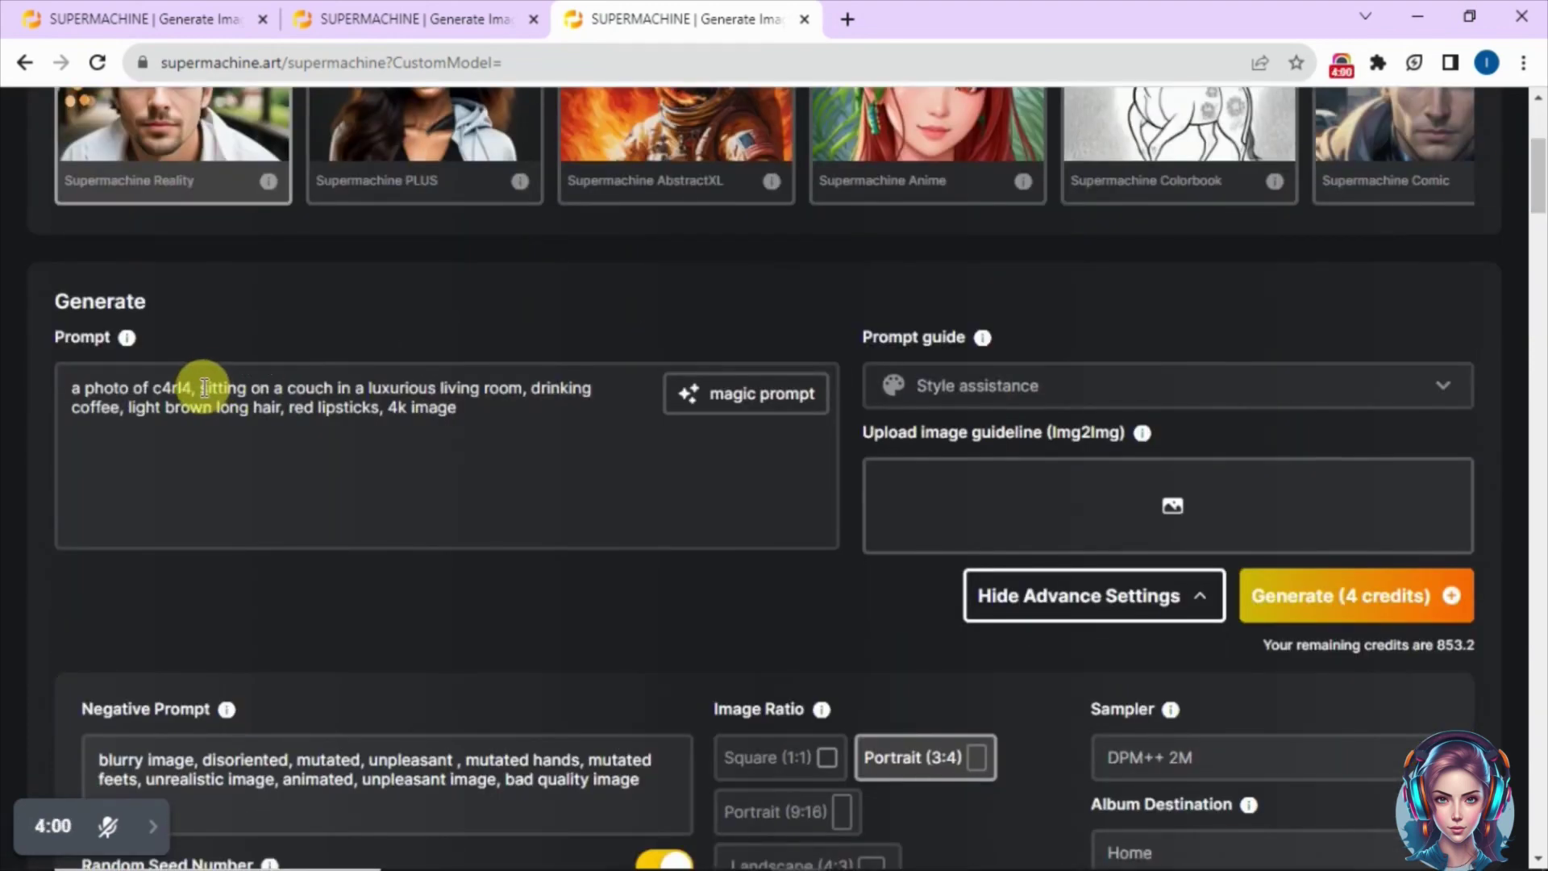
left_click_drag(200, 389, 477, 414)
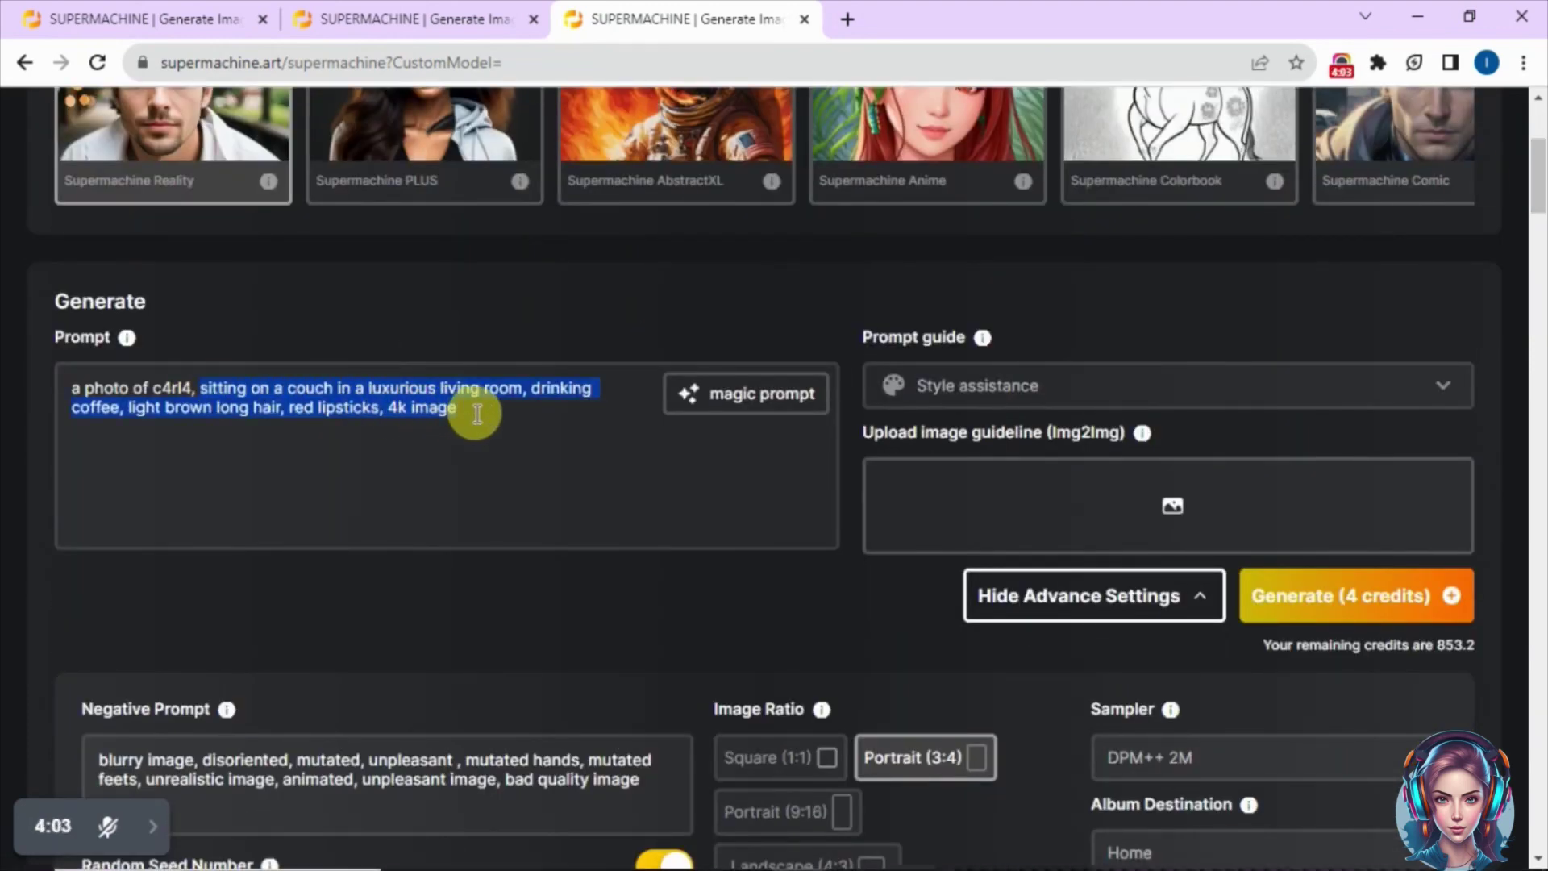
type("standing in fro")
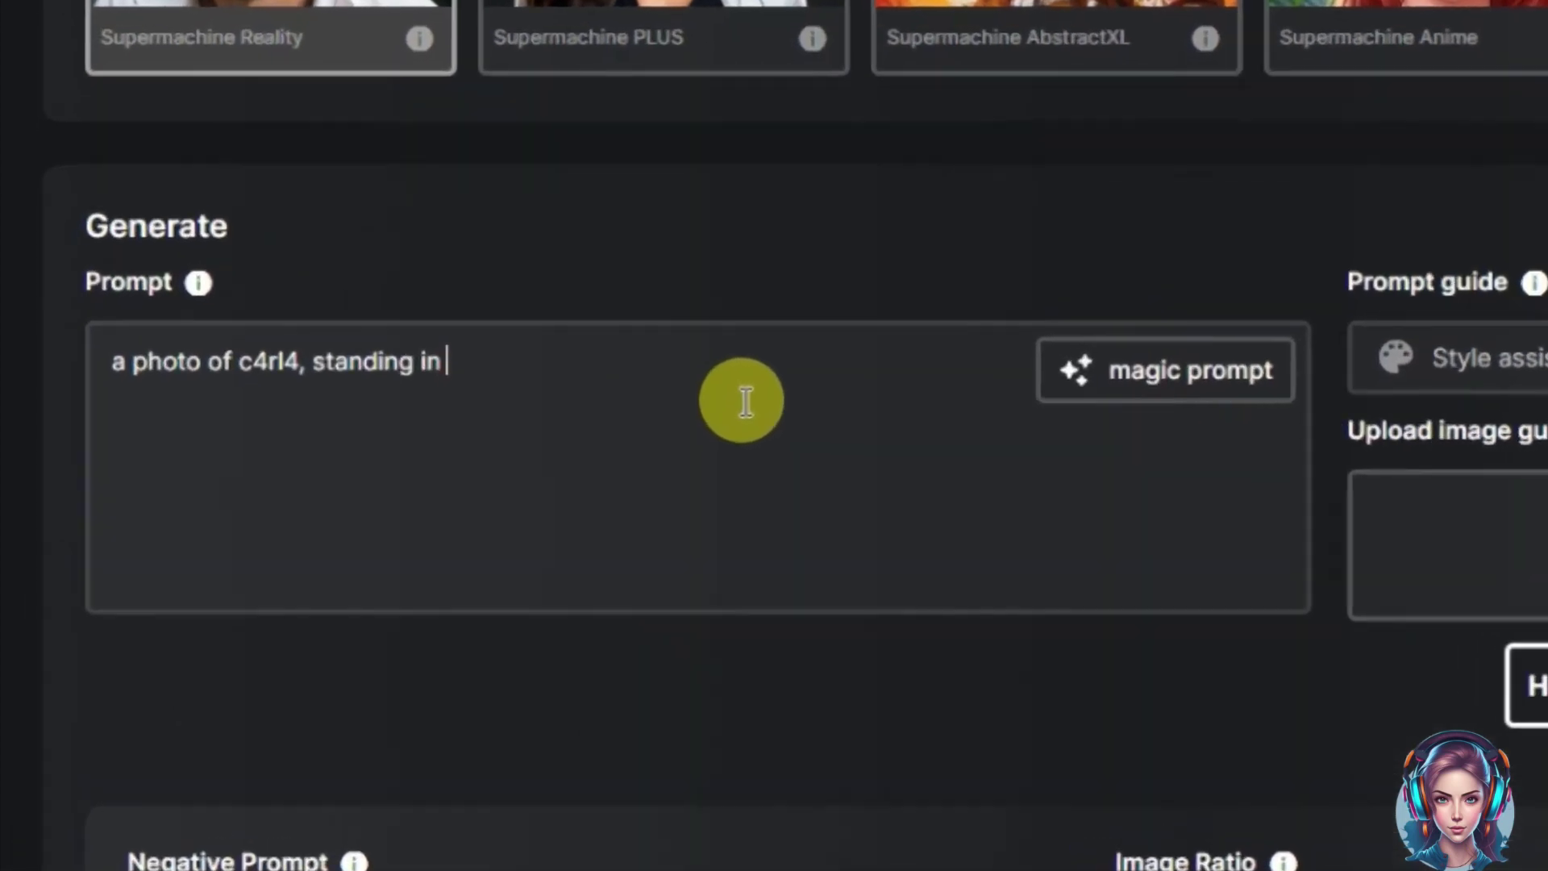
type("nt of a beecg")
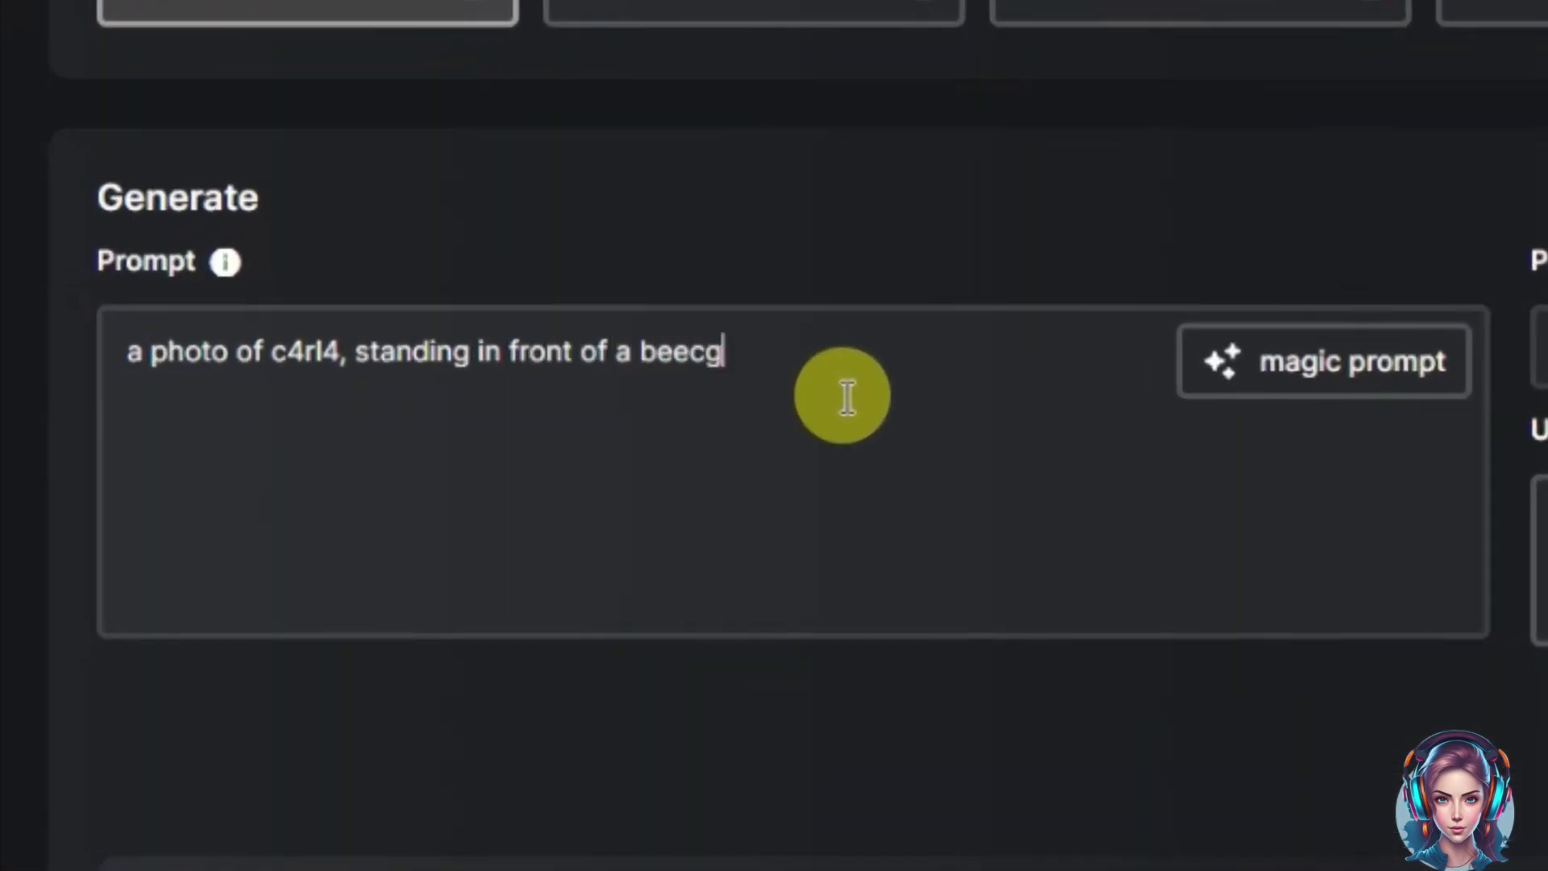
type("ach, red lipstick")
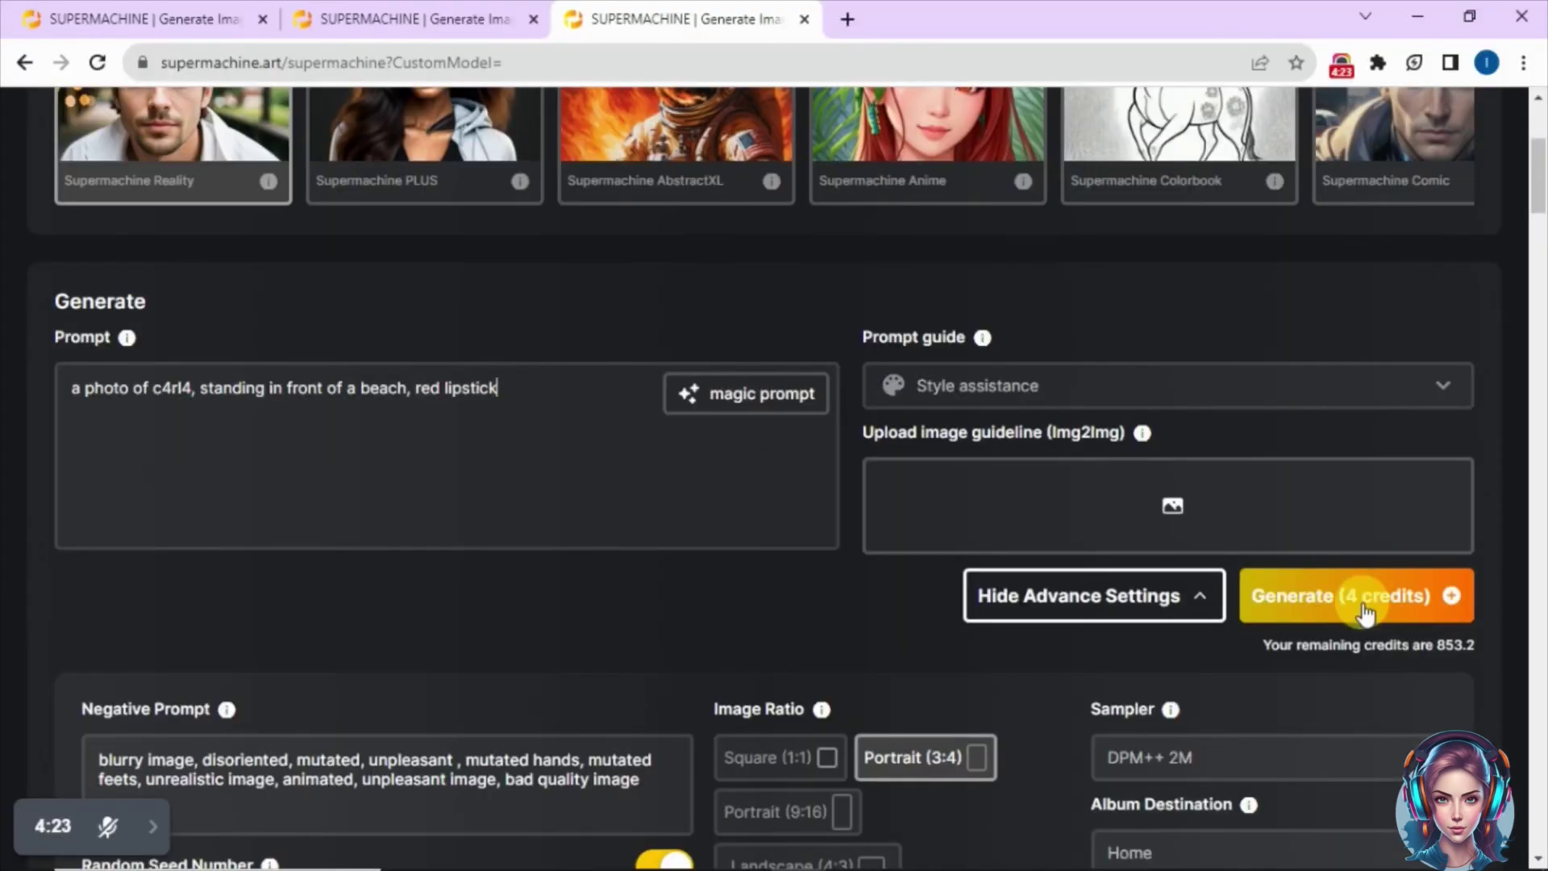
left_click(1282, 594)
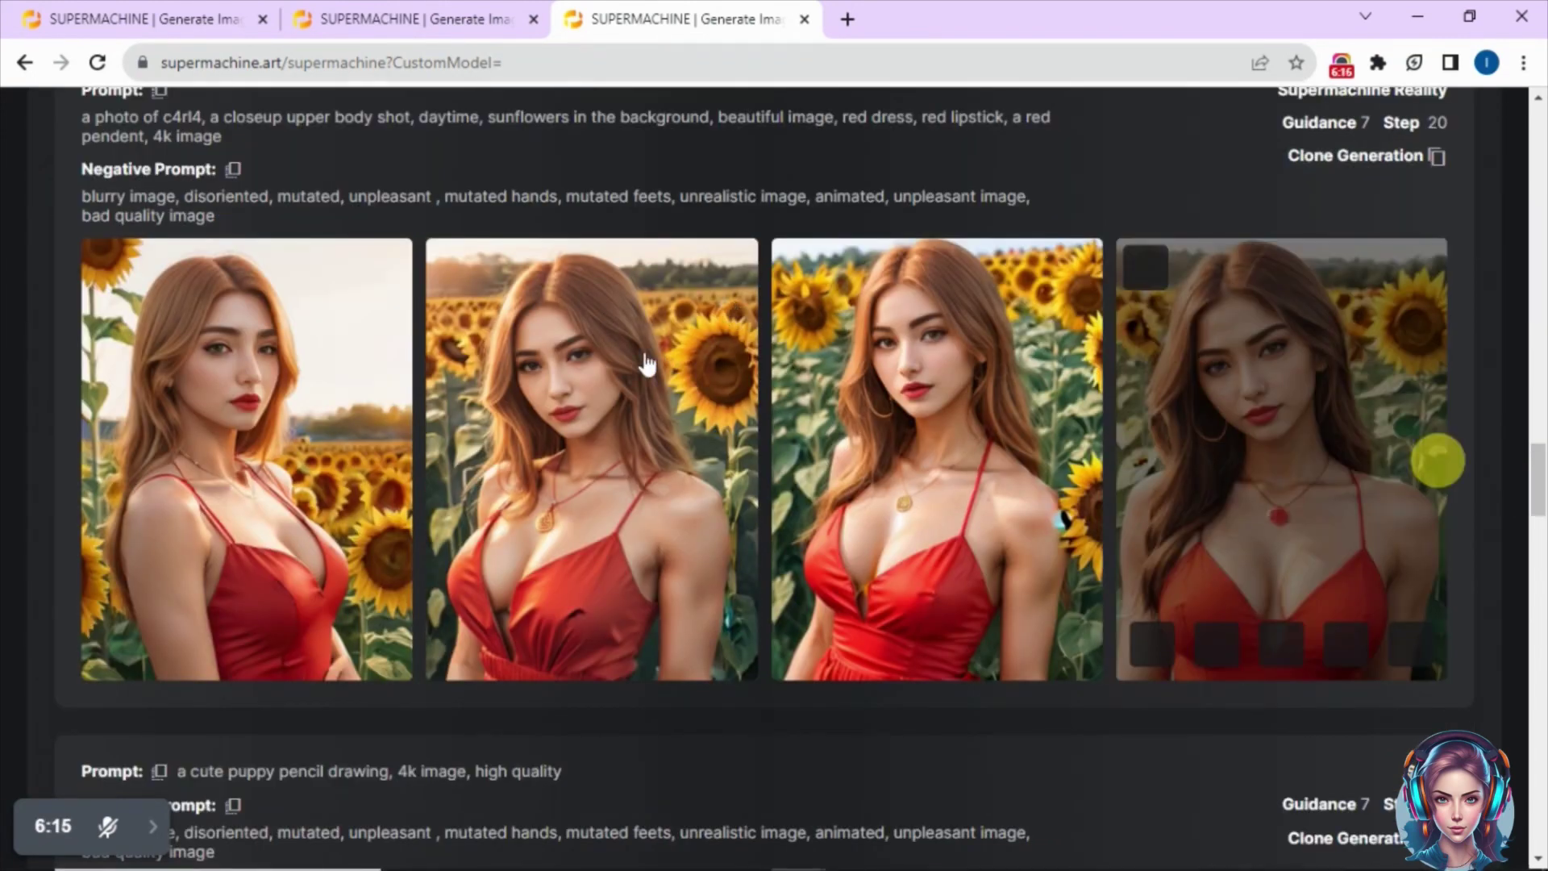
Step: Open the second sunflower image in the Canvas and paint a selection over the background around the woman's head and hair
mouse_move(642, 348)
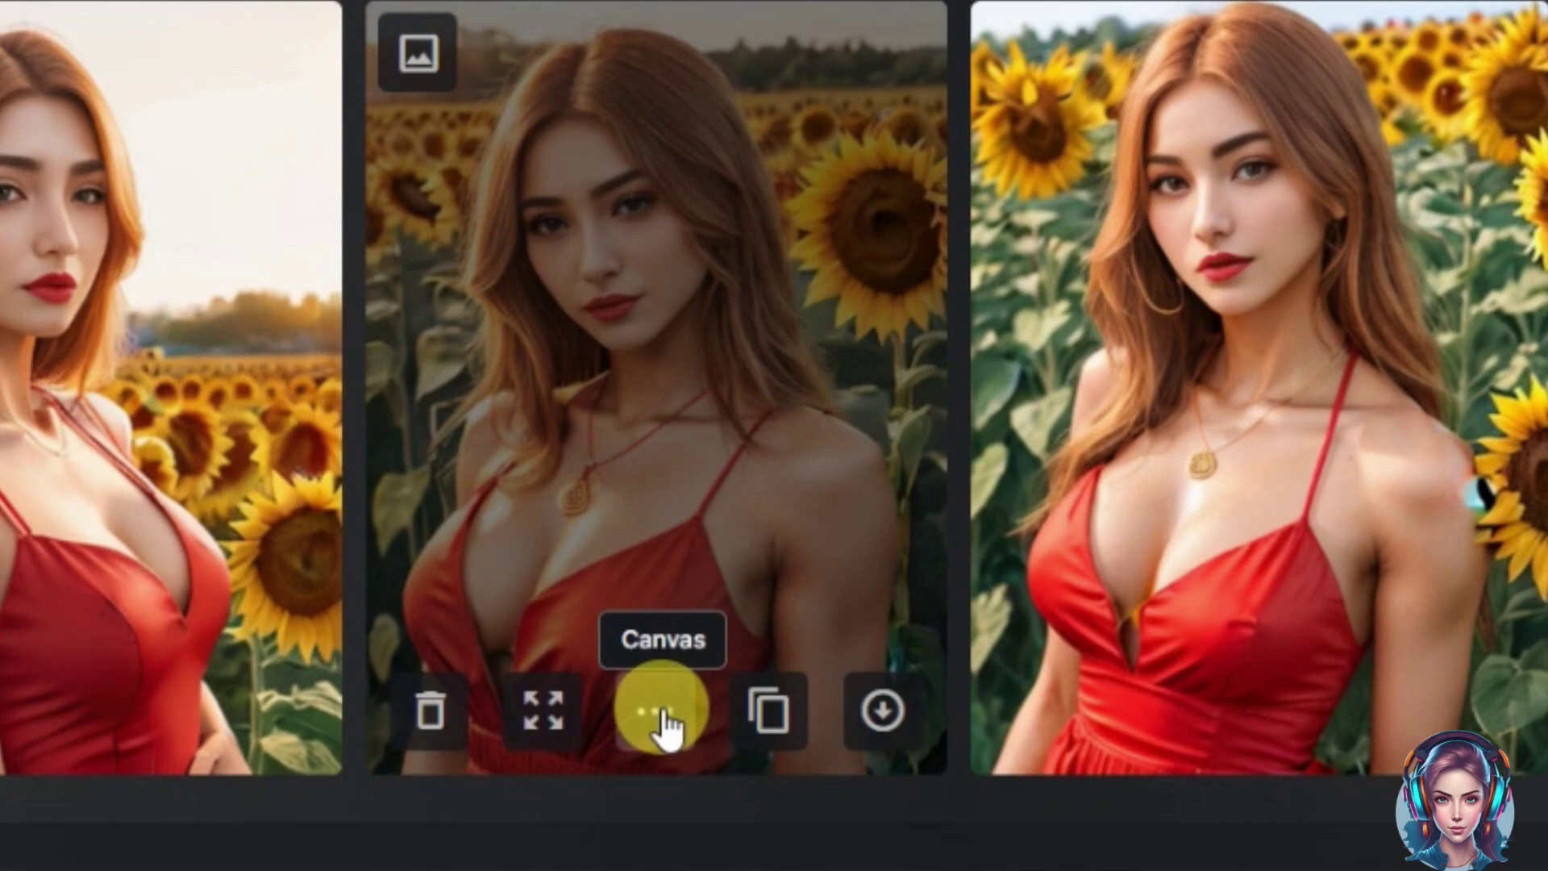
left_click(661, 720)
mouse_move(686, 133)
left_mouse_down()
mouse_move(563, 577)
mouse_move(698, 729)
mouse_move(923, 141)
mouse_move(1467, 778)
mouse_move(1303, 549)
mouse_move(828, 224)
left_mouse_up()
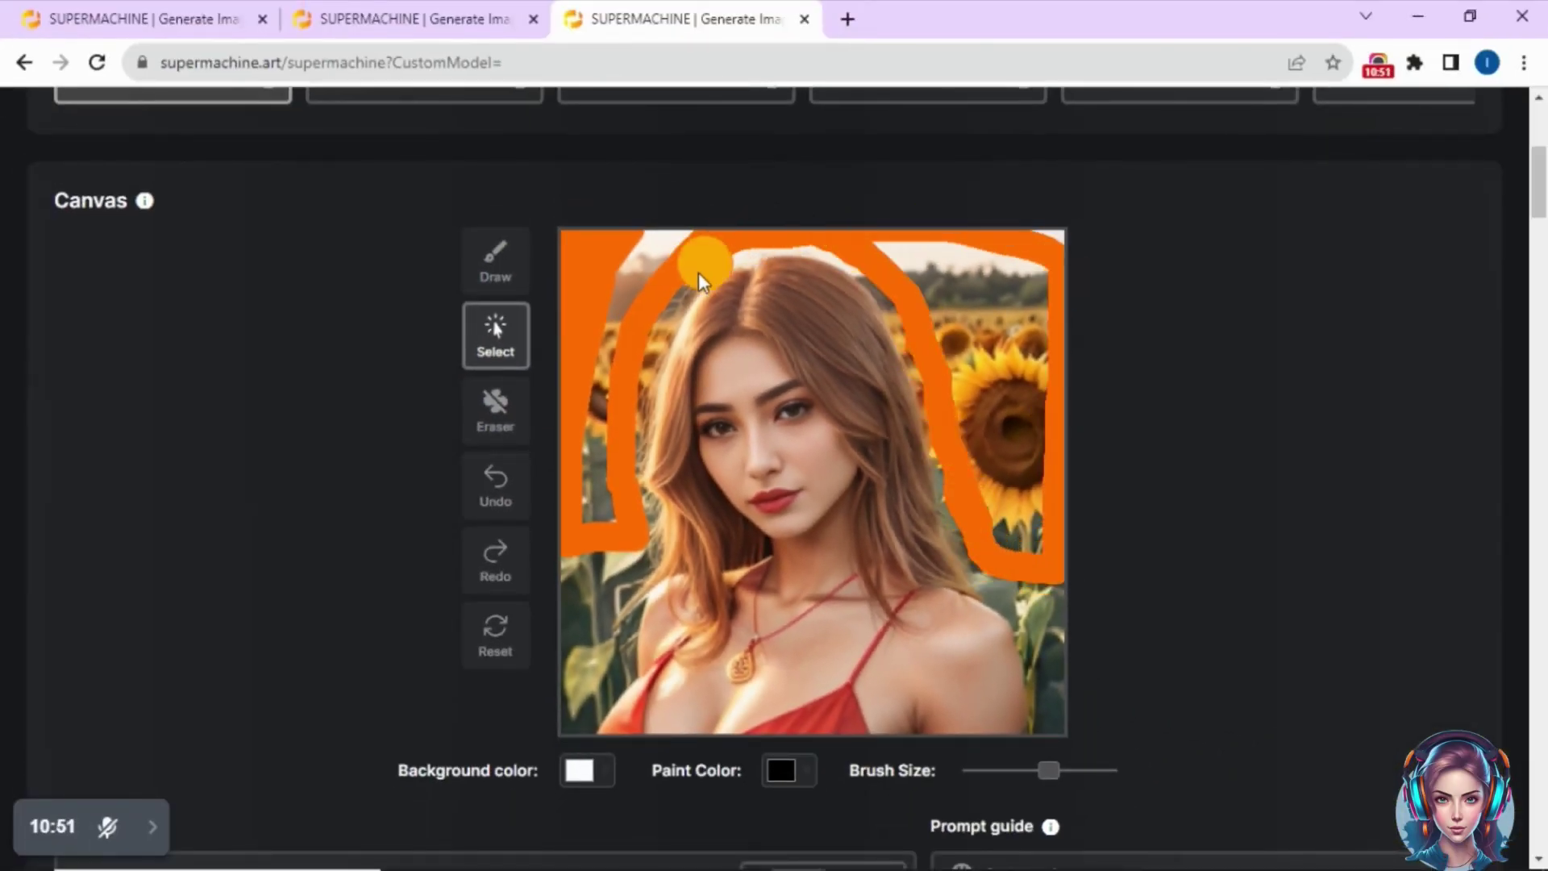
mouse_move(700, 281)
left_mouse_down()
mouse_move(602, 459)
mouse_move(1040, 257)
mouse_move(764, 235)
mouse_move(1000, 581)
mouse_move(1037, 553)
mouse_move(1006, 401)
mouse_move(816, 242)
mouse_move(941, 419)
mouse_move(879, 484)
mouse_move(632, 390)
mouse_move(733, 242)
mouse_move(1141, 490)
left_mouse_up()
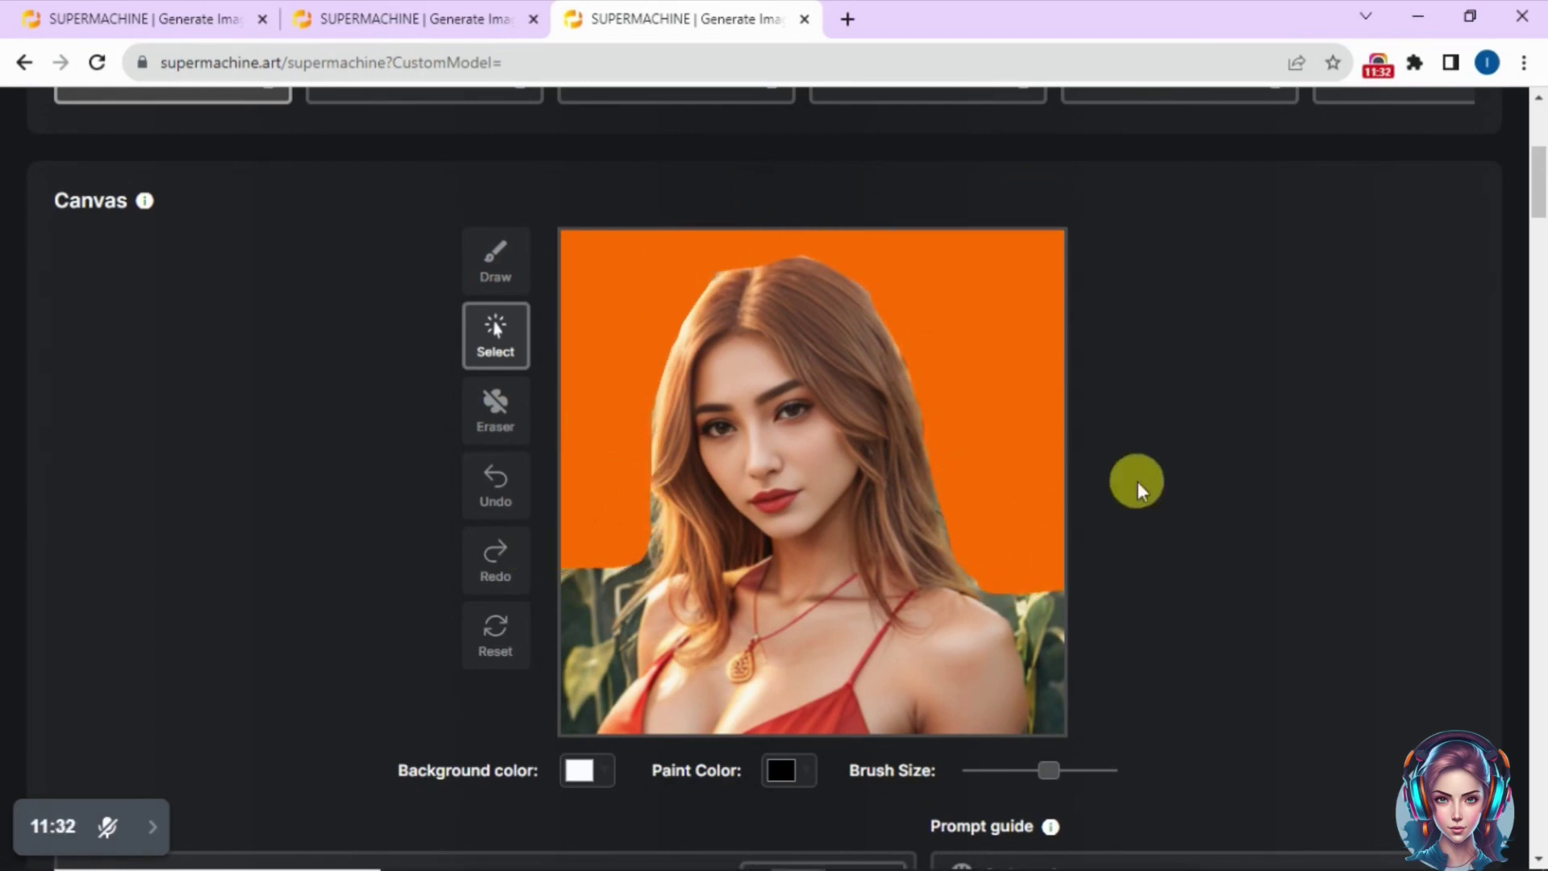
Step: Expand the prompt "make this picture in the background of a sunny day with beautiful clouds" using magic prompt, and generate the images
scroll(1141, 490, "down", 4)
left_click(819, 534)
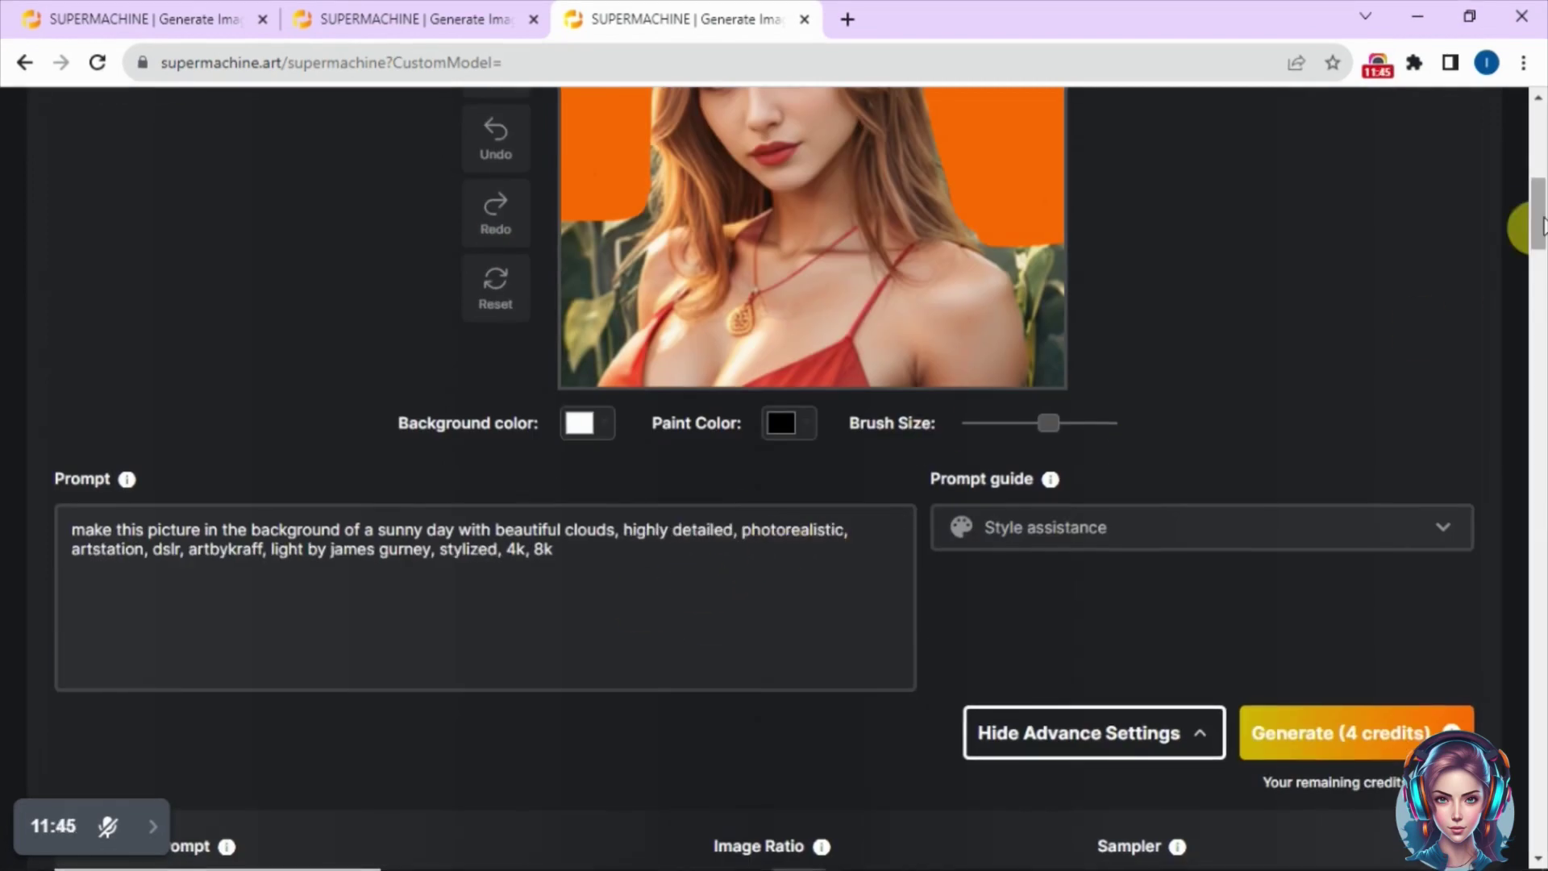
scroll(1536, 226, "down", 1)
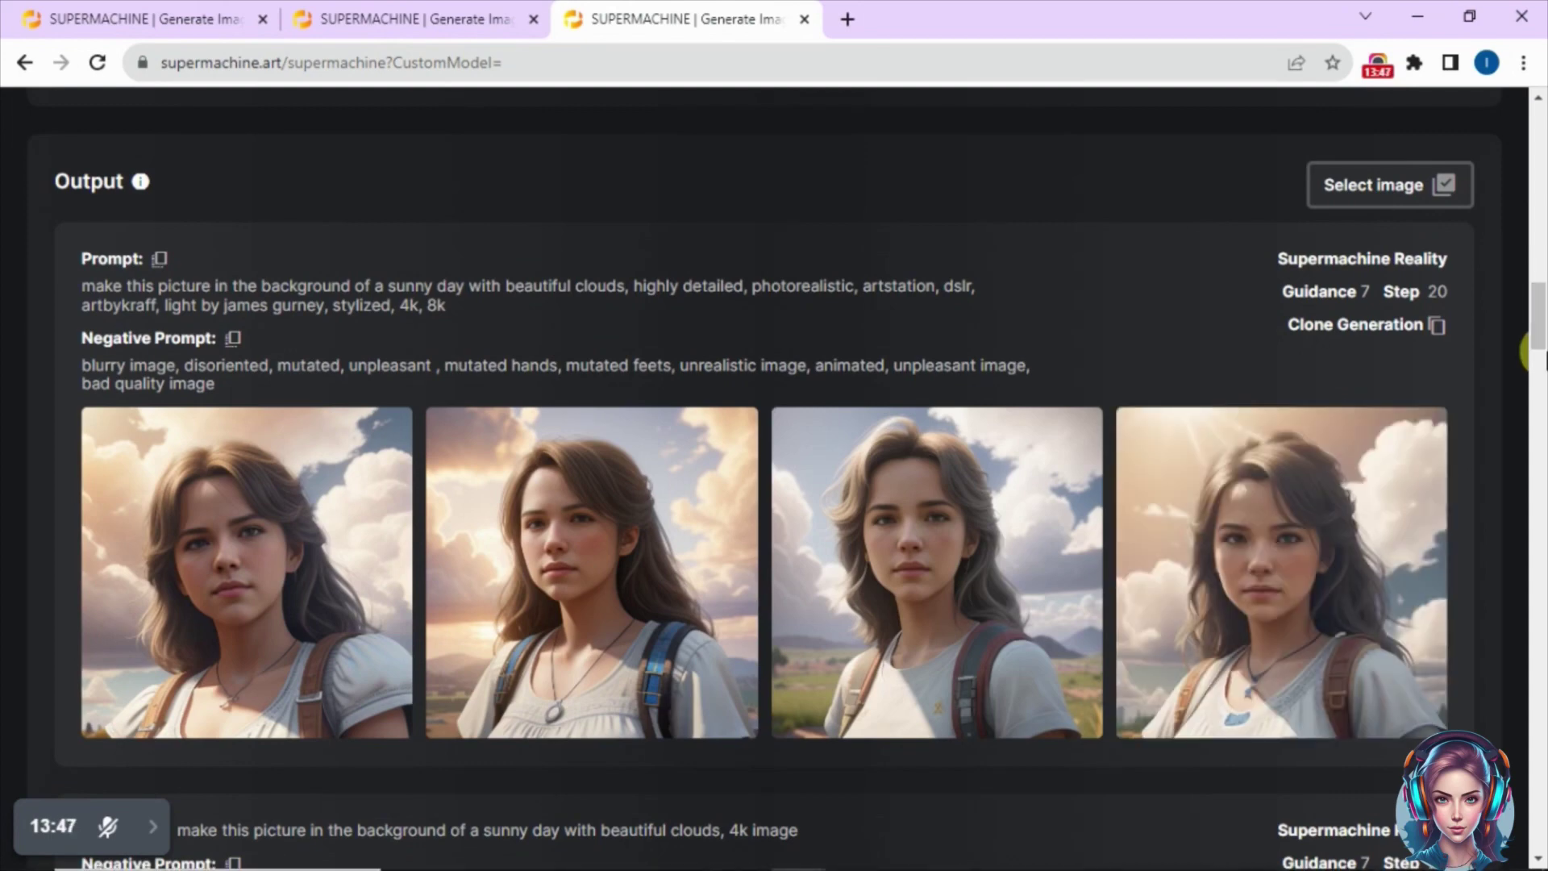
mouse_move(615, 434)
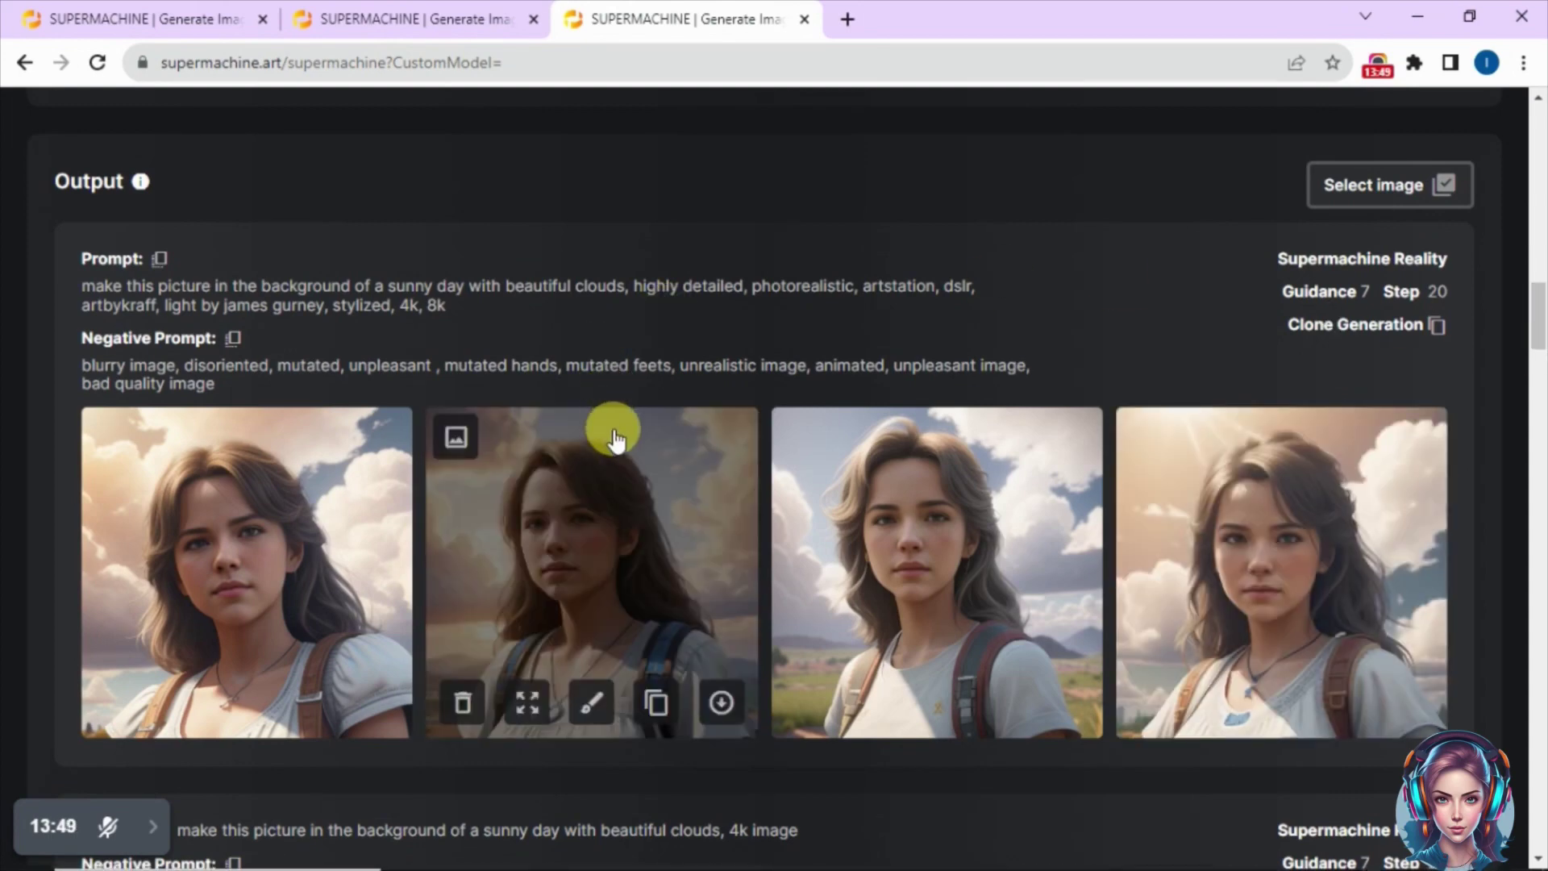
mouse_move(1182, 478)
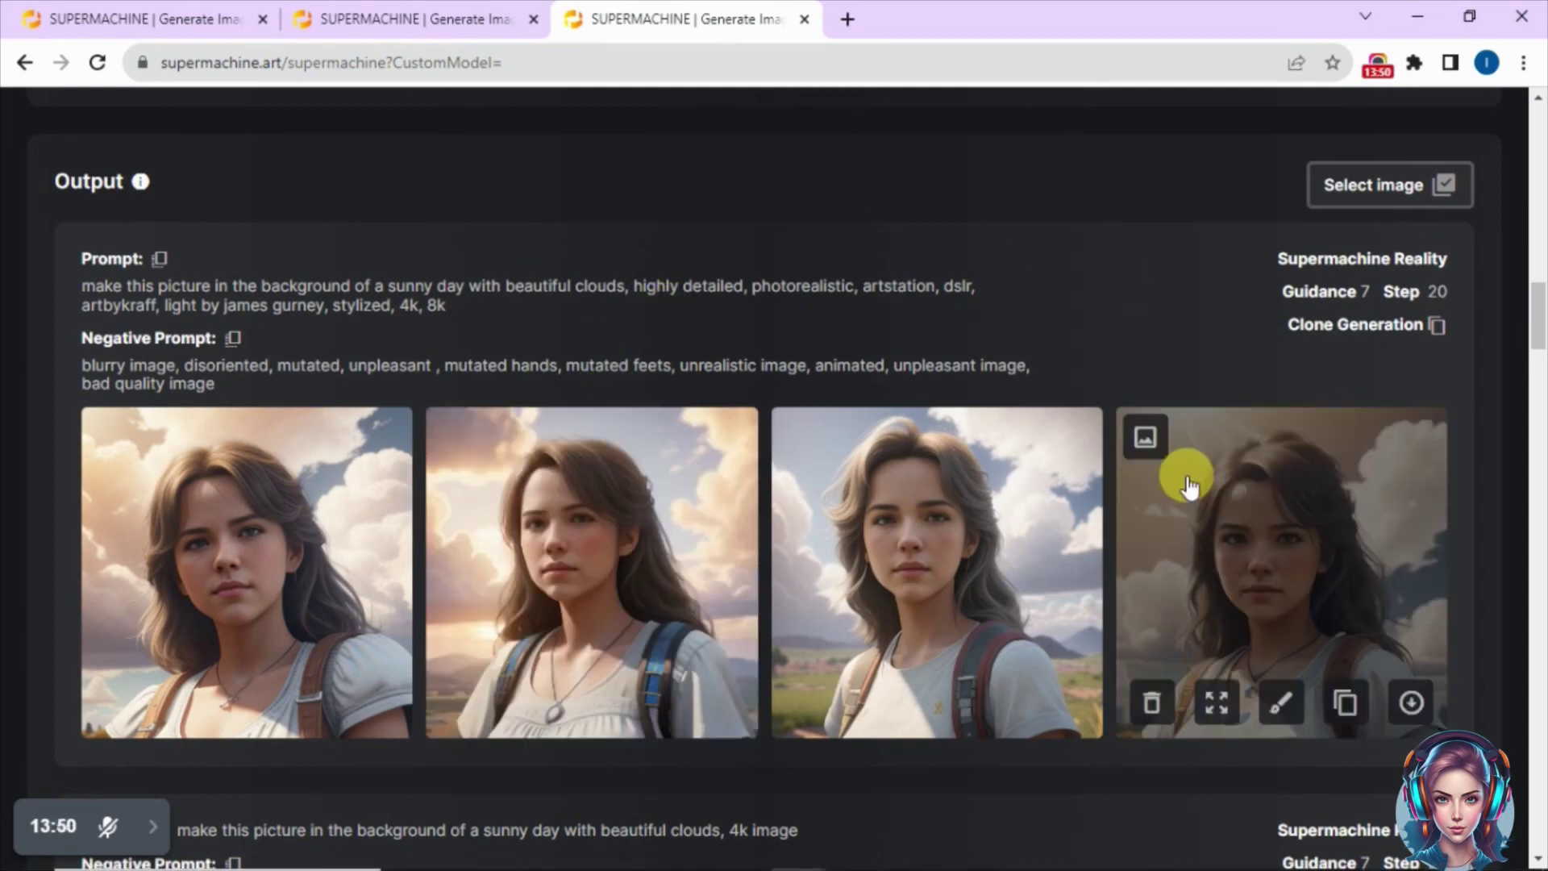
Step: Open the pricing page and show the annual rates for the Apprentice and Master plans
left_click(1327, 470)
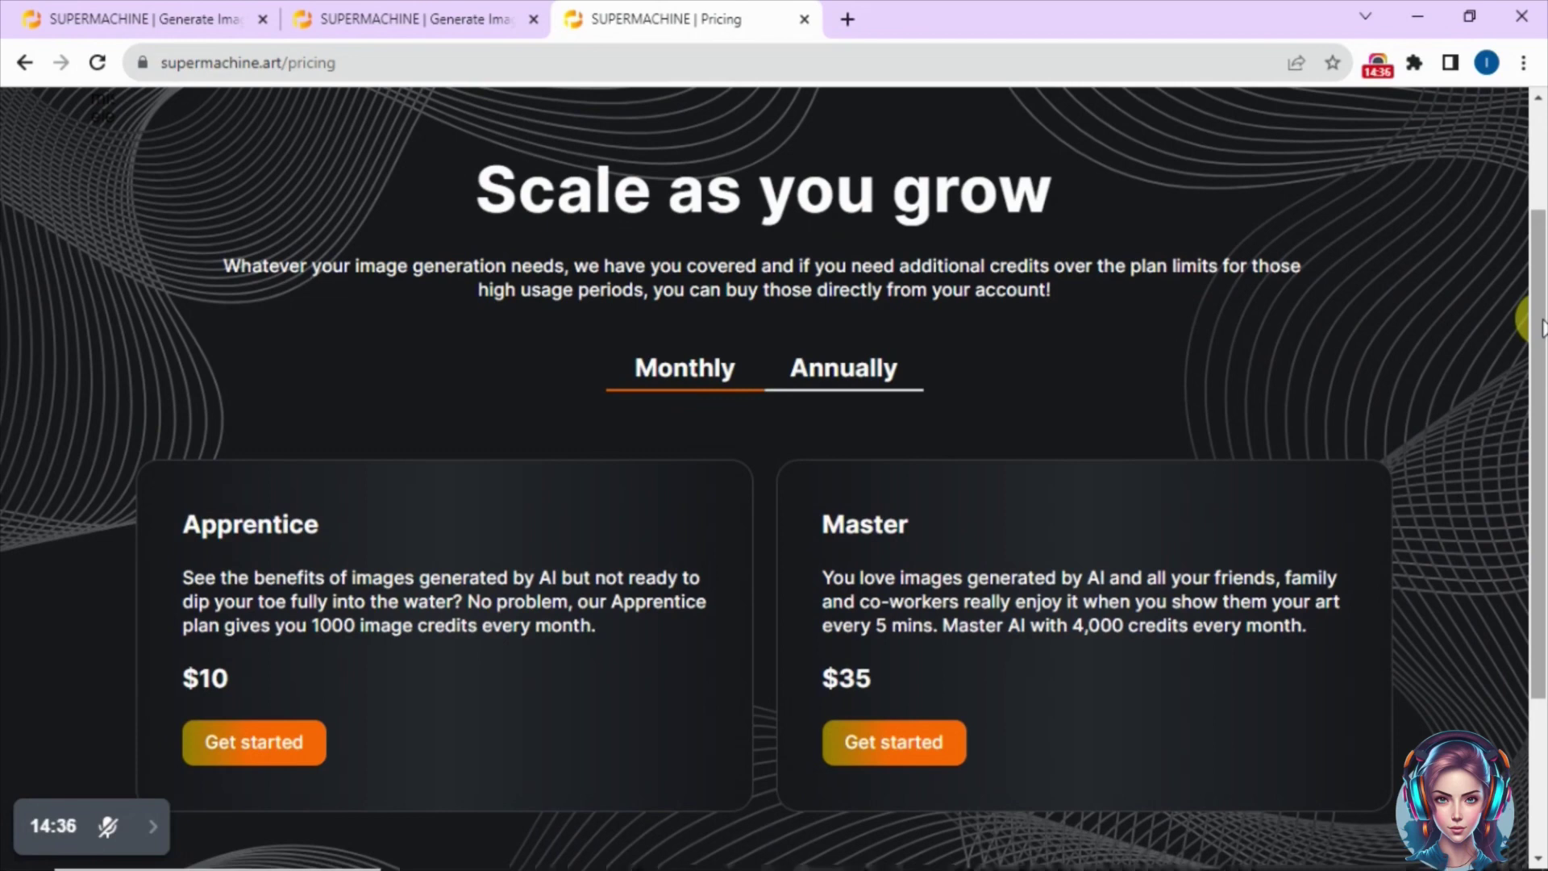
left_click(861, 383)
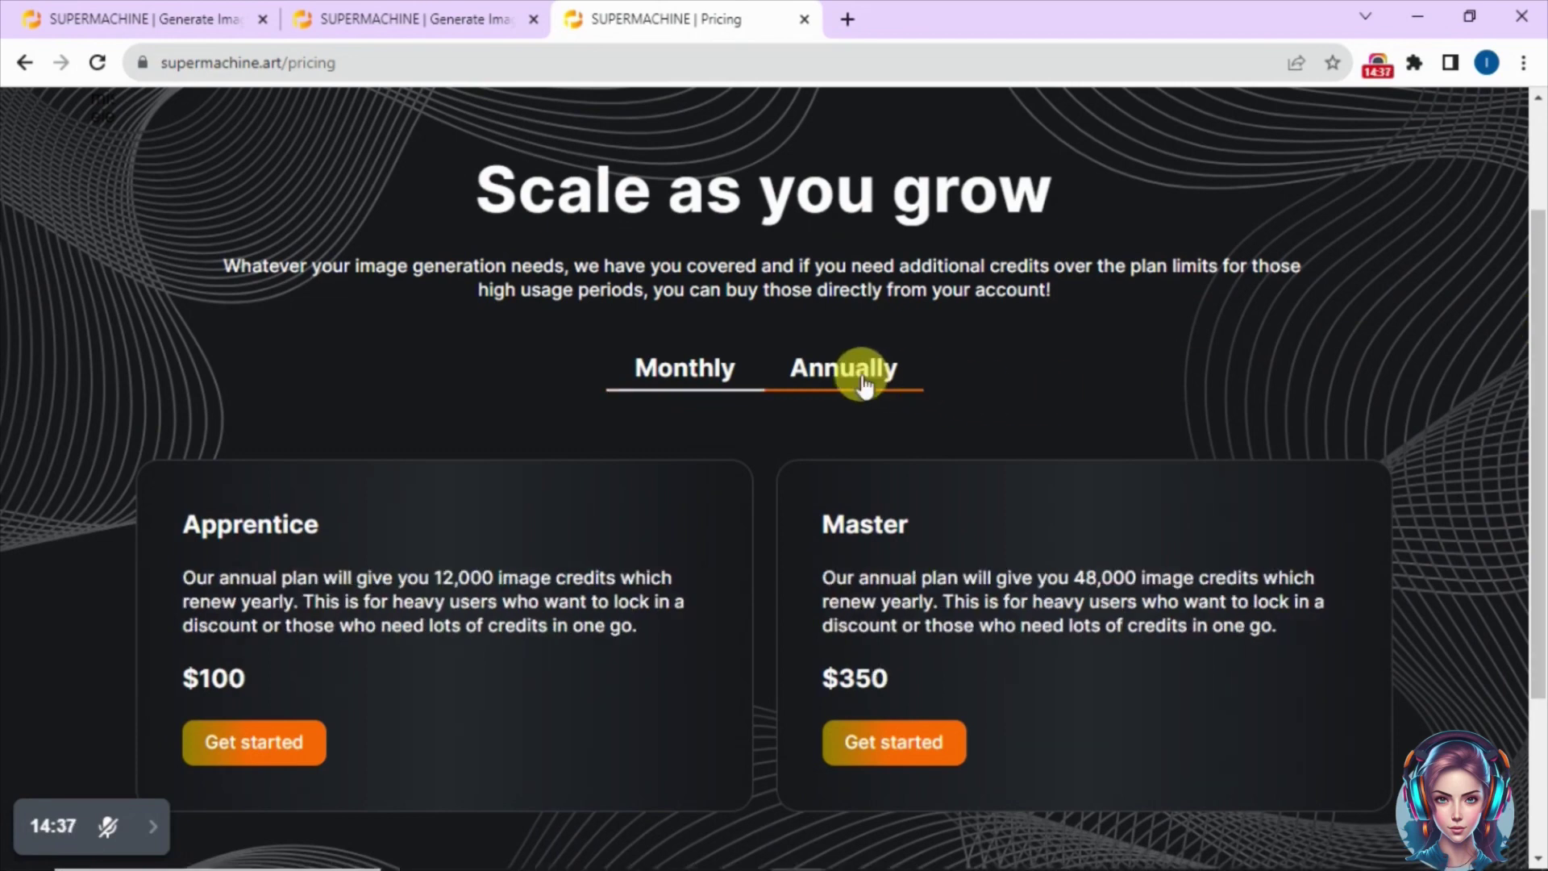